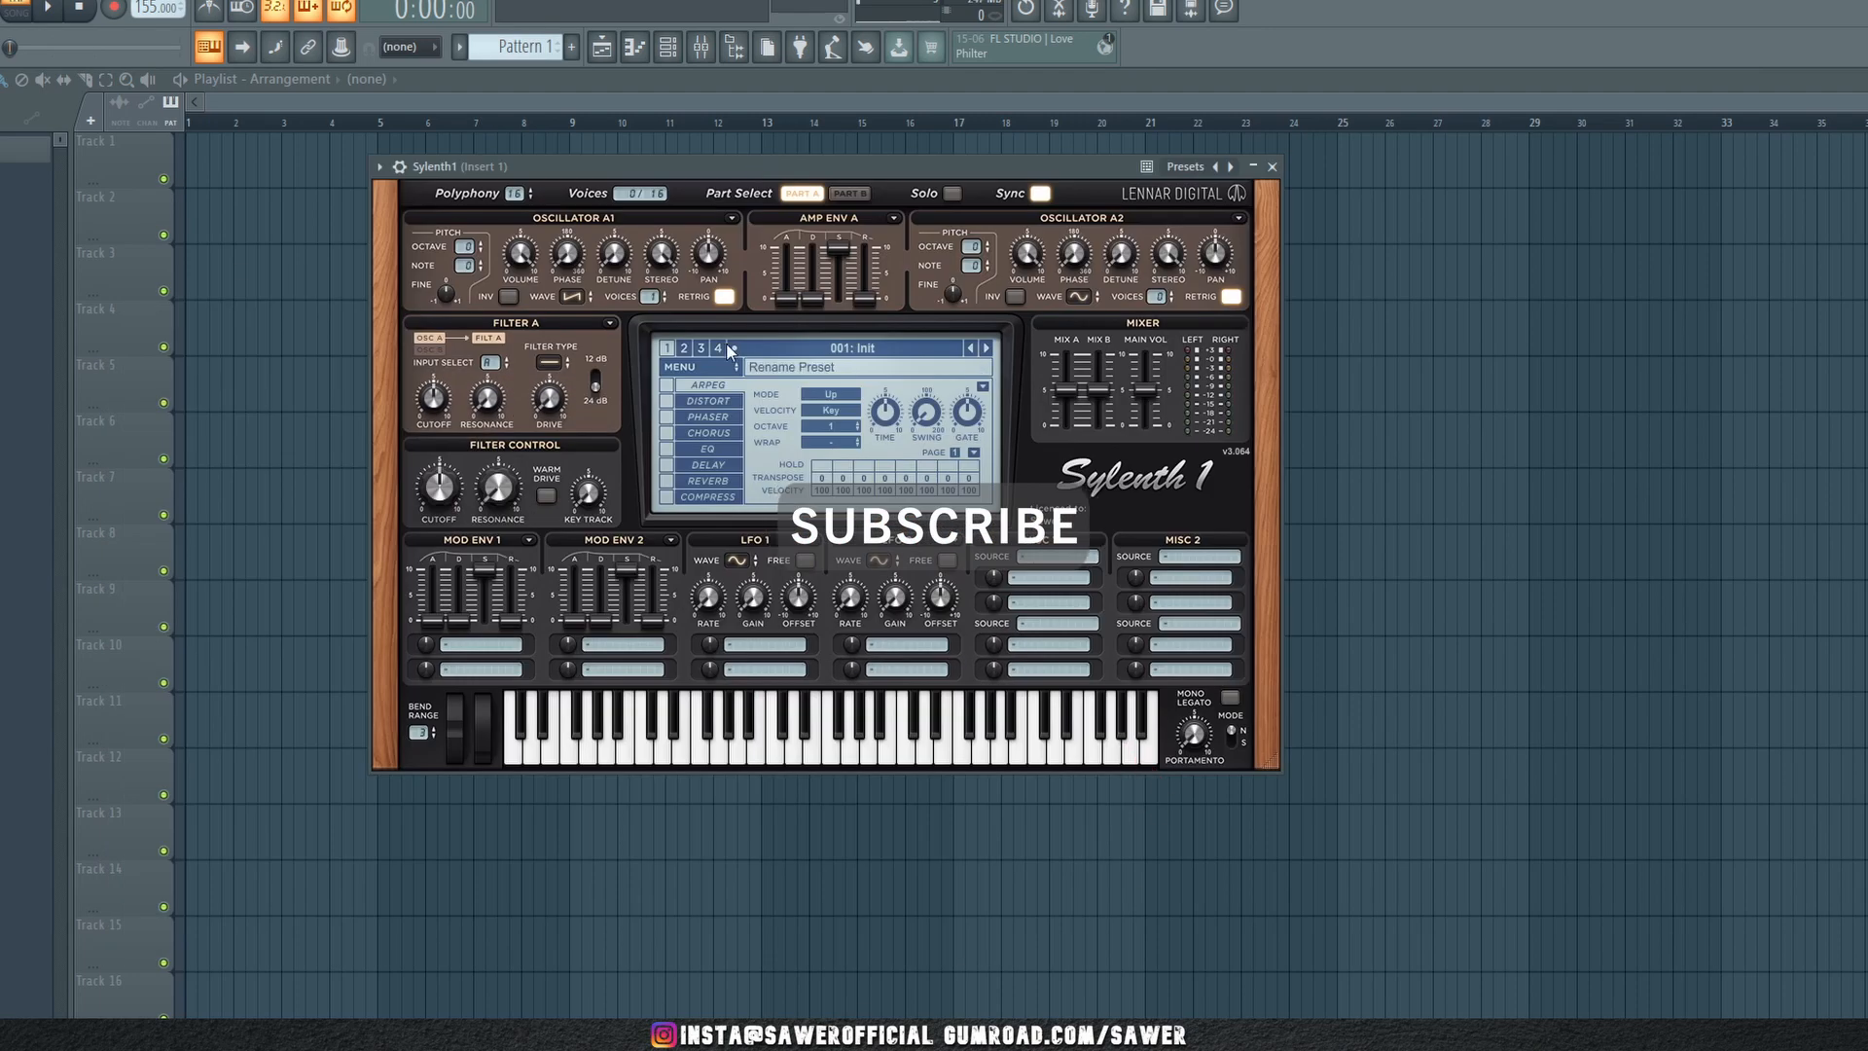
Load the factory bank "Fruitymasterz Sylenth1 Bank 2023 - The Sound of Sylenth UPD2" into Sylenth1
{"action": "left_click", "coordinate": [704, 368]}
{"action": "mouse_move", "coordinate": [739, 404]}
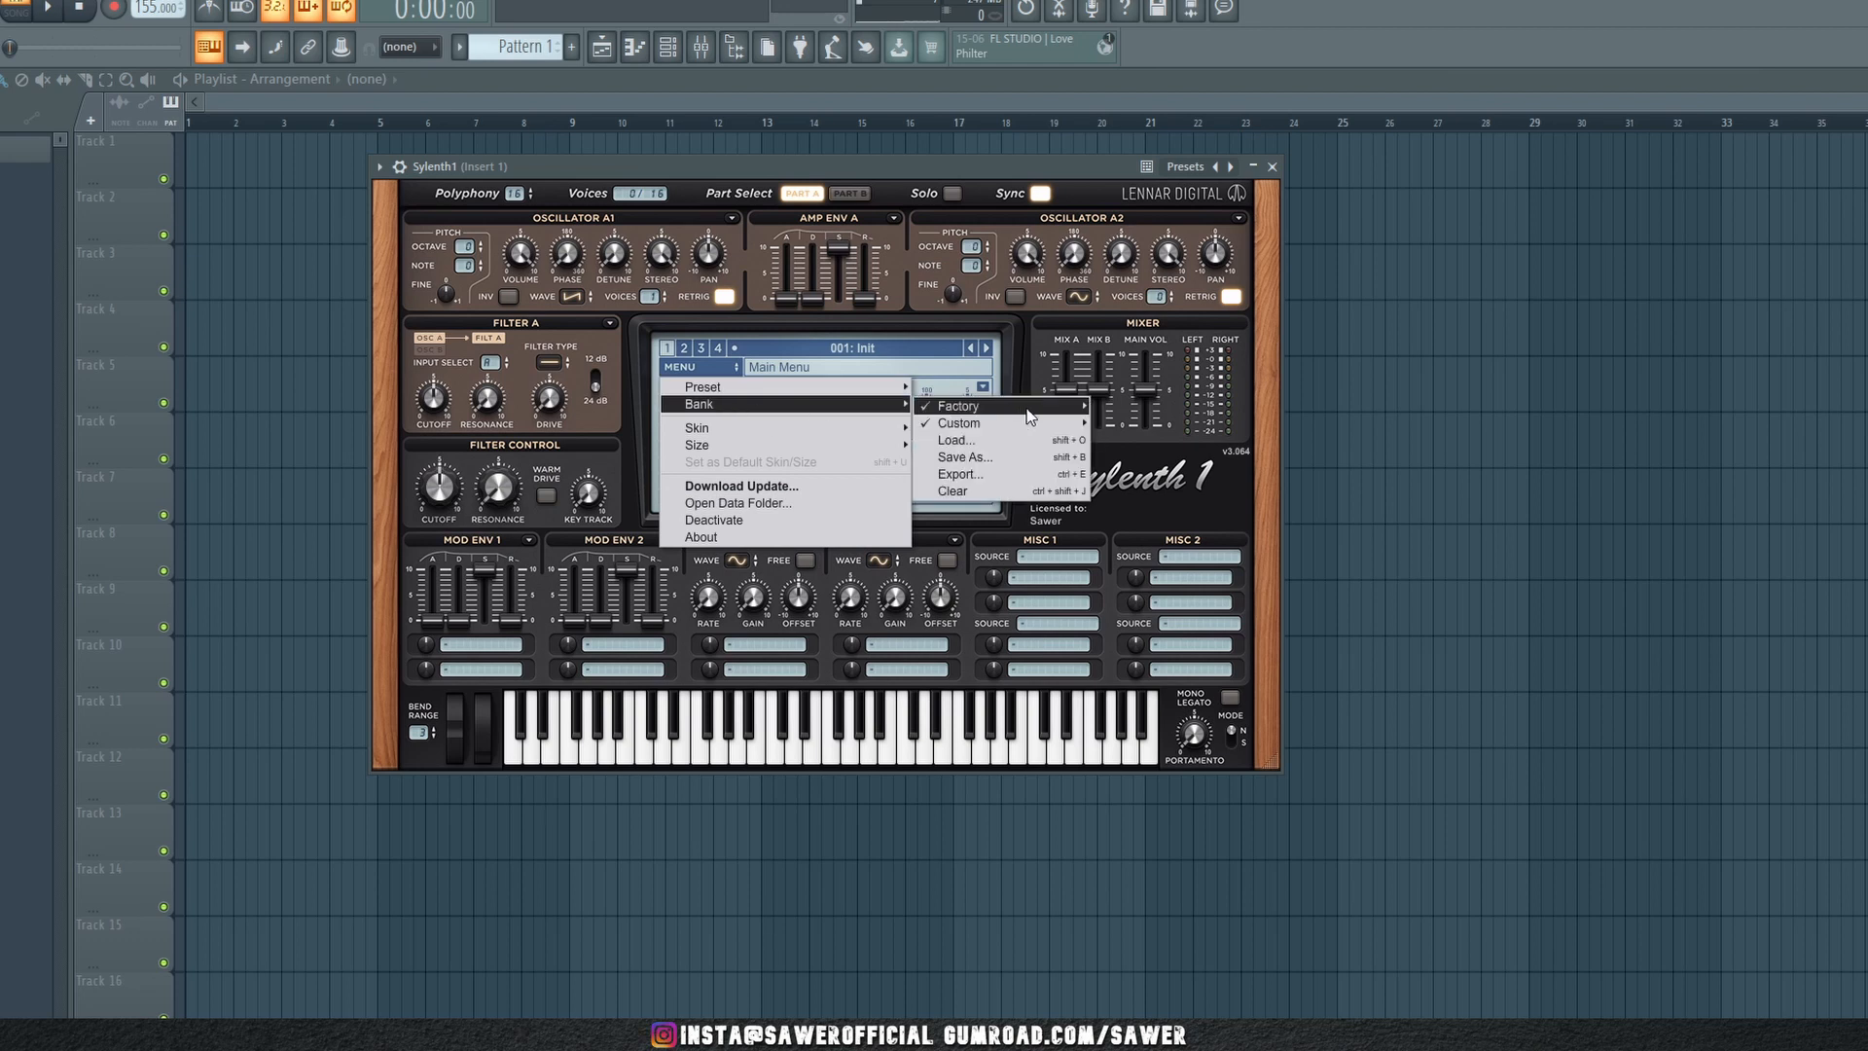
{"action": "mouse_move", "coordinate": [963, 406]}
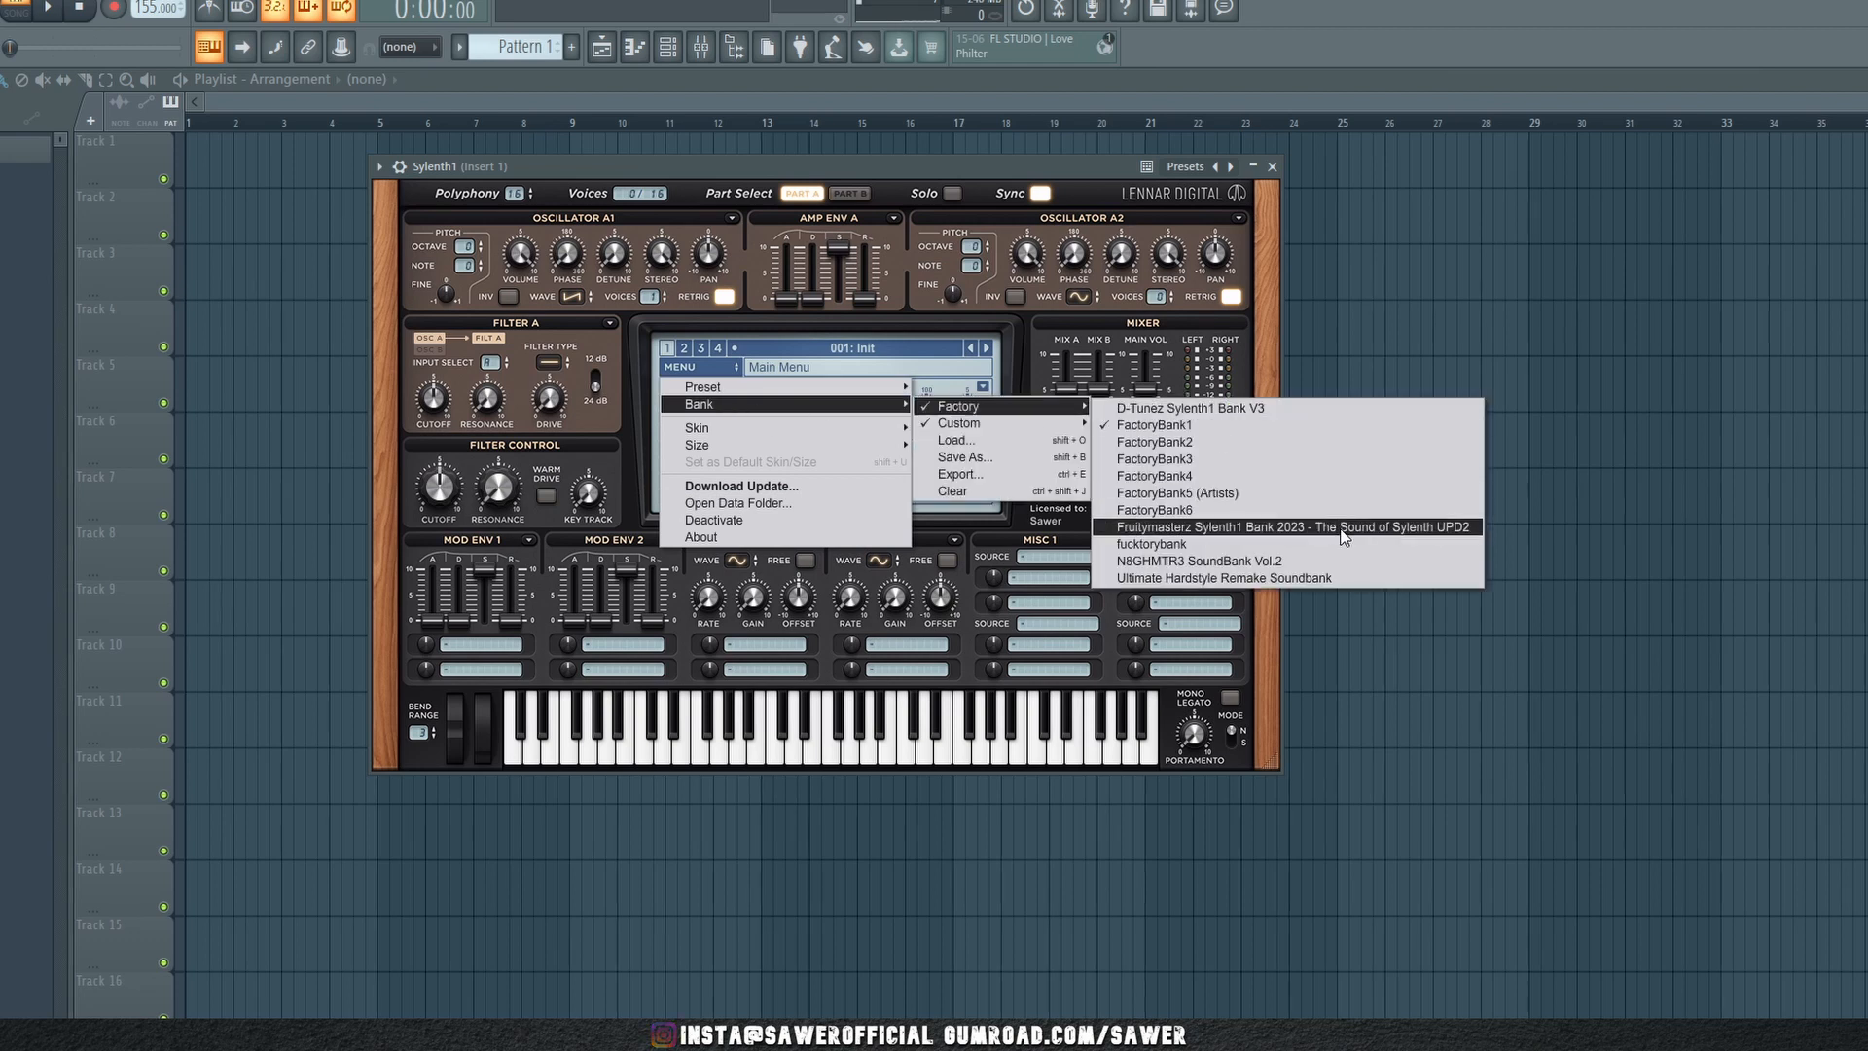
{"action": "left_click", "coordinate": [1457, 527]}
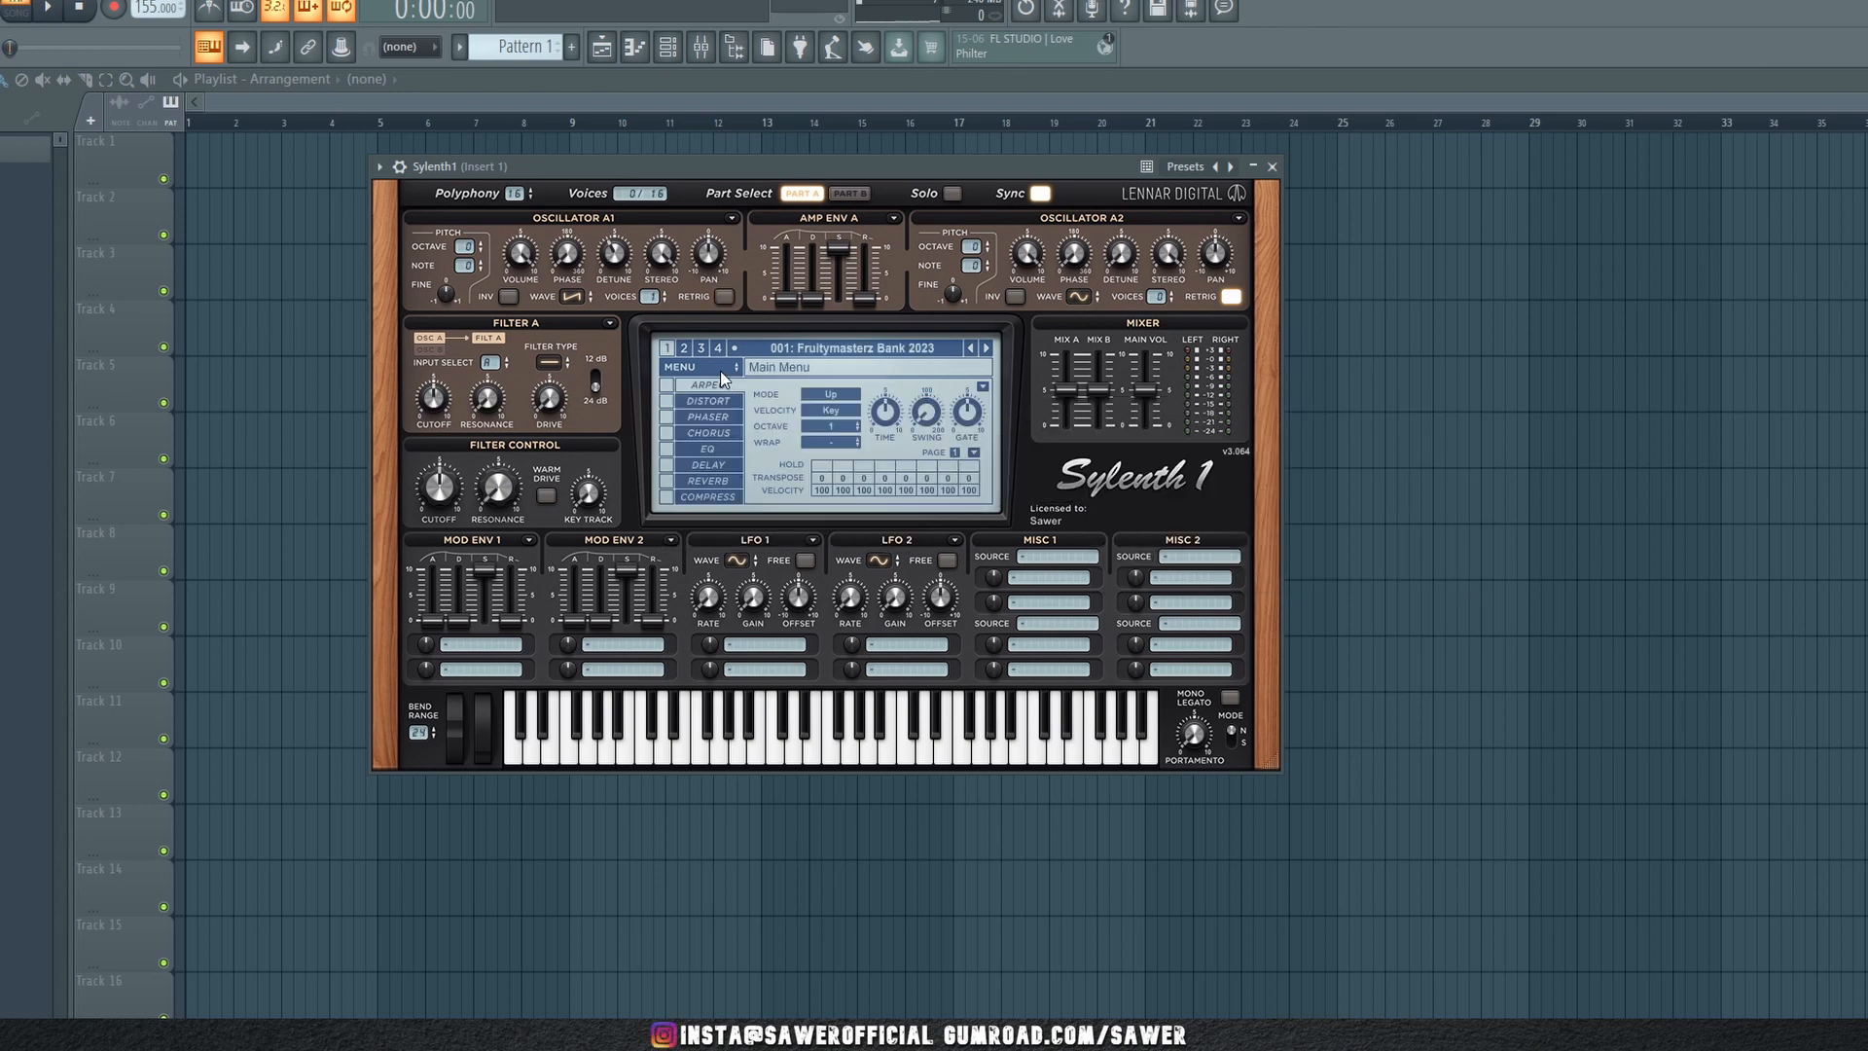
Choose preset 005: ARP - I wanna be a Magician from the loaded bank
{"action": "left_click", "coordinate": [720, 370]}
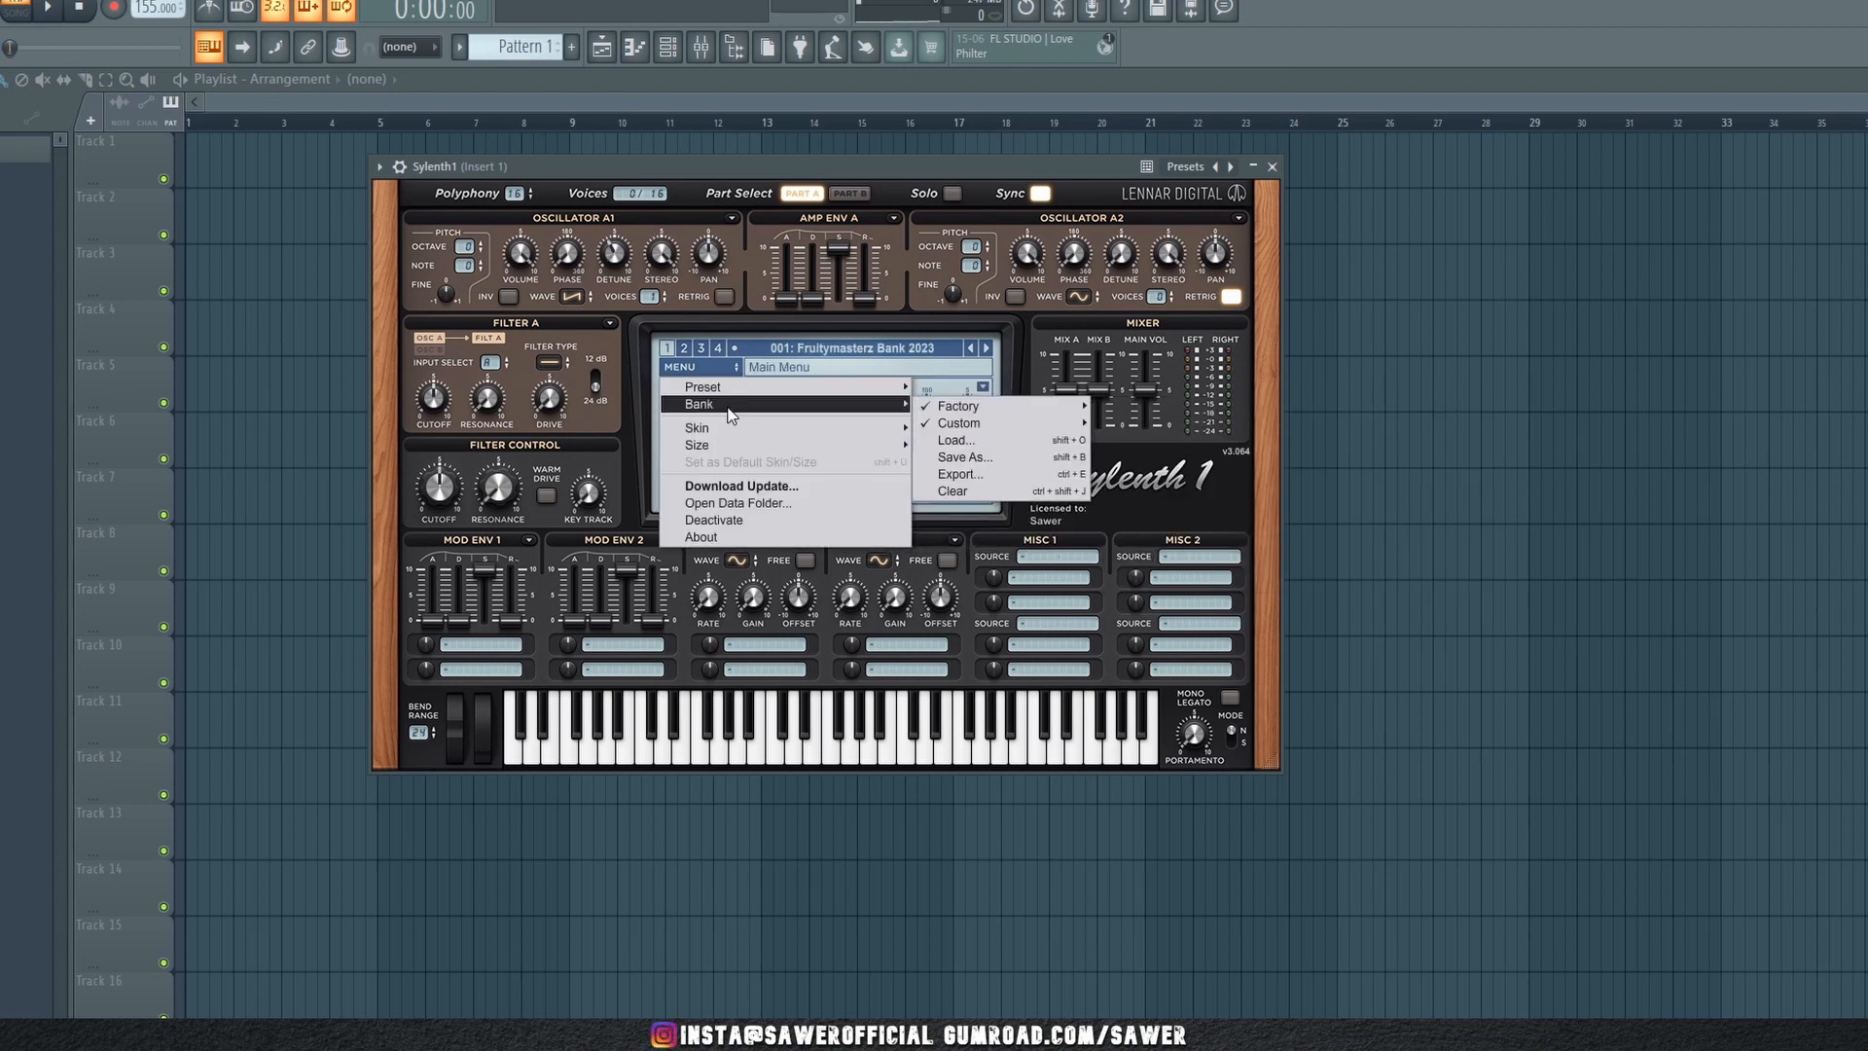
{"action": "left_click", "coordinate": [808, 349]}
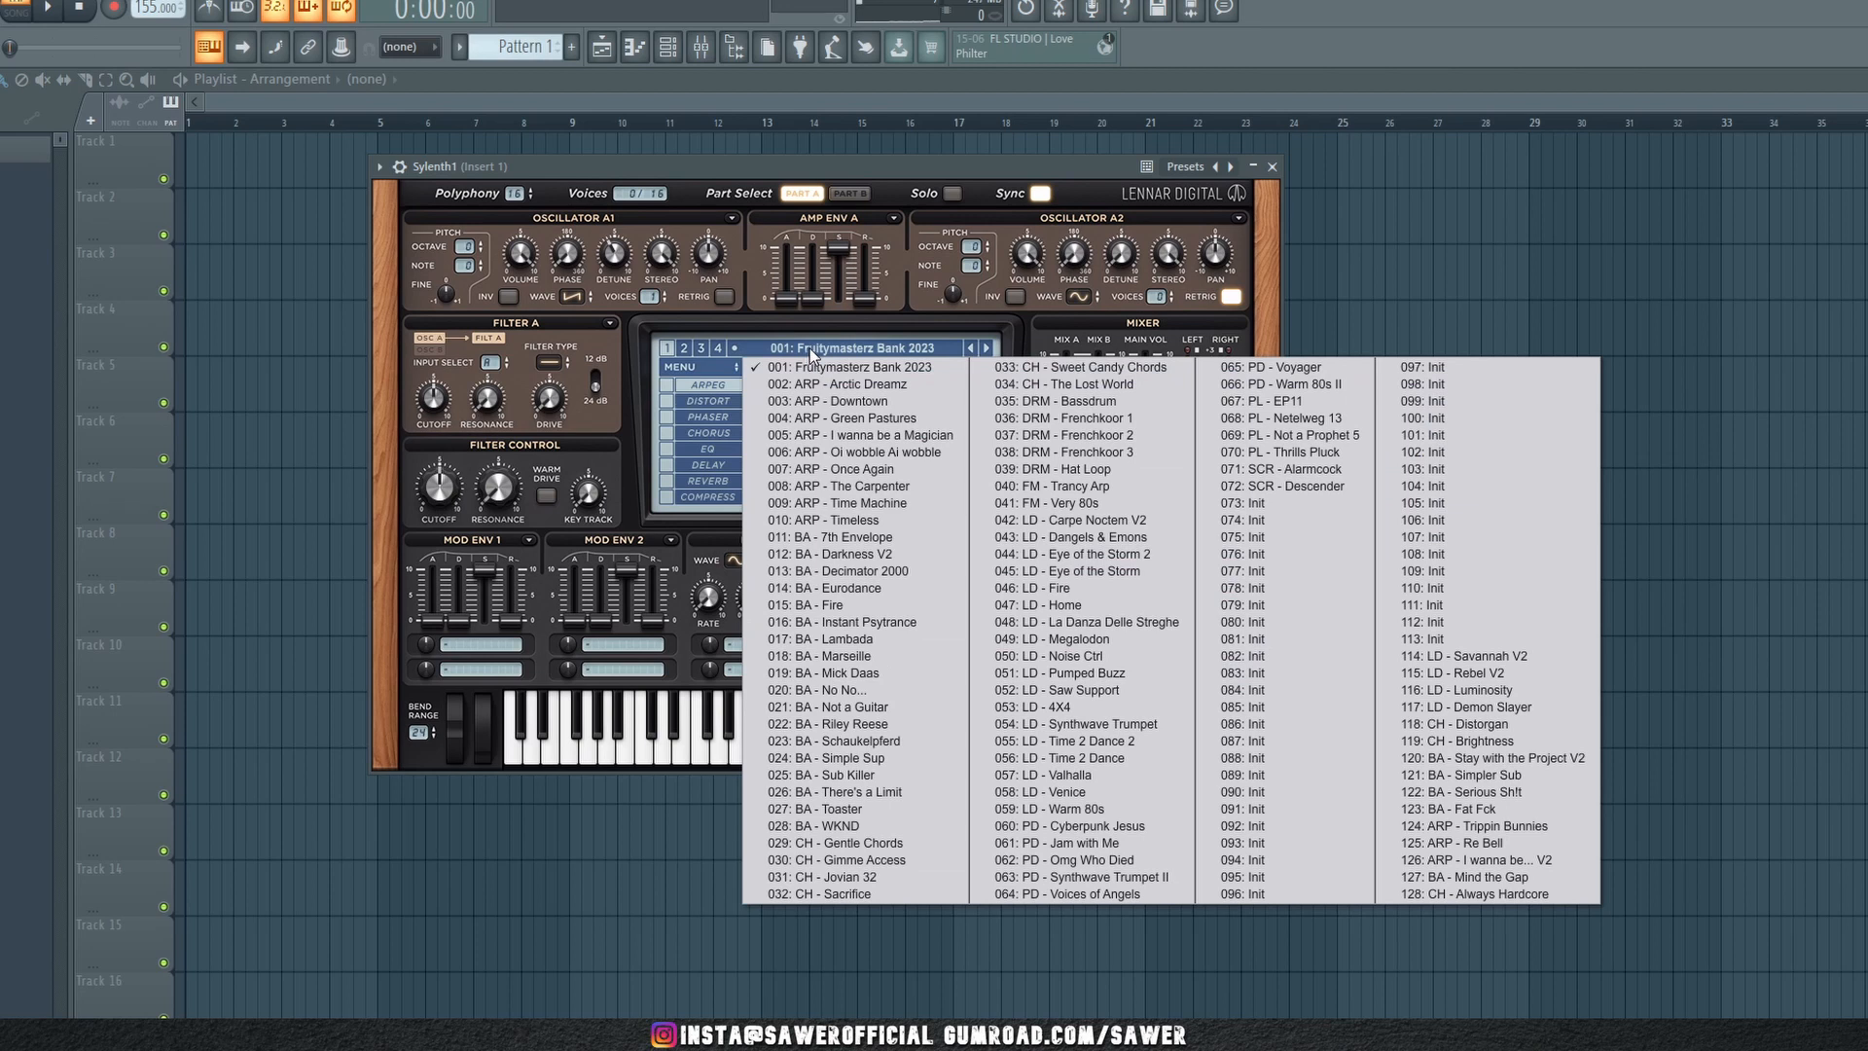
{"action": "left_click", "coordinate": [856, 438]}
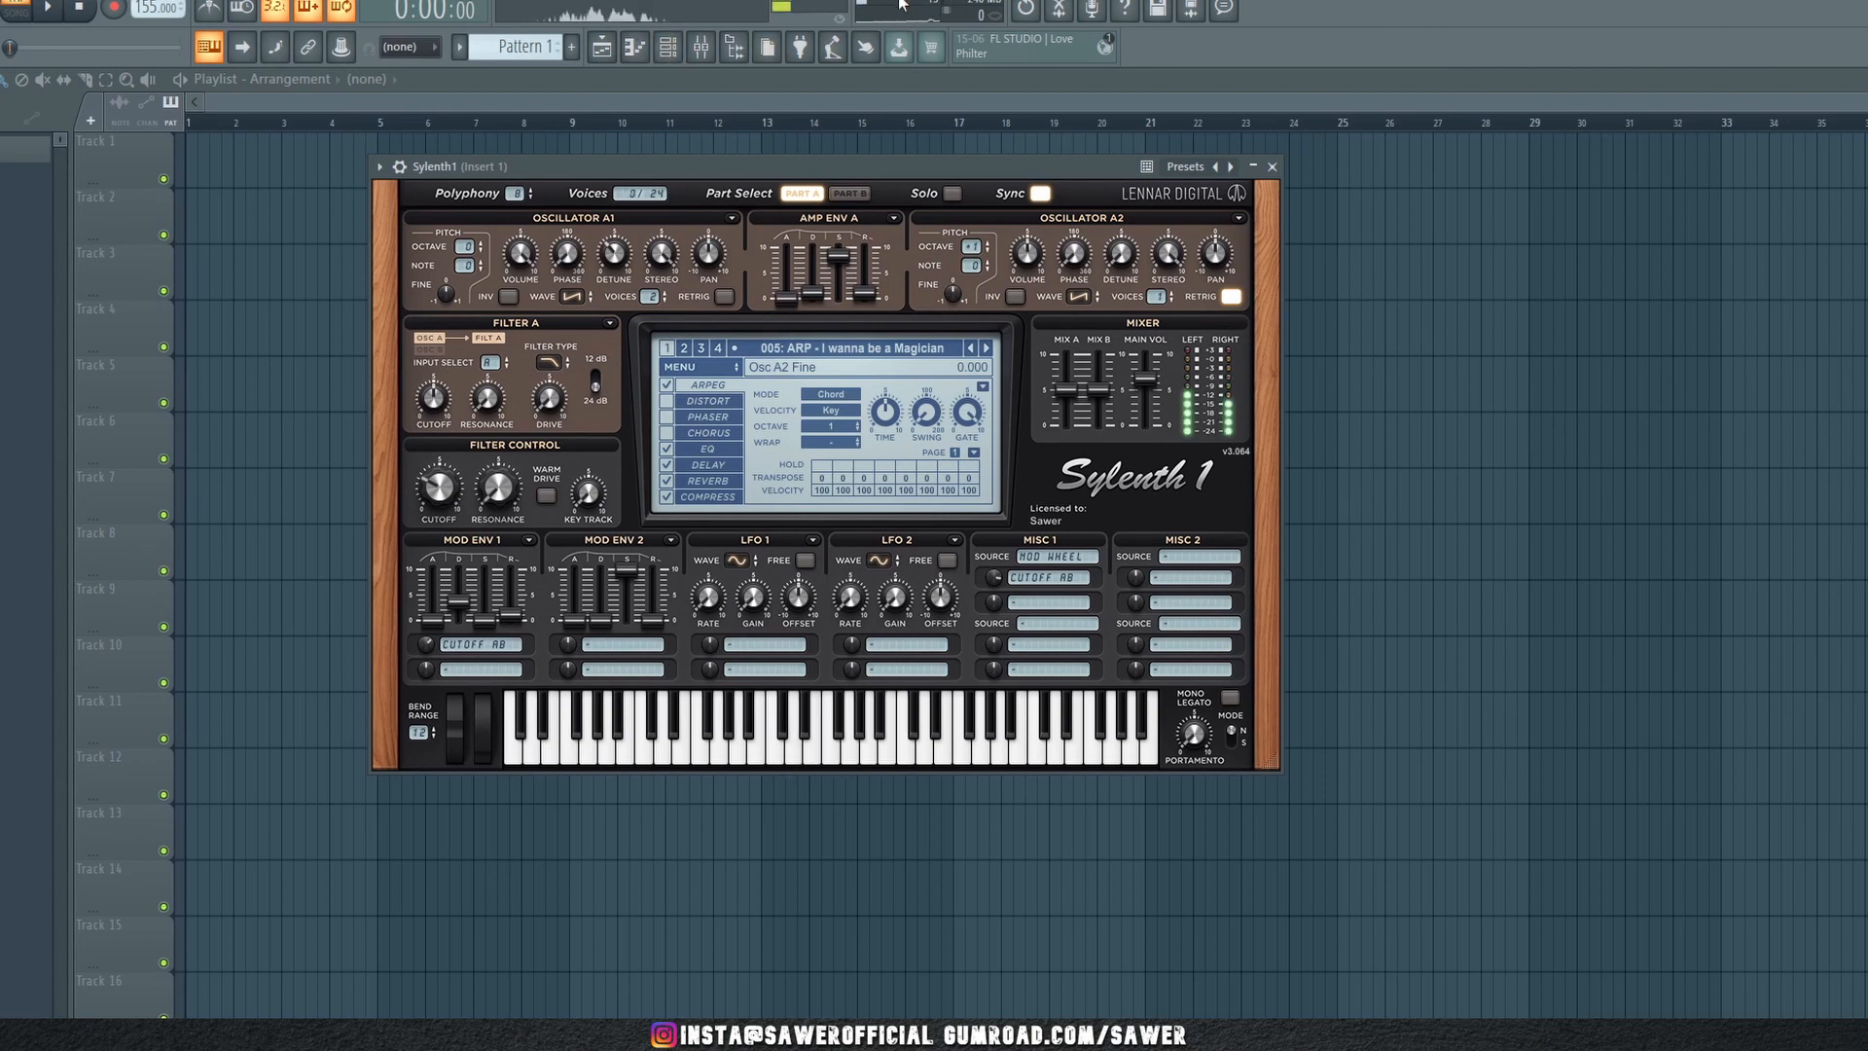
Open the piano roll for the Sylenth1 channel and shrink its control lane to enlarge the note area
{"action": "left_click", "coordinate": [681, 54]}
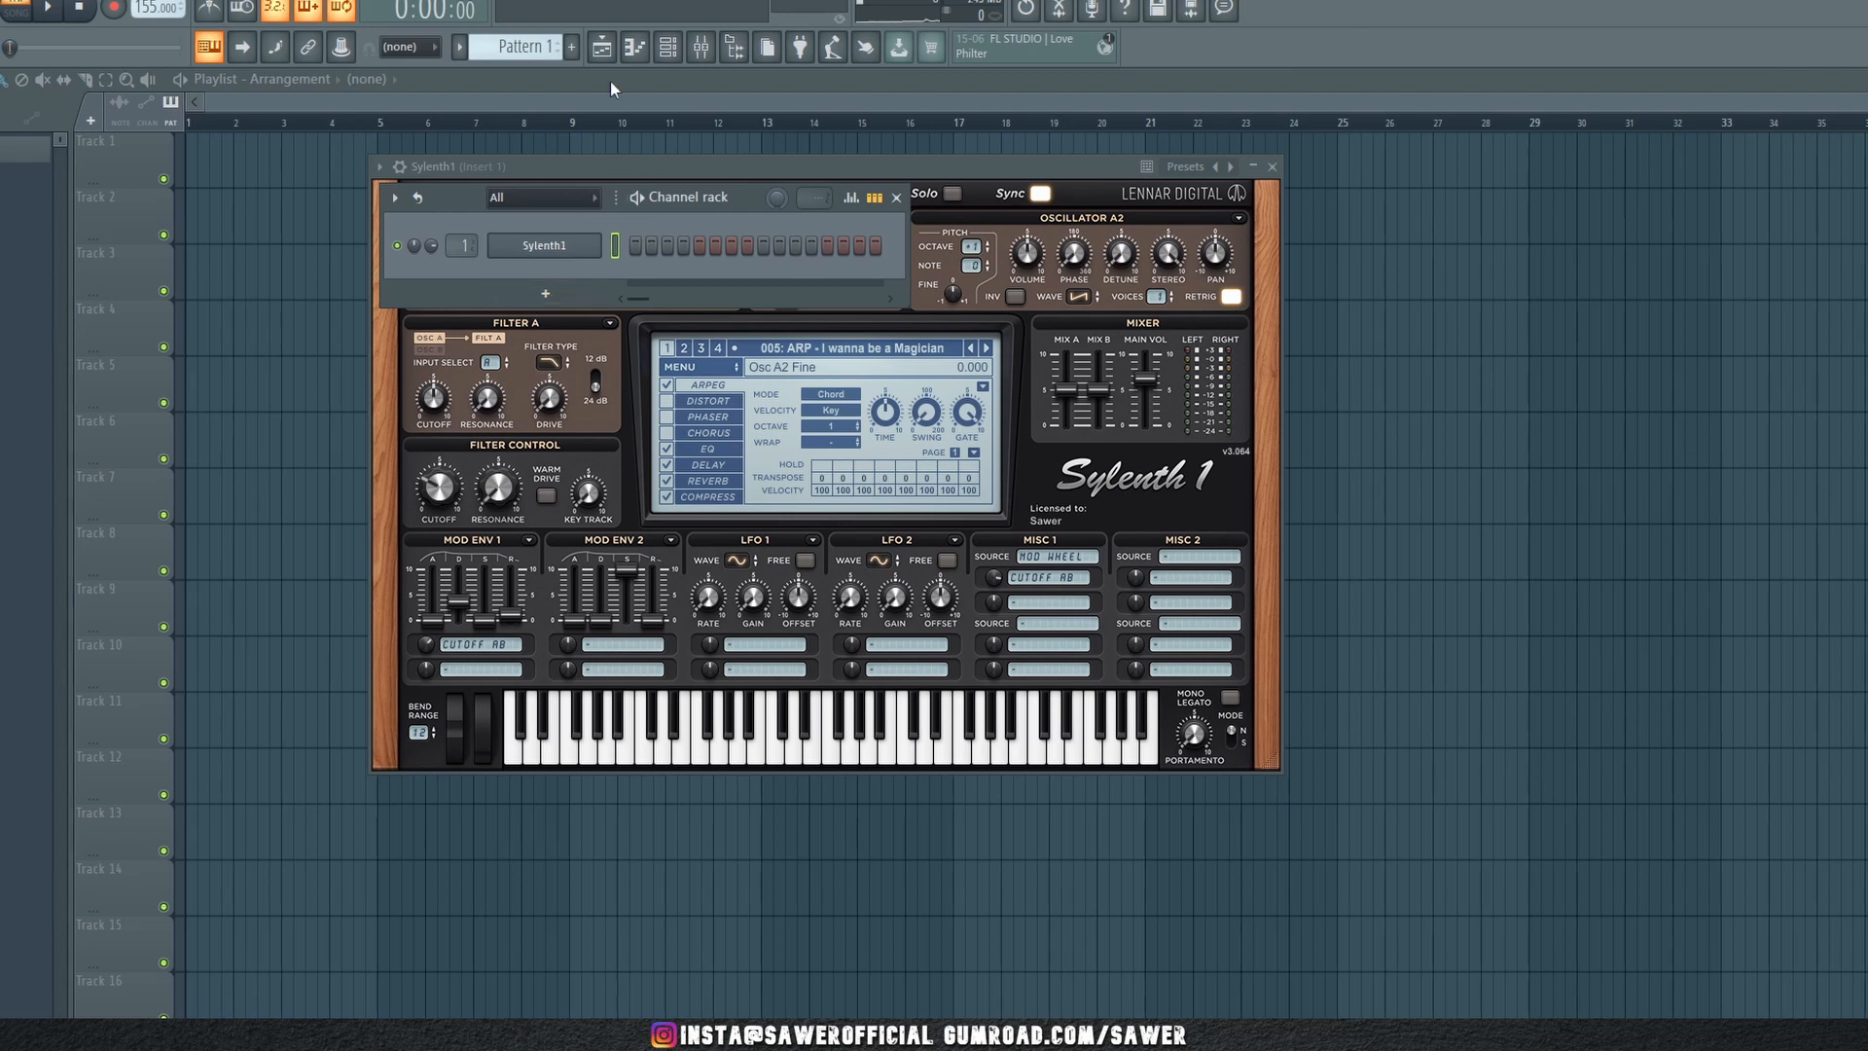
{"action": "left_click", "coordinate": [636, 48]}
{"action": "scroll", "coordinate": [537, 701], "scroll_direction": "down", "scroll_amount": 4}
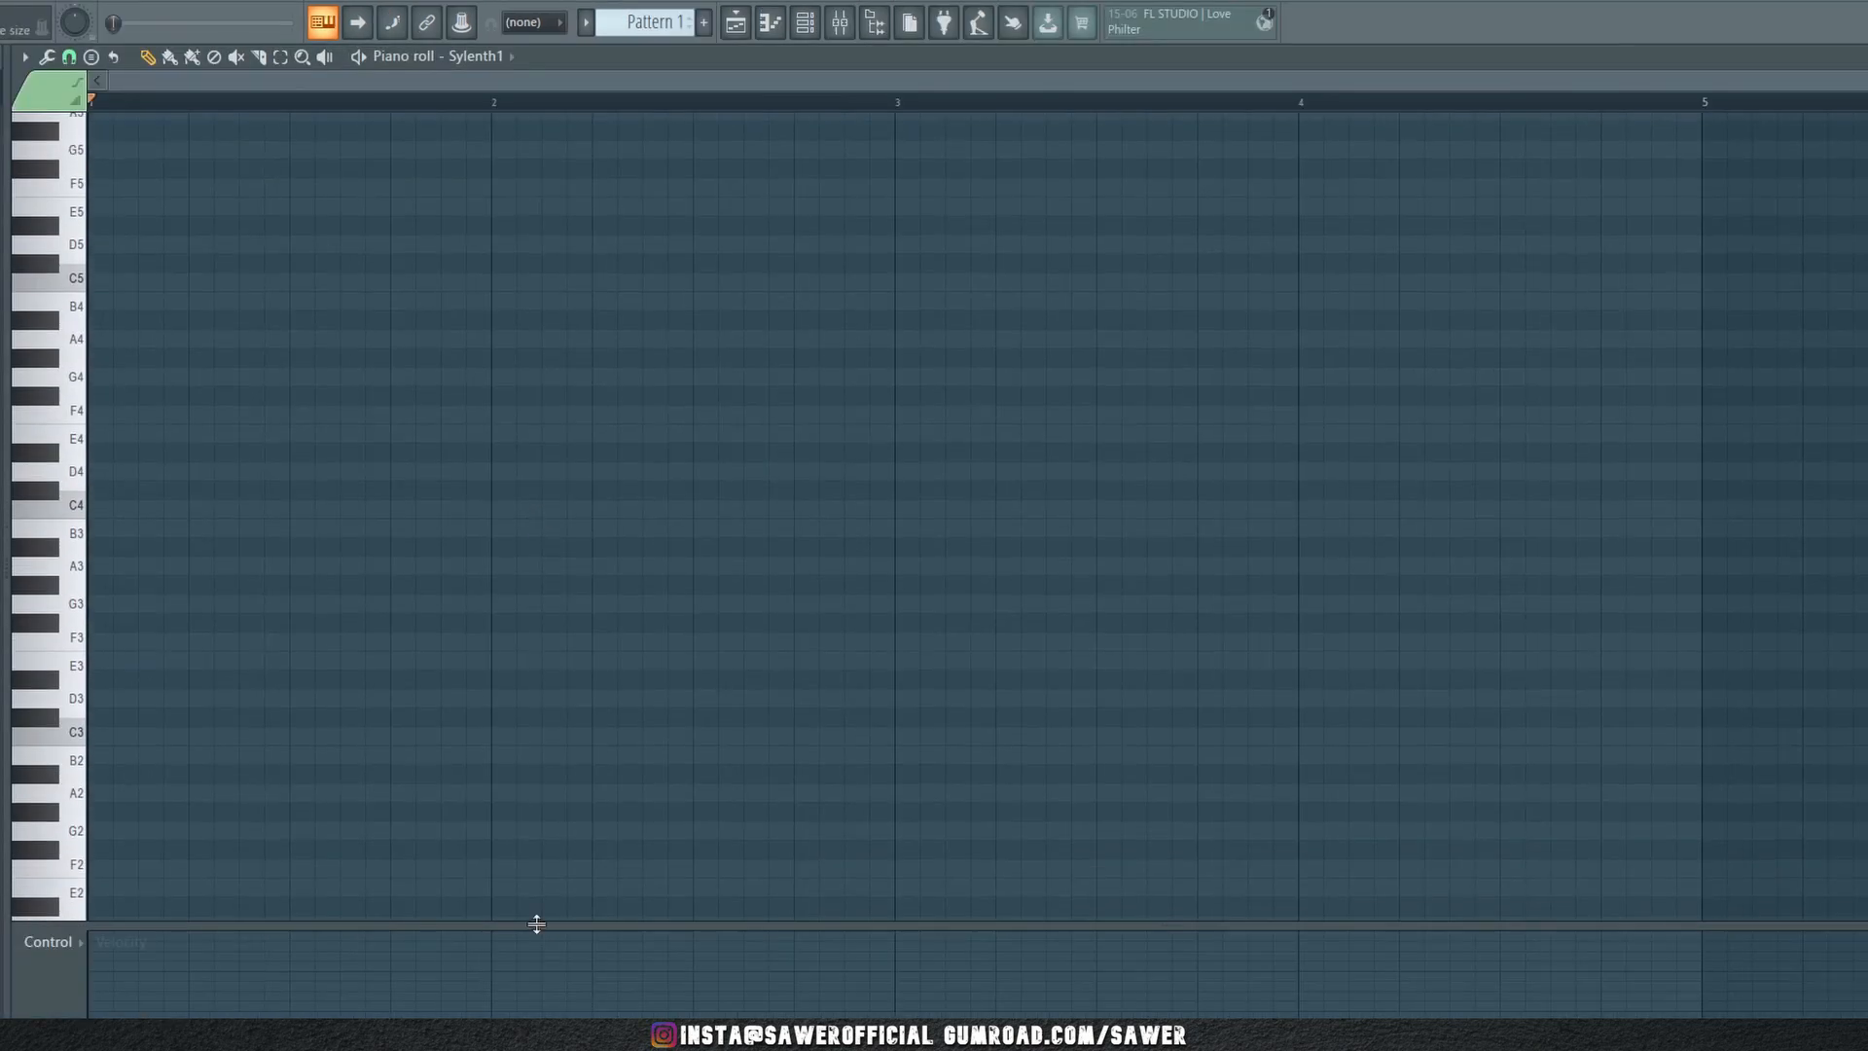
{"action": "left_click_drag", "start_coordinate": [534, 926], "coordinate": [520, 998]}
Draw one-bar notes on C3 in bar 1 and B2 in bar 2, audition them, and delete the B2 note
{"action": "left_click", "coordinate": [112, 736]}
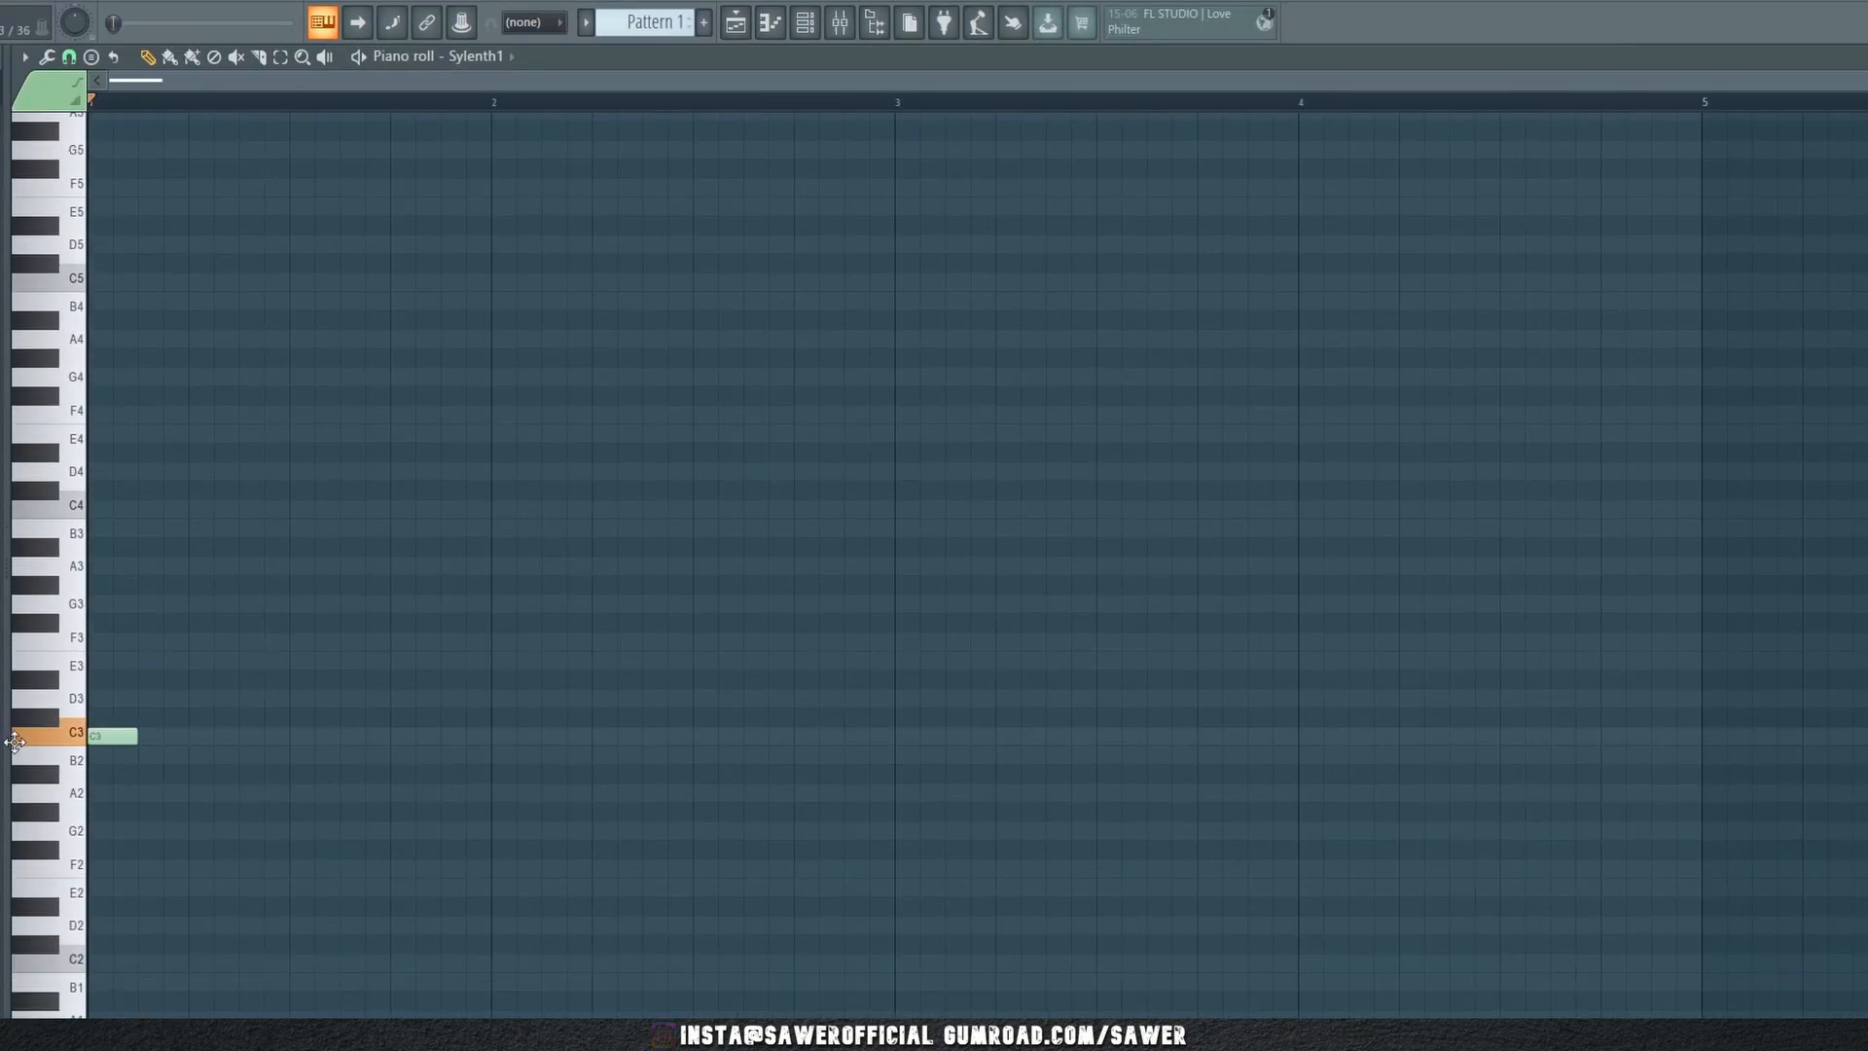
{"action": "left_click_drag", "start_coordinate": [136, 737], "coordinate": [489, 729]}
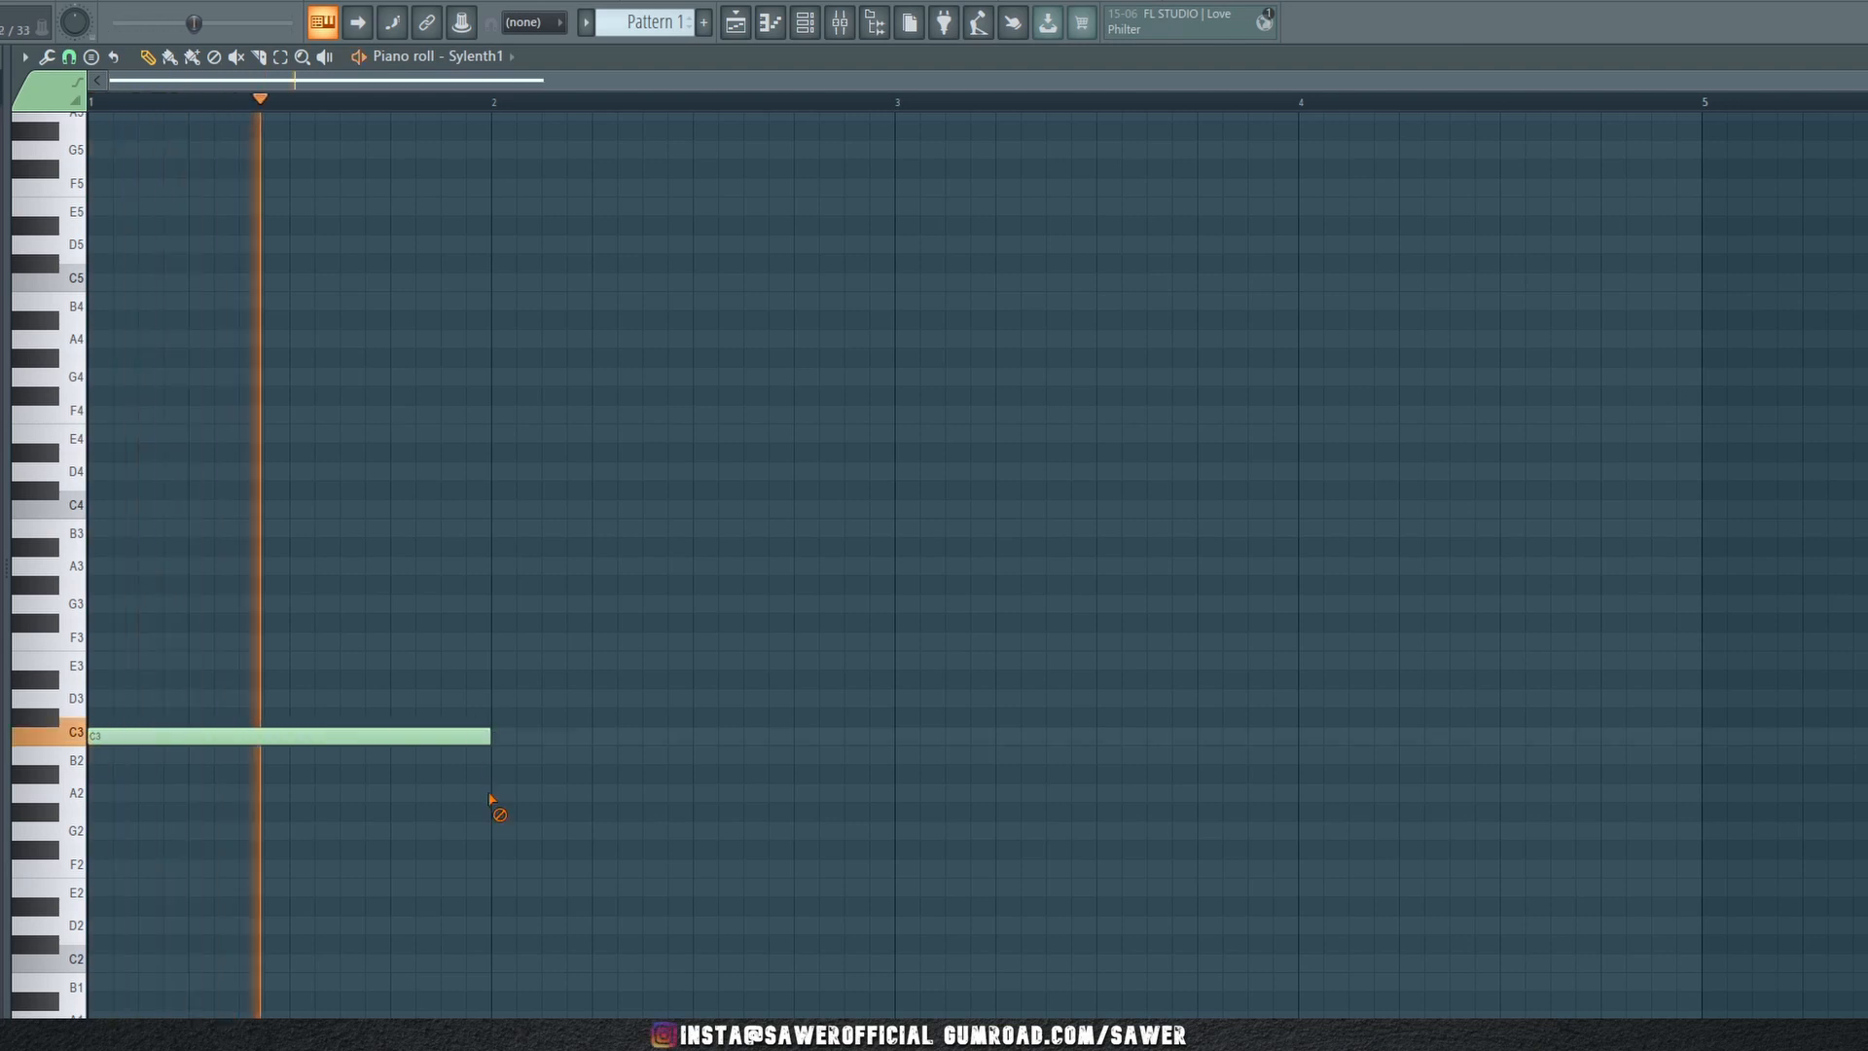
{"action": "left_click", "coordinate": [494, 756]}
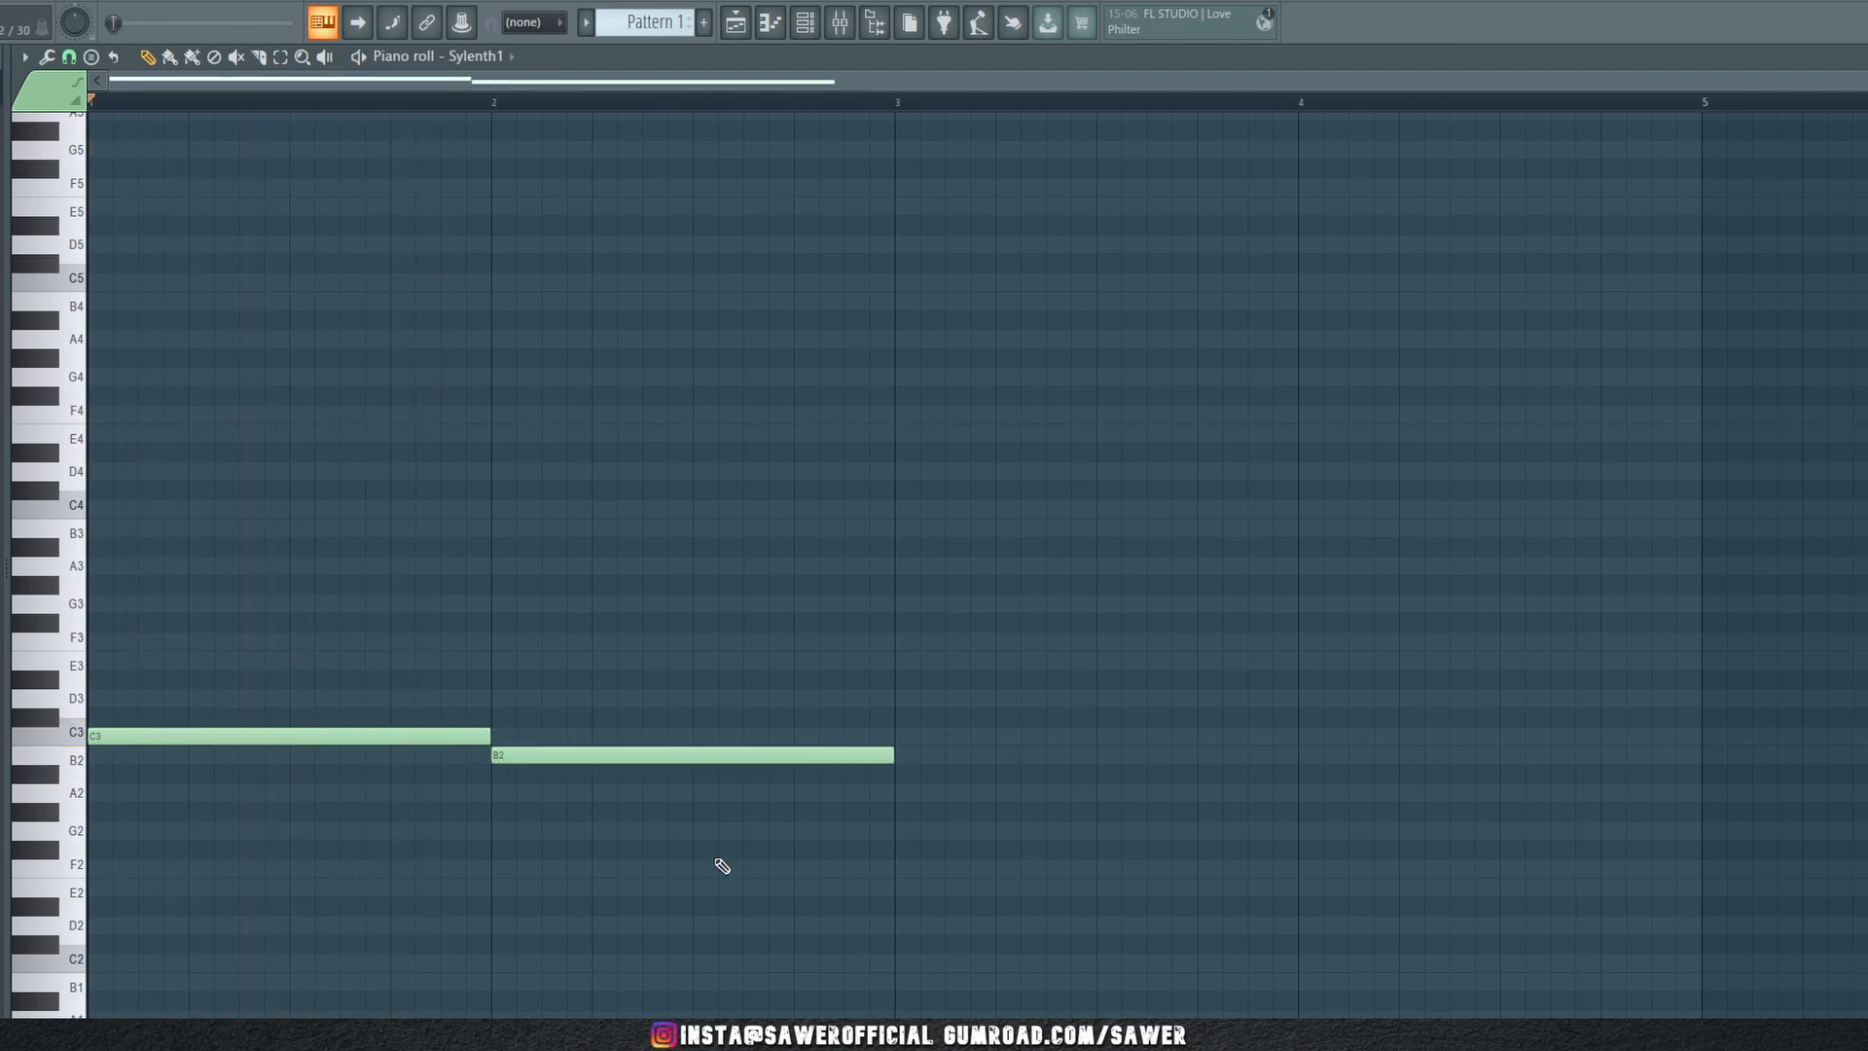
{"action": "key", "text": "space"}
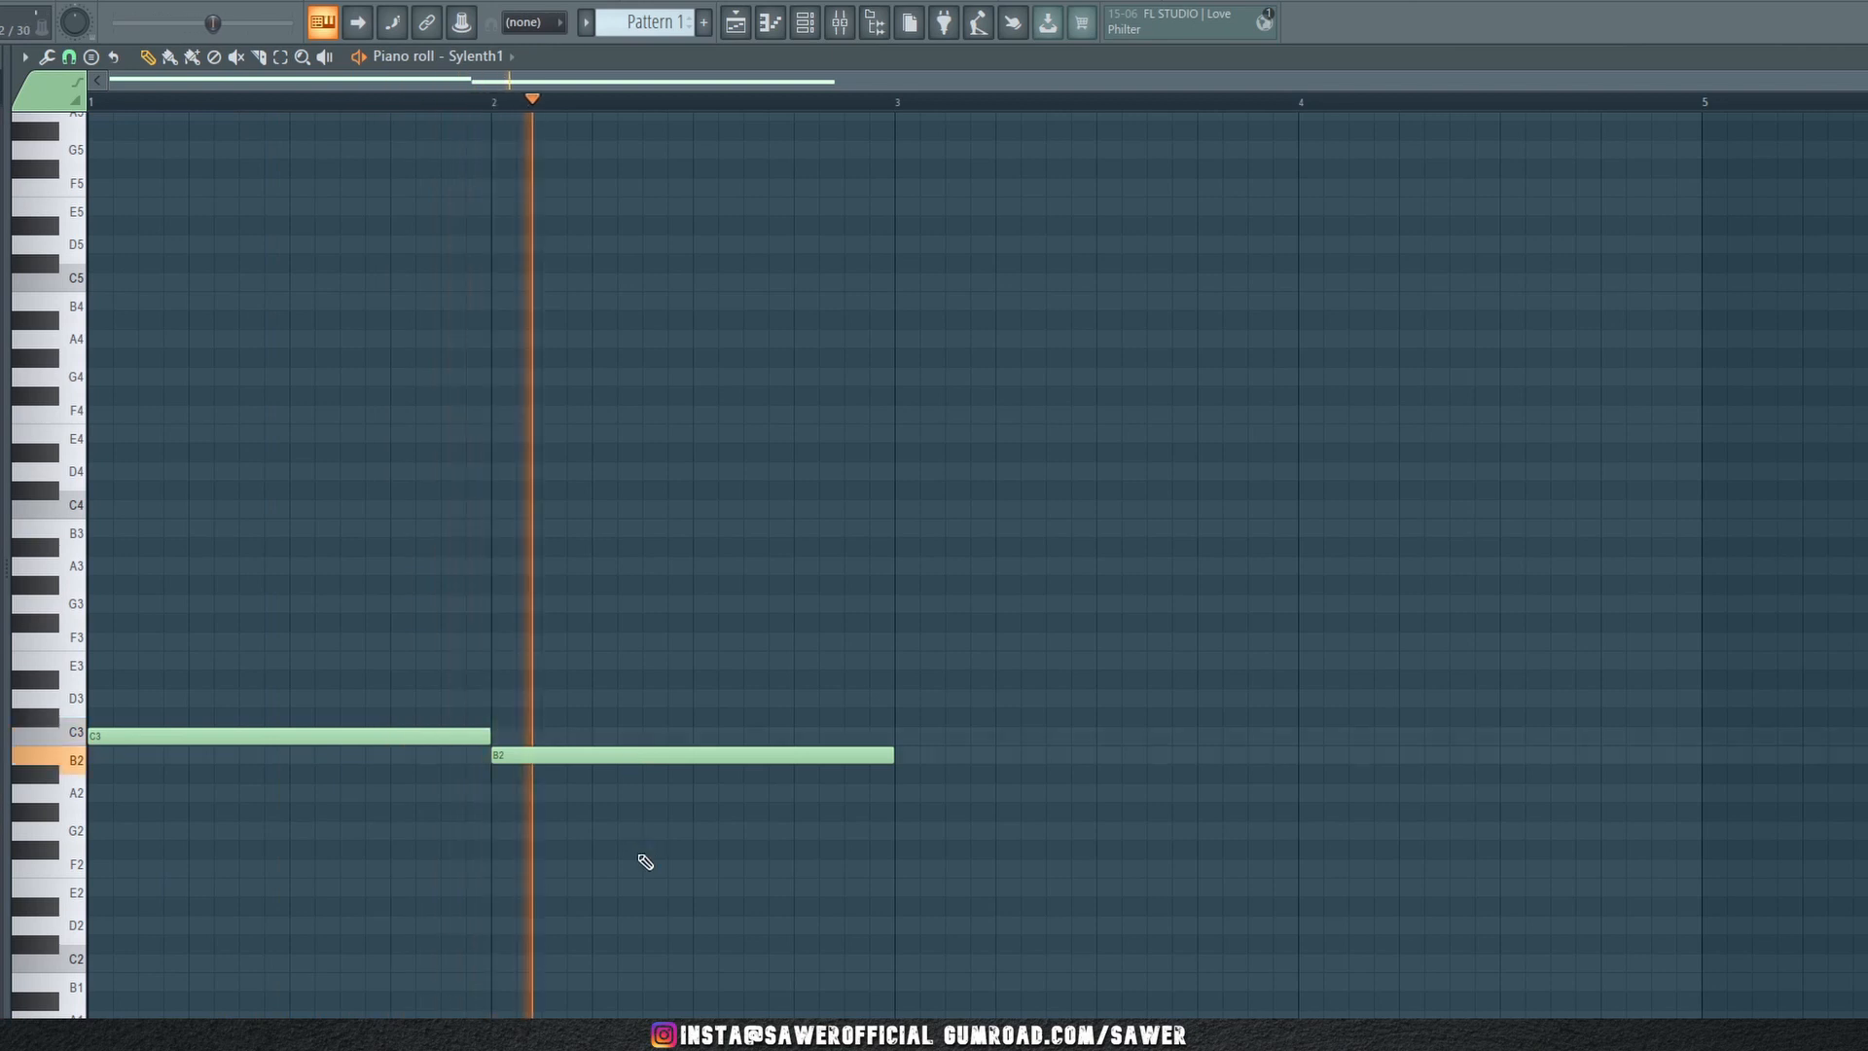
{"action": "key", "text": "space"}
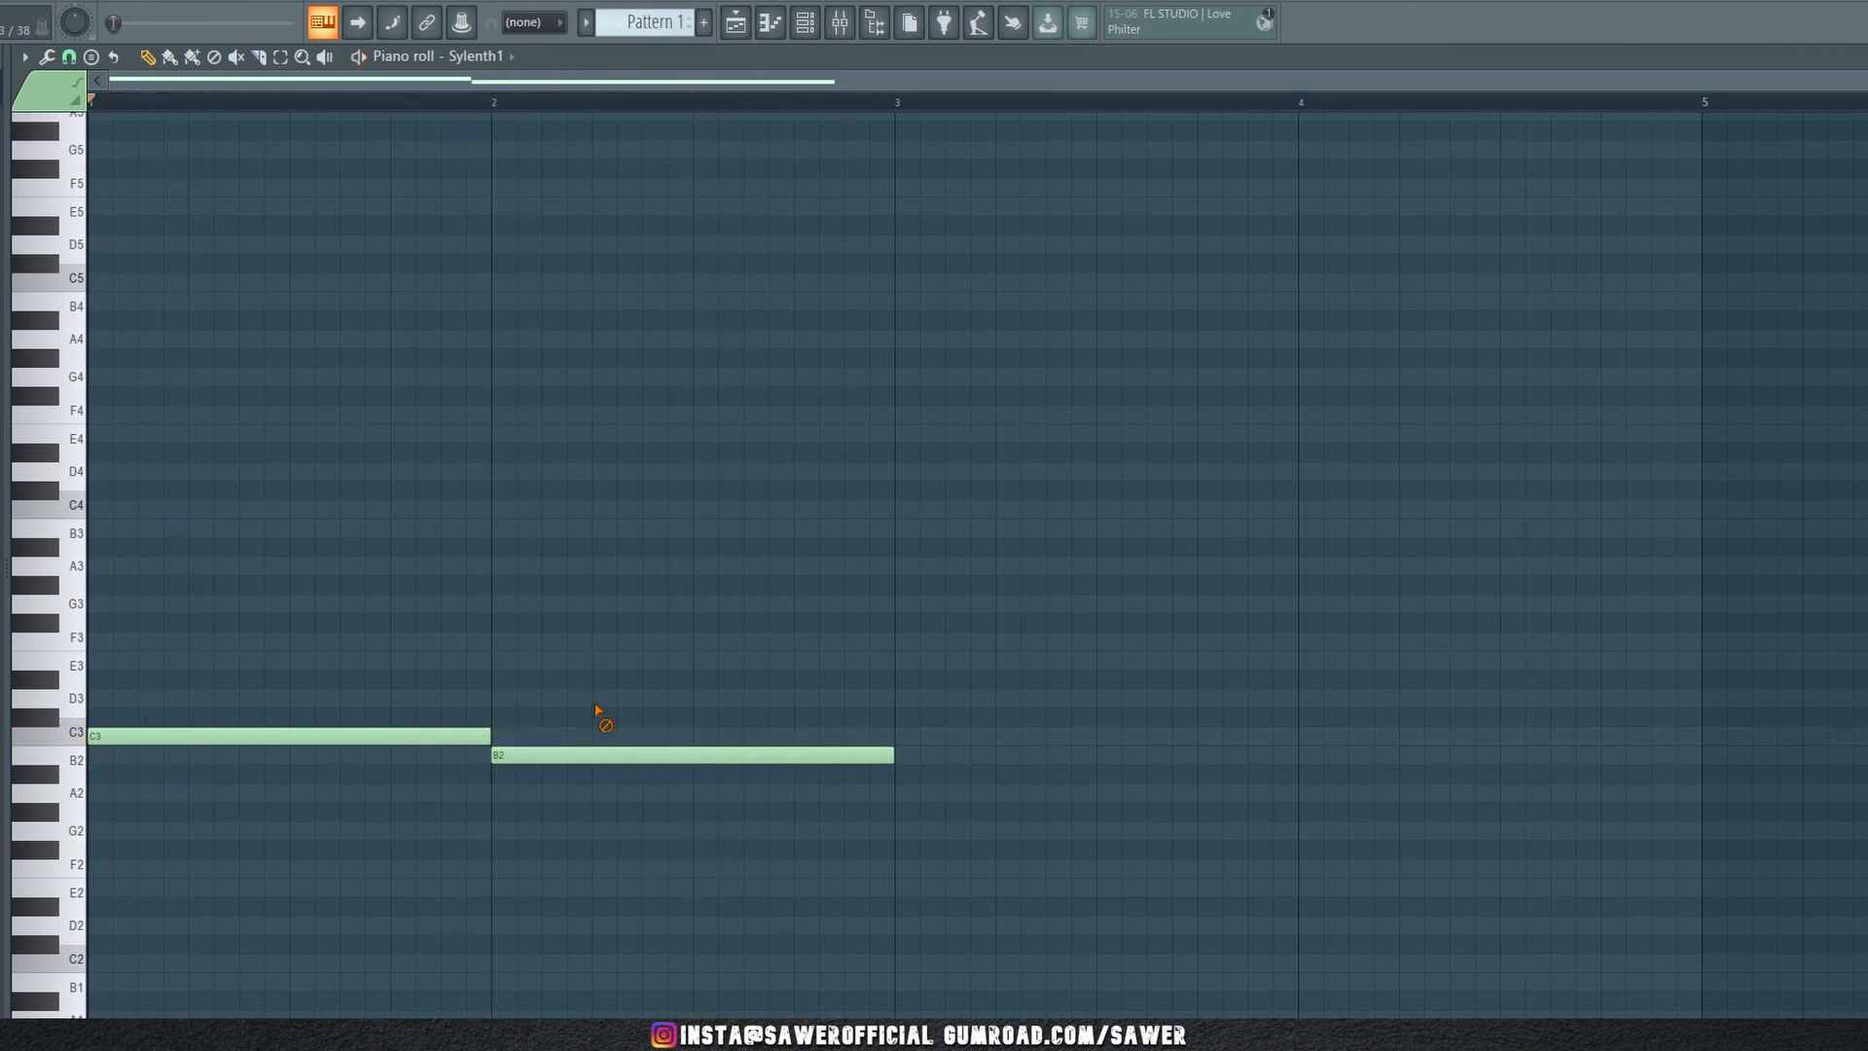
{"action": "right_click", "coordinate": [574, 755]}
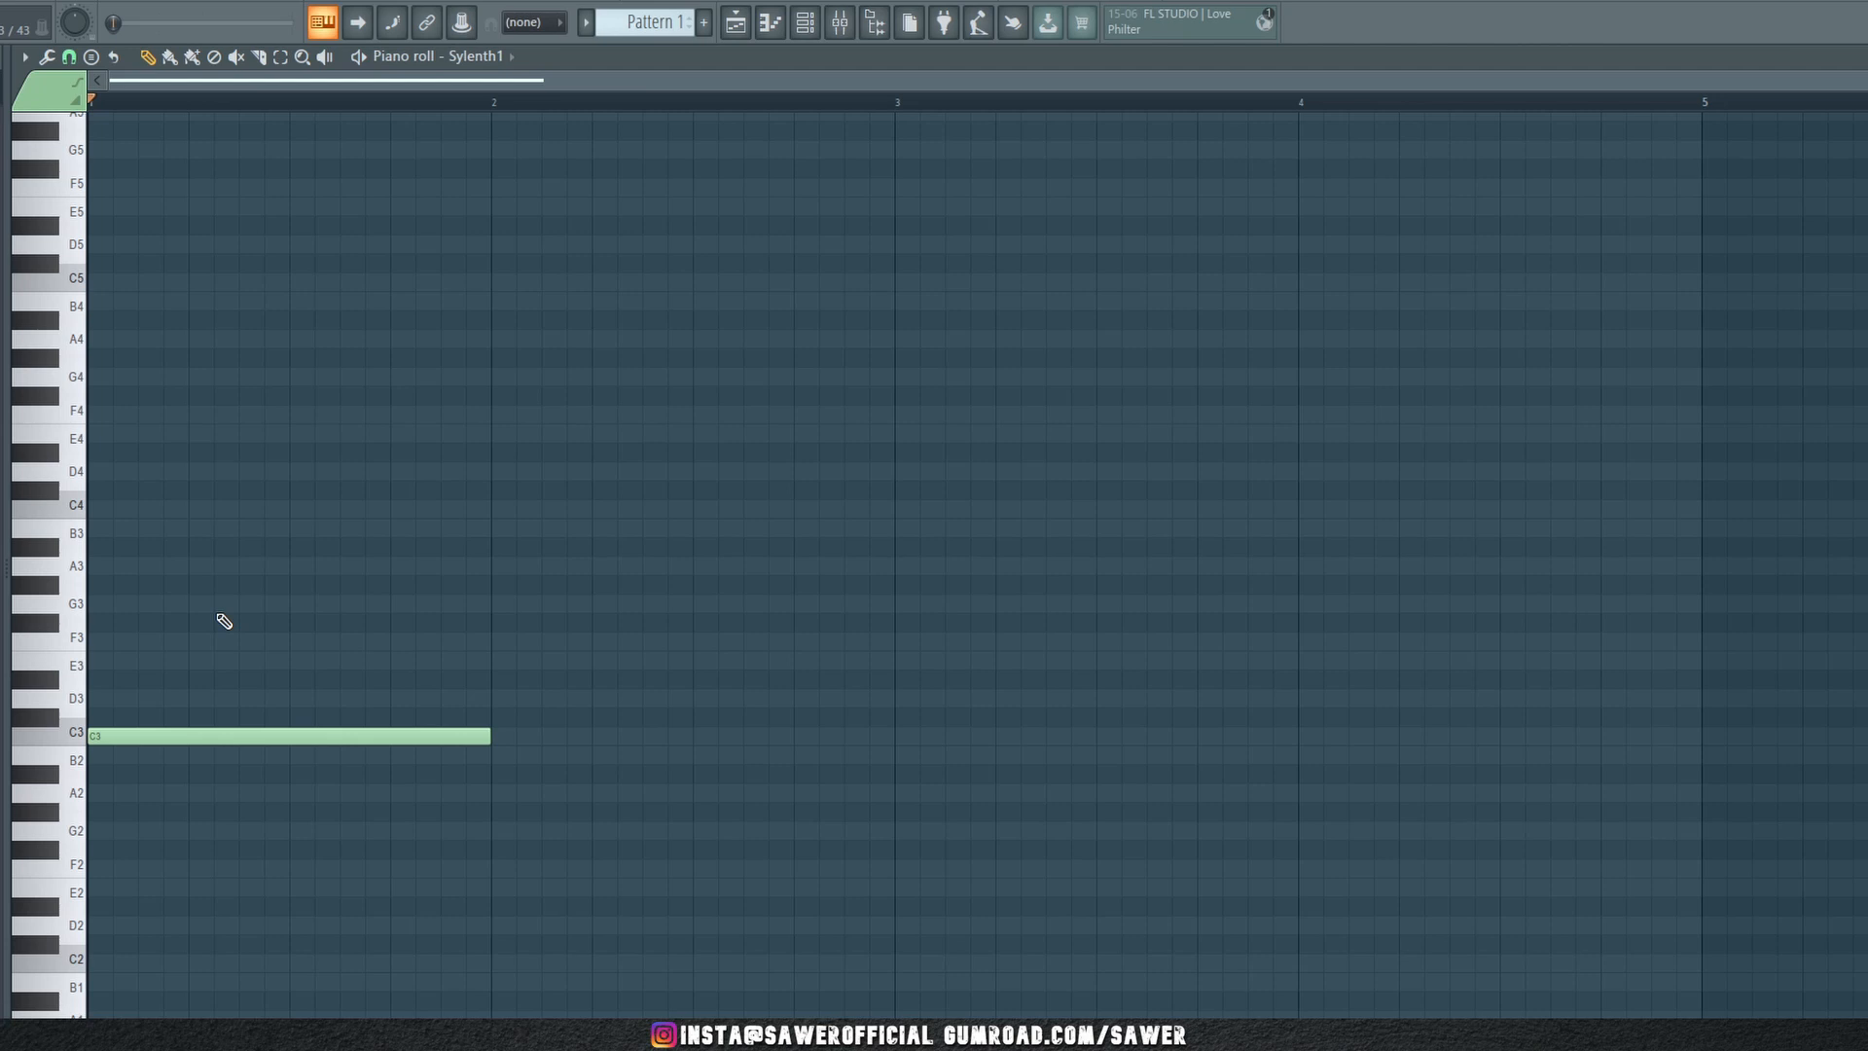
Add a one-bar A#2 note in bar 2 and audition the sequence
{"action": "scroll", "coordinate": [219, 616], "scroll_direction": "up", "scroll_amount": 4}
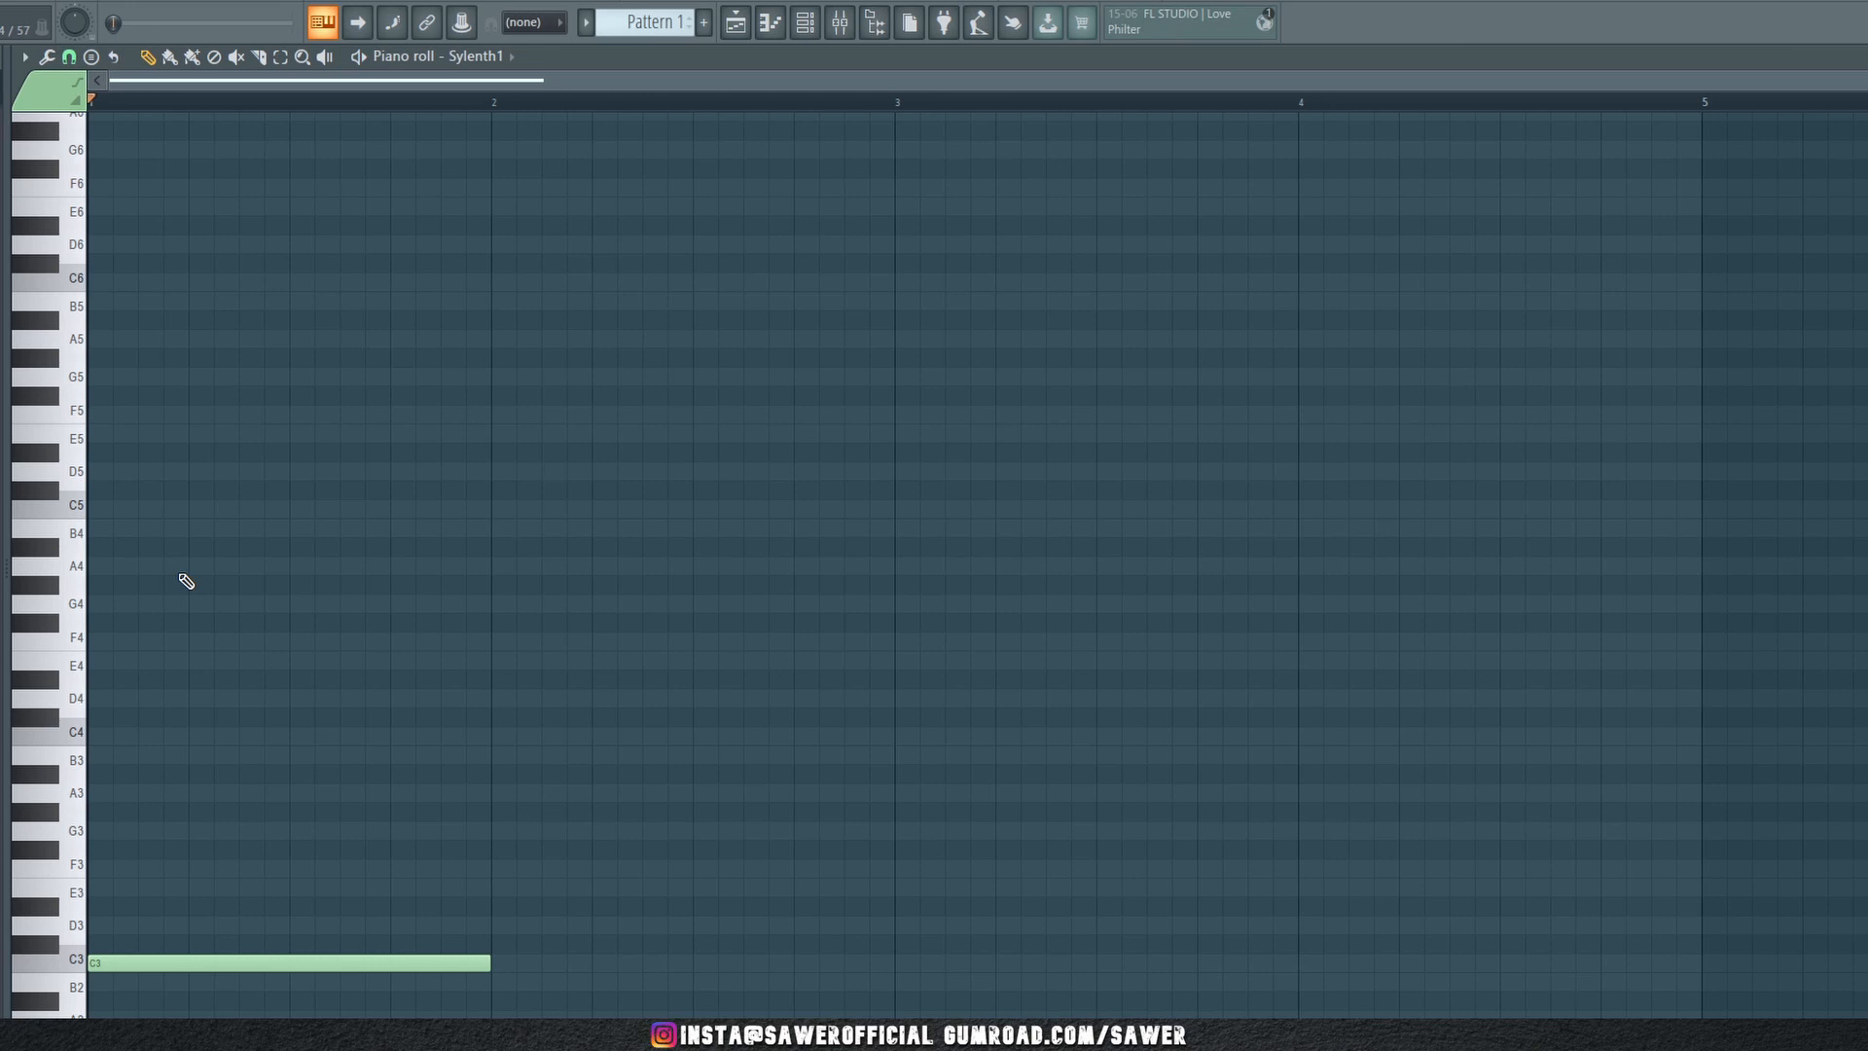
{"action": "scroll", "coordinate": [887, 482], "scroll_direction": "down", "scroll_amount": 2}
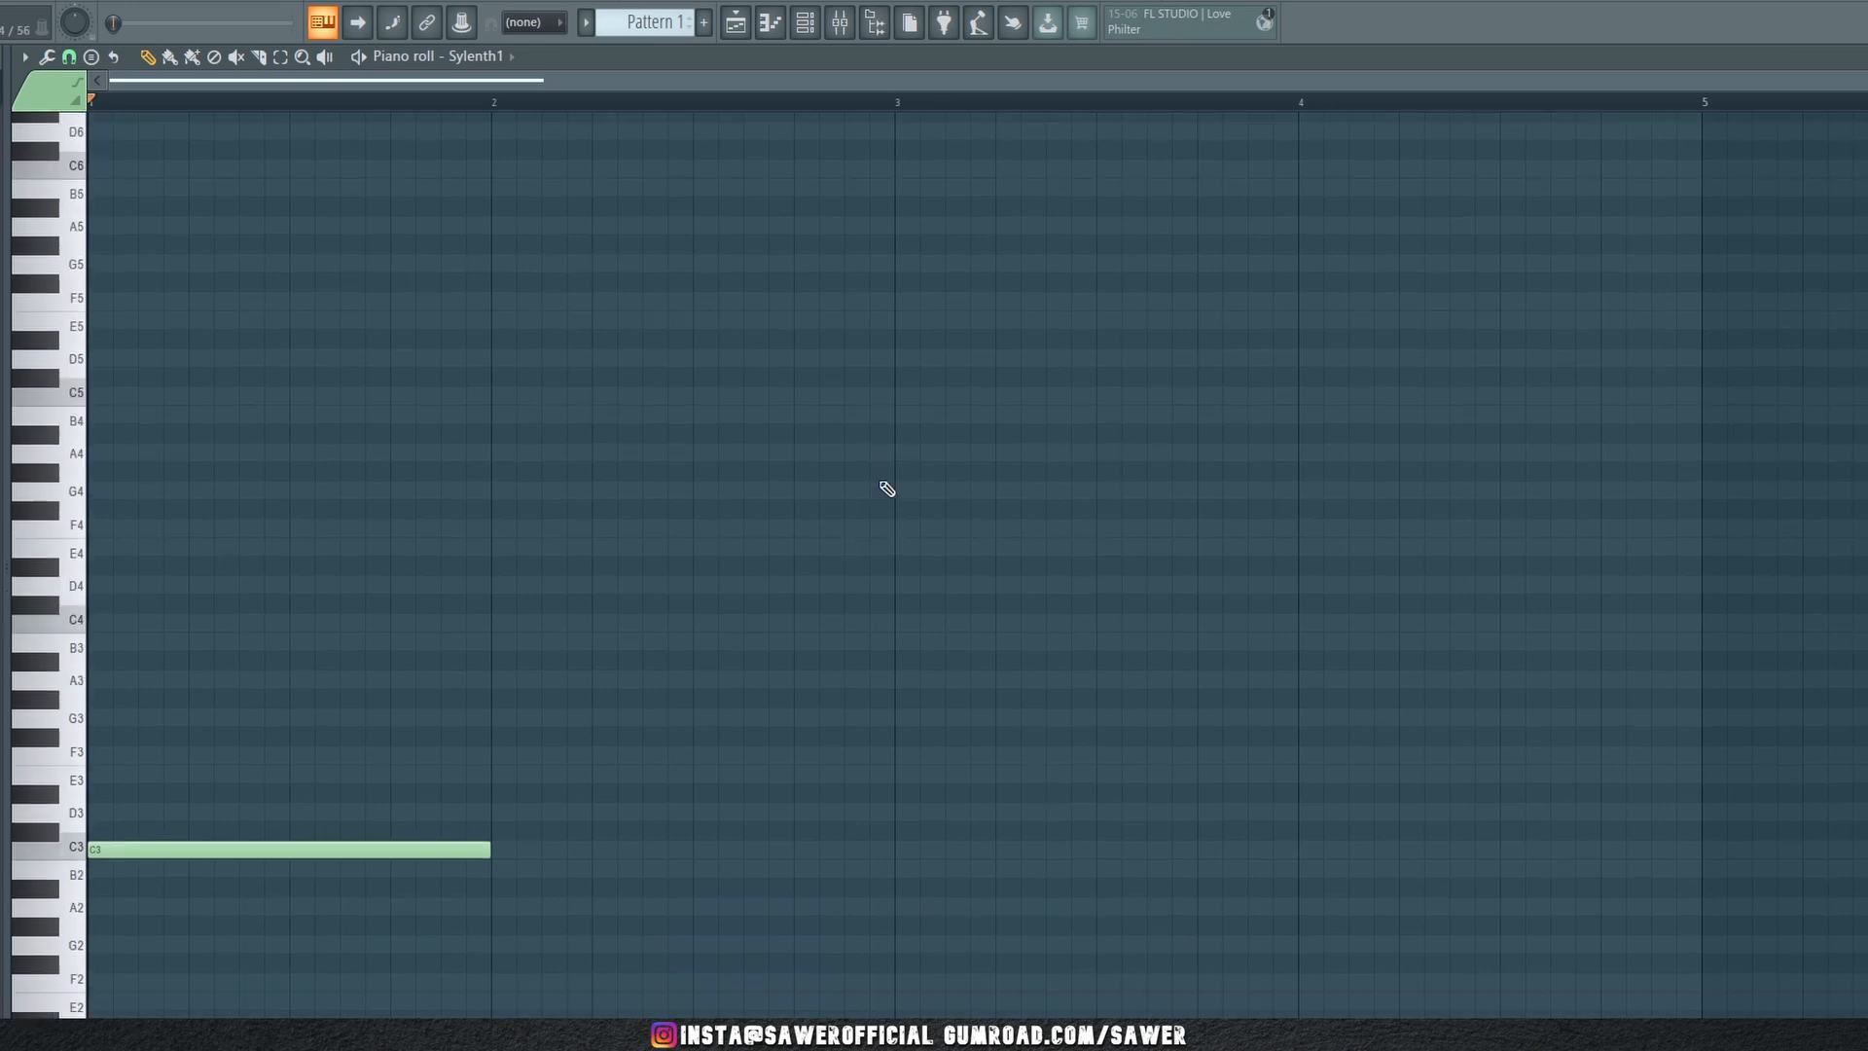
{"action": "left_click_drag", "start_coordinate": [504, 905], "coordinate": [491, 888]}
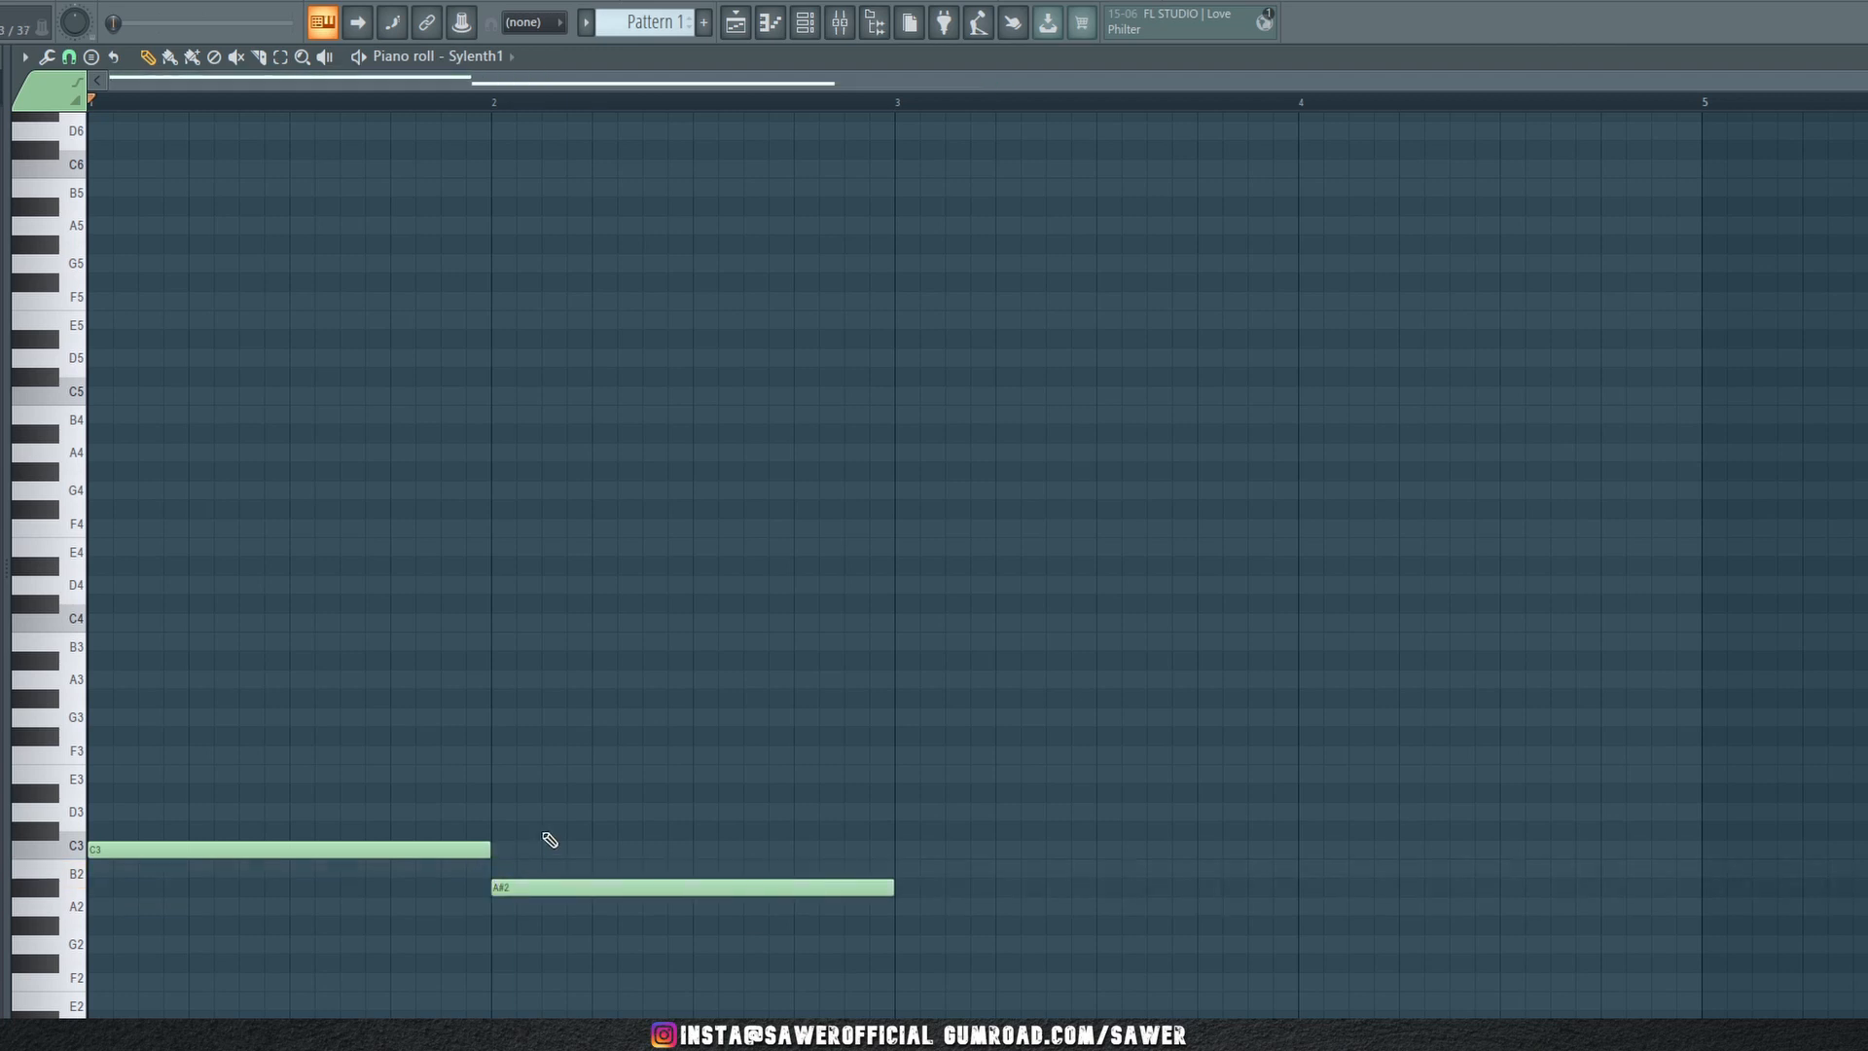
{"action": "key", "text": "space"}
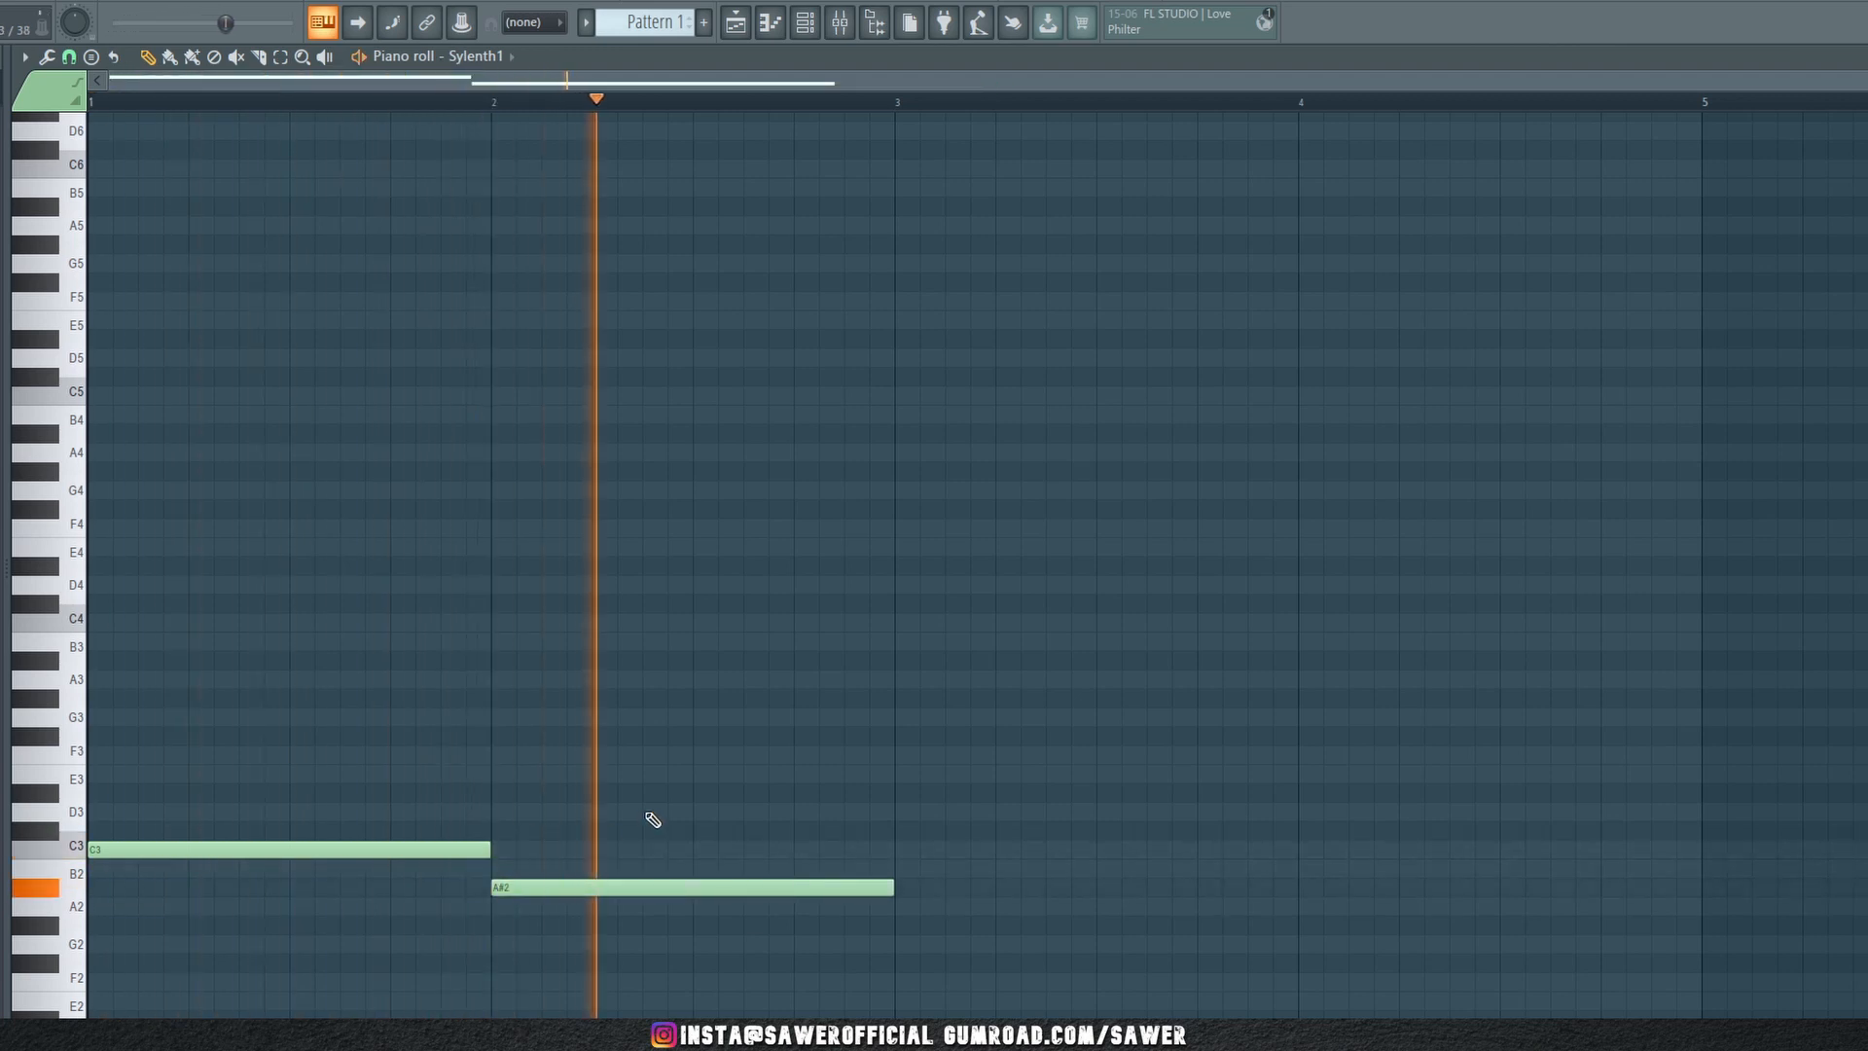
{"action": "key", "text": "space"}
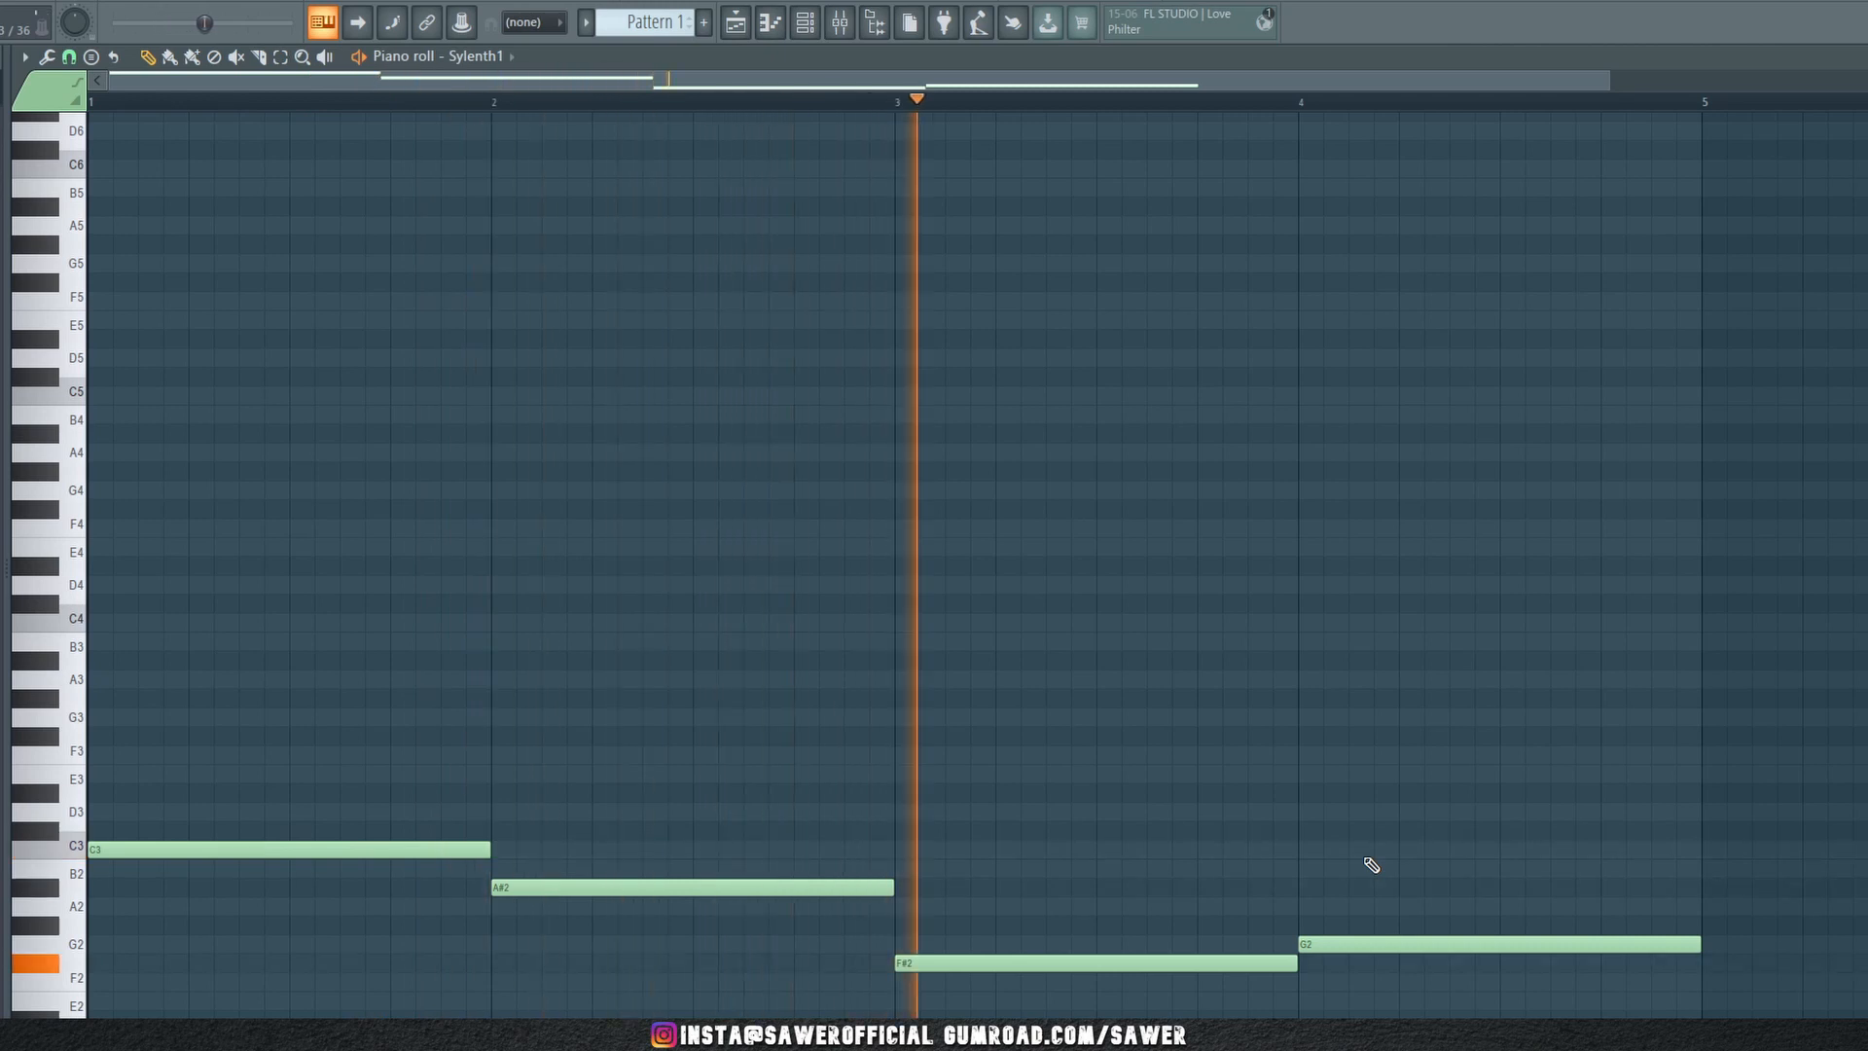
Delete all notes in the pattern and draw a new note at the start of bar 1
{"action": "key", "text": "ctrl+a"}
{"action": "key", "text": "Delete"}
{"action": "left_click", "coordinate": [97, 399]}
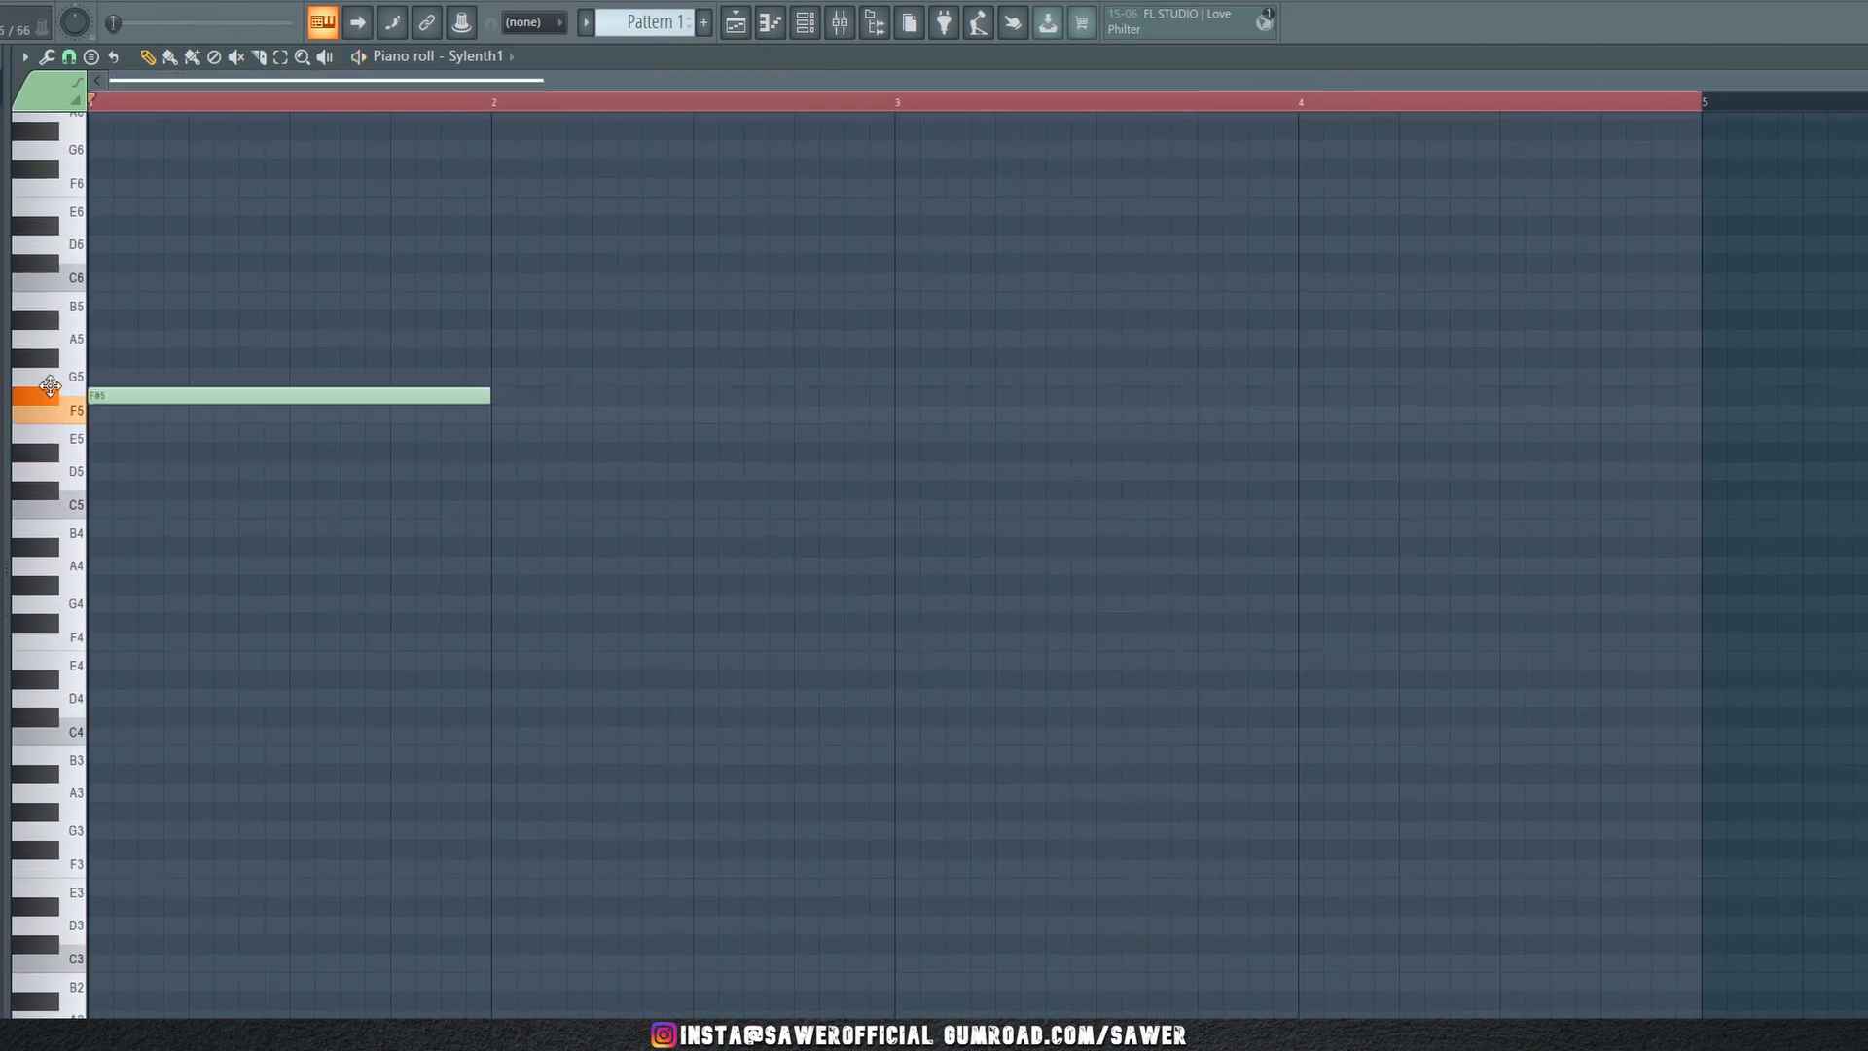
{"action": "left_click_drag", "start_coordinate": [97, 399], "coordinate": [98, 307]}
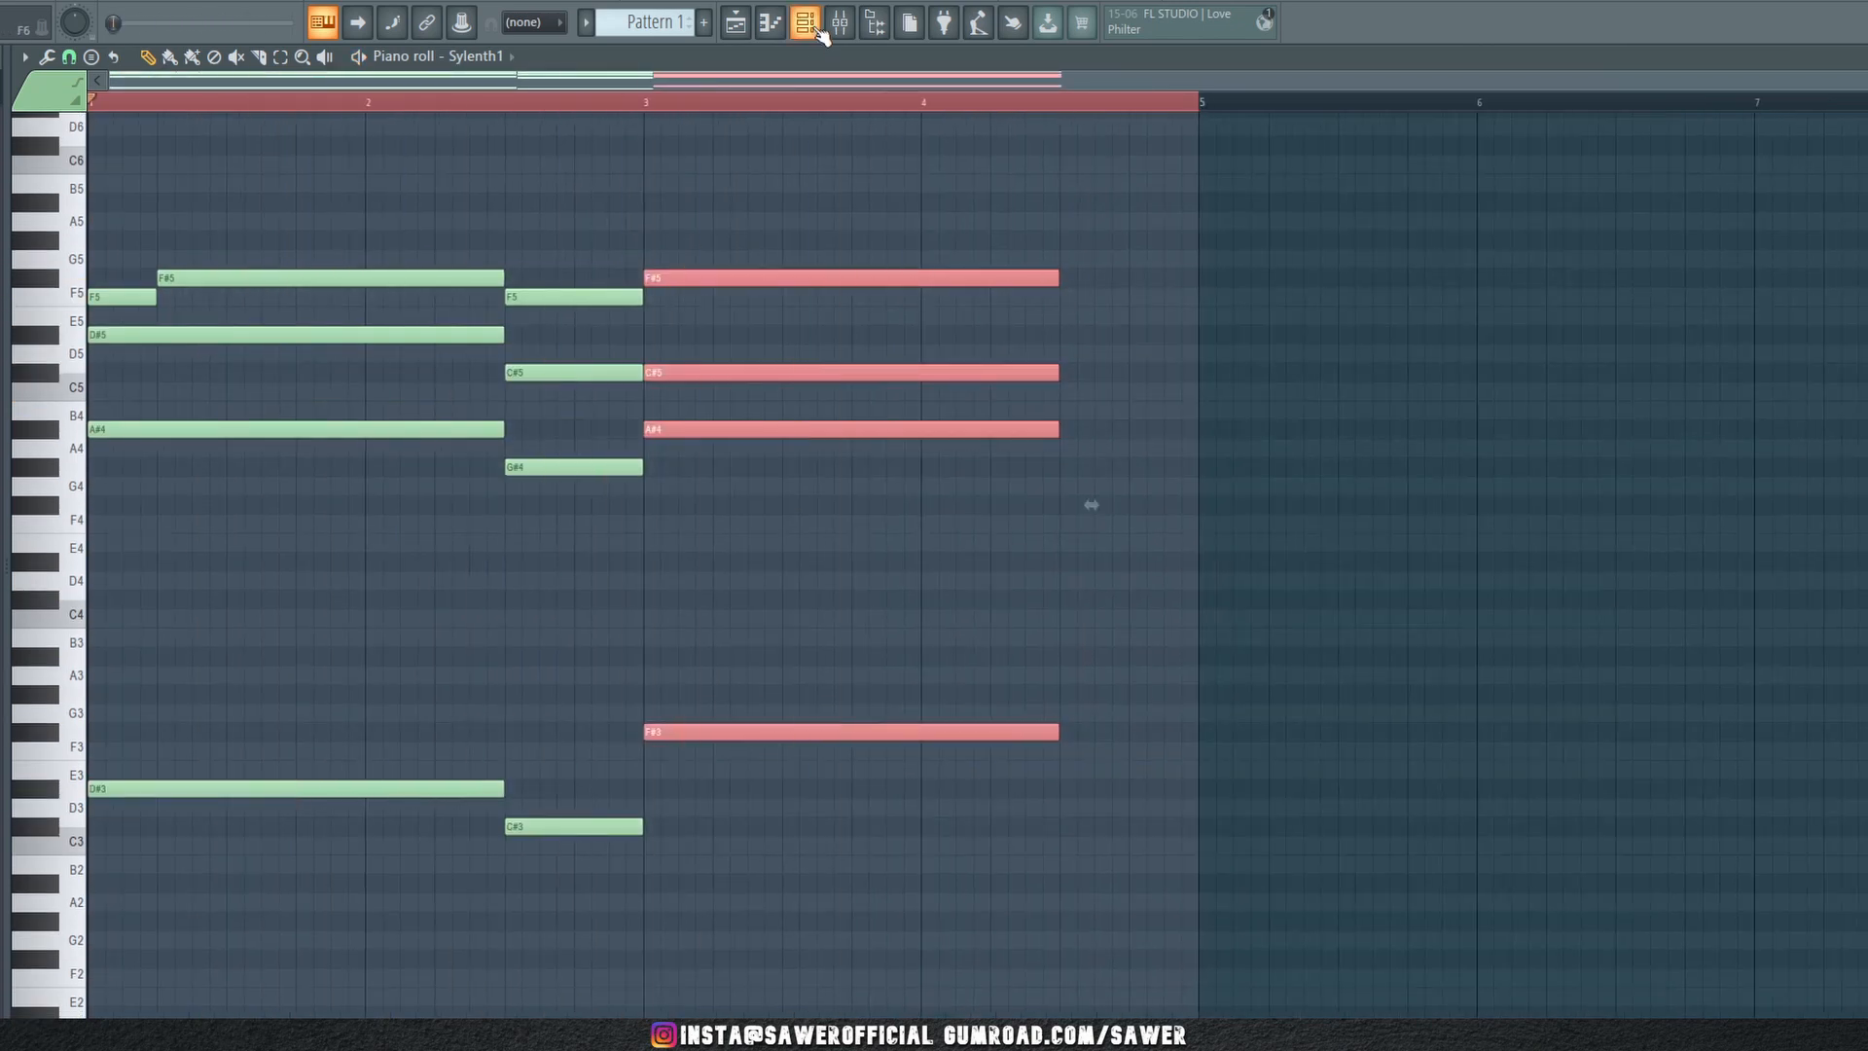
Select all the chord notes, add a FLEX instrument as a new channel, and reposition its window
{"action": "key", "text": "ctrl+a"}
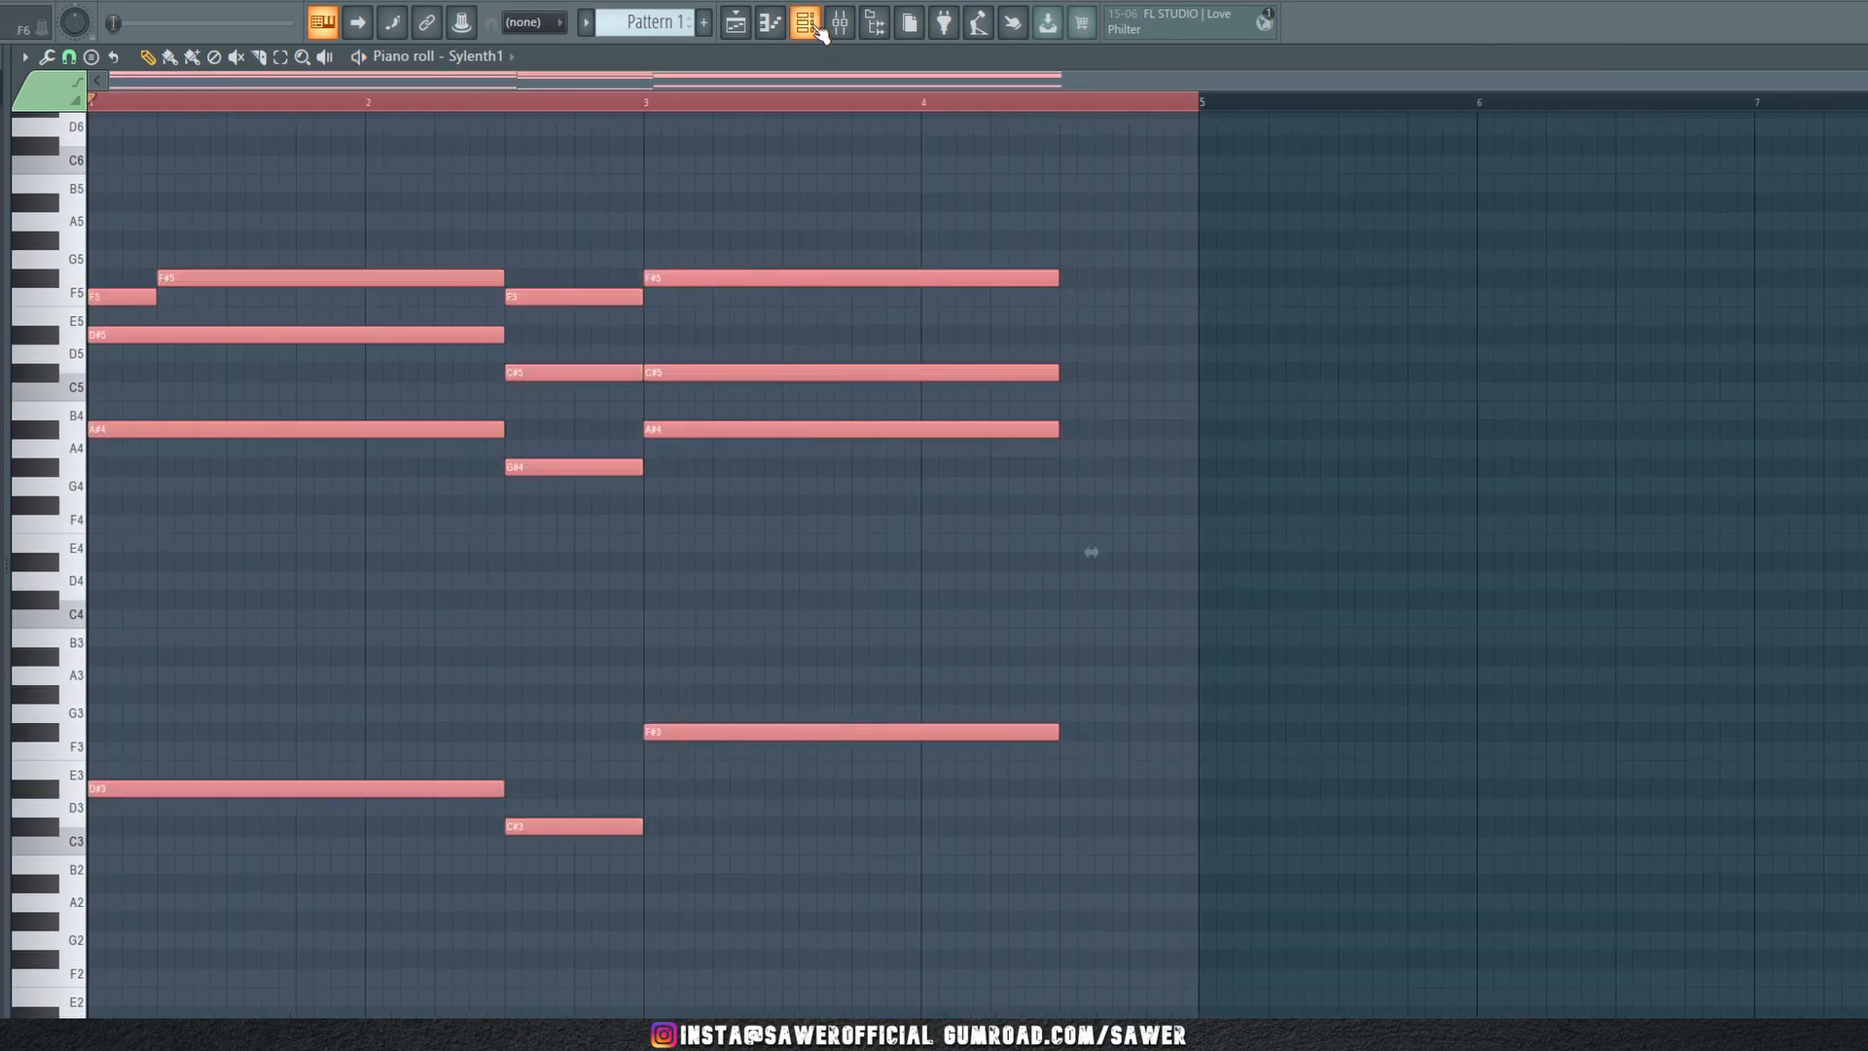
{"action": "left_click", "coordinate": [818, 30]}
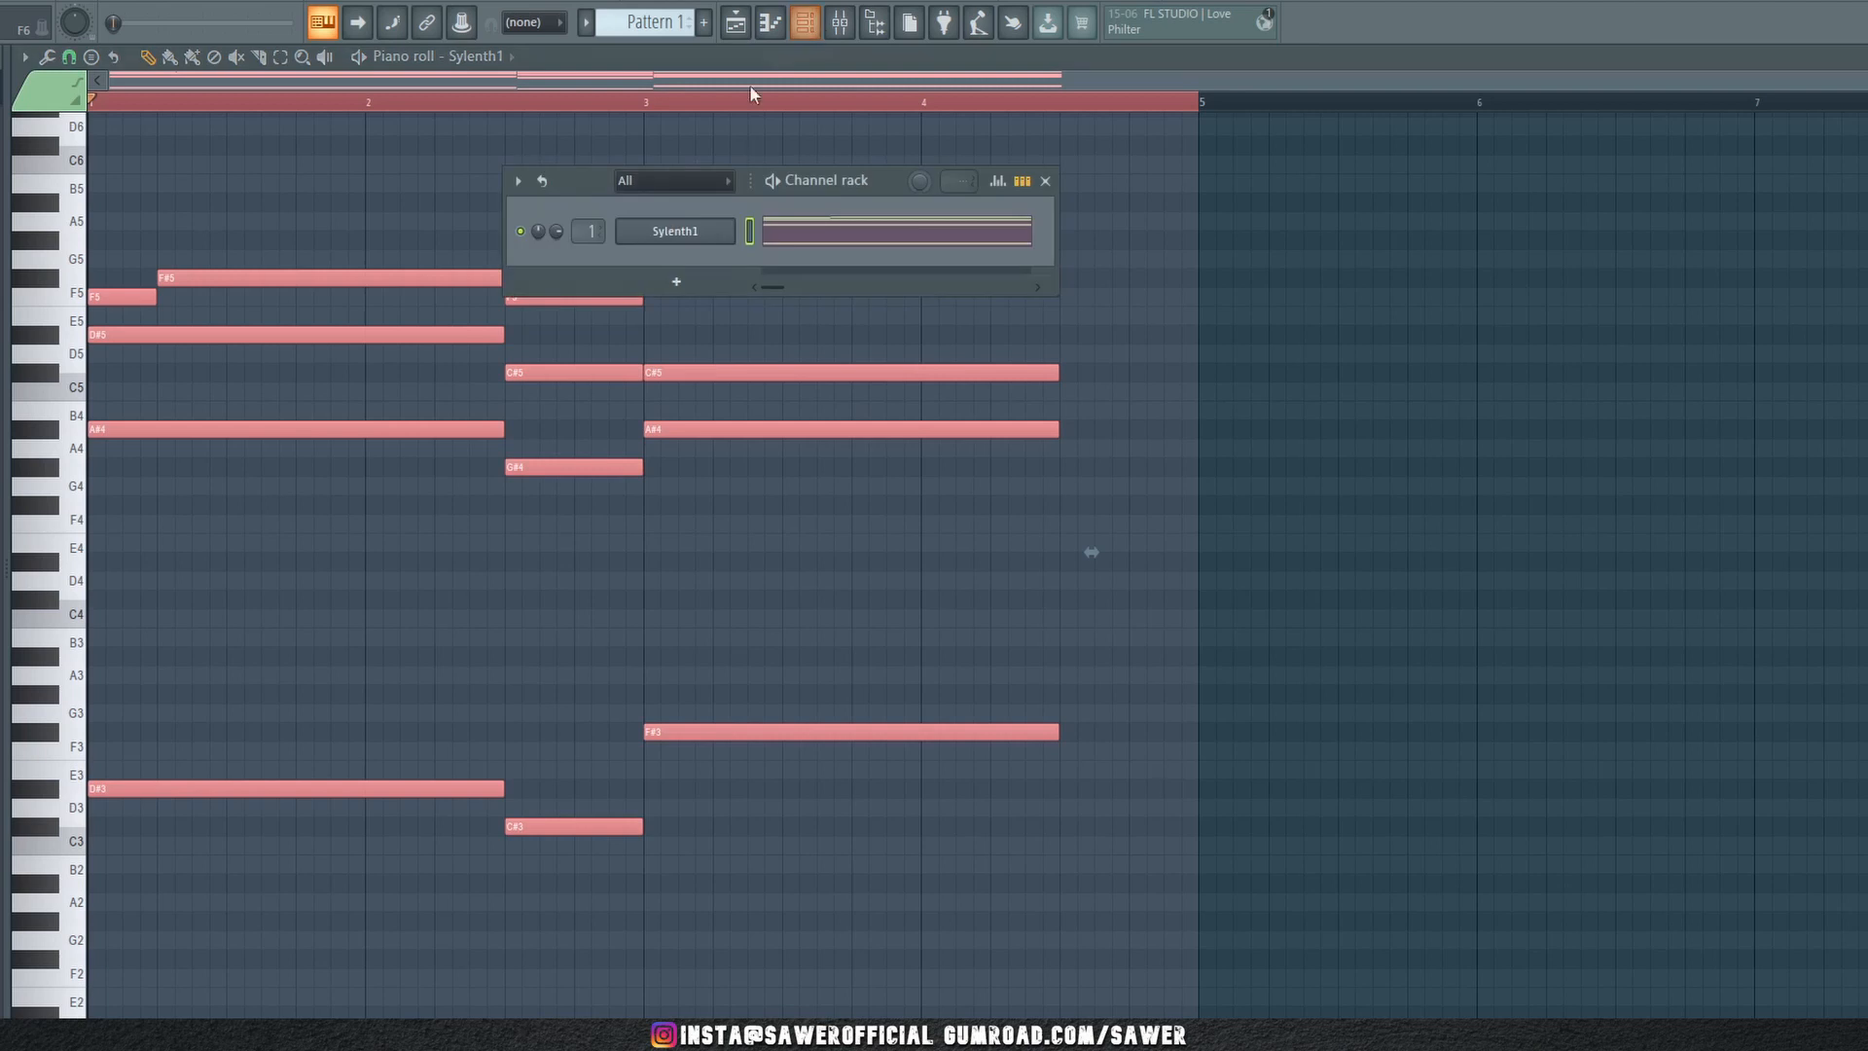
{"action": "left_click", "coordinate": [684, 282]}
{"action": "left_click", "coordinate": [687, 137]}
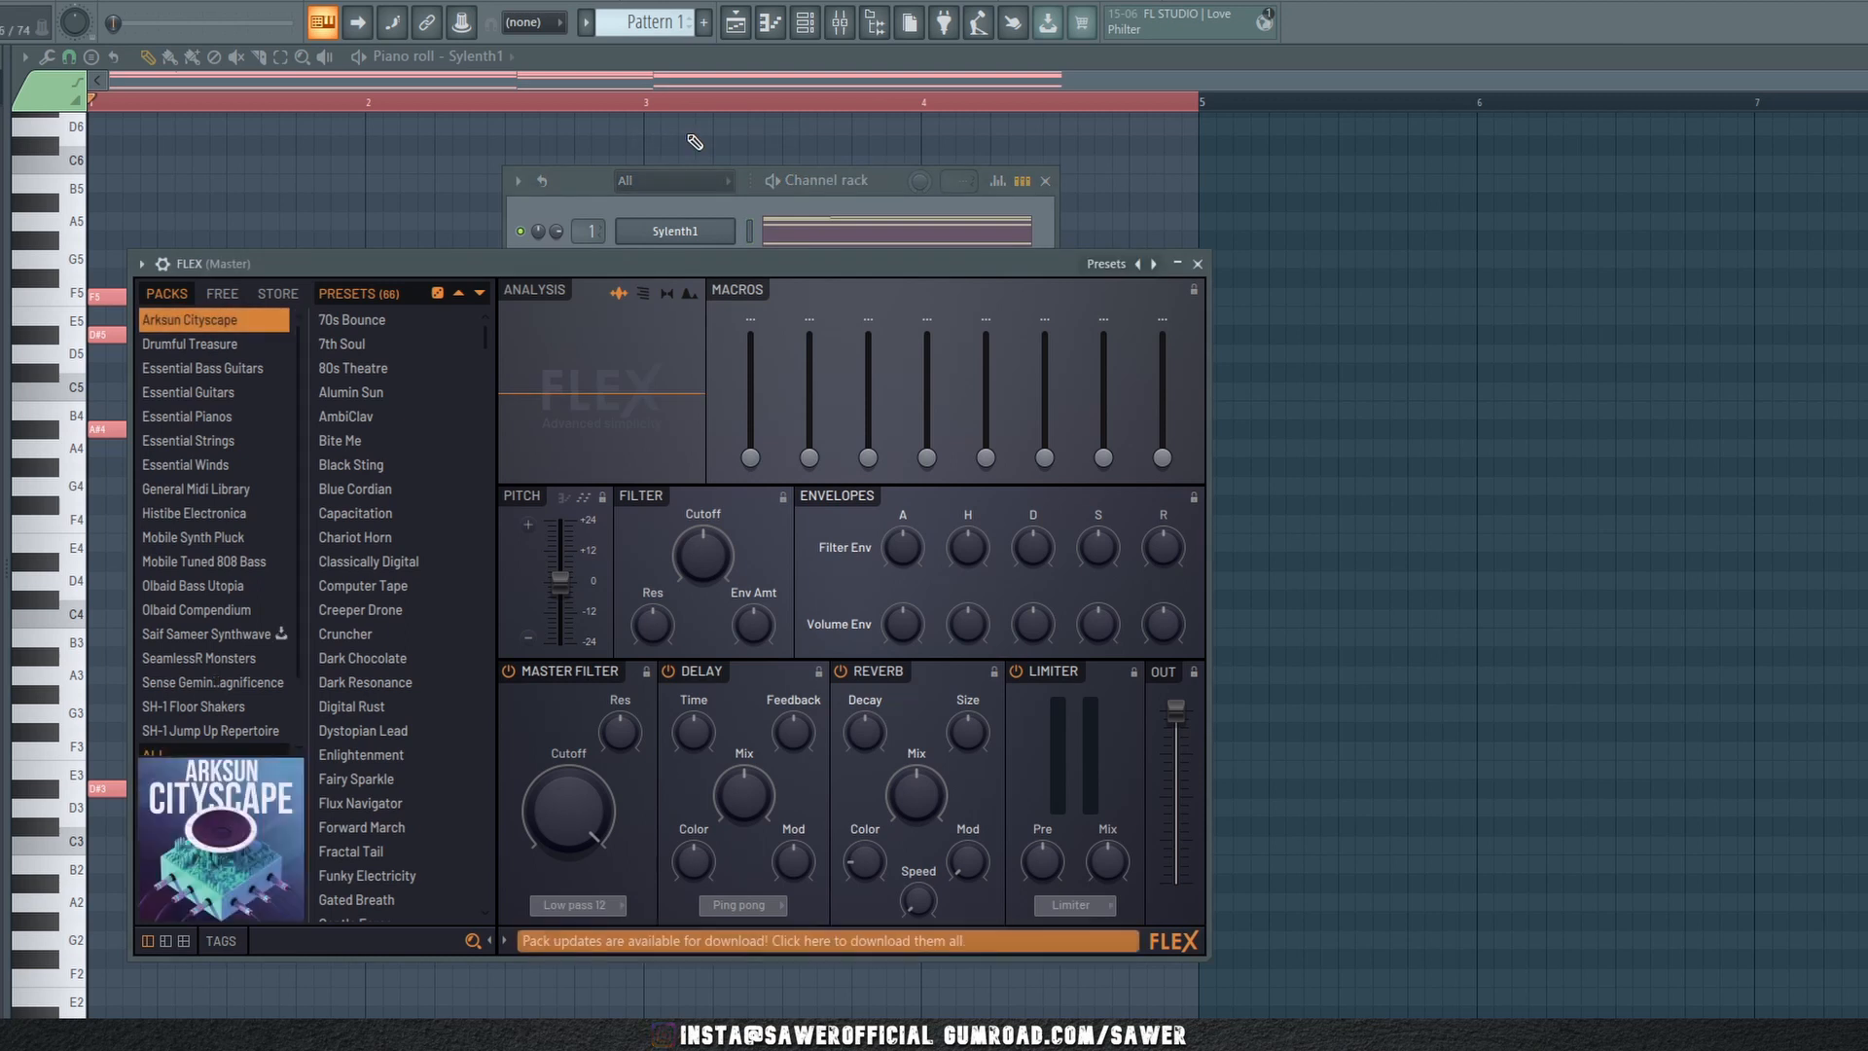
{"action": "left_click_drag", "start_coordinate": [720, 263], "coordinate": [857, 174]}
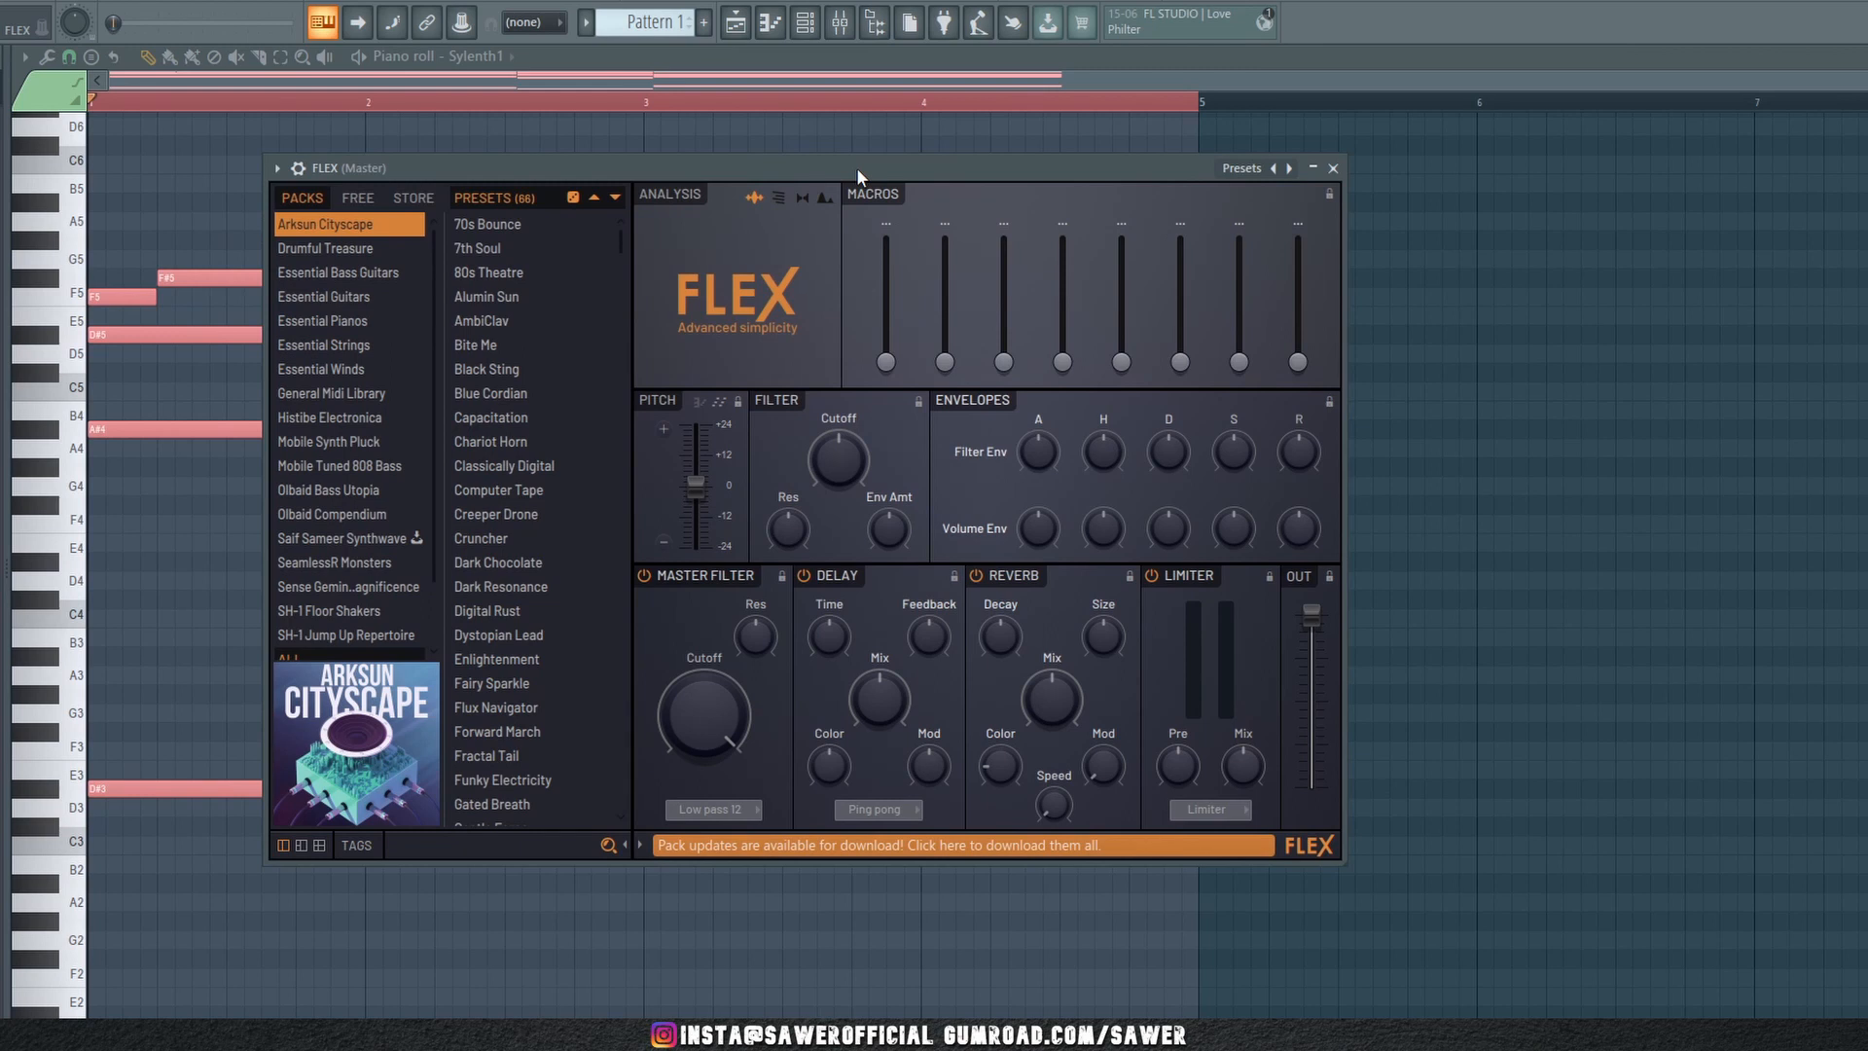
Load the Close Grand lite preset from the Essential Pianos pack in the FLEX channel and close its window
{"action": "left_click", "coordinate": [611, 63]}
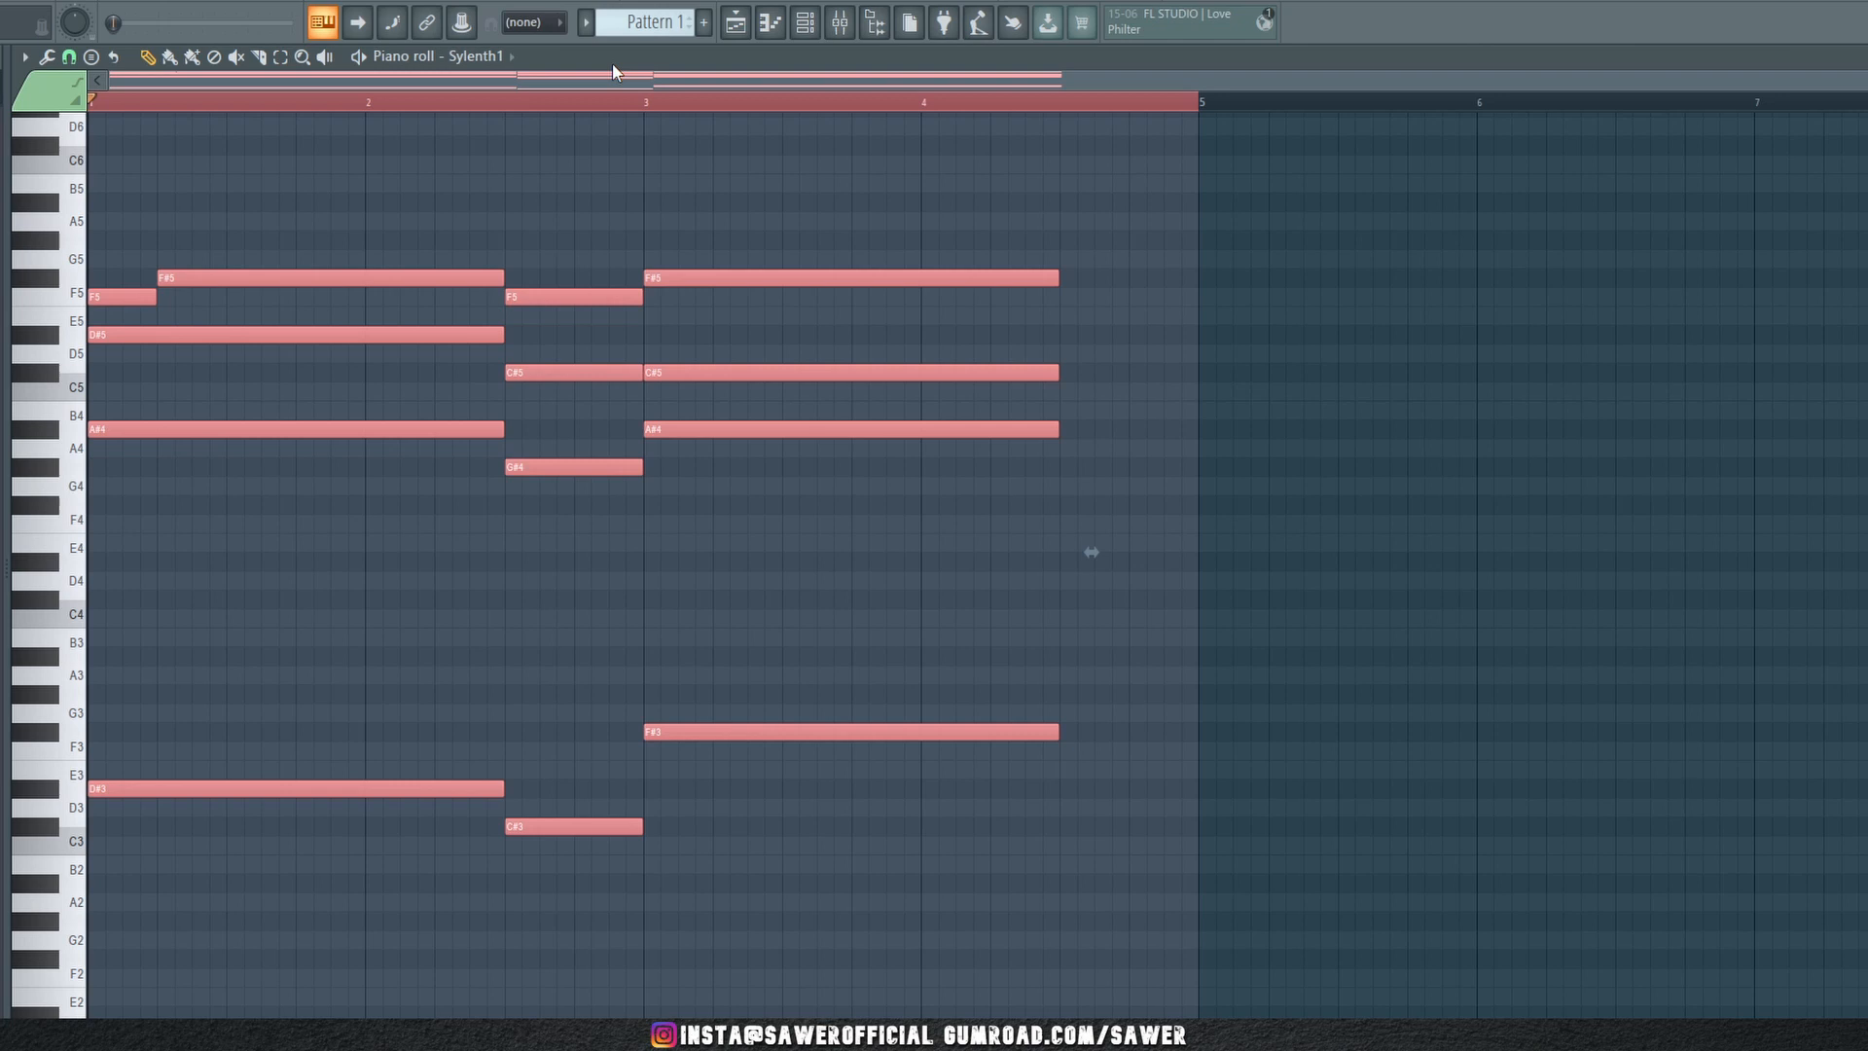
{"action": "left_click", "coordinate": [805, 21]}
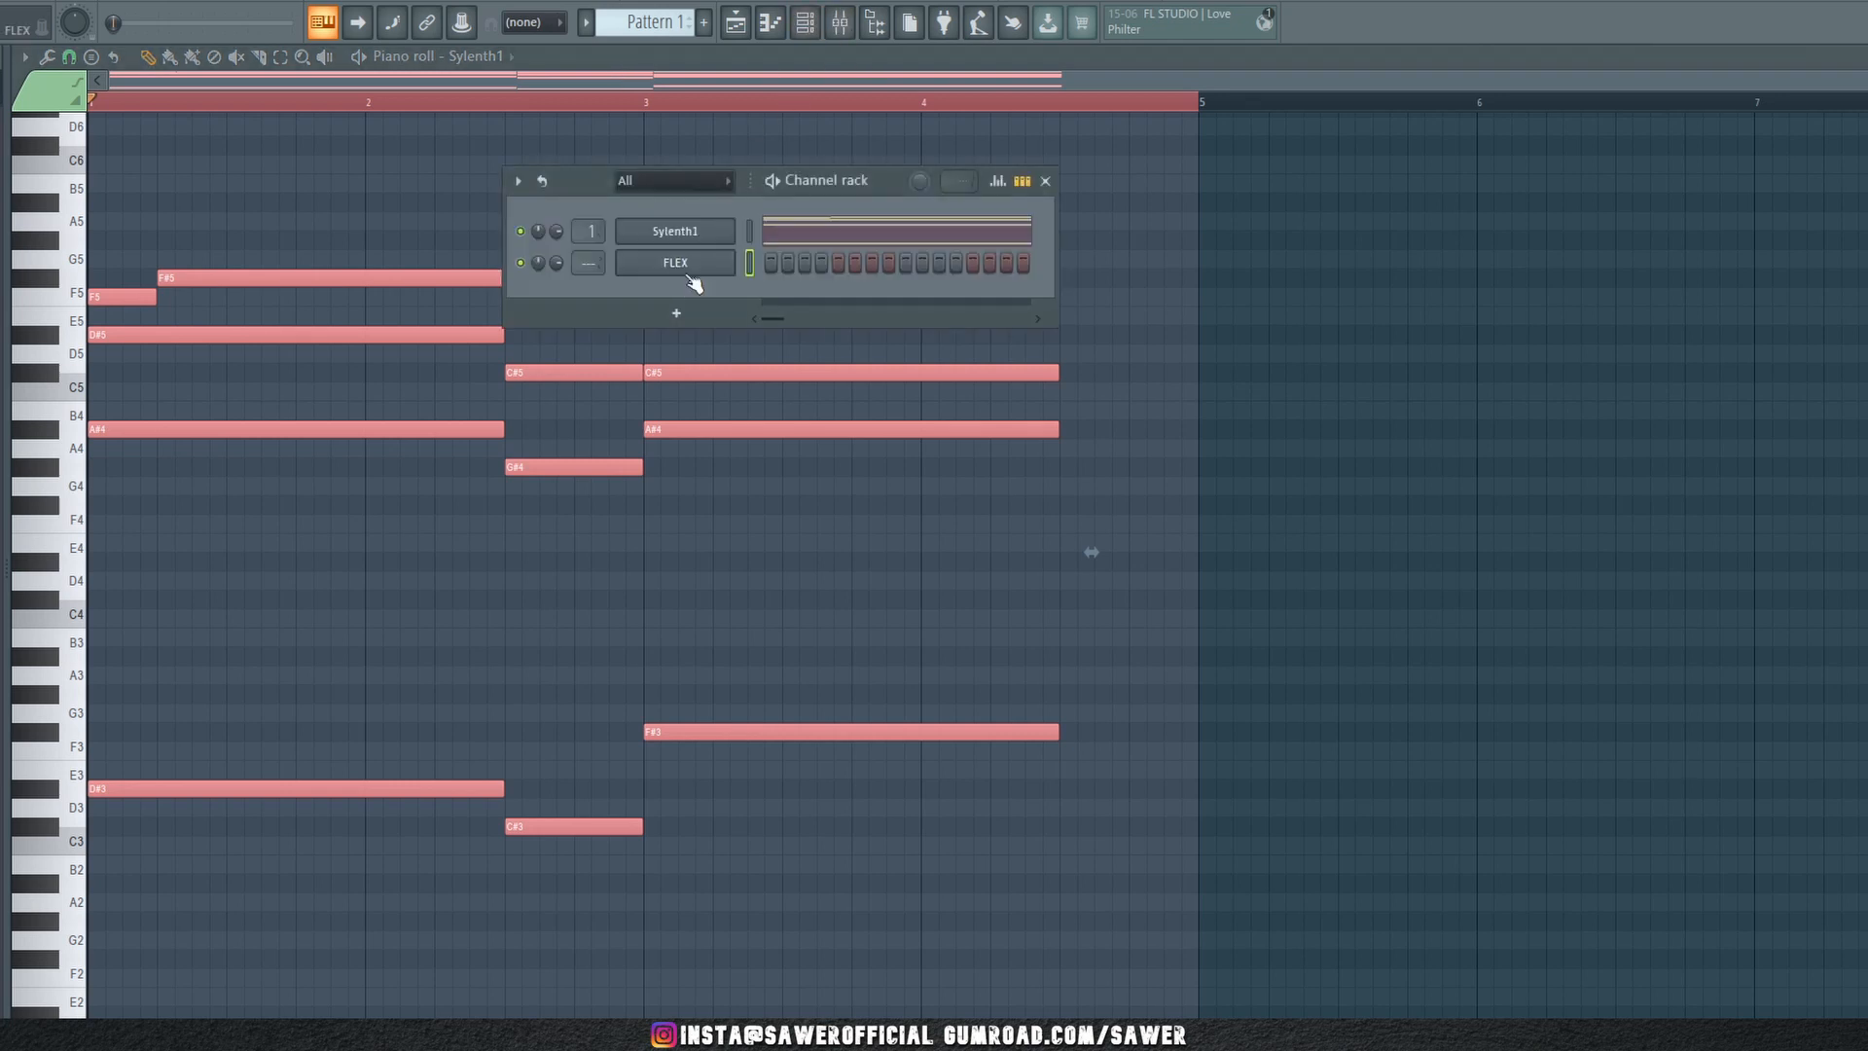
{"action": "left_click", "coordinate": [692, 271]}
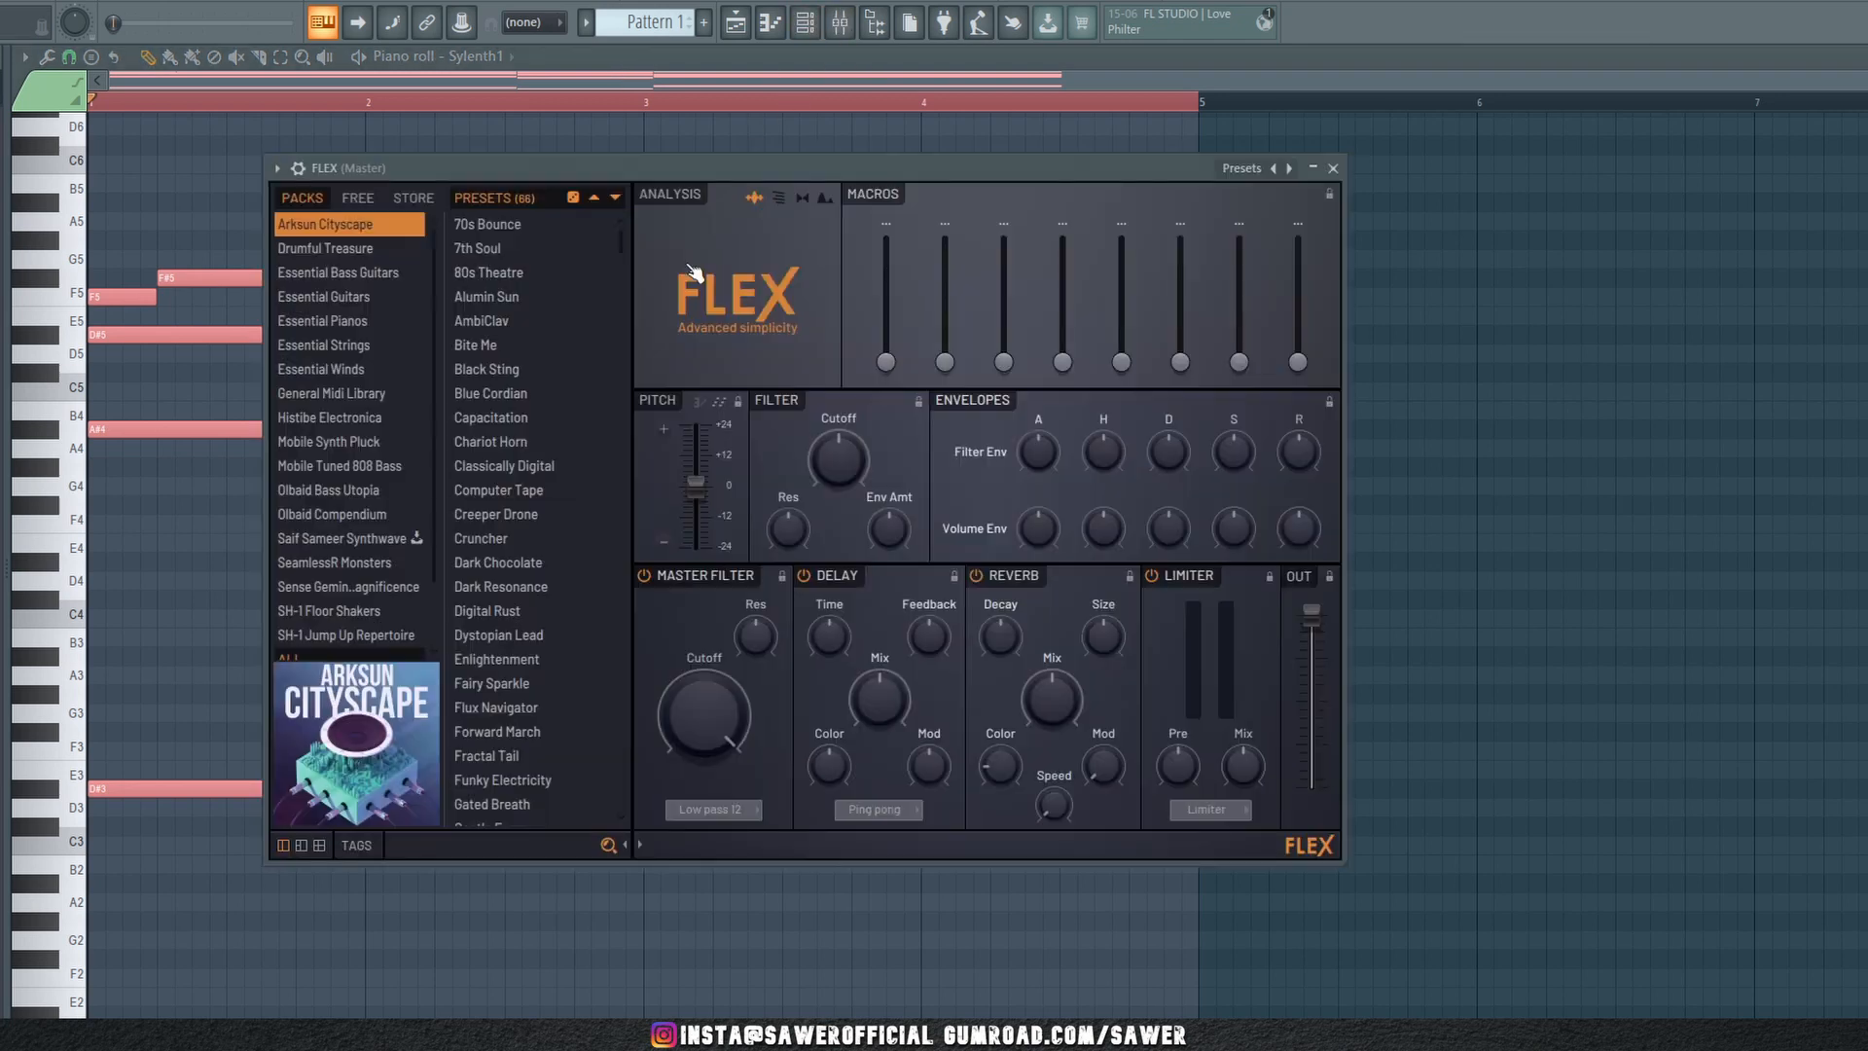
{"action": "left_click", "coordinate": [356, 315]}
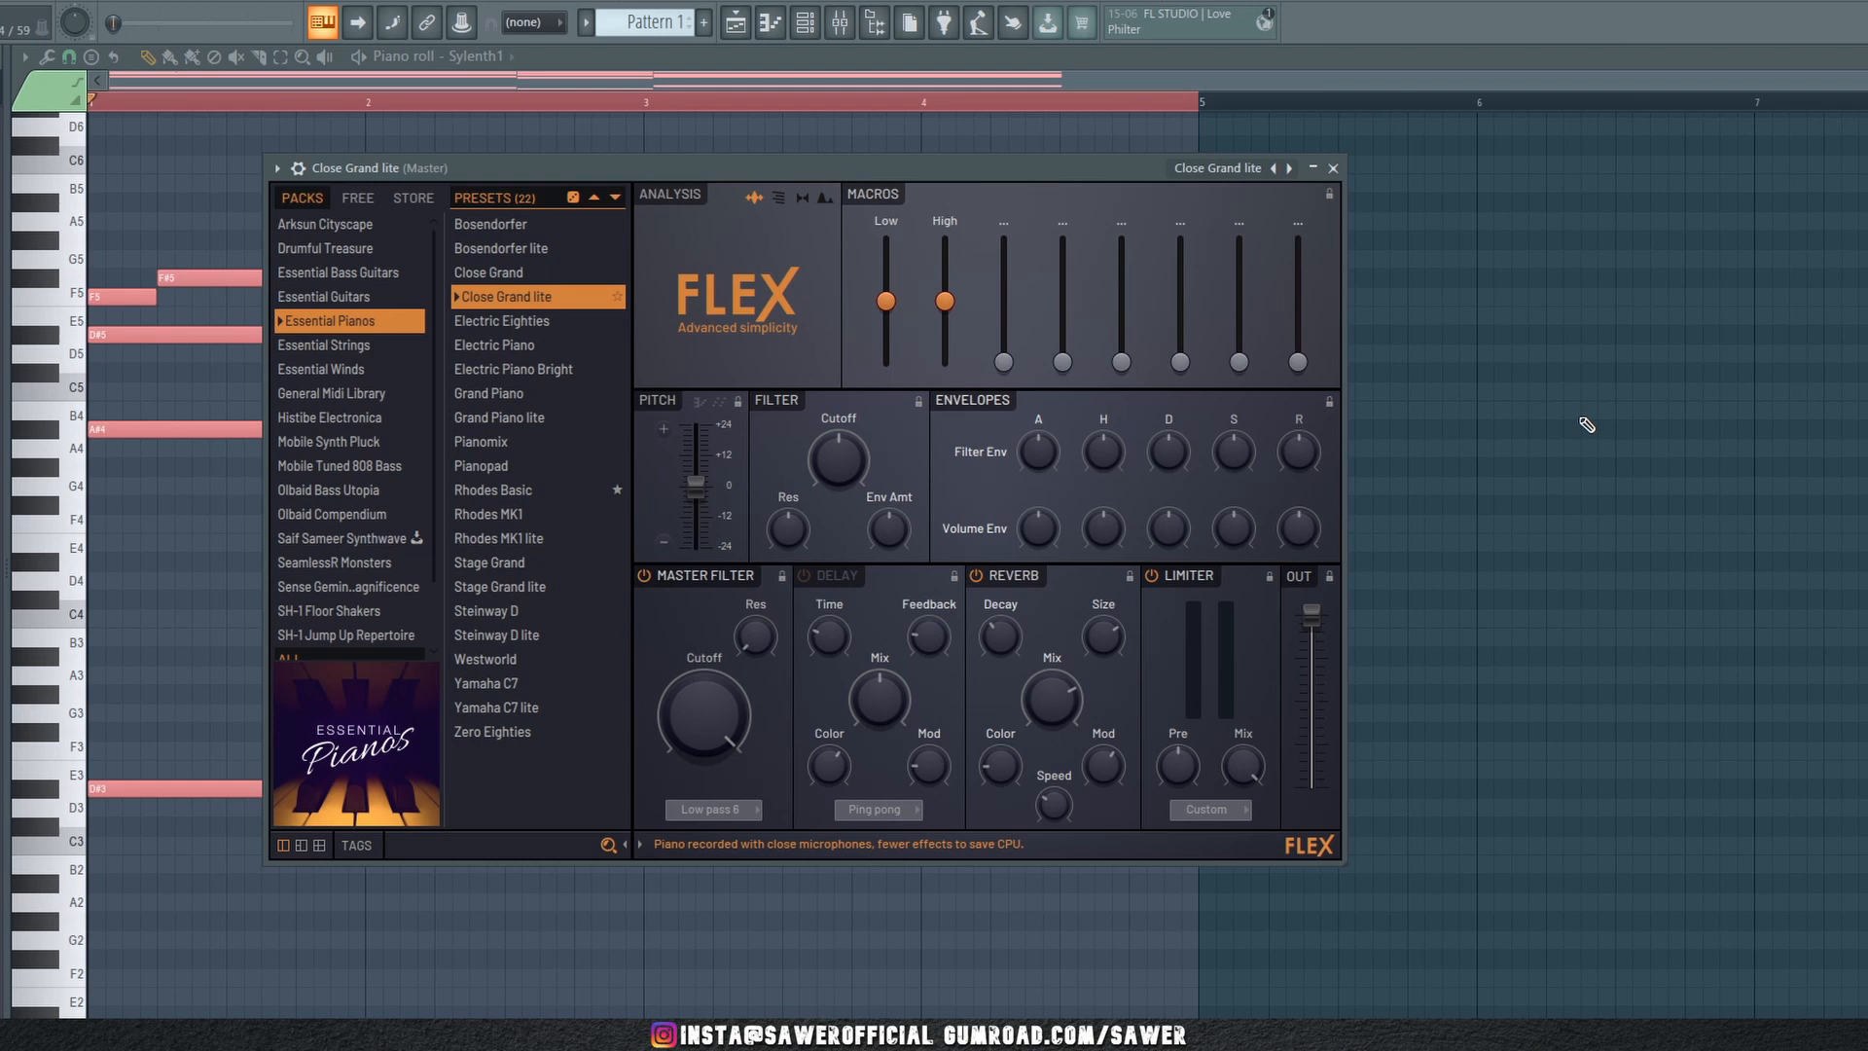
{"action": "left_click", "coordinate": [1333, 167]}
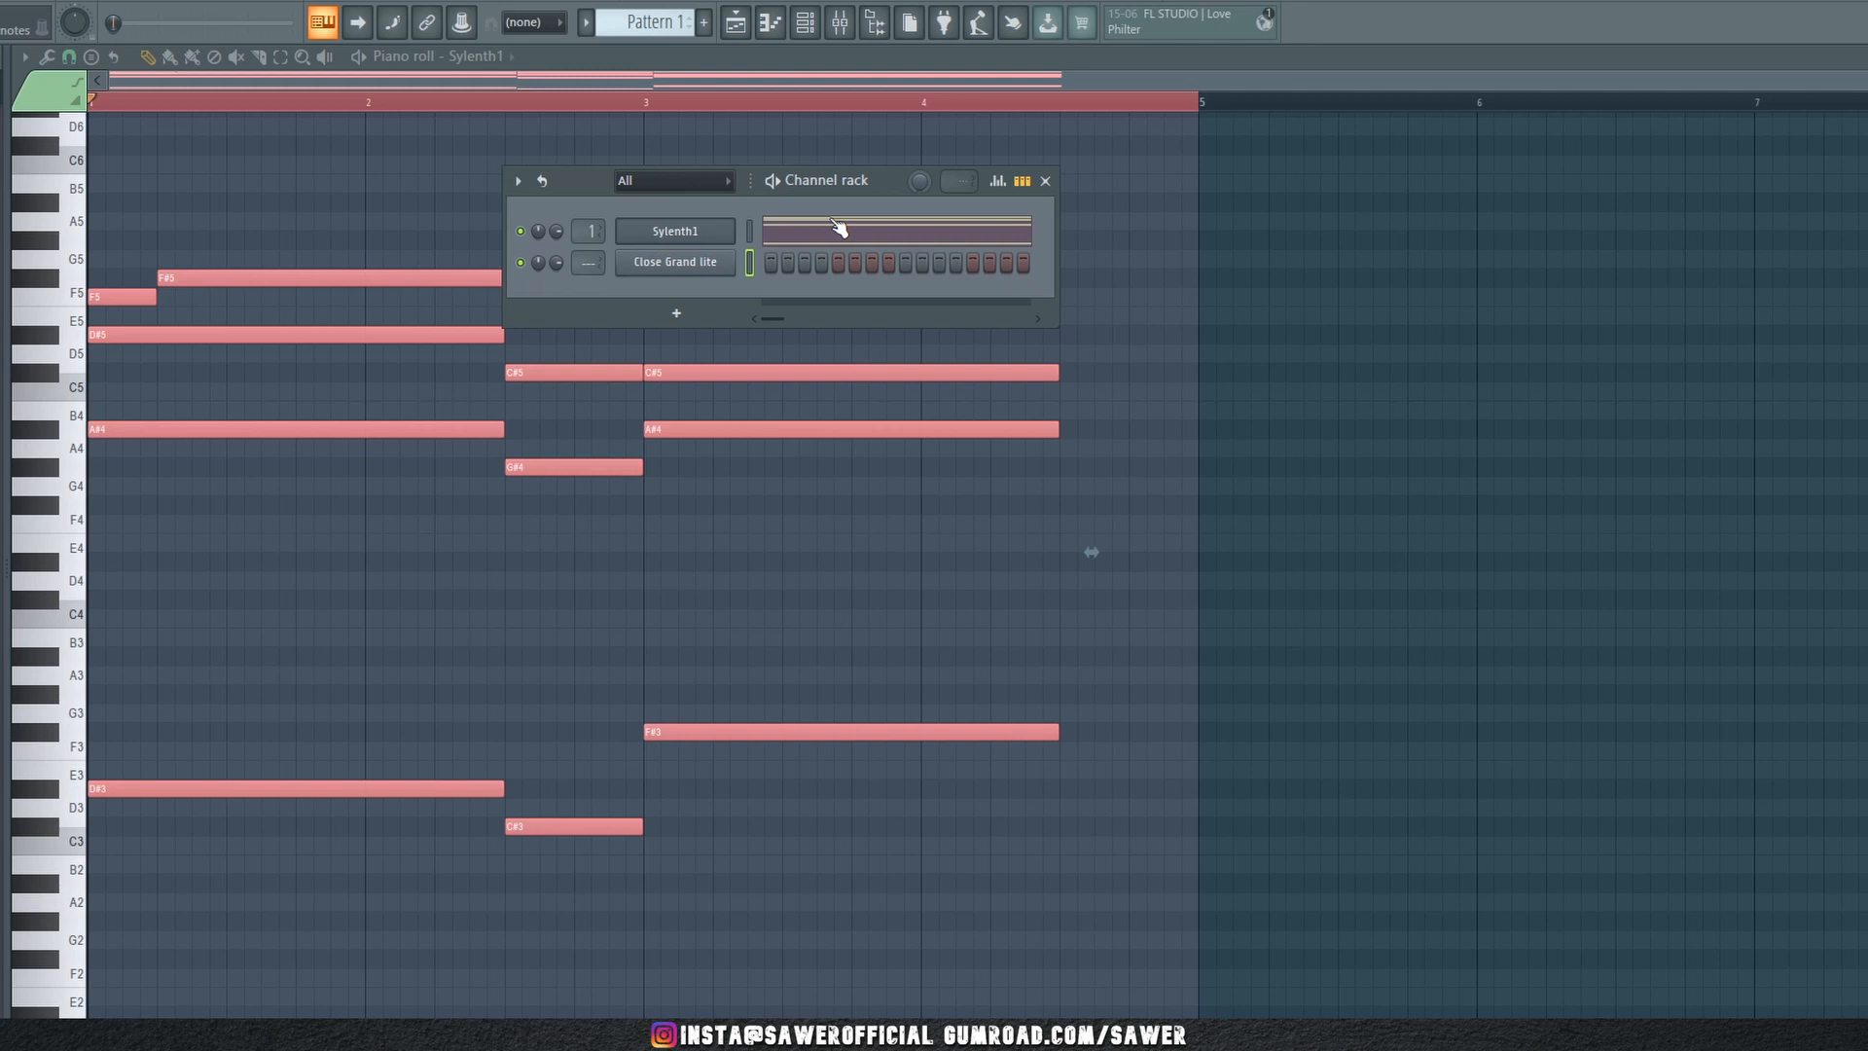
Place a D#3 note at the start of Pattern 2 for the Close Grand lite channel and shorten it to one bar
{"action": "key", "text": "space"}
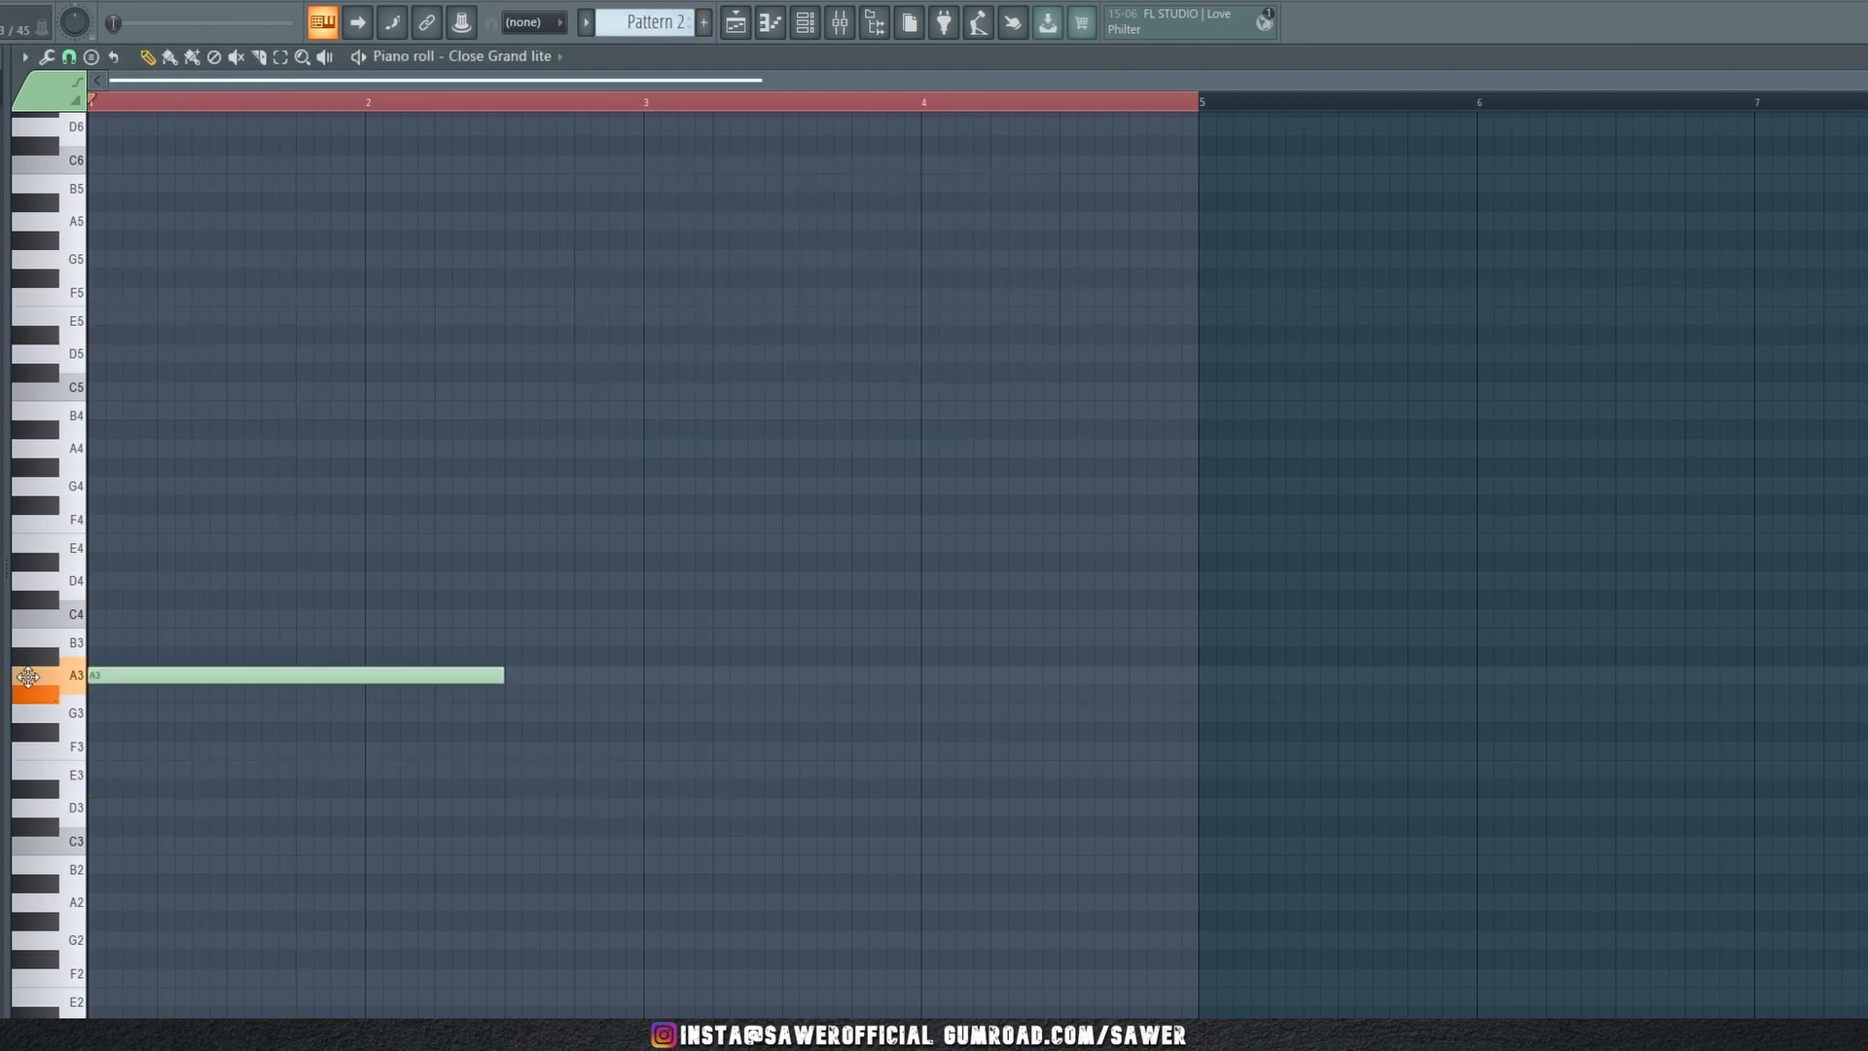
{"action": "left_click_drag", "start_coordinate": [27, 677], "coordinate": [27, 788]}
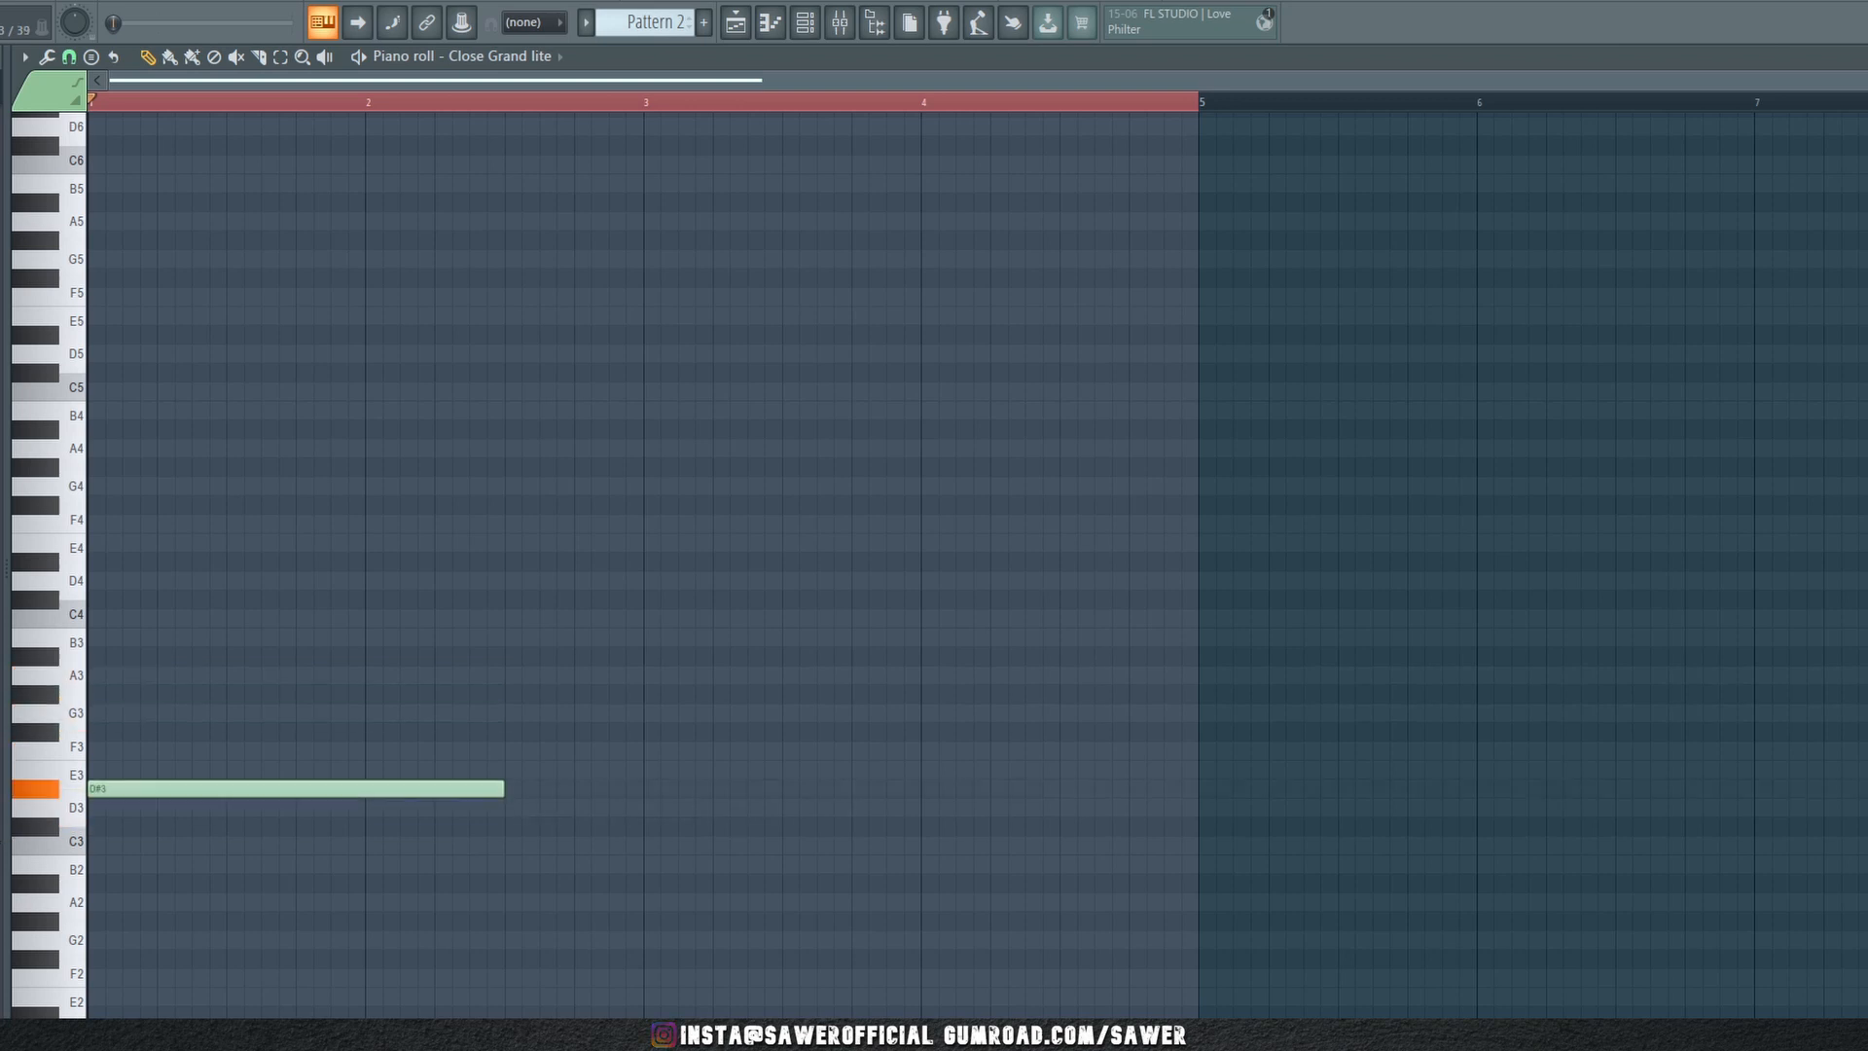
{"action": "left_click_drag", "start_coordinate": [502, 789], "coordinate": [355, 791]}
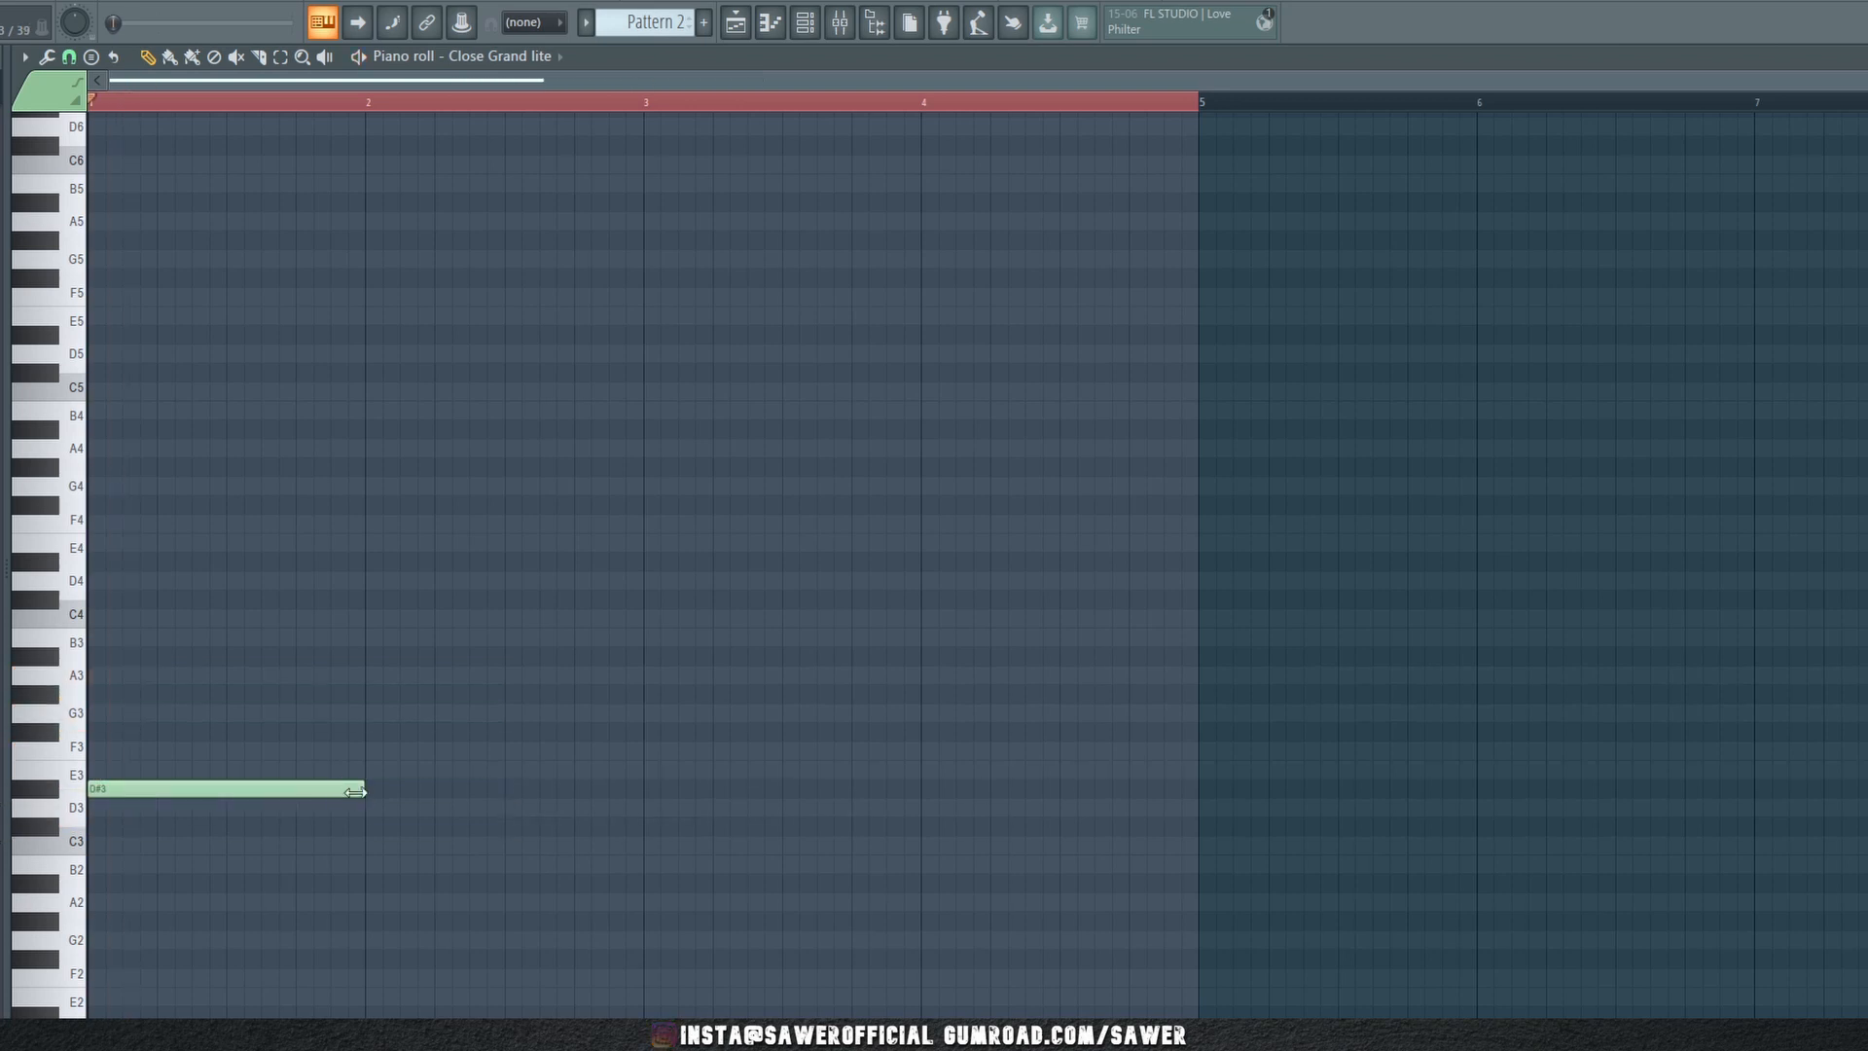
Transpose the piano note down six semitones to A2, audition it, and delete it
{"action": "key", "text": "ctrl+a"}
{"action": "key", "text": "Down"}
{"action": "key", "text": "Down"}
{"action": "key", "text": "Down"}
{"action": "key", "text": "Down"}
{"action": "key", "text": "Down"}
{"action": "key", "text": "Down"}
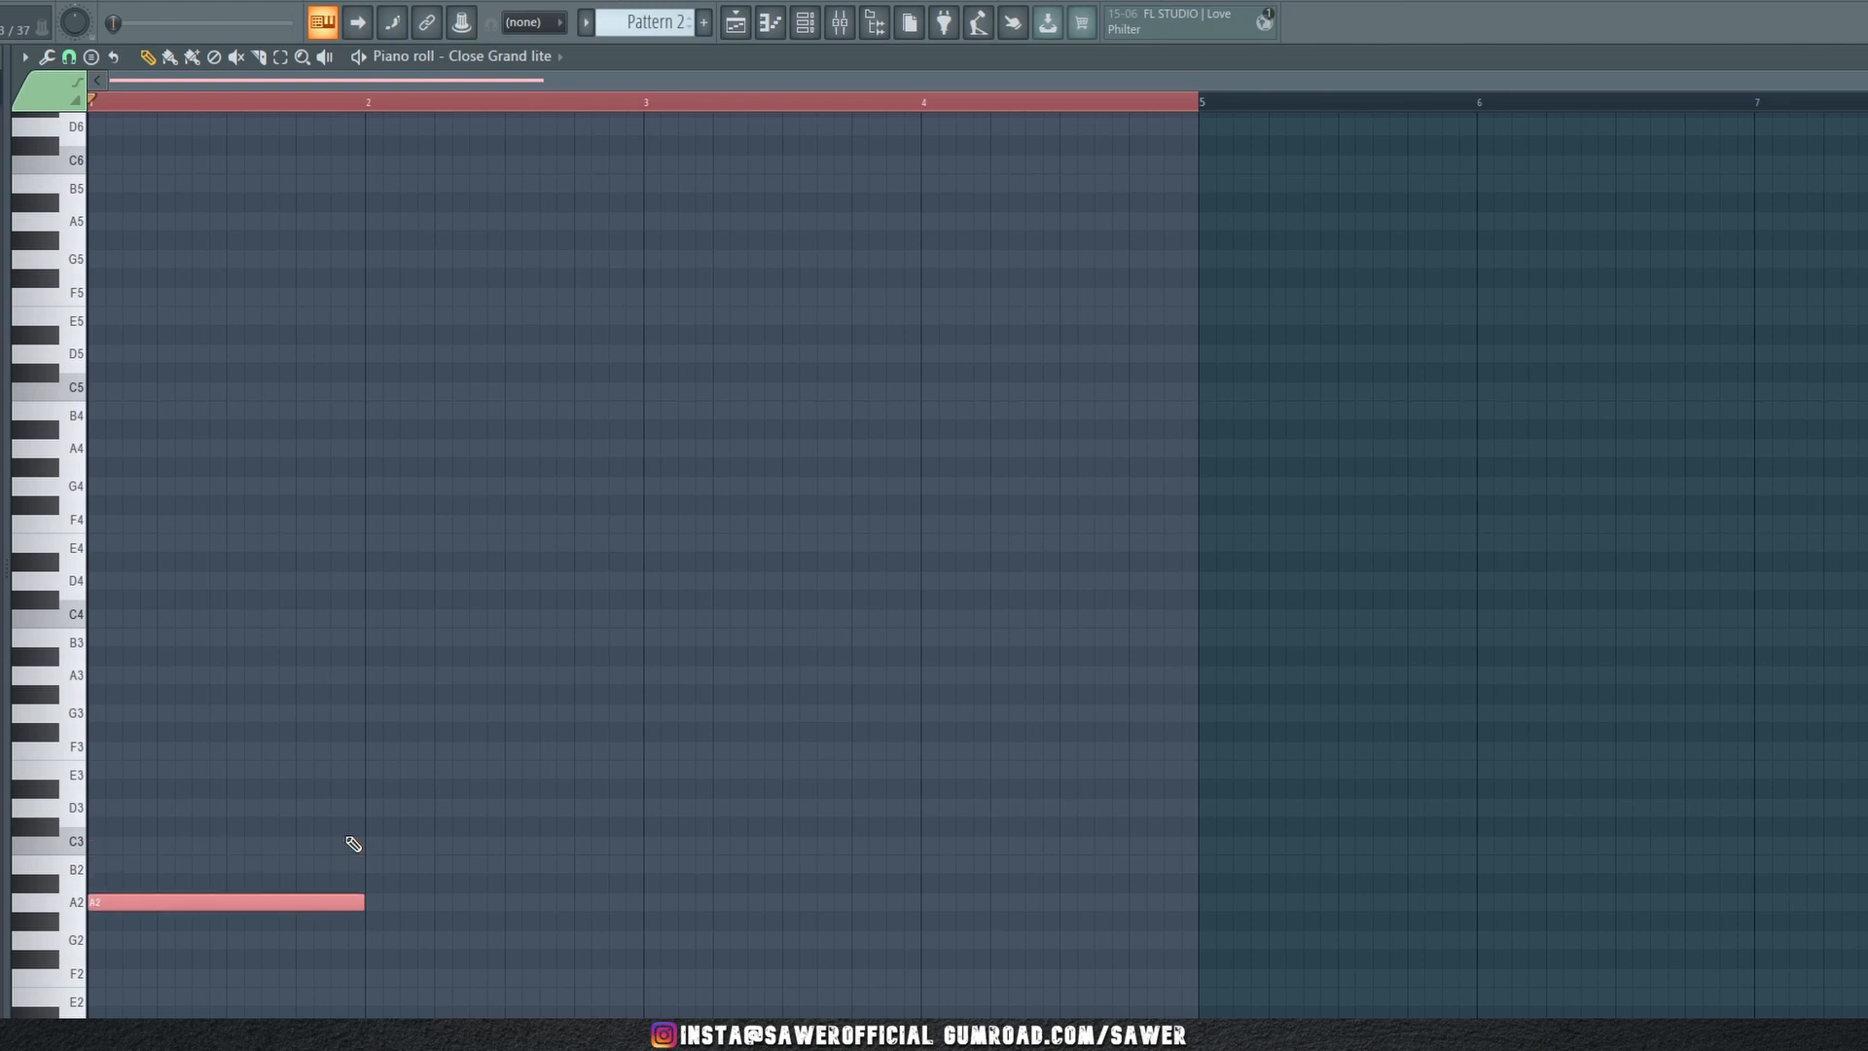
{"action": "key", "text": "space"}
{"action": "right_click", "coordinate": [352, 896]}
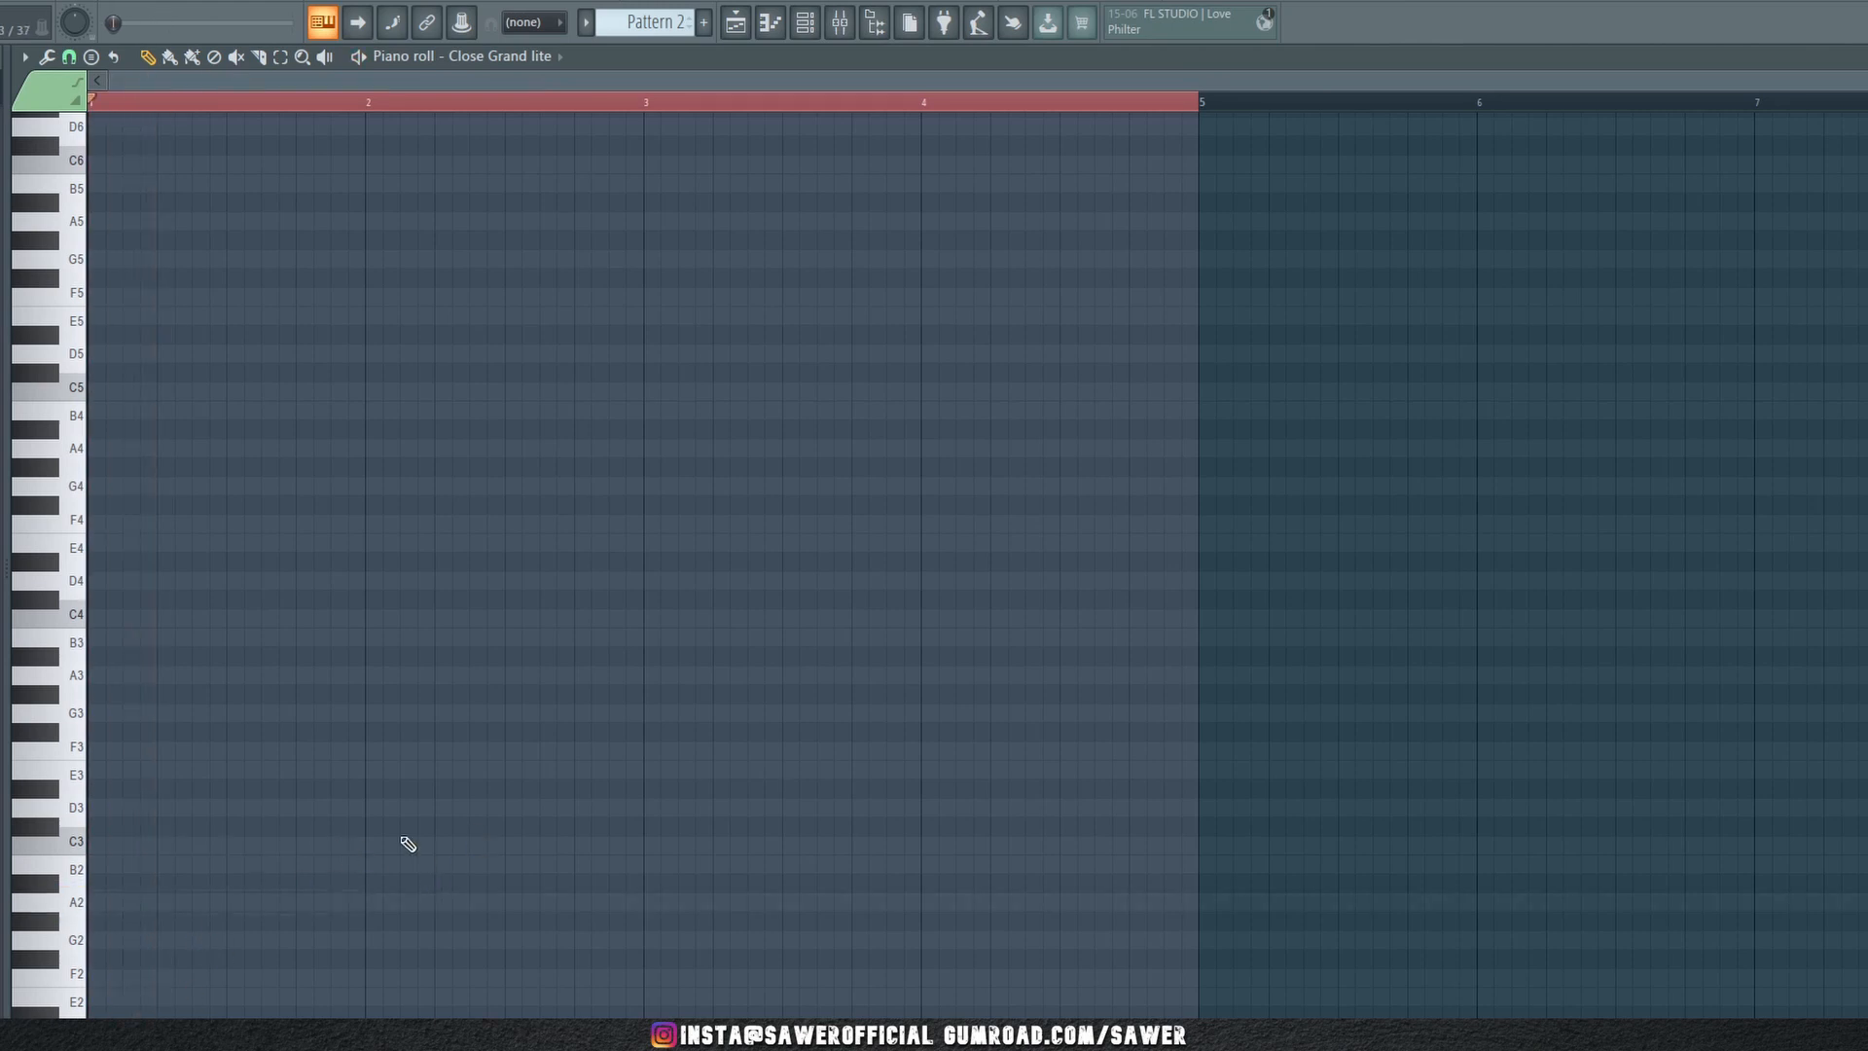
Place half-bar D#3, C#3 and B2 bass notes one after another from the start of bar 2 and audition them
{"action": "left_click_drag", "start_coordinate": [350, 830], "coordinate": [362, 785]}
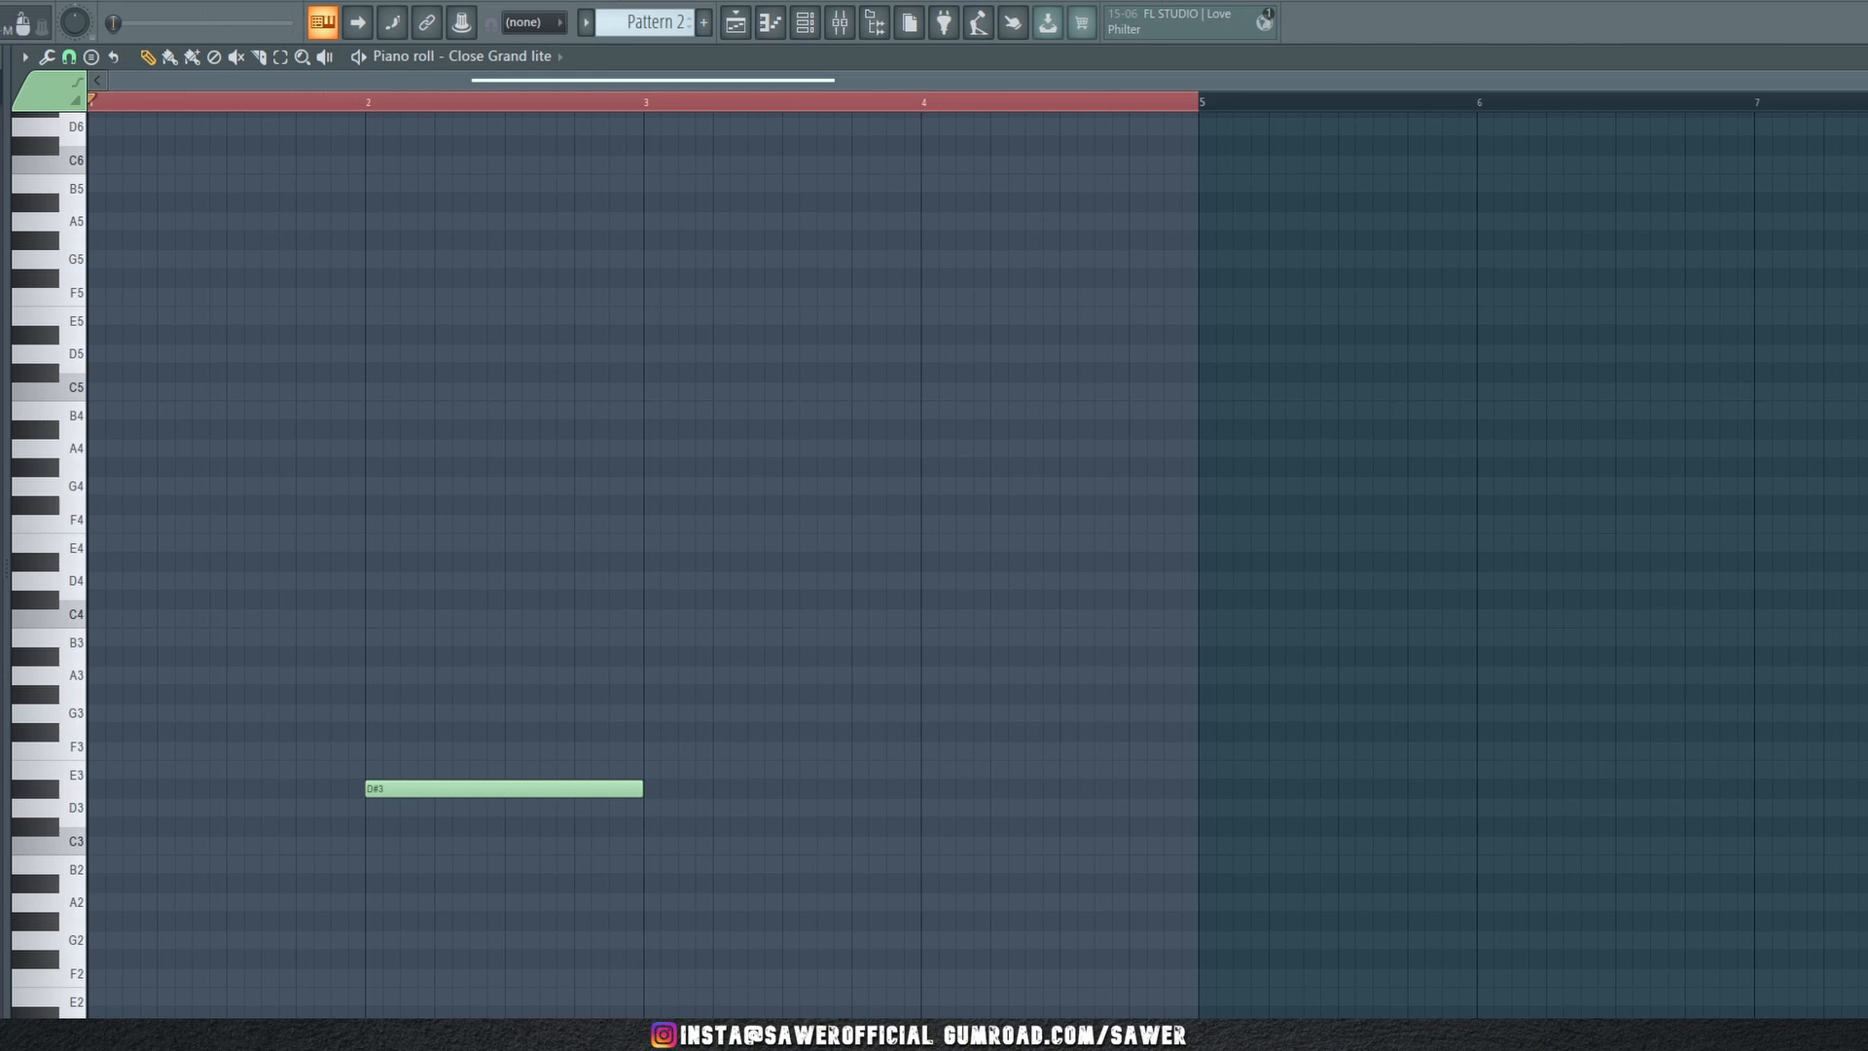
{"action": "key", "text": "space"}
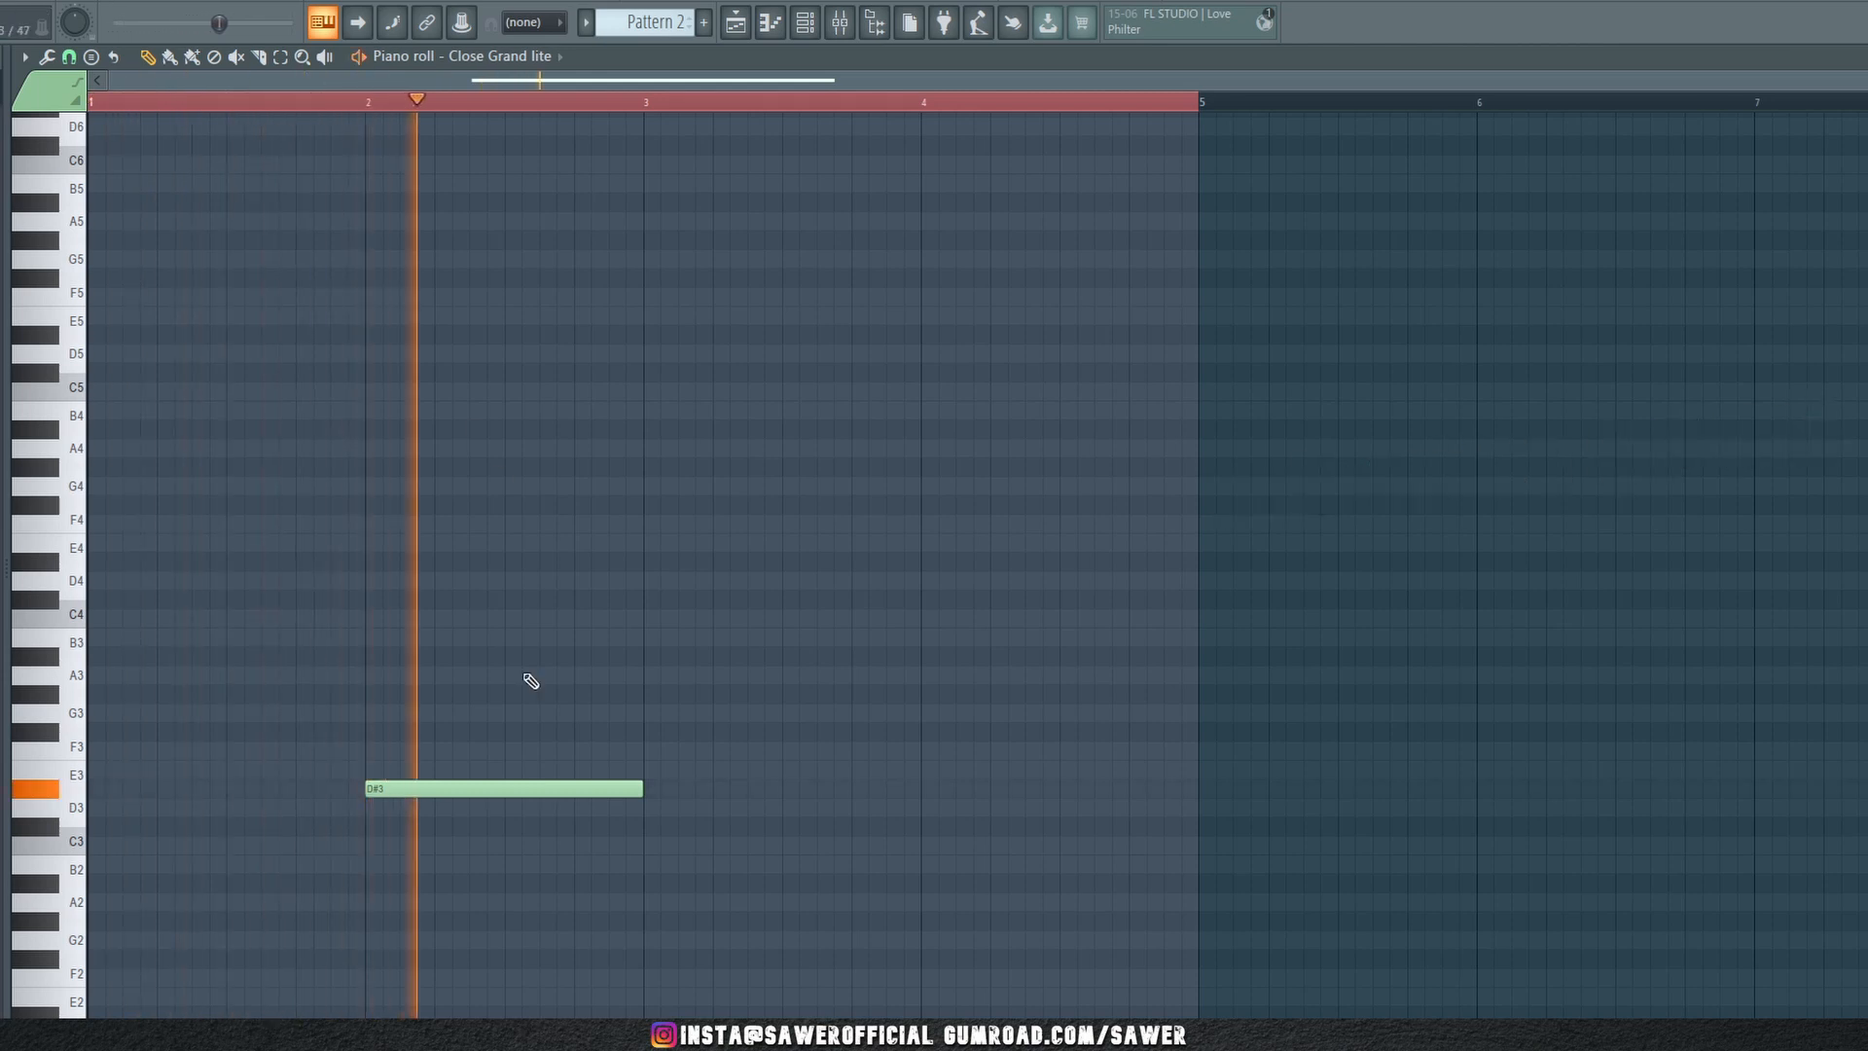
{"action": "left_click_drag", "start_coordinate": [637, 781], "coordinate": [502, 790]}
{"action": "left_click", "coordinate": [507, 826]}
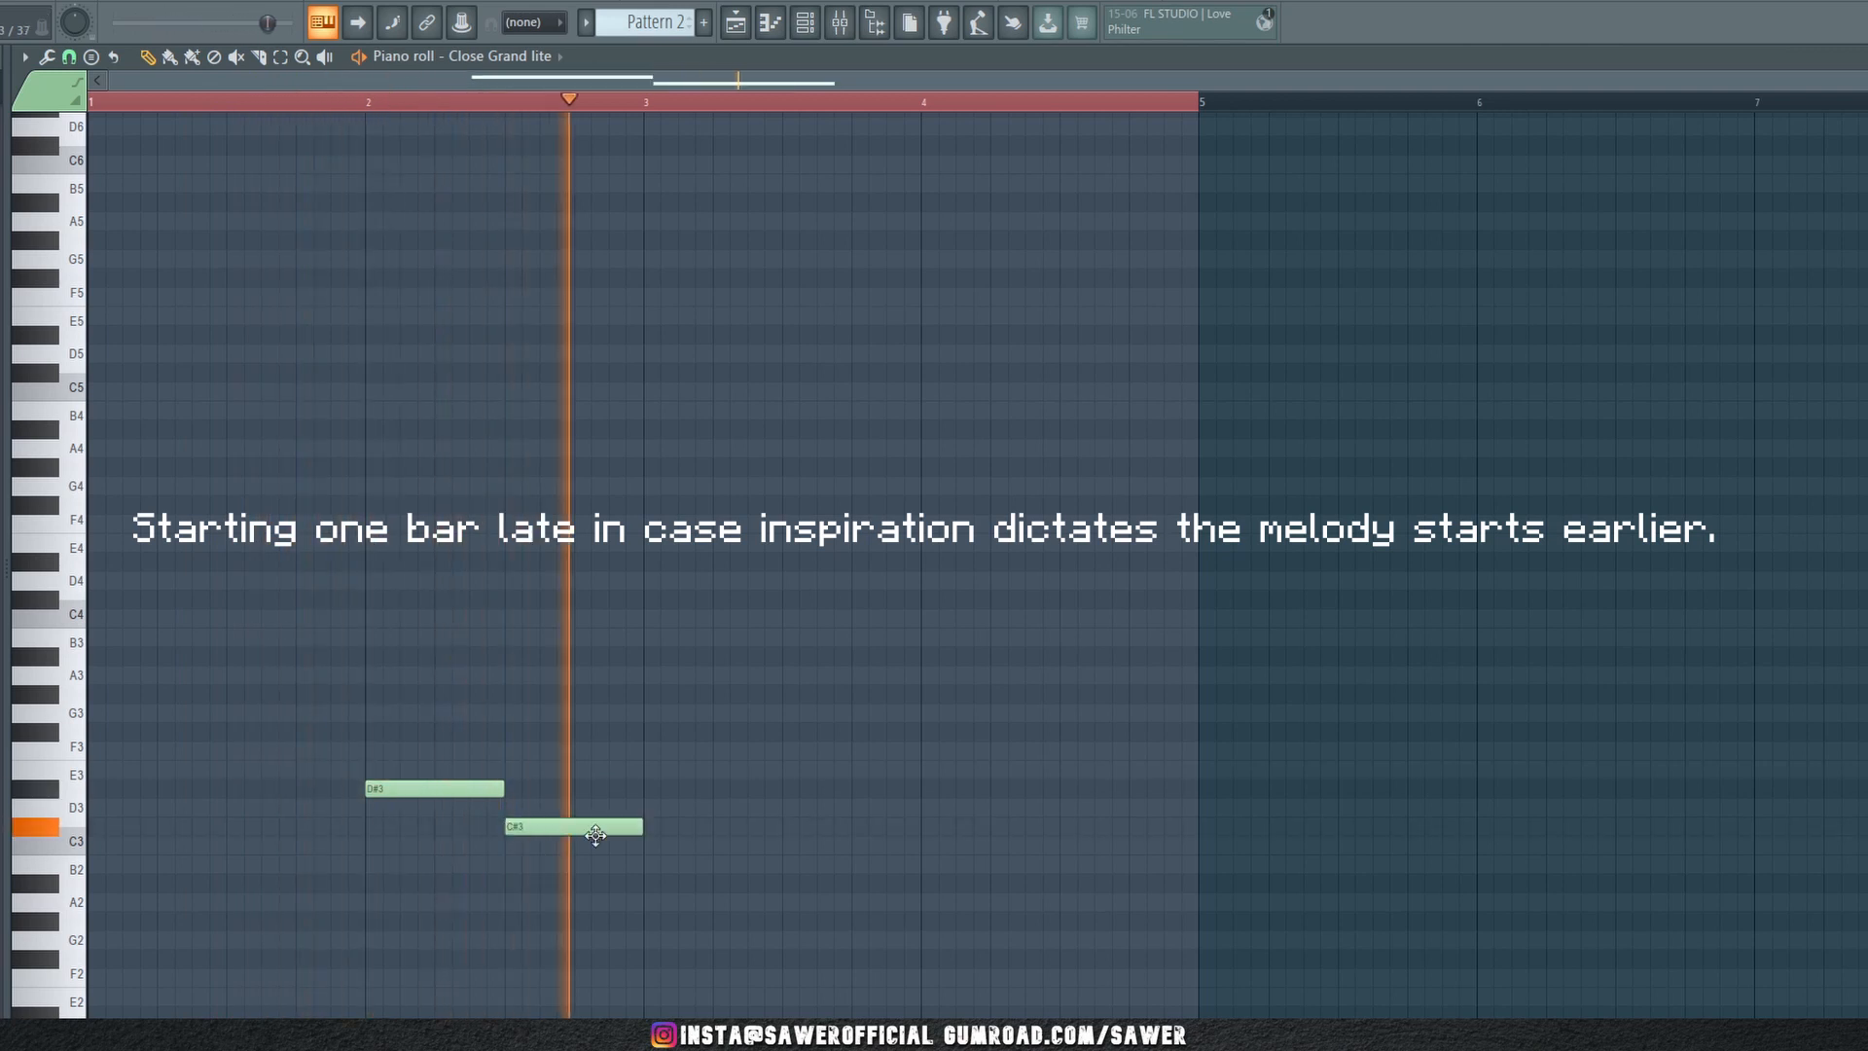
{"action": "key", "text": "space"}
{"action": "left_click_drag", "start_coordinate": [646, 843], "coordinate": [646, 868]}
{"action": "key", "text": "space"}
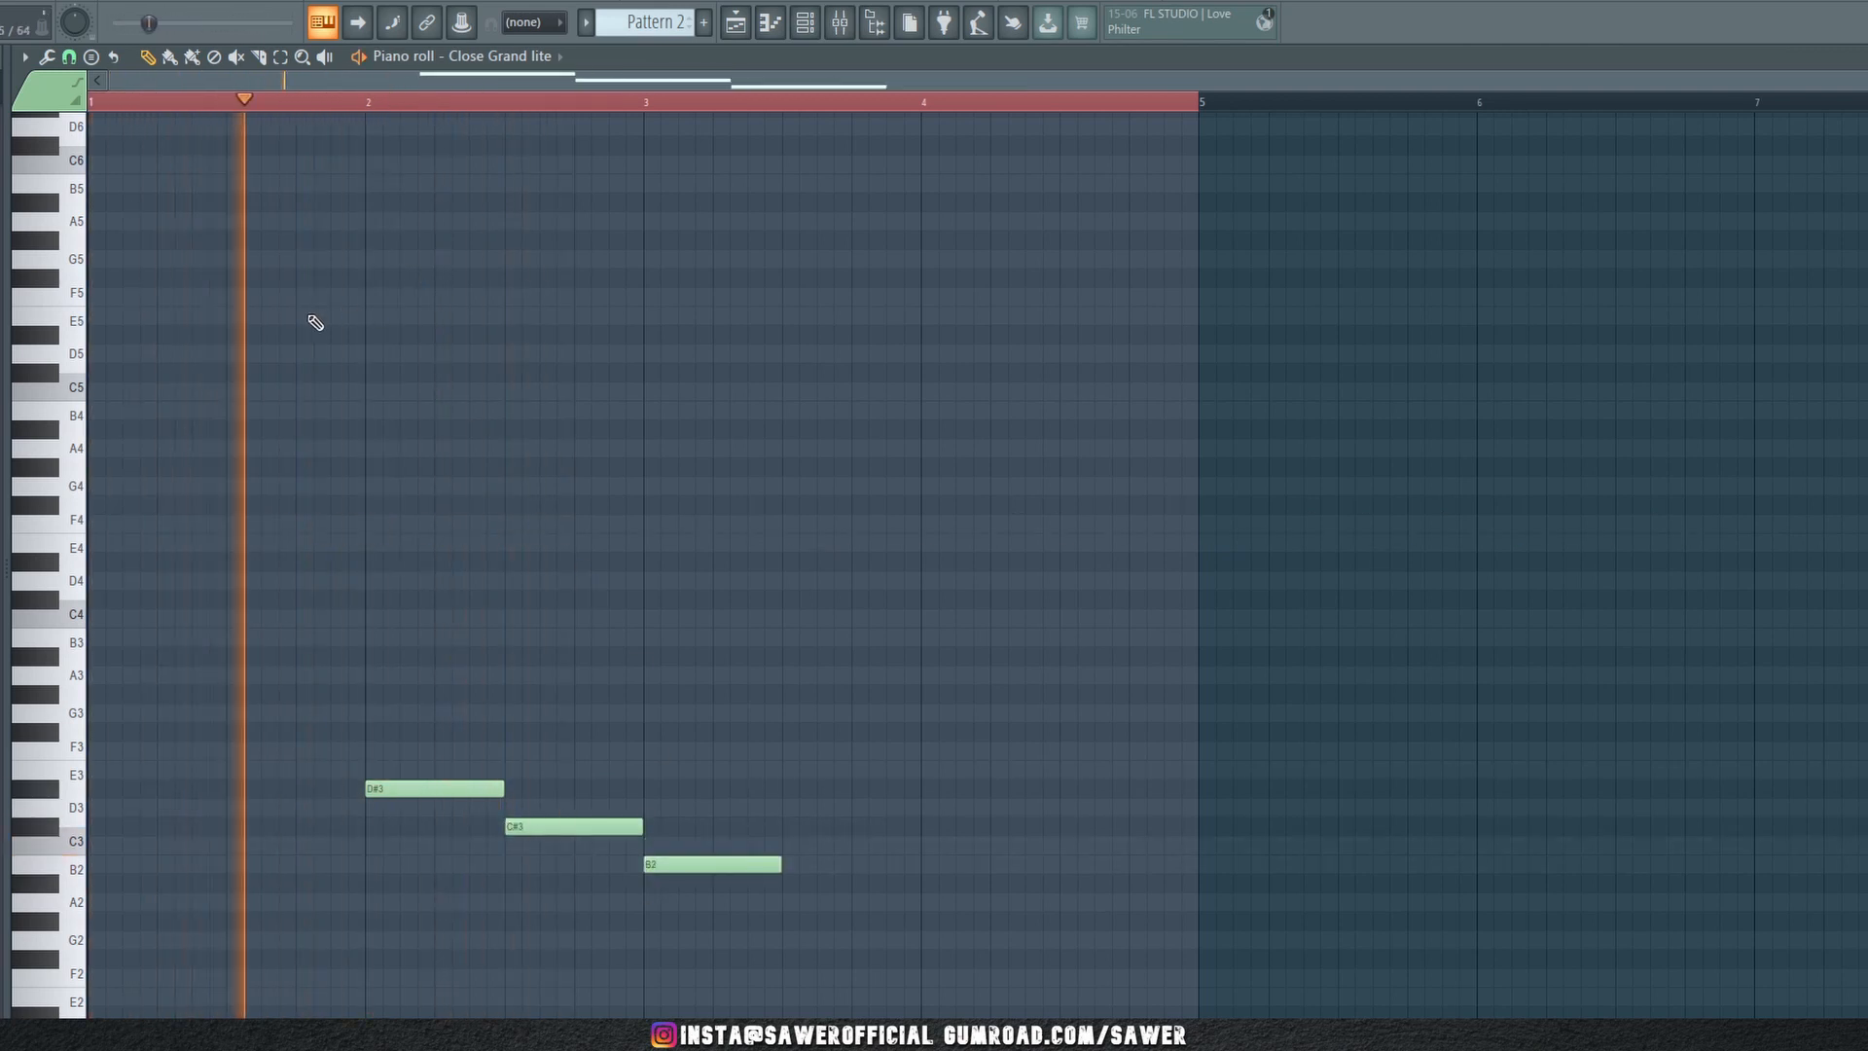
{"action": "key", "text": "space"}
Place an F#5 note at the start of bar 2, shorten it to half a beat, and audition it
{"action": "left_click_drag", "start_coordinate": [367, 311], "coordinate": [377, 276]}
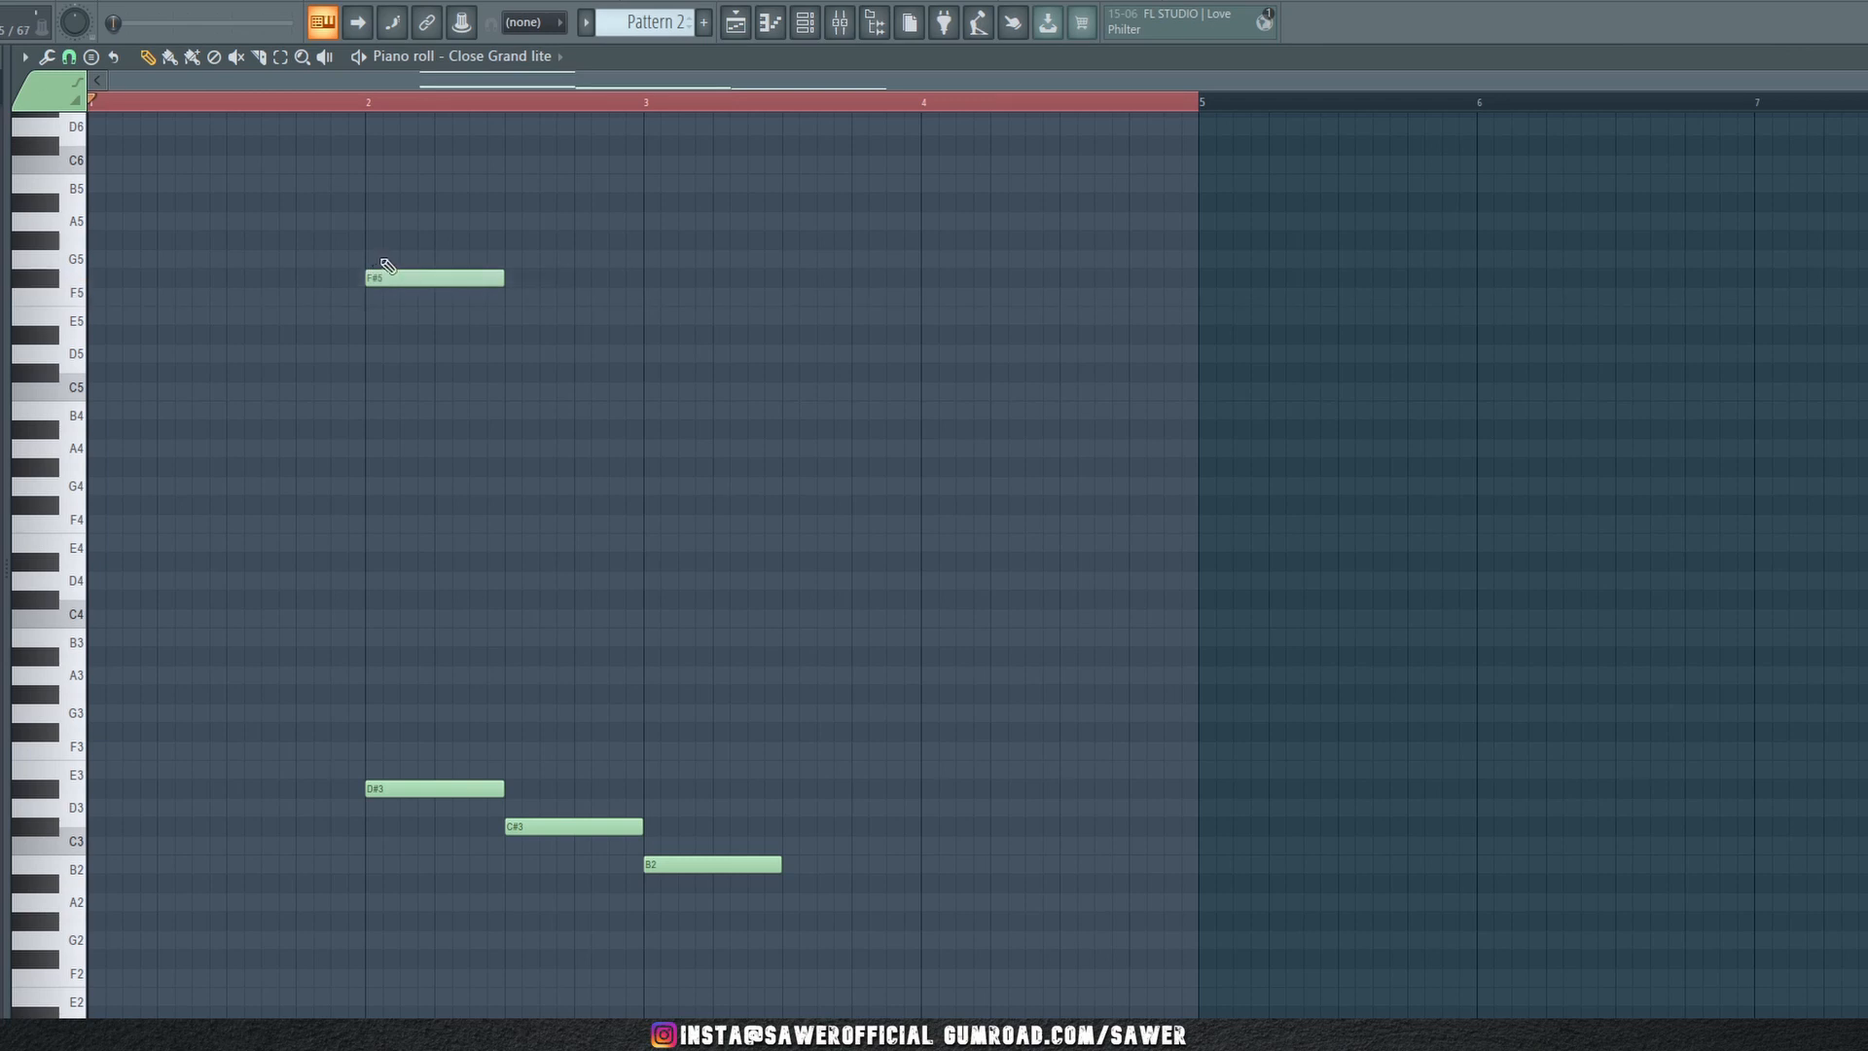
{"action": "key", "text": "space"}
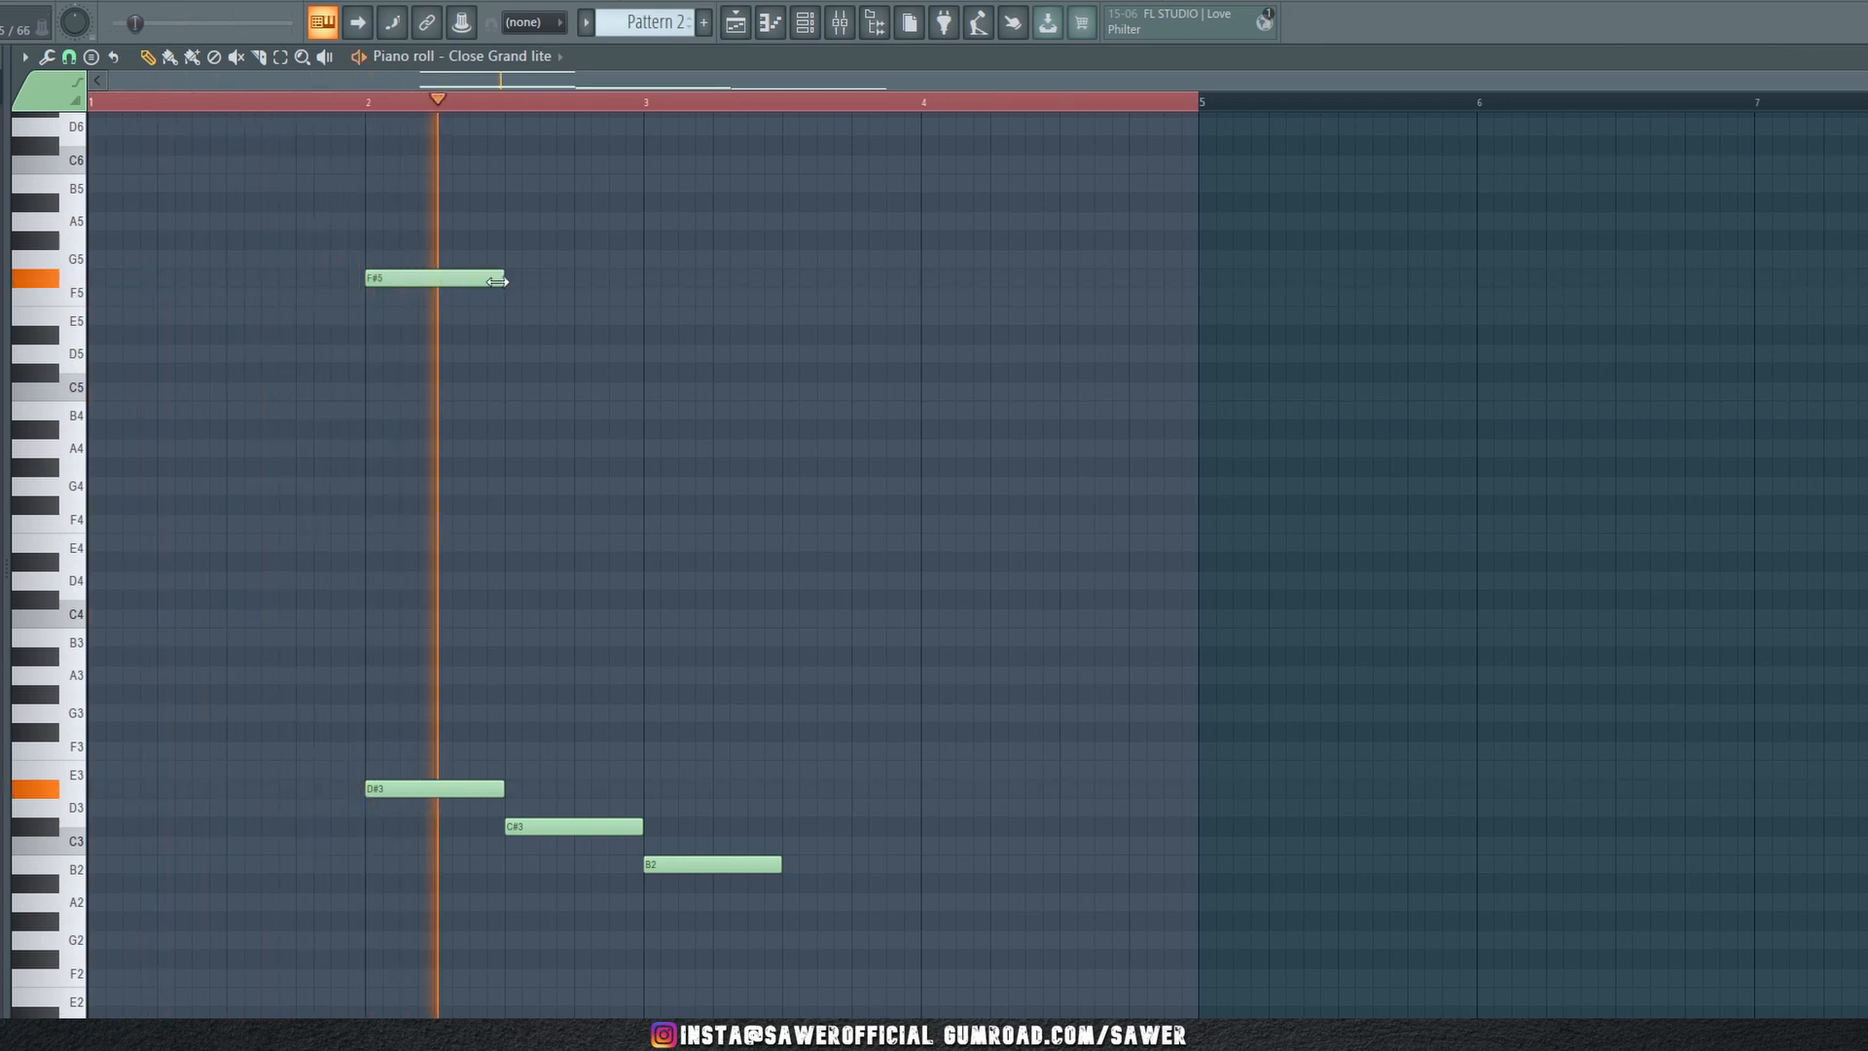
{"action": "key", "text": "space"}
{"action": "left_click_drag", "start_coordinate": [502, 279], "coordinate": [402, 278]}
{"action": "key", "text": "space"}
{"action": "key", "text": "space"}
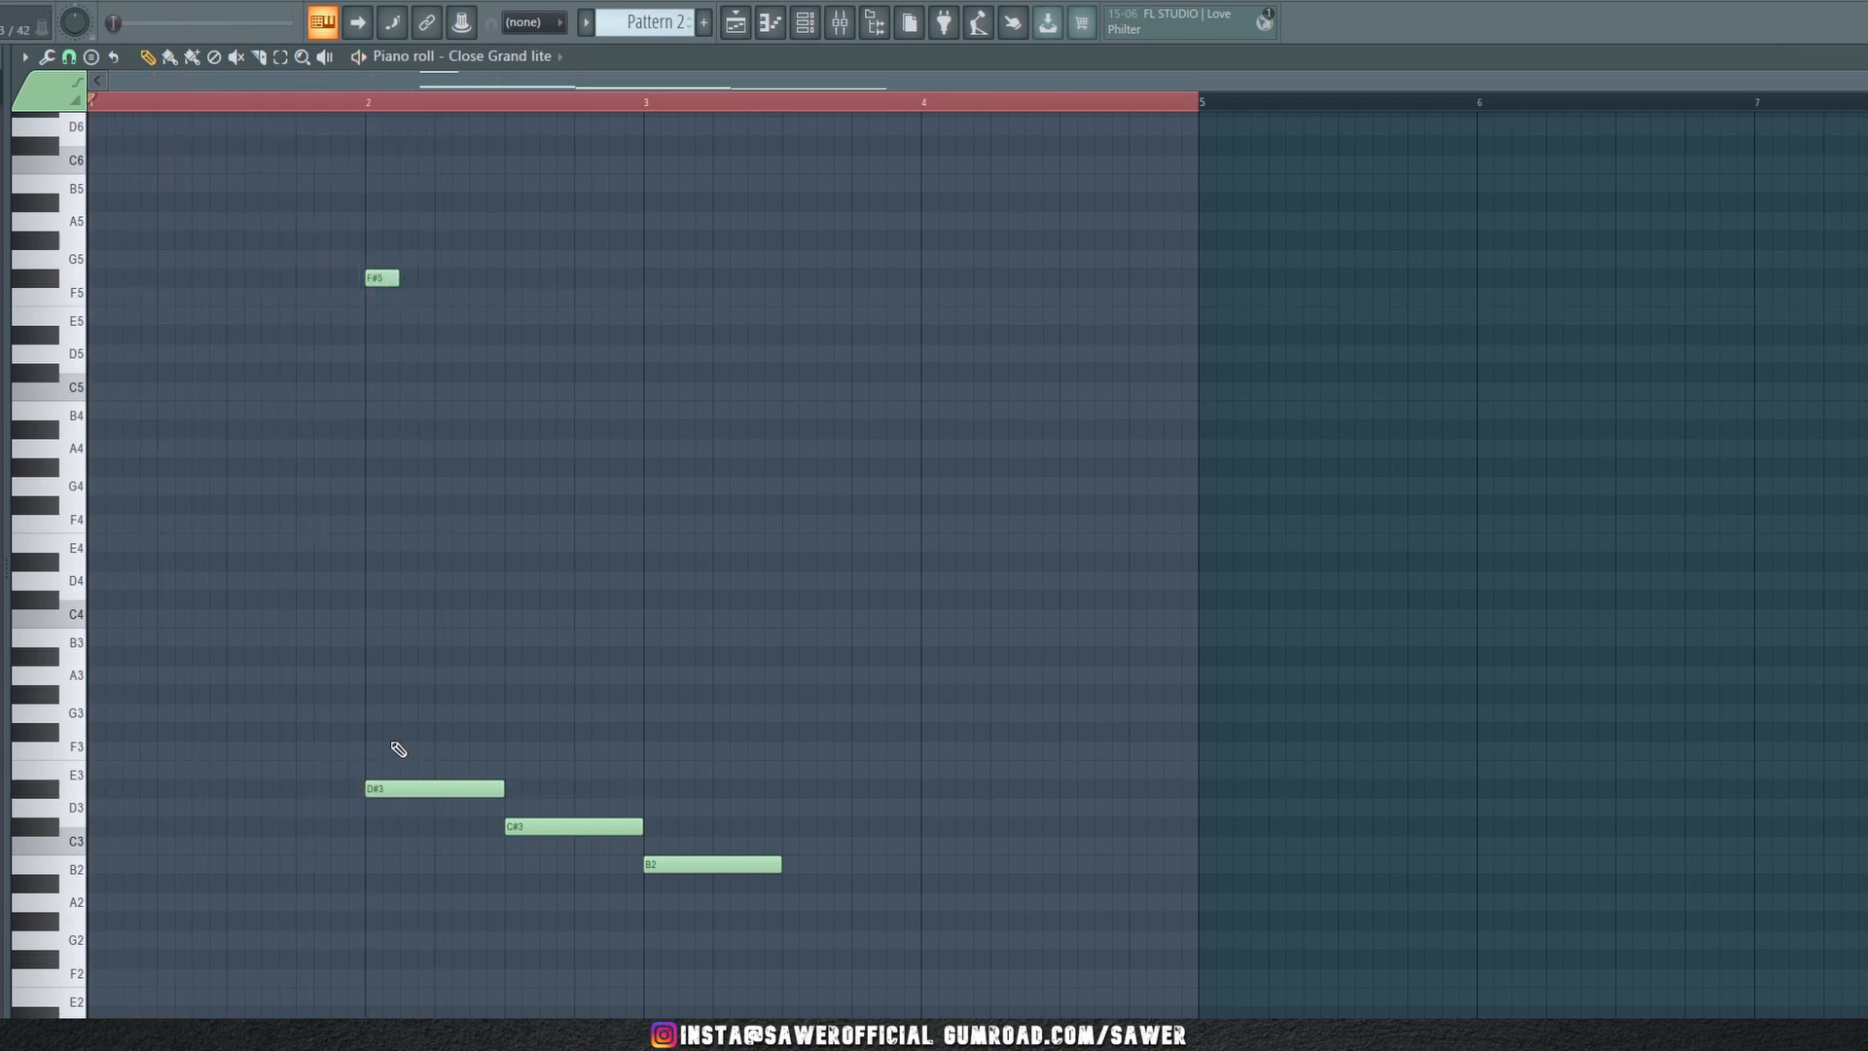
Lengthen the F#5 note to one beat and audition it from just before bar 2
{"action": "left_click_drag", "start_coordinate": [396, 750], "coordinate": [699, 915]}
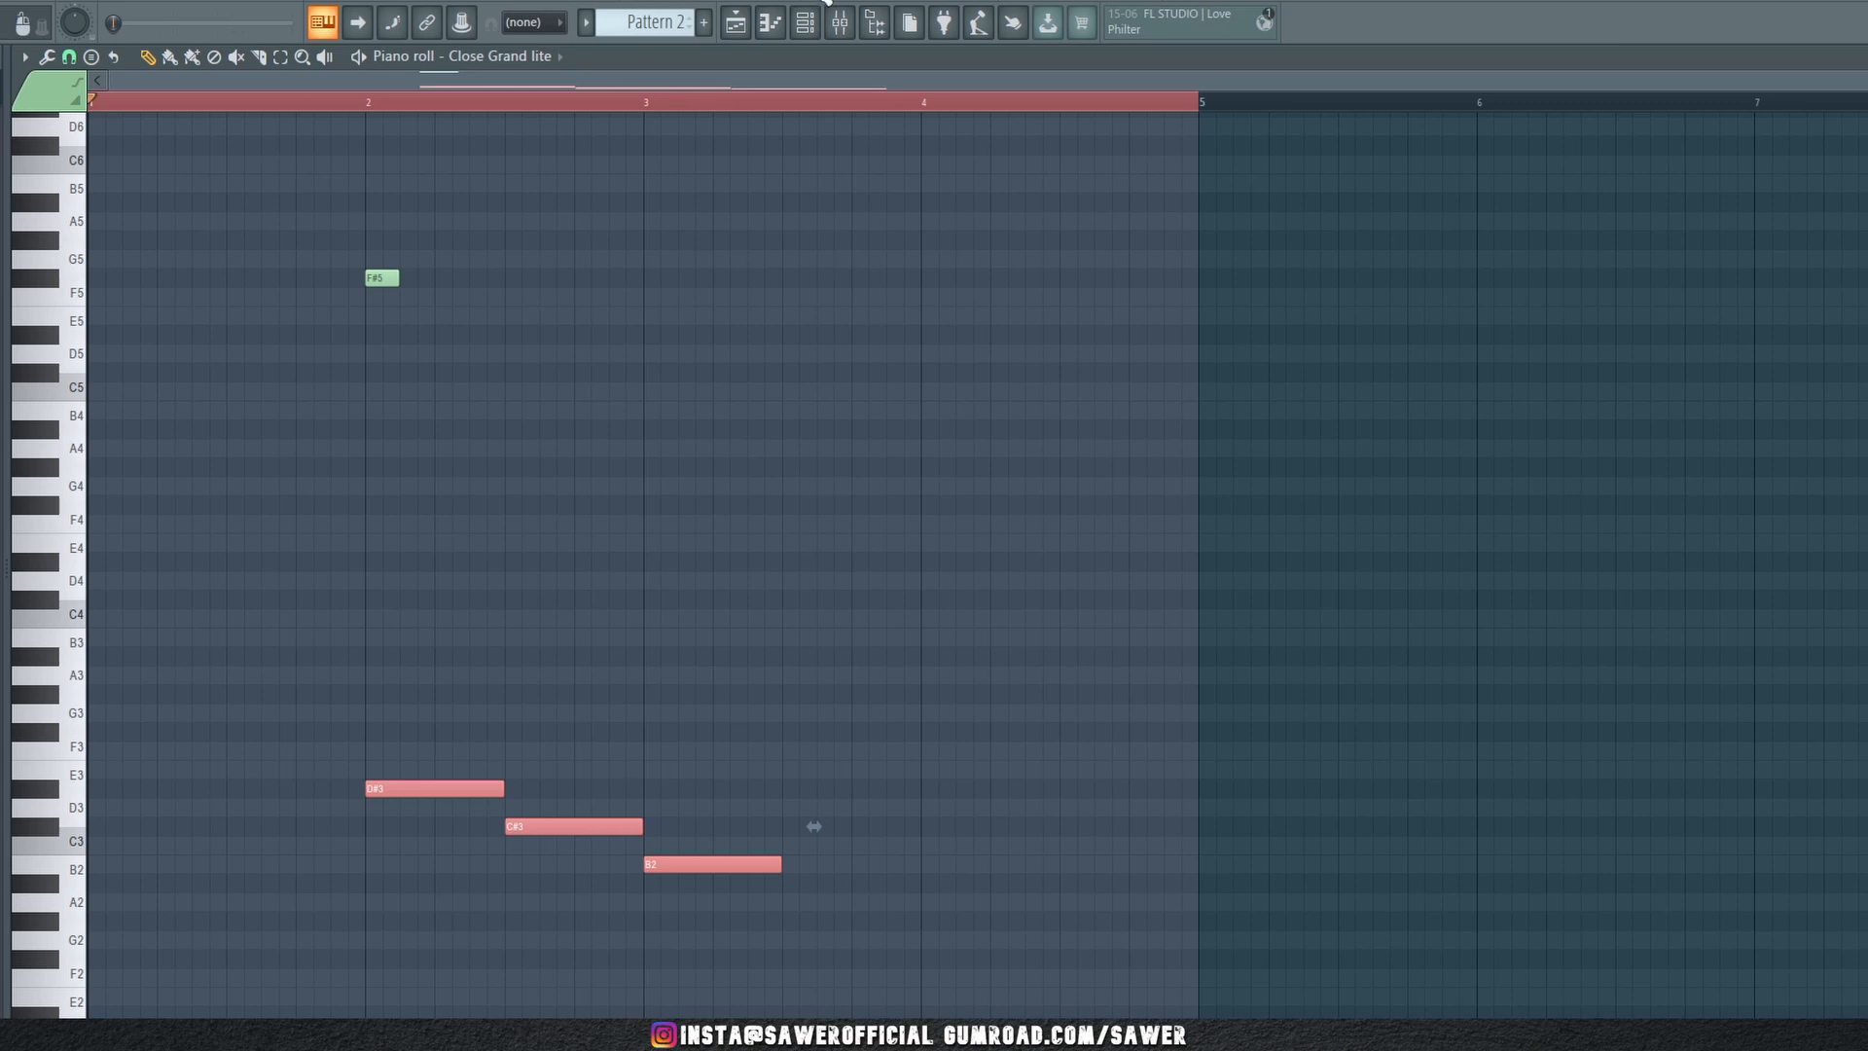
{"action": "left_click", "coordinate": [591, 416], "text": "ctrl"}
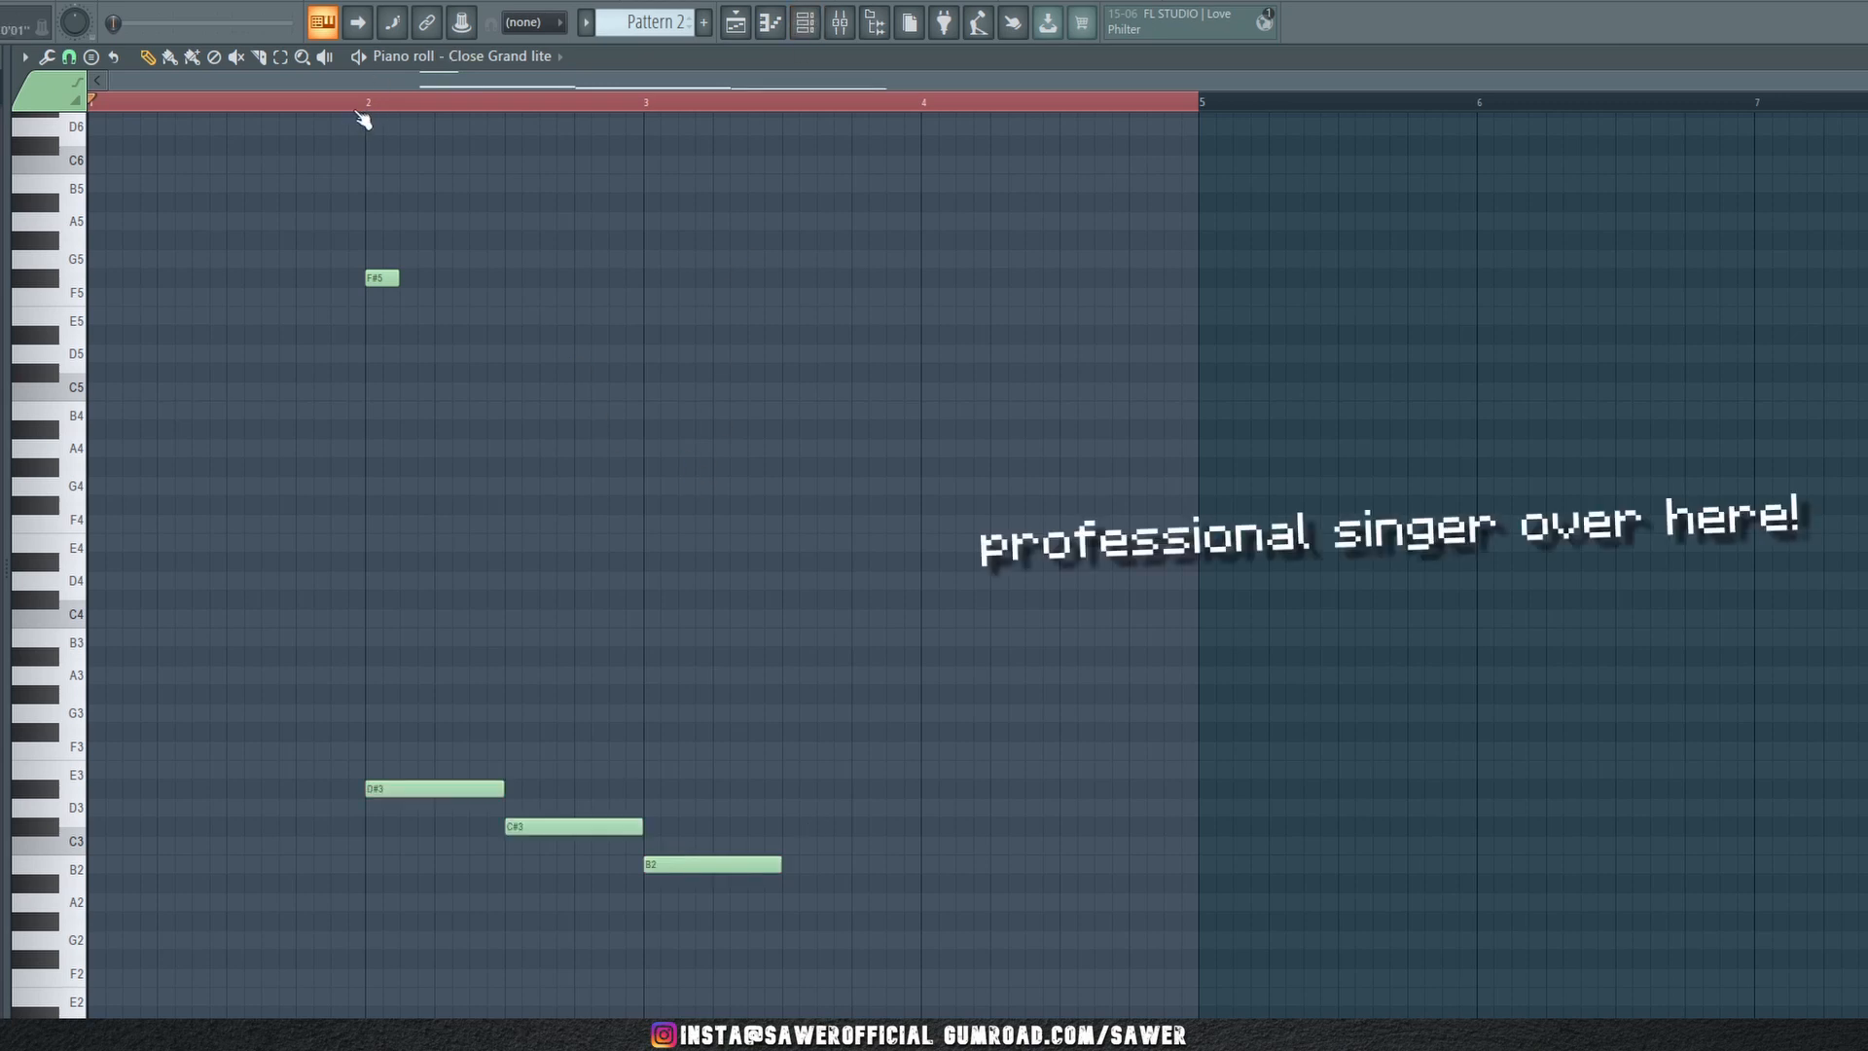
{"action": "scroll", "coordinate": [371, 105], "scroll_direction": "up", "scroll_amount": 3}
{"action": "left_click_drag", "start_coordinate": [296, 103], "coordinate": [264, 103]}
{"action": "key", "text": "space"}
{"action": "left_click_drag", "start_coordinate": [422, 280], "coordinate": [560, 284]}
{"action": "key", "text": "space"}
{"action": "key", "text": "space"}
{"action": "key", "text": "space"}
{"action": "right_click", "coordinate": [563, 280]}
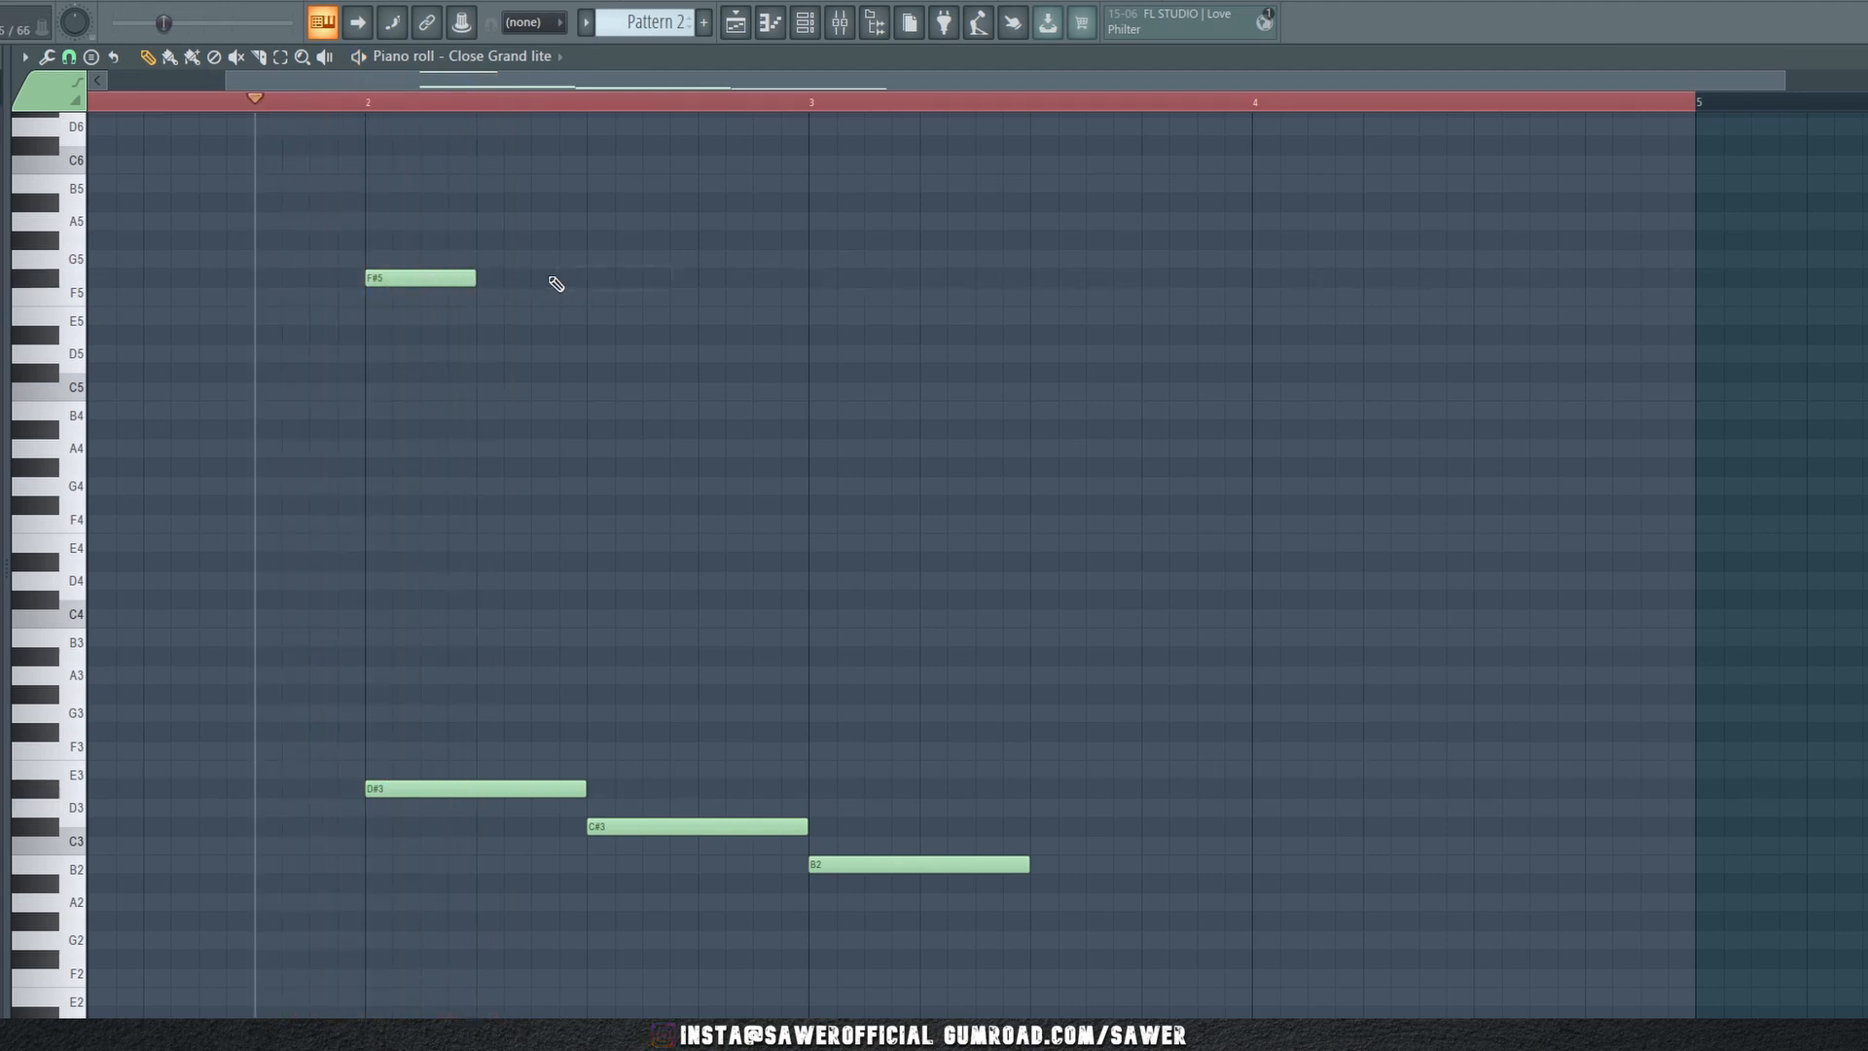
Add a half-beat F#5 note ending at the middle of bar 2, followed by a one-beat F5 note, and audition them
{"action": "left_click", "coordinate": [534, 285]}
{"action": "key", "text": "space"}
{"action": "left_click", "coordinate": [588, 296]}
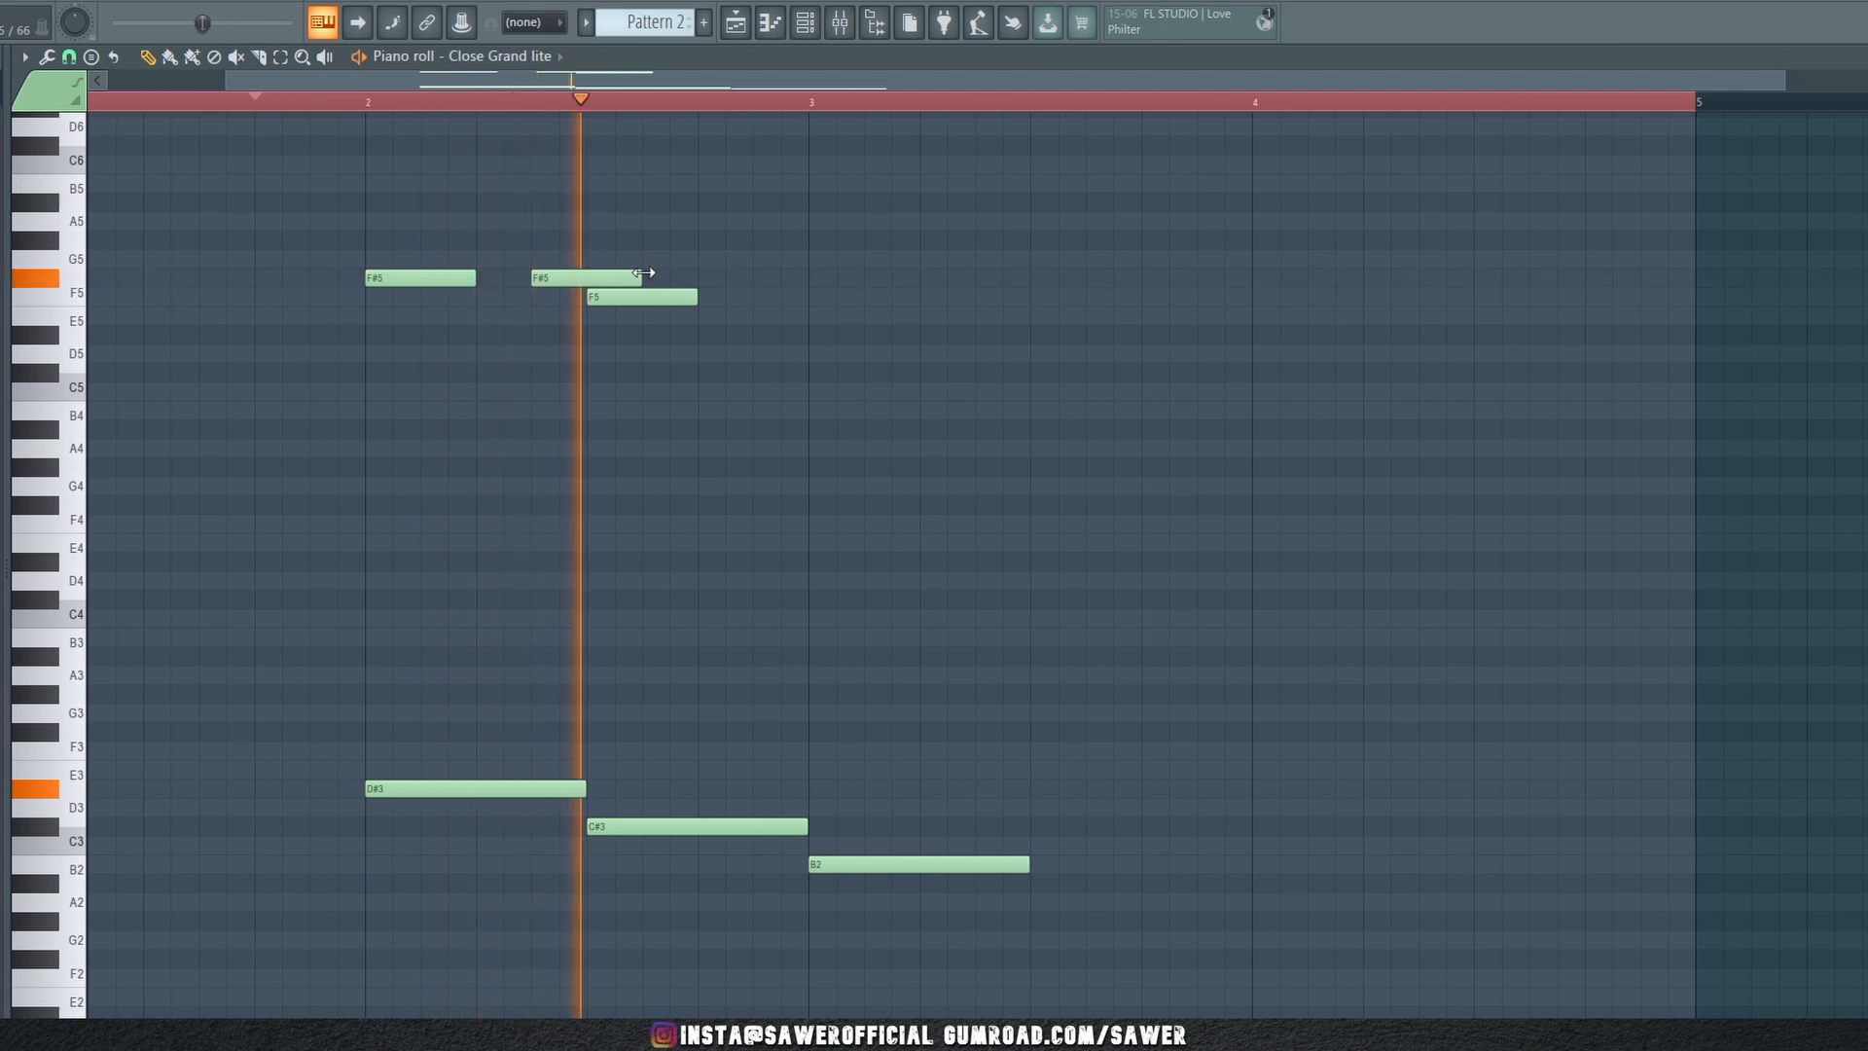
{"action": "left_click_drag", "start_coordinate": [641, 277], "coordinate": [587, 273]}
{"action": "key", "text": "space"}
{"action": "key", "text": "space"}
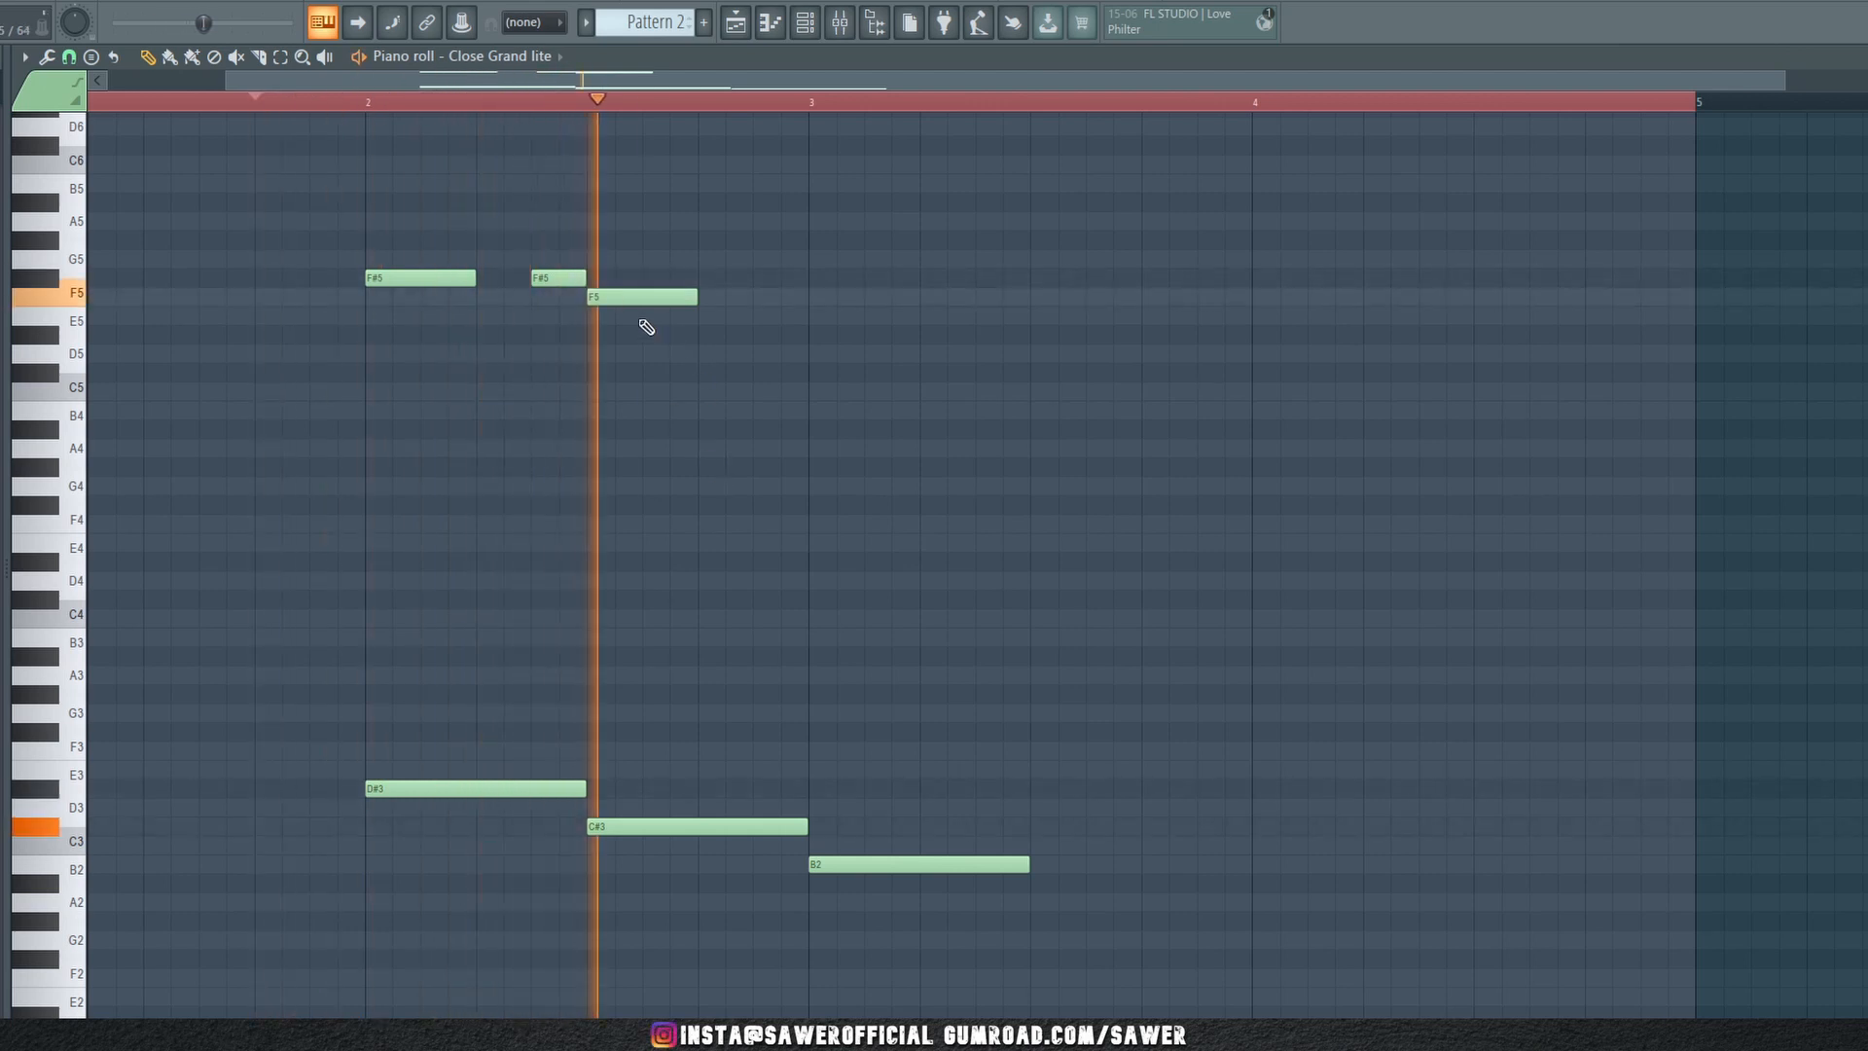
{"action": "key", "text": "space"}
{"action": "key", "text": "space"}
Set the playback start to bar 2 and shorten the F5 note to half a beat
{"action": "left_click", "coordinate": [369, 102]}
{"action": "key", "text": "space"}
{"action": "key", "text": "space"}
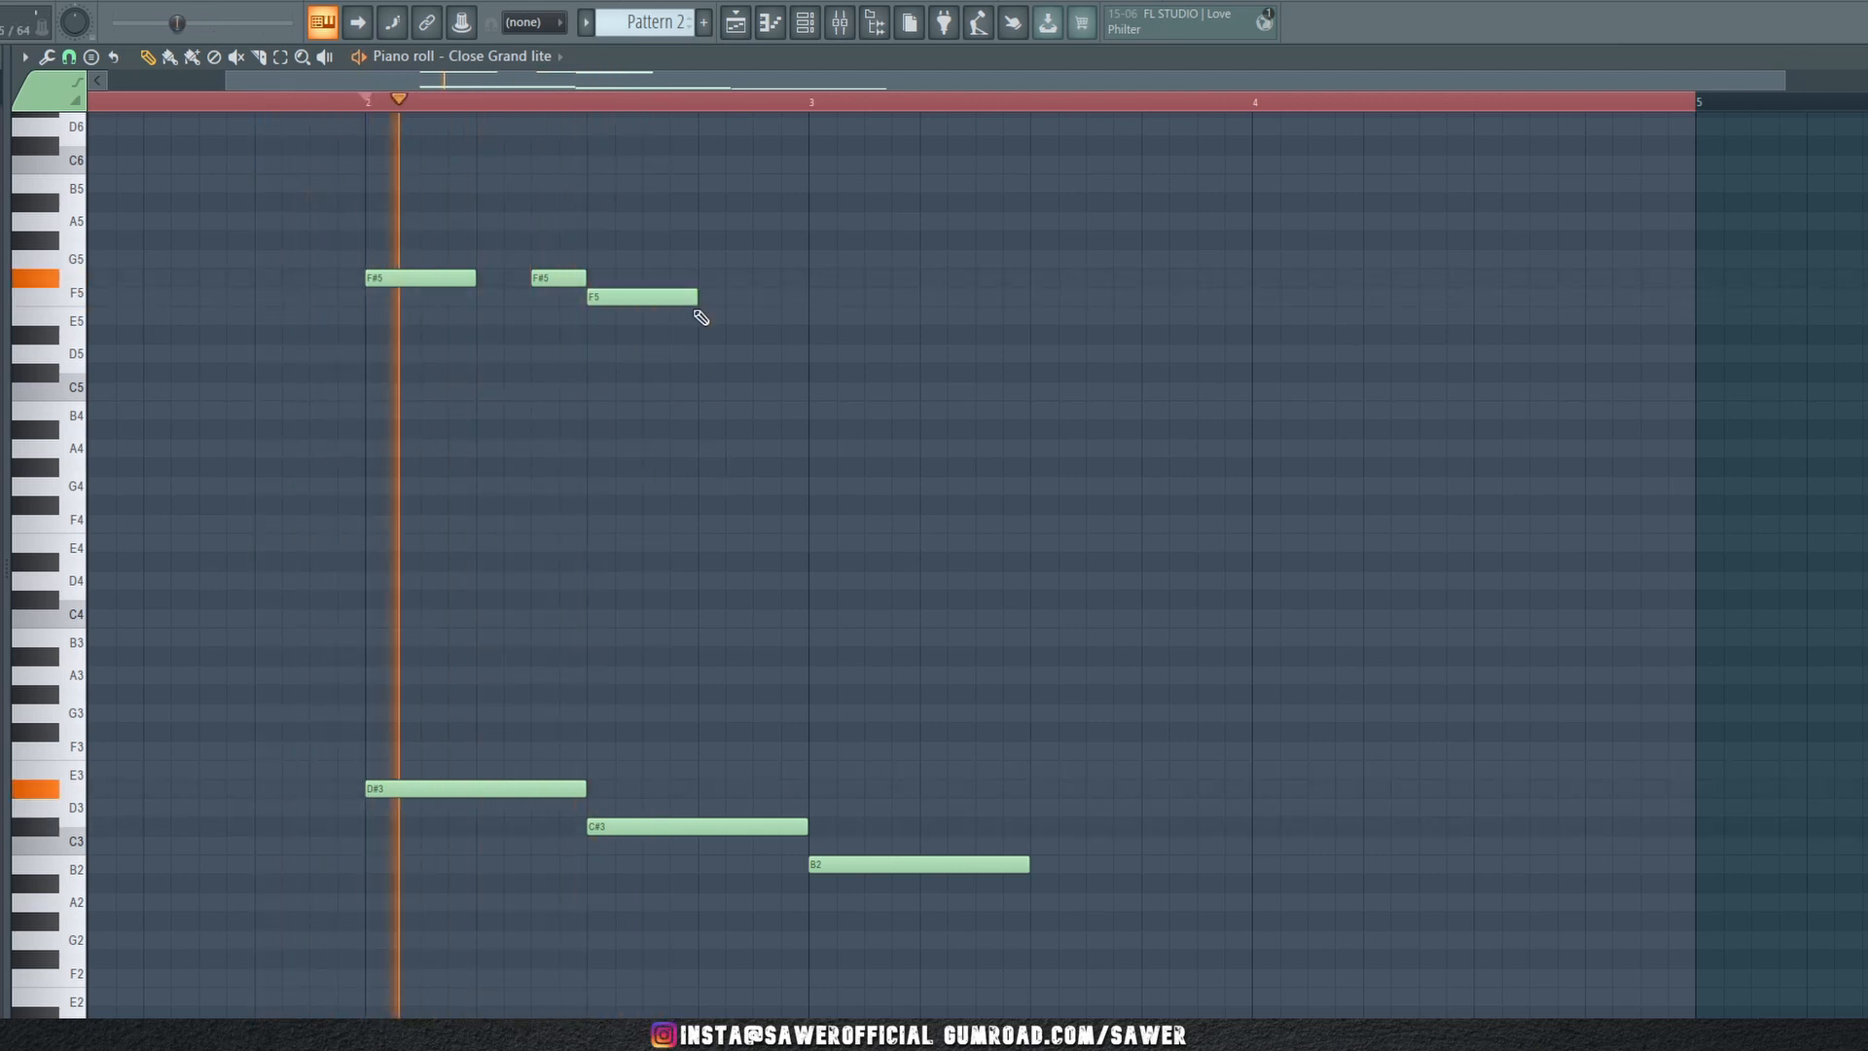
{"action": "left_click_drag", "start_coordinate": [688, 290], "coordinate": [642, 290]}
{"action": "key", "text": "space"}
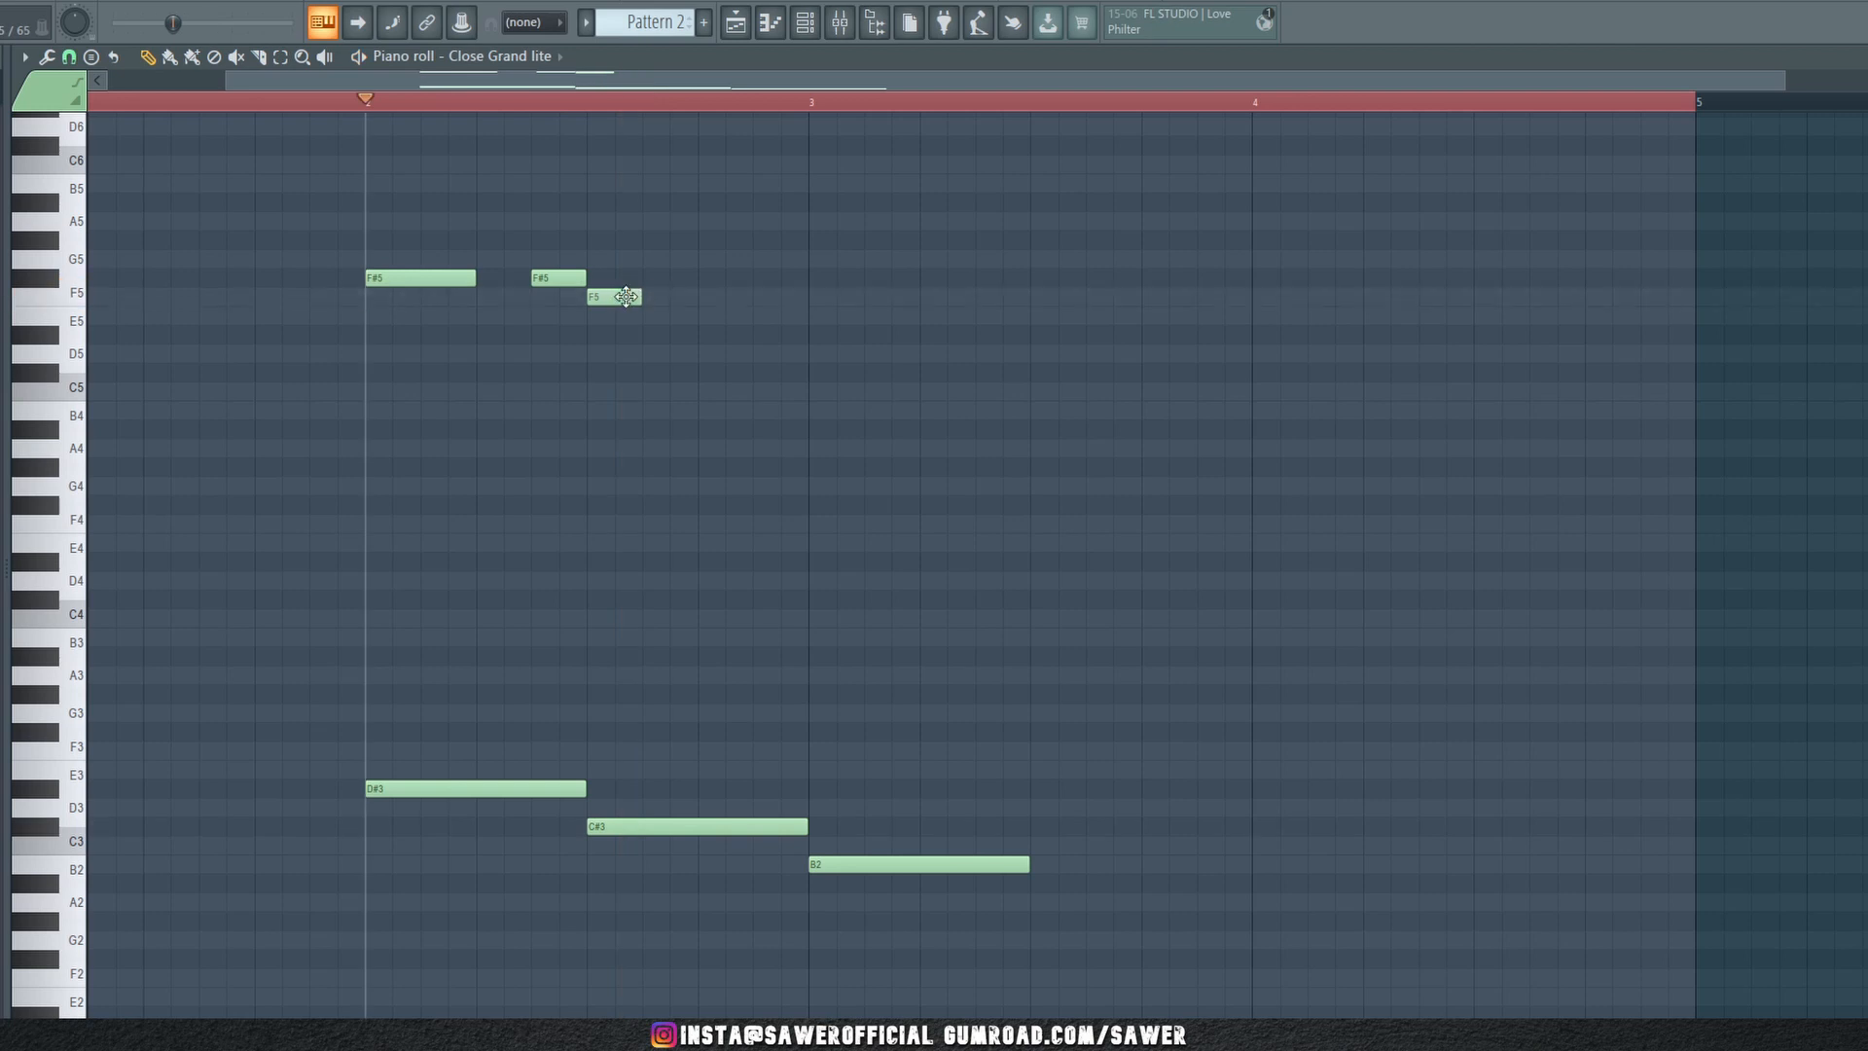
Continue the melody with consecutive half-beat F#5, F5 and C#5 notes up to the end of bar 2
{"action": "left_click", "coordinate": [650, 278]}
{"action": "key", "text": "space"}
{"action": "left_click", "coordinate": [709, 297]}
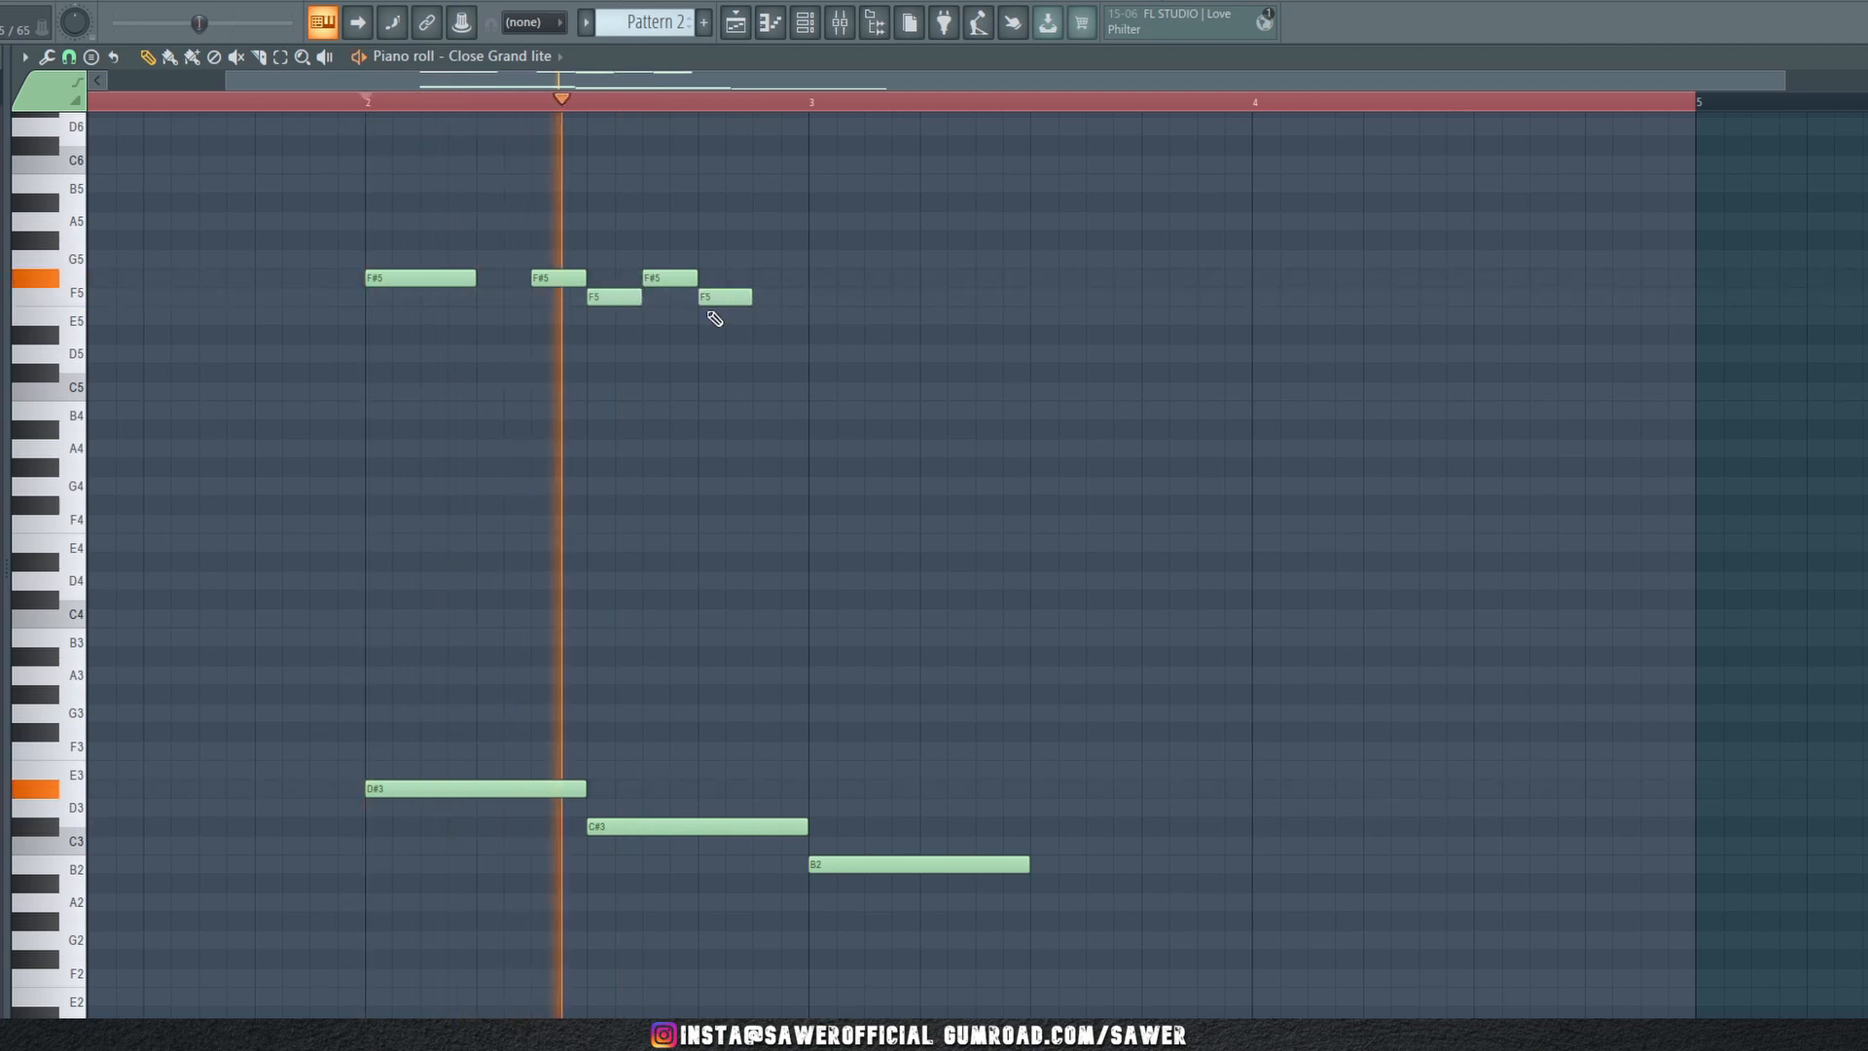
{"action": "key", "text": "space"}
{"action": "left_click", "coordinate": [757, 354]}
{"action": "left_click_drag", "start_coordinate": [757, 355], "coordinate": [757, 373]}
{"action": "key", "text": "space"}
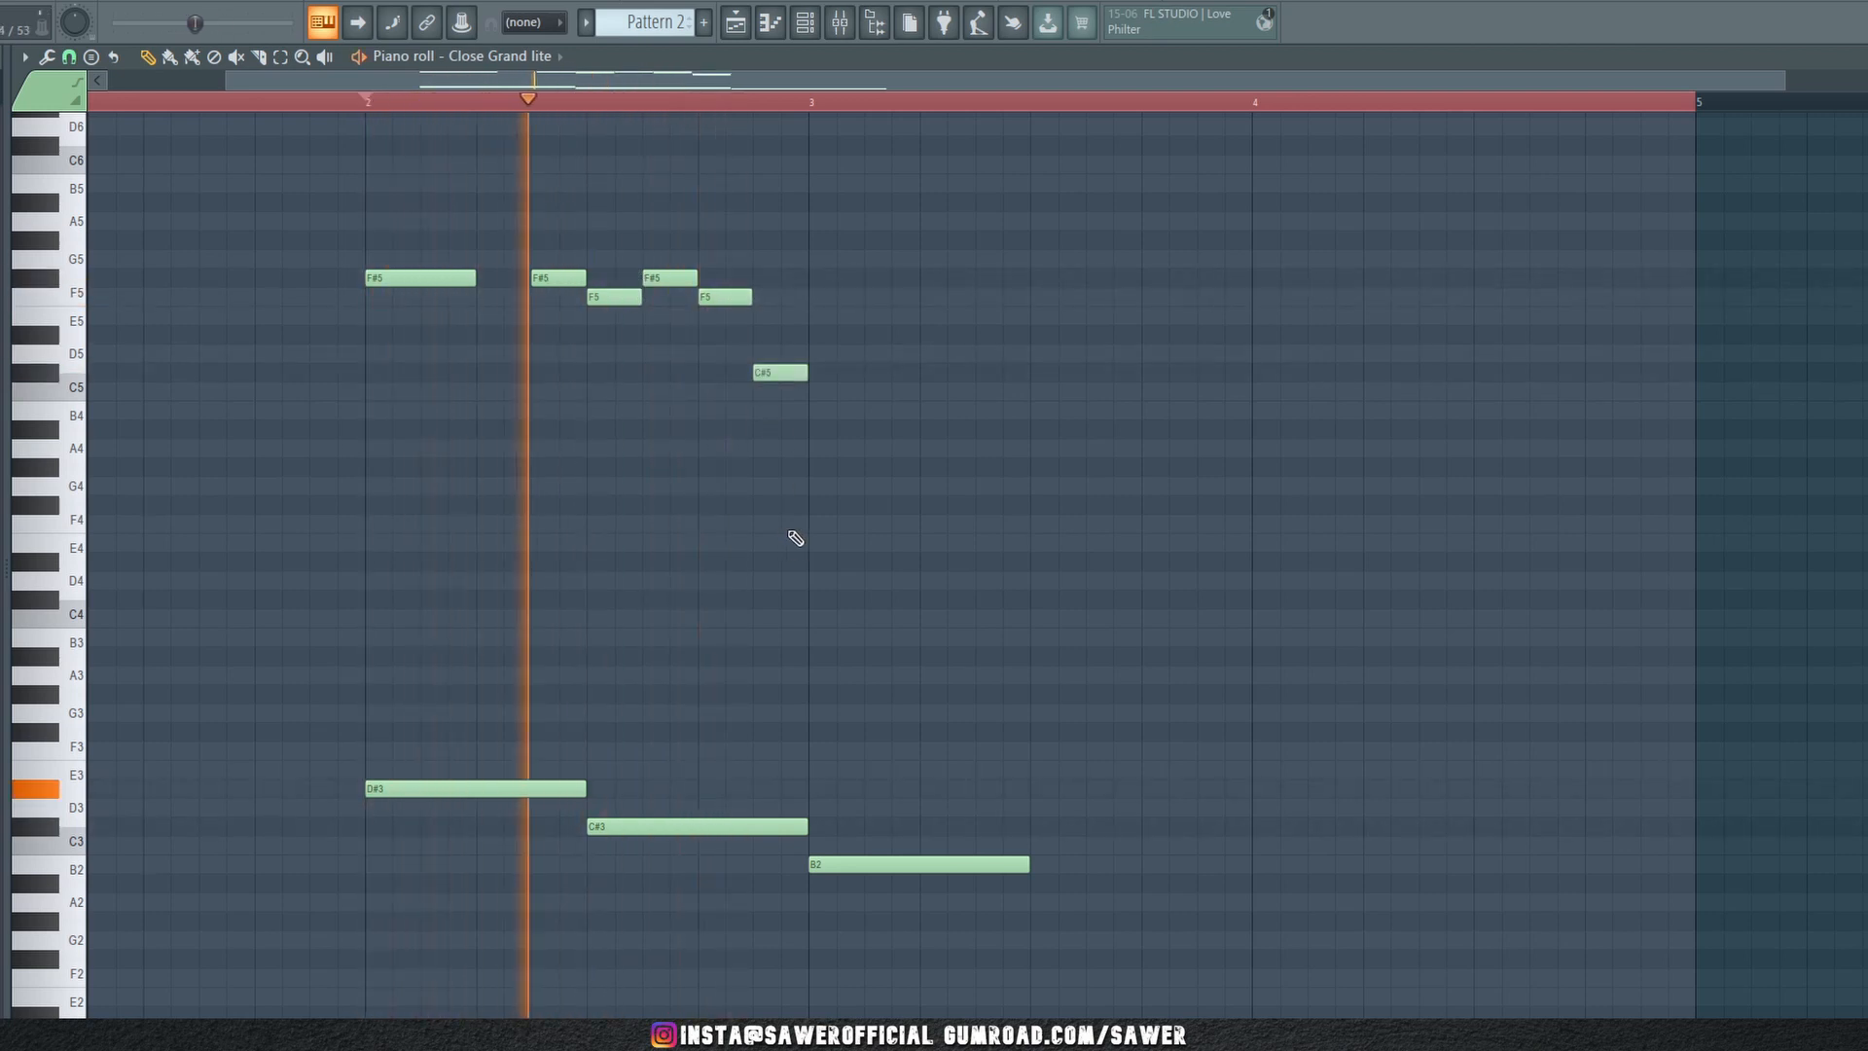
Add a D#5 note at the start of bar 3 and lengthen it to one beat
{"action": "left_click", "coordinate": [820, 333]}
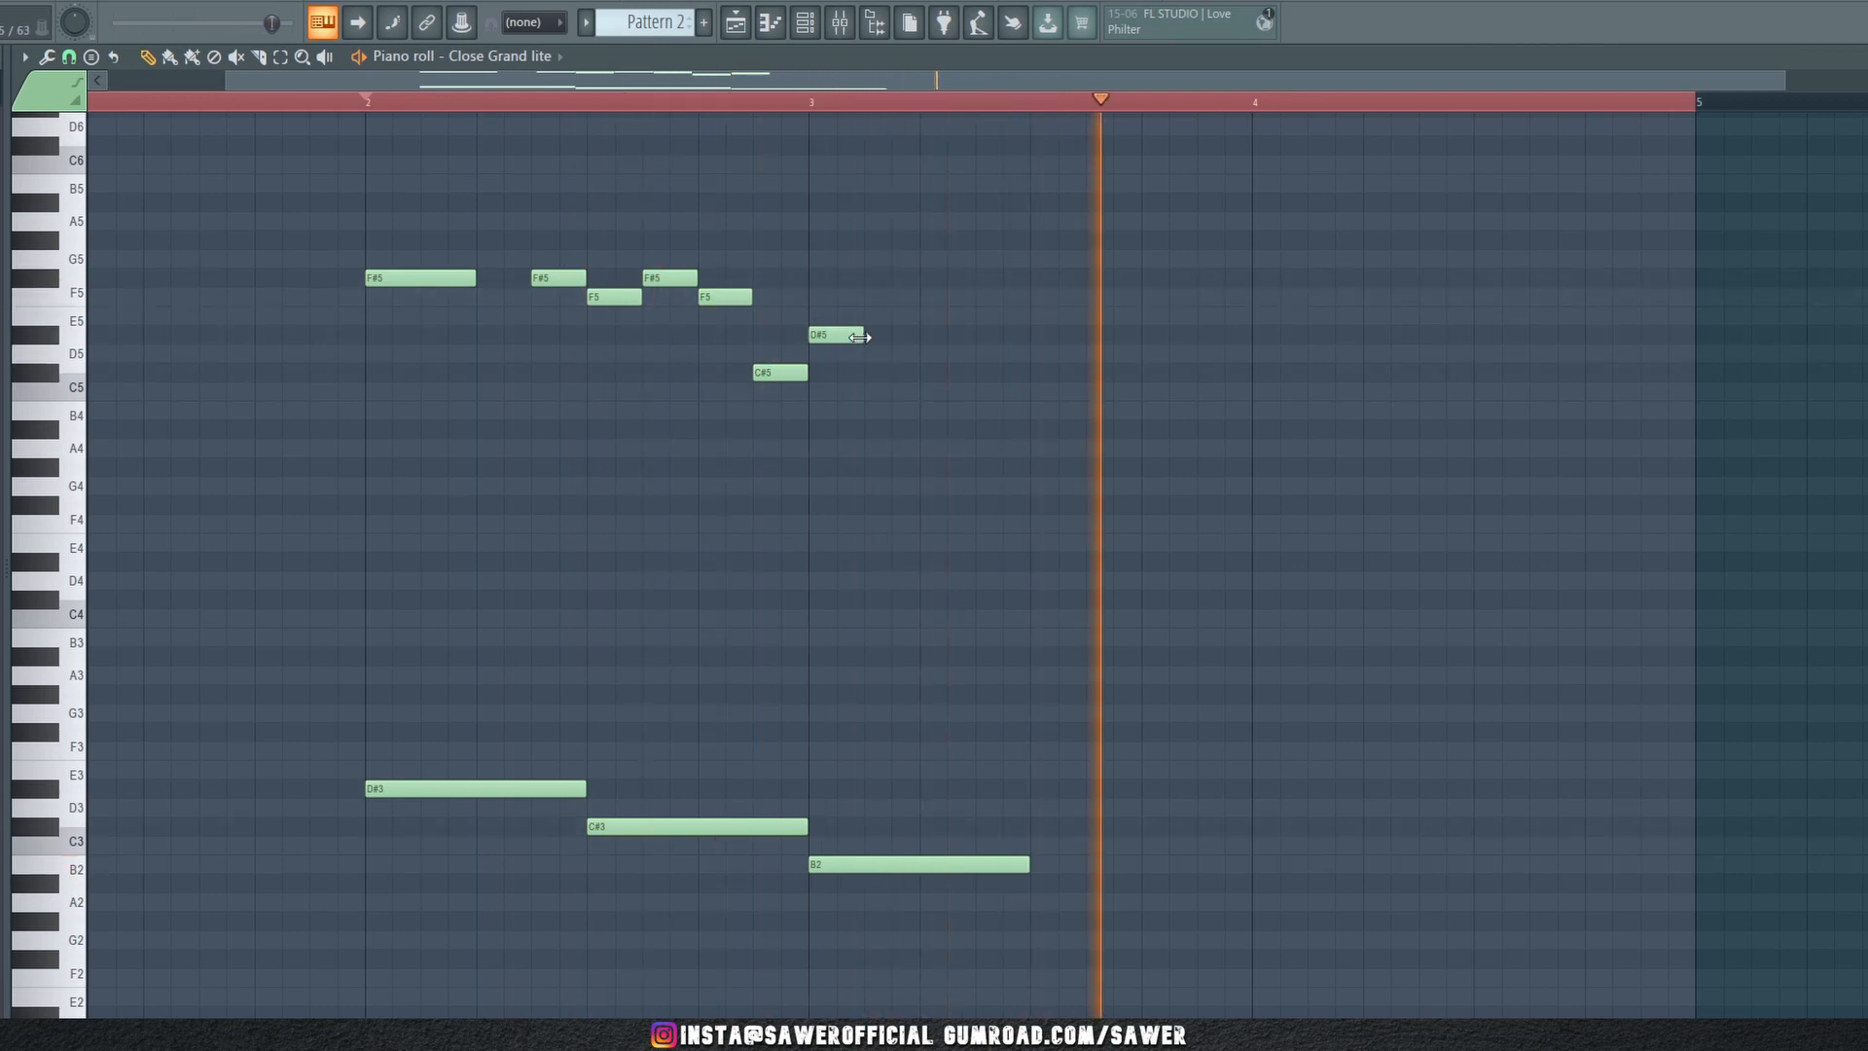
{"action": "left_click_drag", "start_coordinate": [862, 334], "coordinate": [917, 335]}
{"action": "key", "text": "space"}
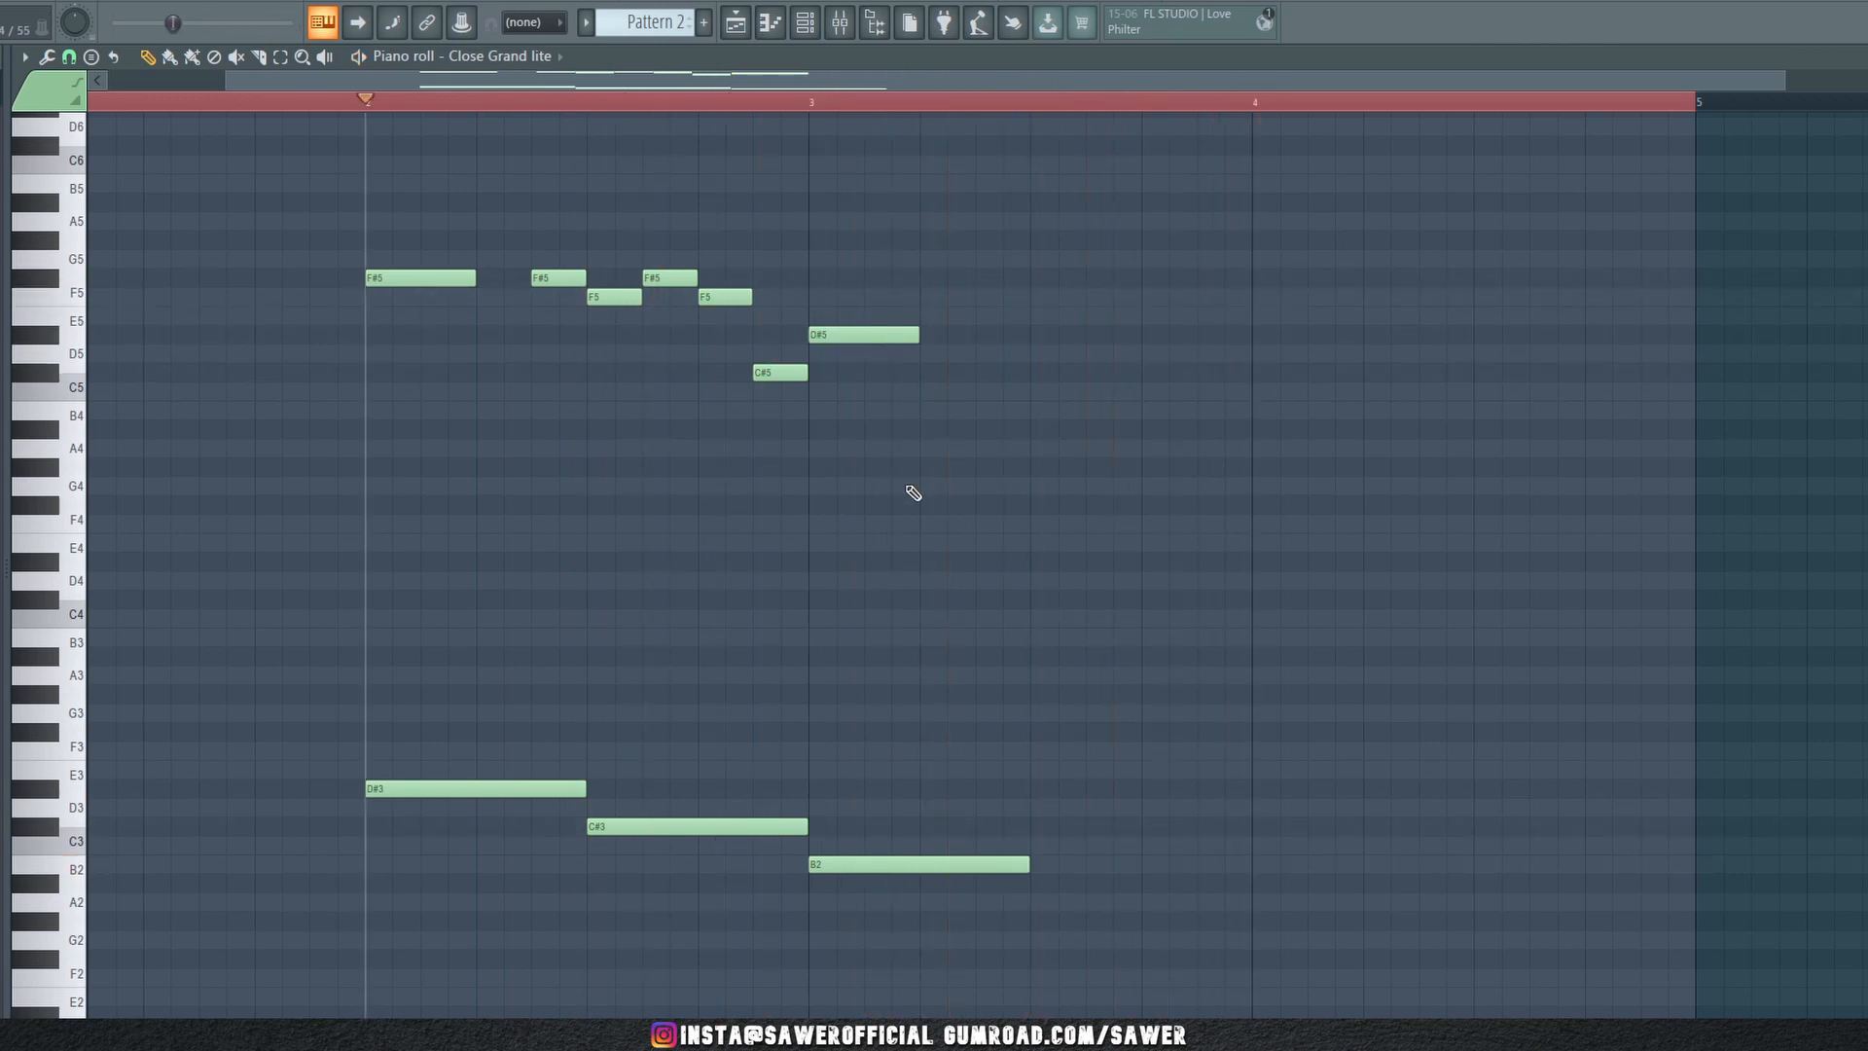
Move all the piano notes one bar earlier so the pattern begins at bar 1
{"action": "left_click_drag", "start_coordinate": [458, 687], "coordinate": [1054, 1017]}
{"action": "key", "text": "ctrl+a"}
{"action": "left_click", "coordinate": [866, 550], "text": "ctrl"}
{"action": "left_click_drag", "start_coordinate": [412, 591], "coordinate": [1854, 1017]}
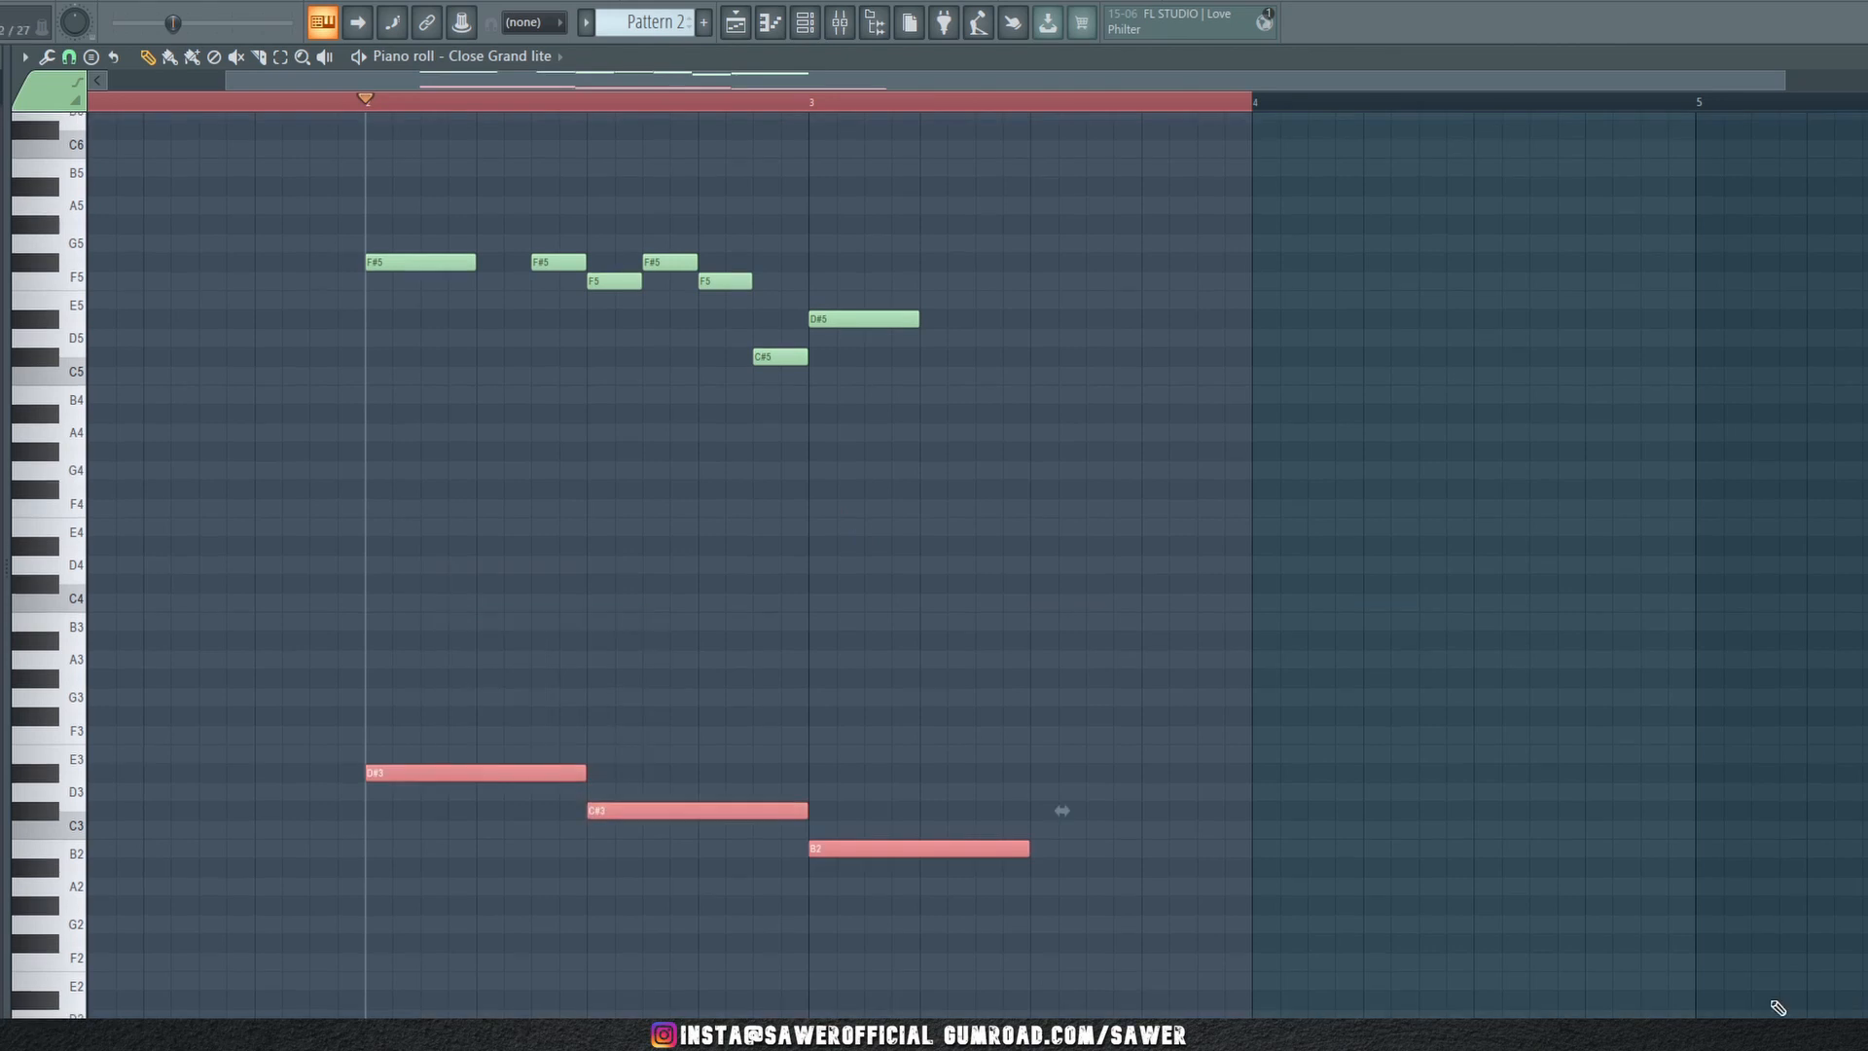
{"action": "key", "text": "ctrl+a"}
{"action": "left_click_drag", "start_coordinate": [458, 763], "coordinate": [175, 771]}
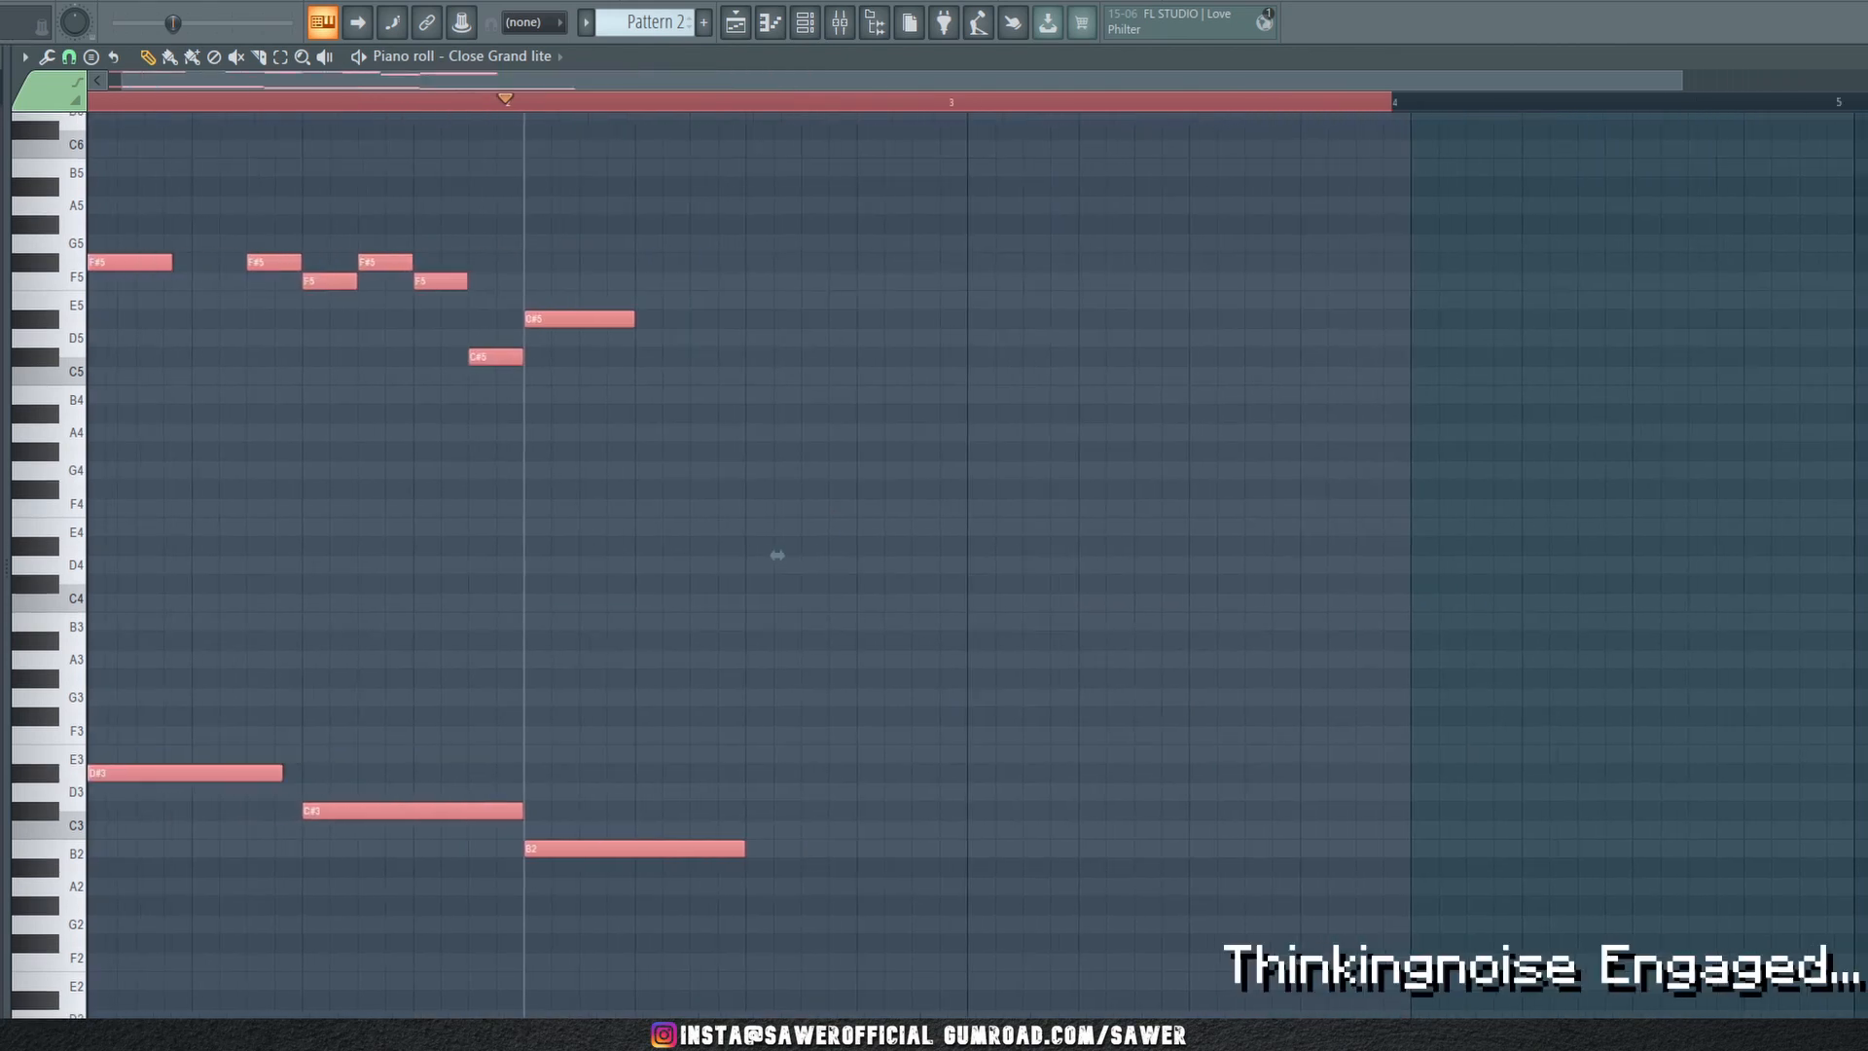
{"action": "left_click", "coordinate": [776, 554]}
Copy the three piano bass notes into the Sylenth1 channel, align them to the start of bar 1, and audition them
{"action": "left_click_drag", "start_coordinate": [243, 691], "coordinate": [738, 918]}
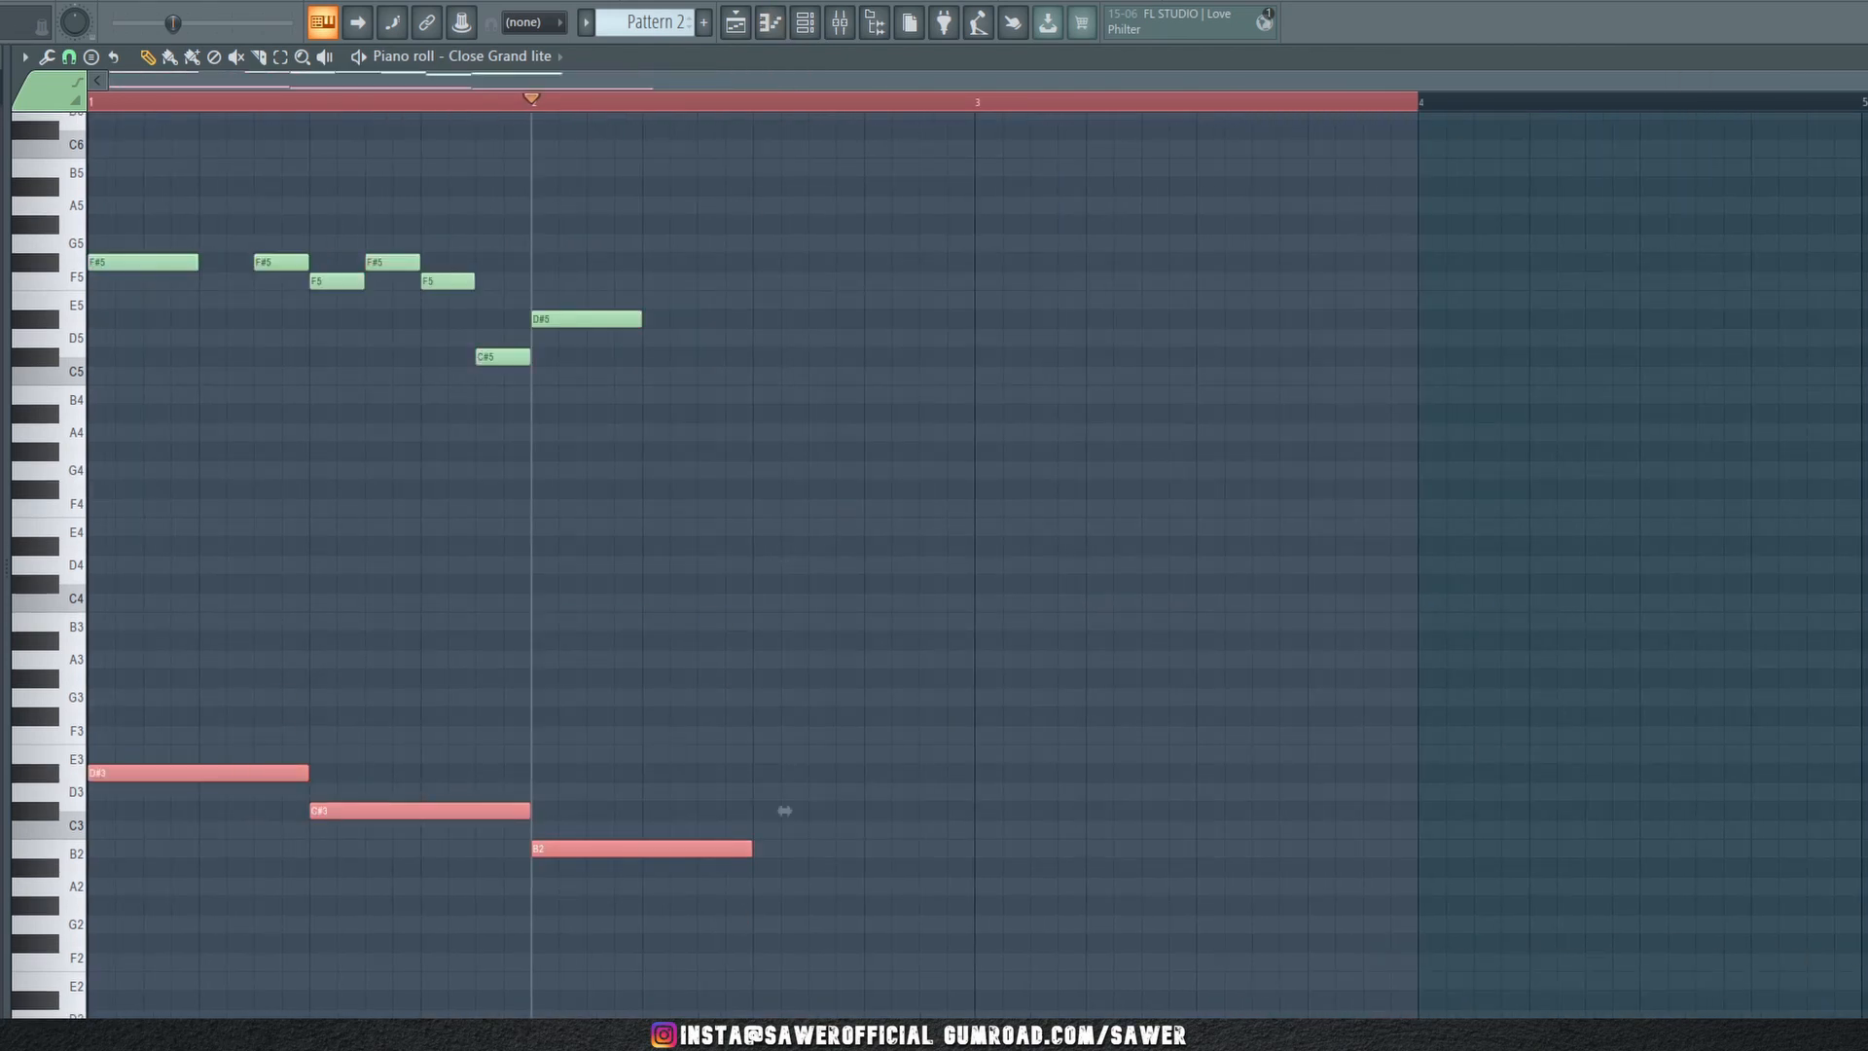
{"action": "left_click", "coordinate": [796, 21]}
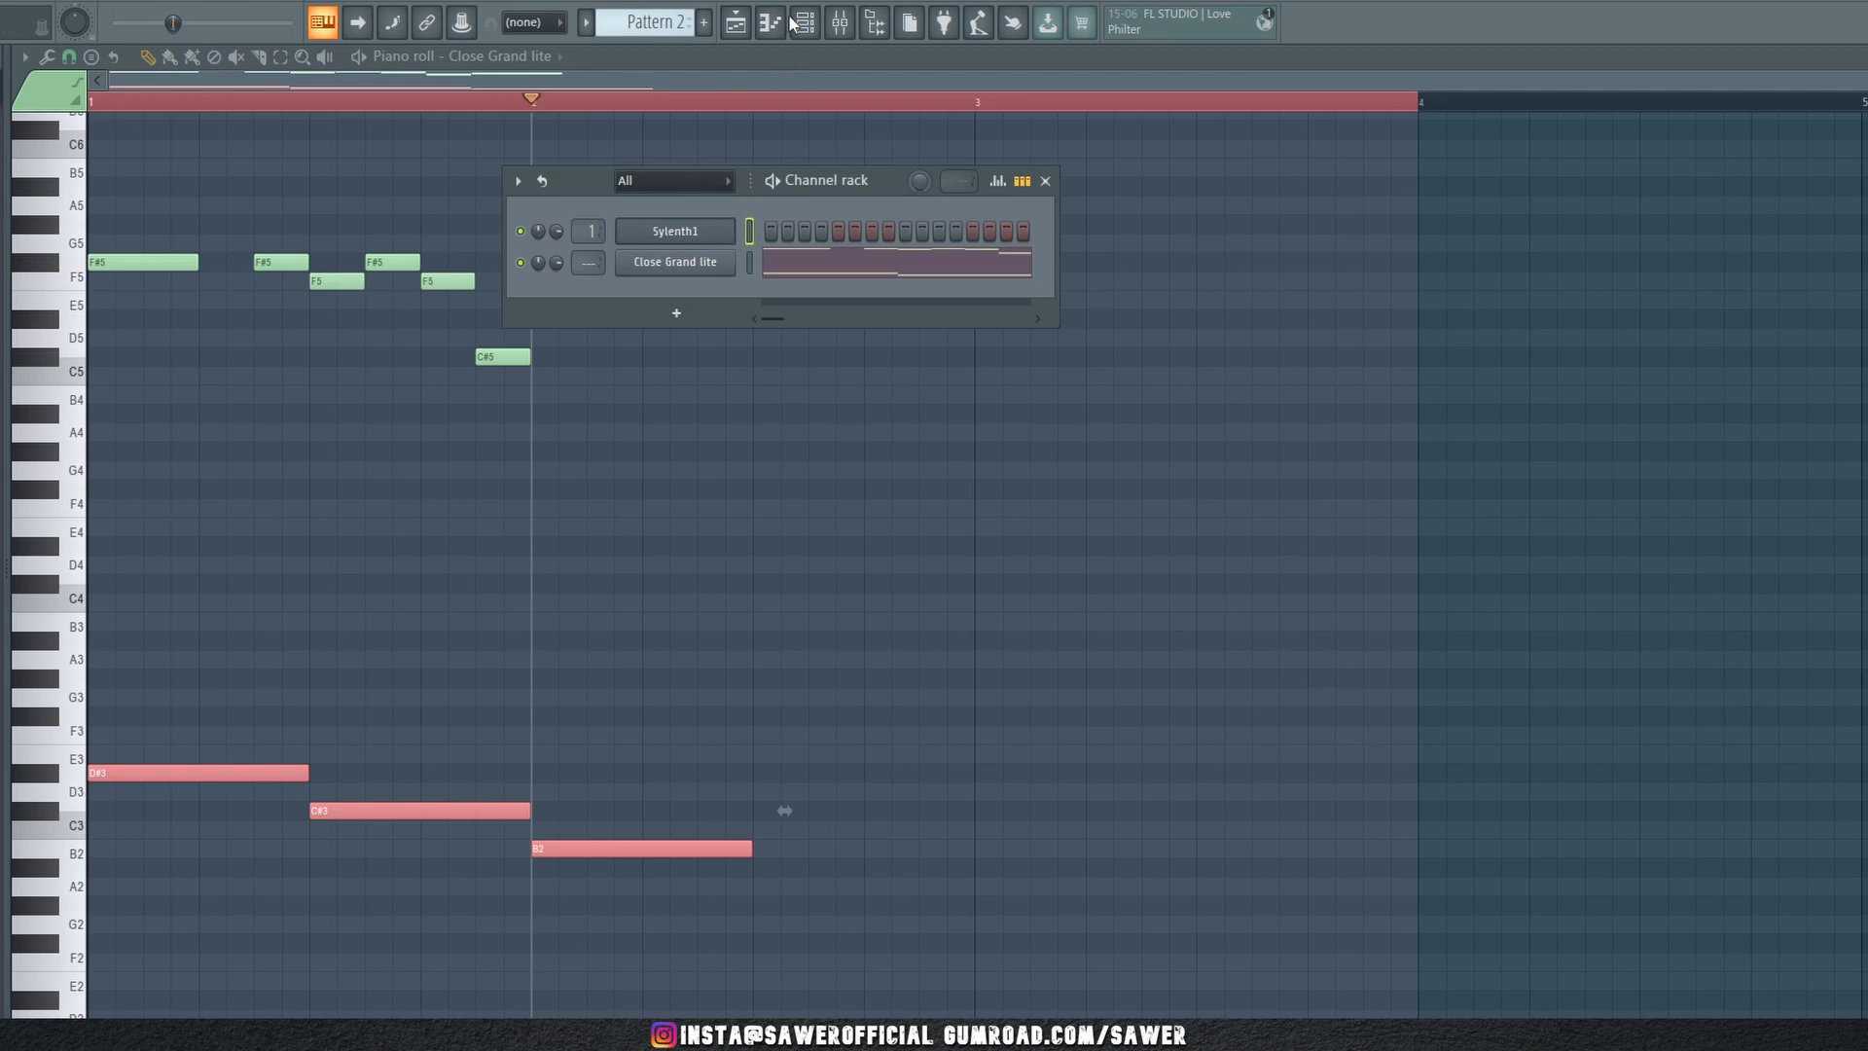
{"action": "left_click", "coordinate": [796, 21]}
{"action": "key", "text": "ctrl+v"}
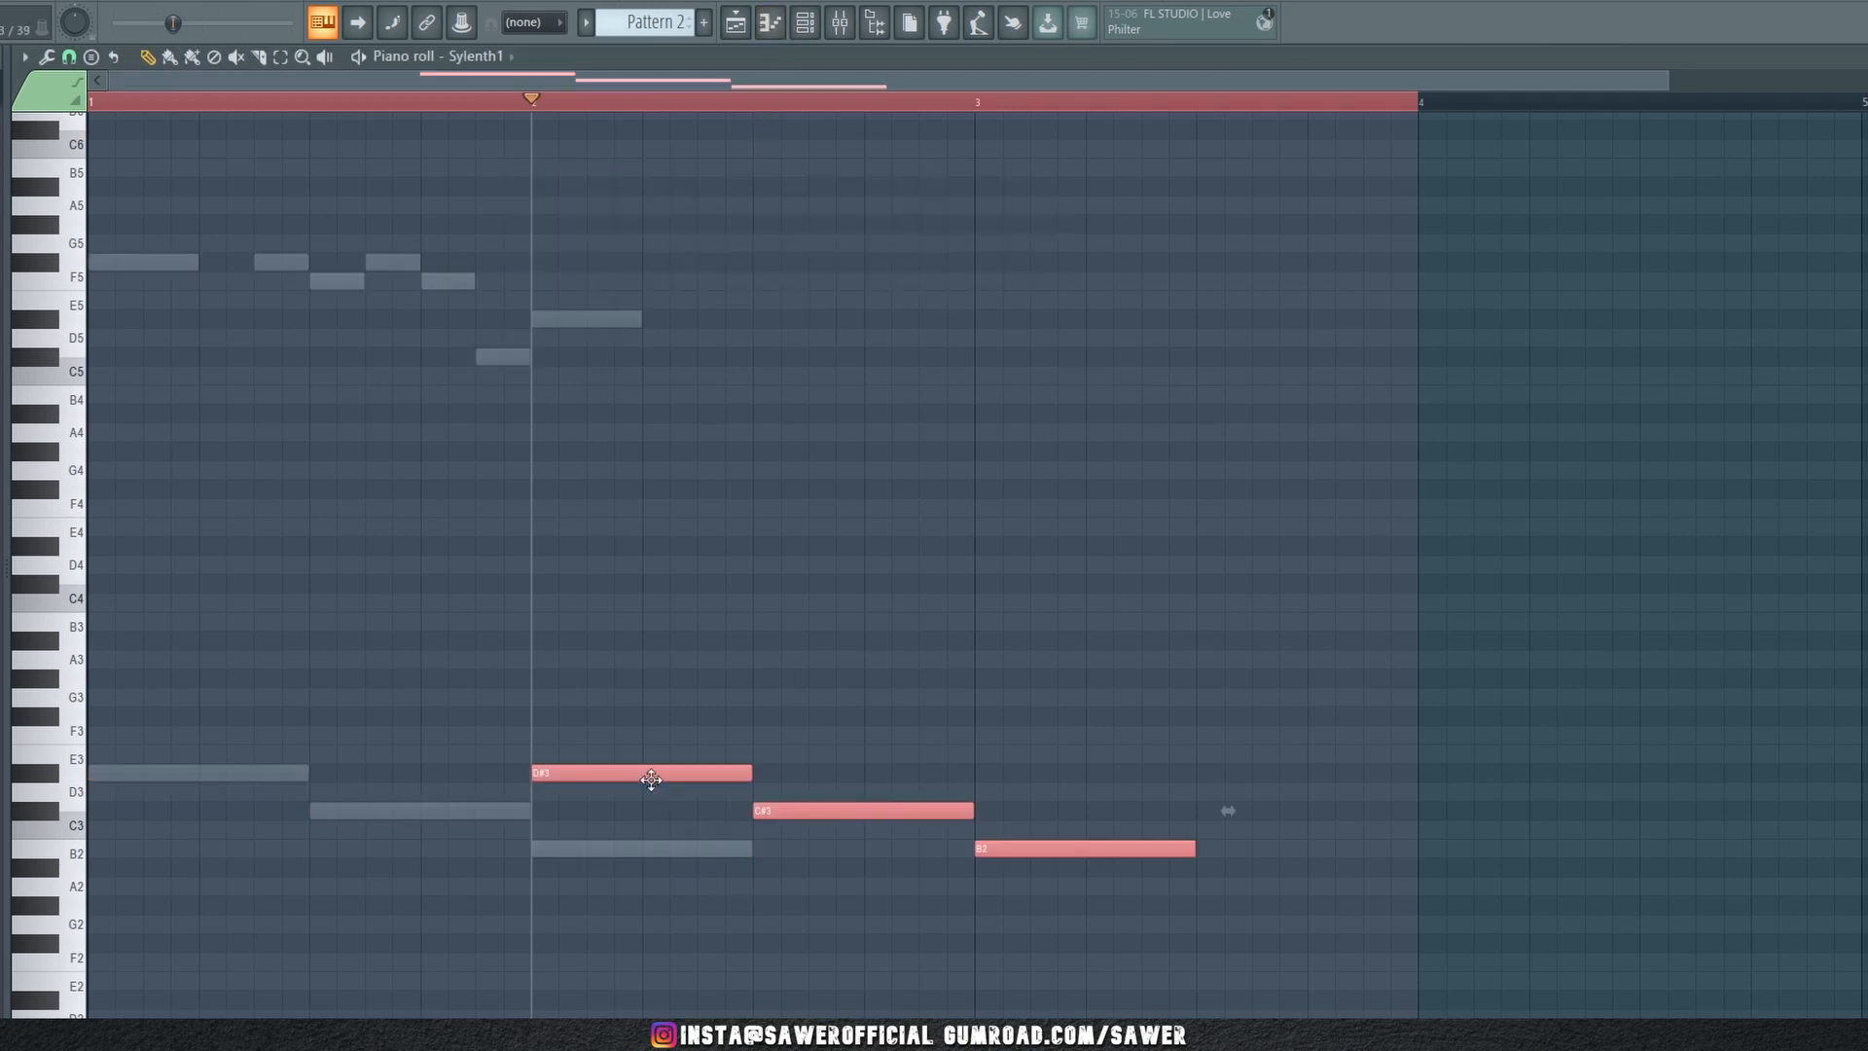
{"action": "left_click_drag", "start_coordinate": [651, 778], "coordinate": [207, 778]}
{"action": "key", "text": "space"}
{"action": "key", "text": "space"}
{"action": "left_click", "coordinate": [806, 25]}
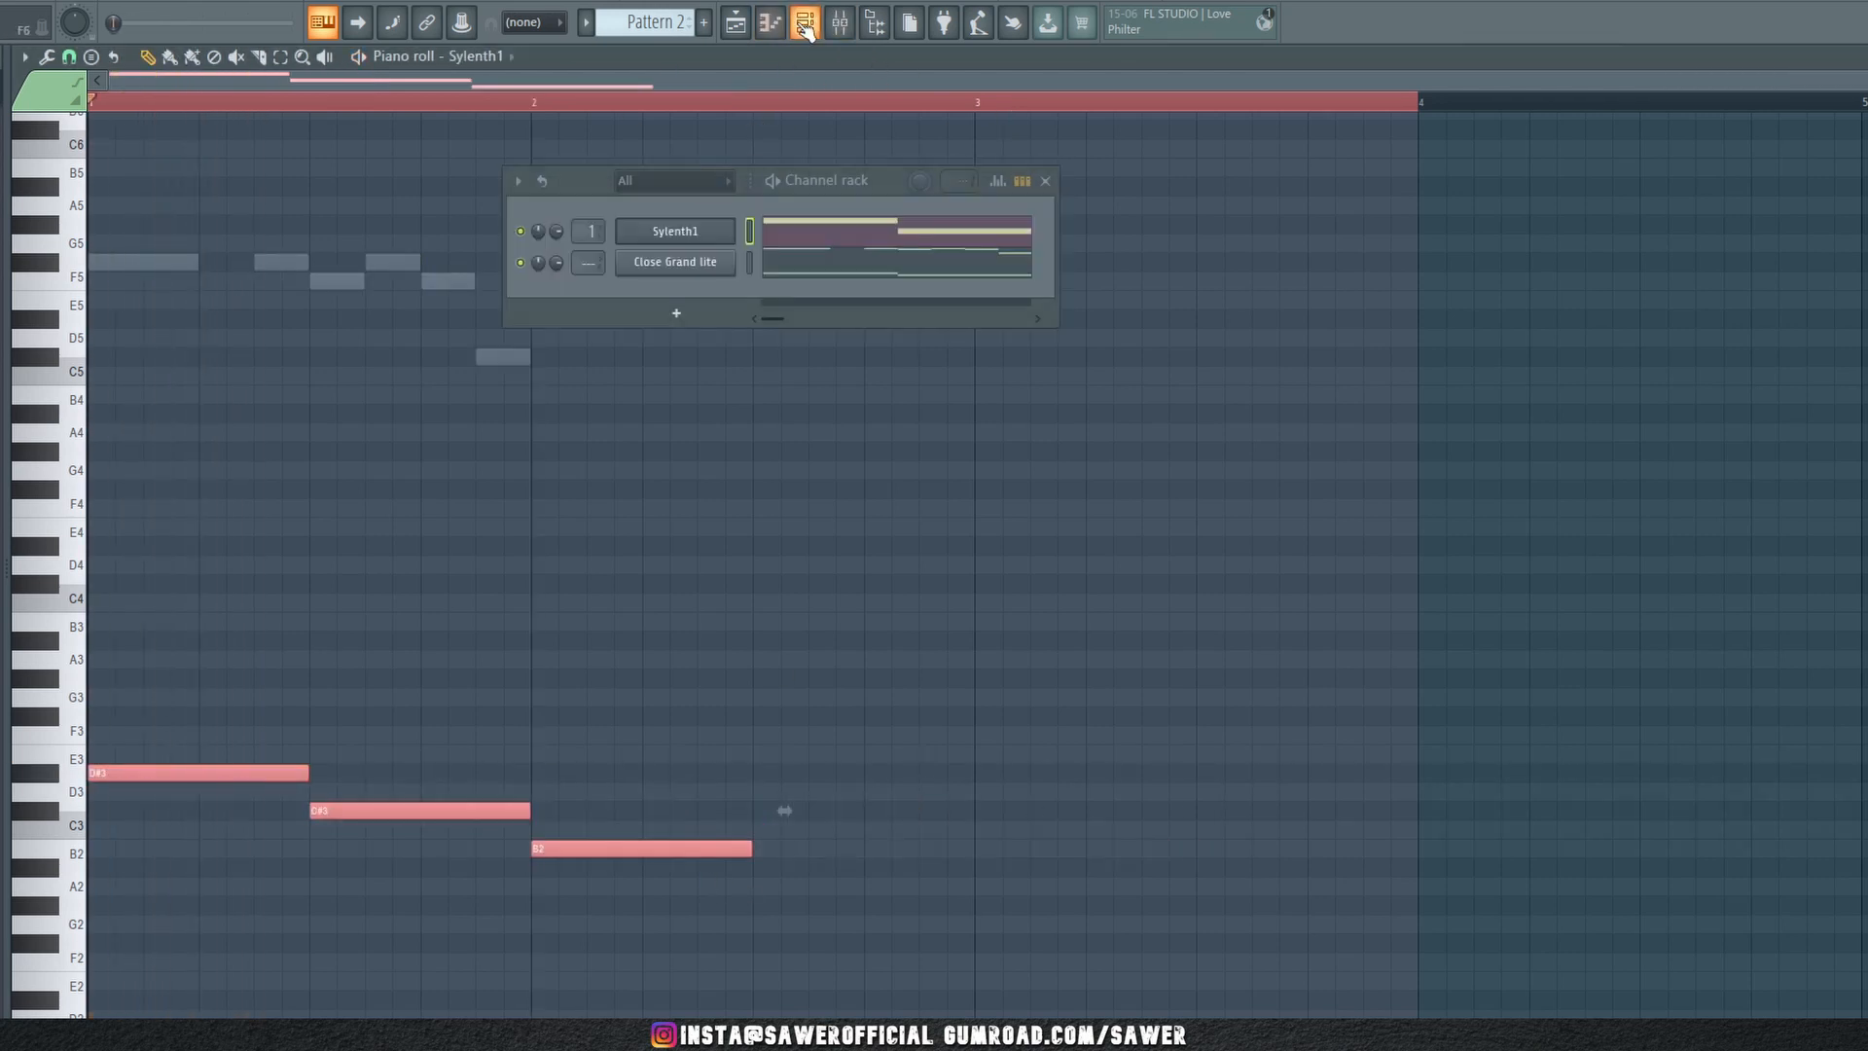
{"action": "left_click", "coordinate": [539, 631]}
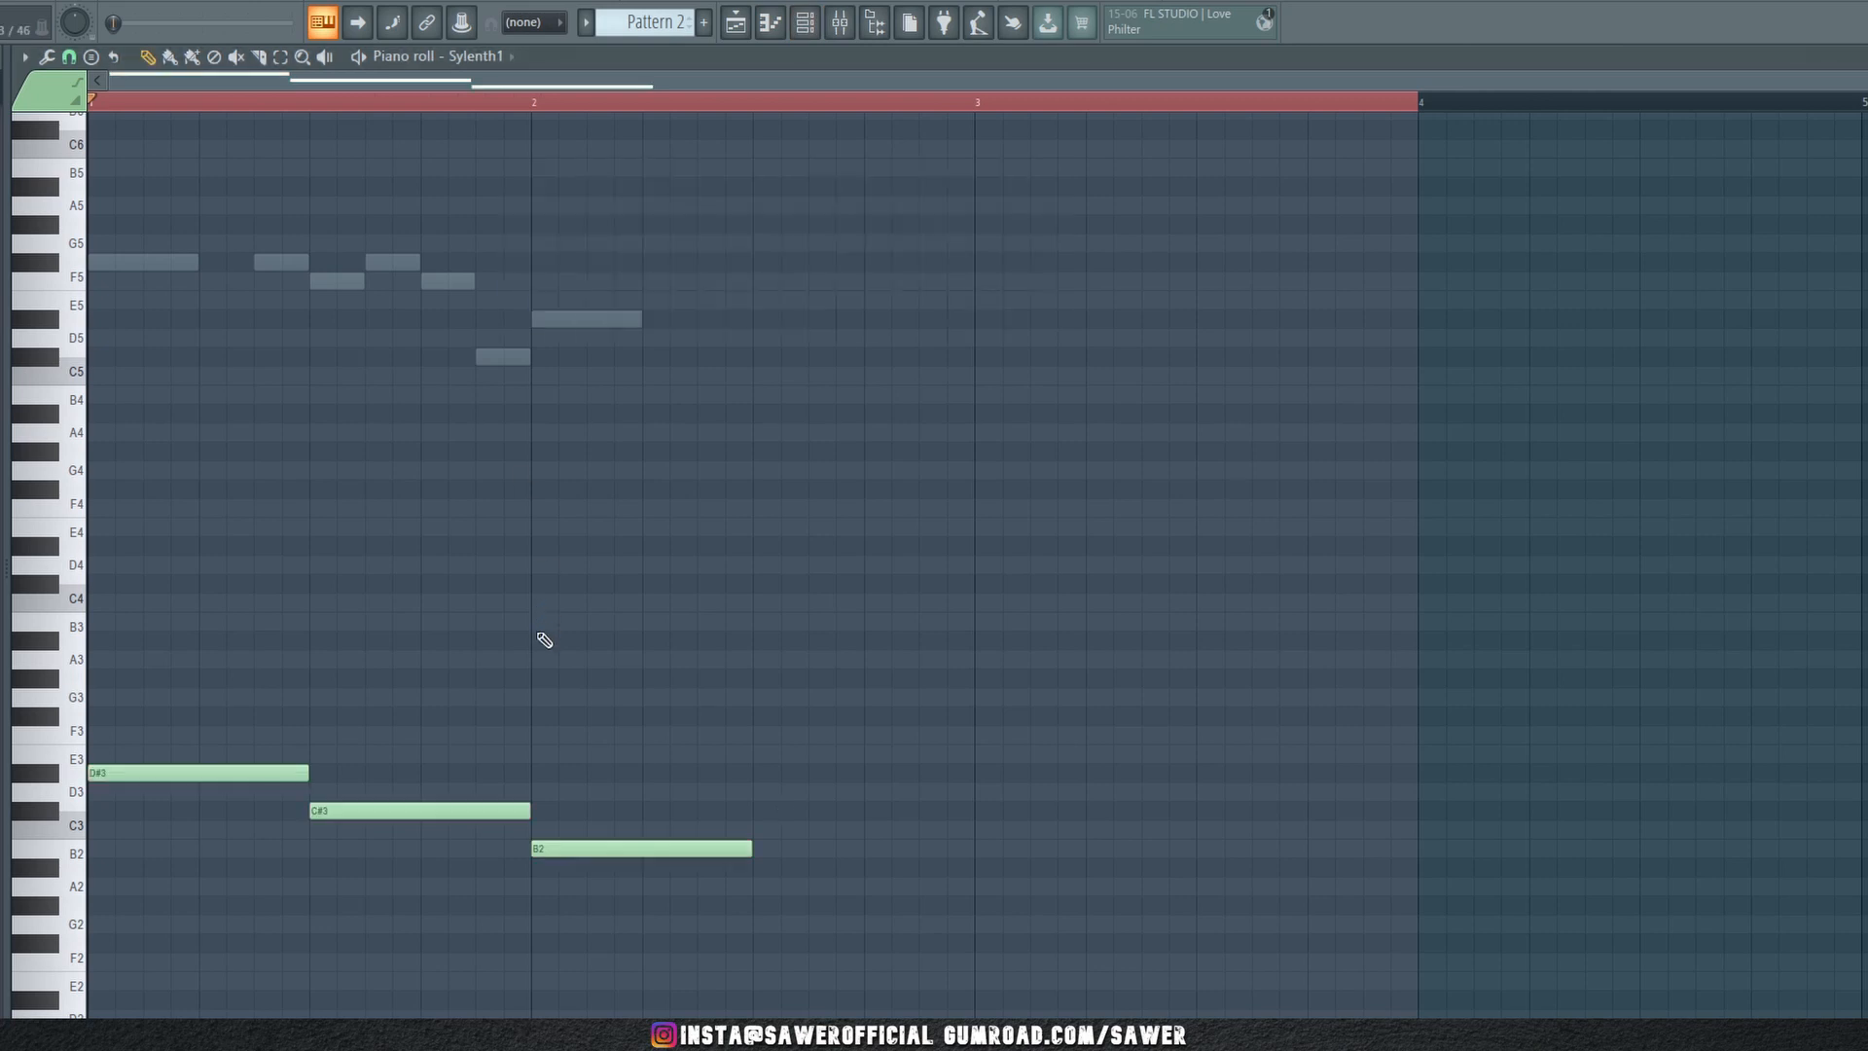
Copy the Sylenth1 bass notes two octaves up and add F#5, F5 and D#5 above them as the chord thirds
{"action": "key", "text": "ctrl+a"}
{"action": "left_click_drag", "start_coordinate": [154, 766], "coordinate": [114, 245]}
{"action": "left_click", "coordinate": [133, 275]}
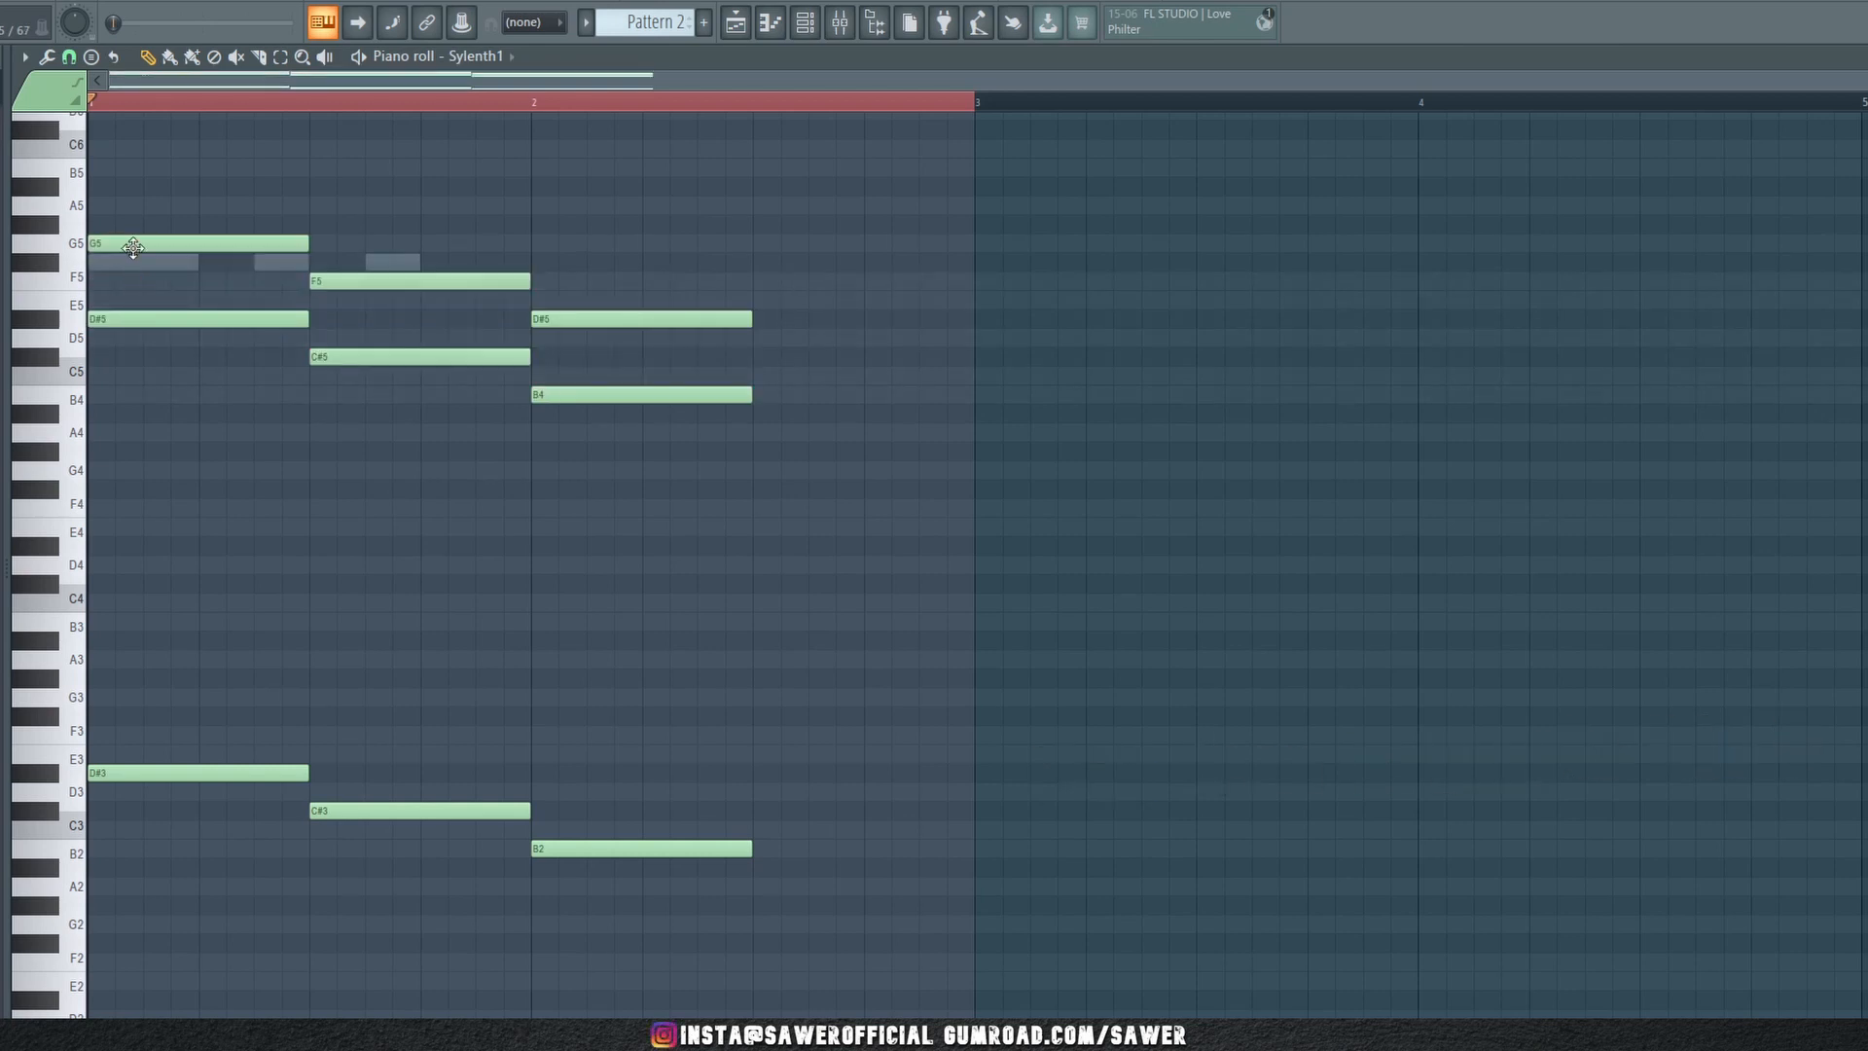
{"action": "key", "text": "space"}
Copy the bass notes up as chord fifths, A#5, G#5 and F#5, and audition the chords
{"action": "left_click_drag", "start_coordinate": [926, 692], "coordinate": [92, 880]}
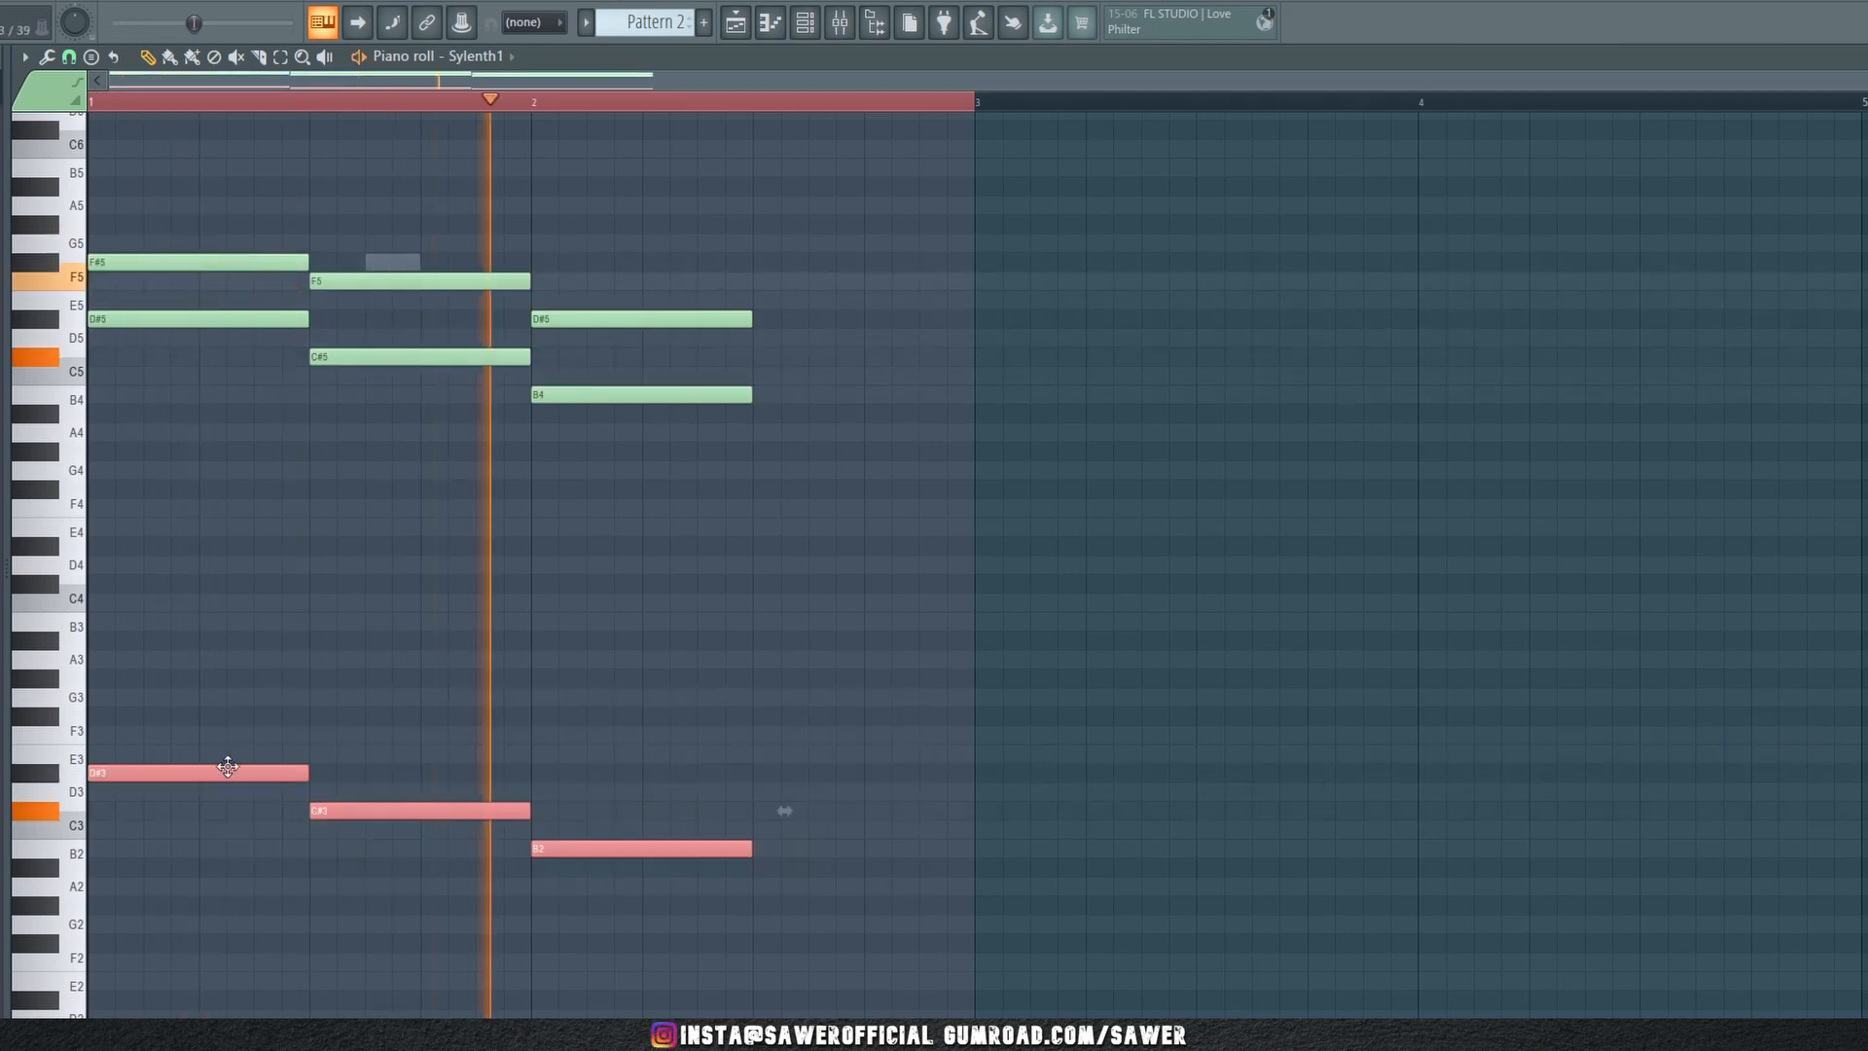
{"action": "left_click_drag", "start_coordinate": [225, 773], "coordinate": [23, 185]}
{"action": "left_click", "coordinate": [341, 467]}
{"action": "key", "text": "space"}
Add a C#6 note on top of each of the first two chords and a G#5 note to the third chord
{"action": "scroll", "coordinate": [210, 258], "scroll_direction": "up", "scroll_amount": 1}
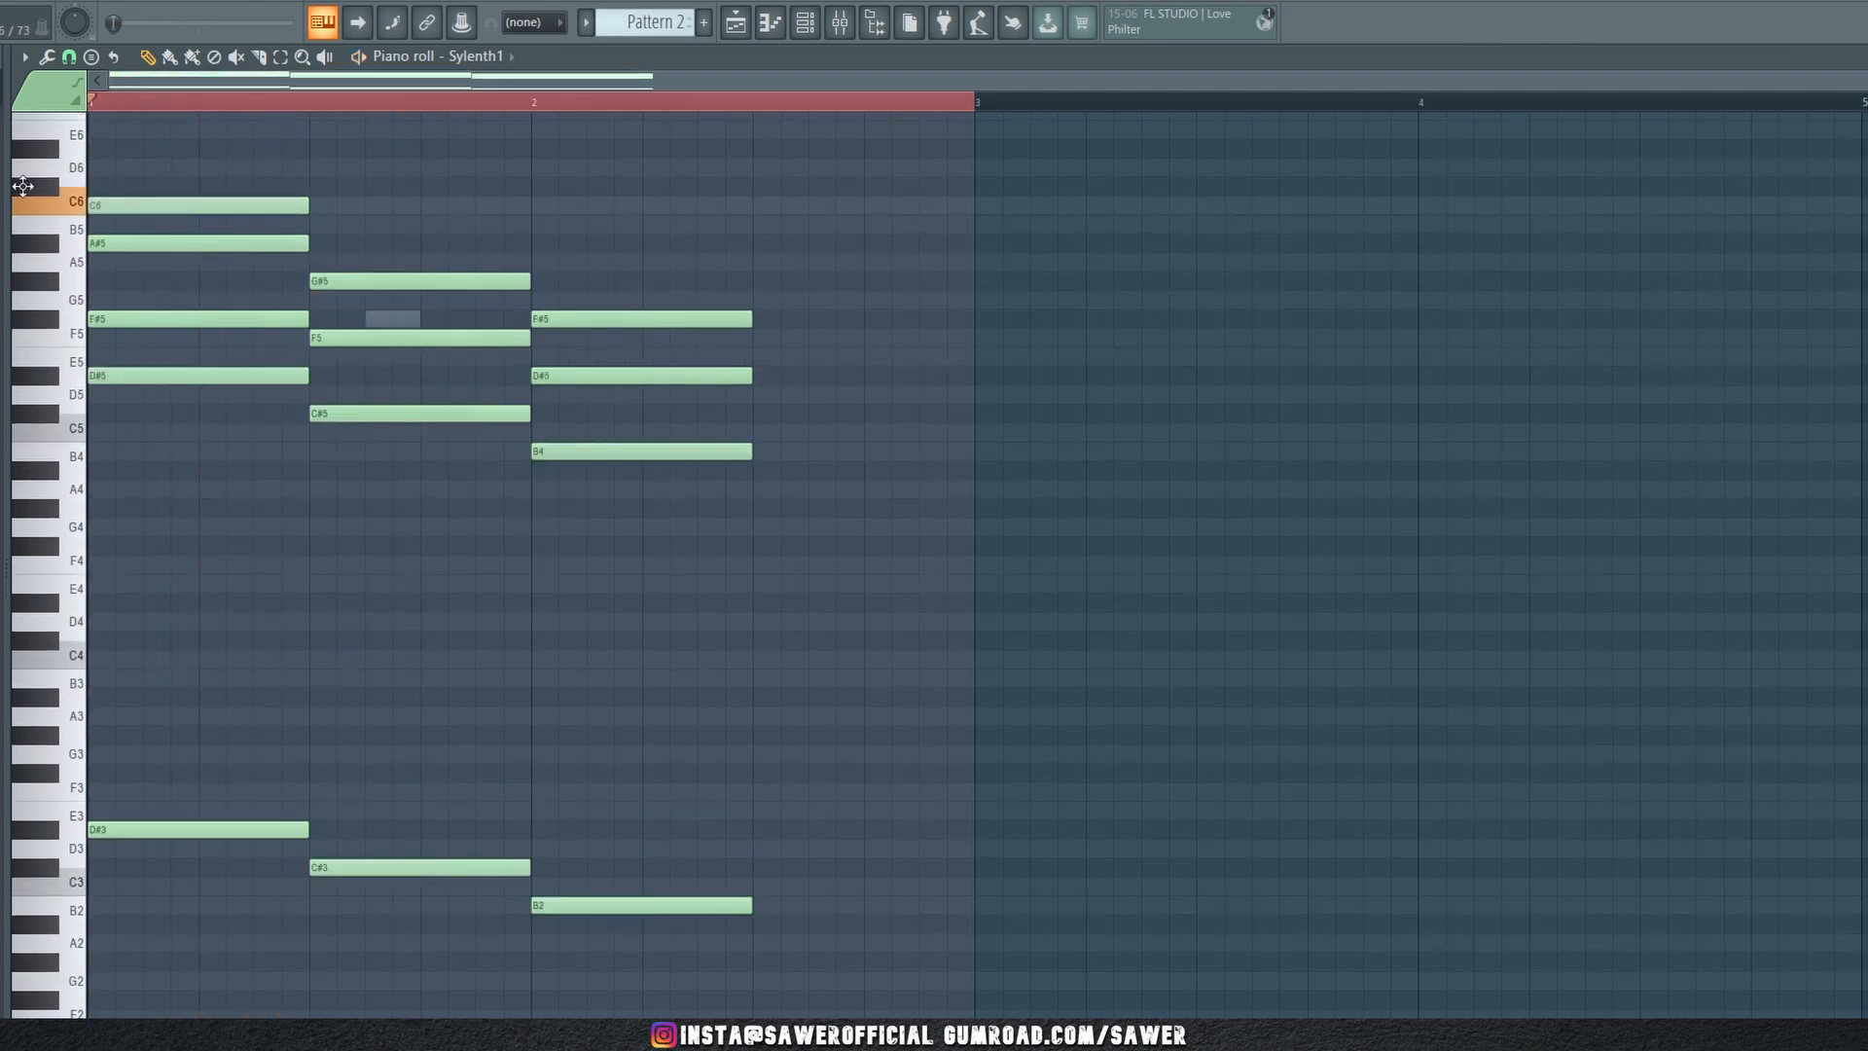
{"action": "key", "text": "space"}
{"action": "left_click", "coordinate": [313, 186]}
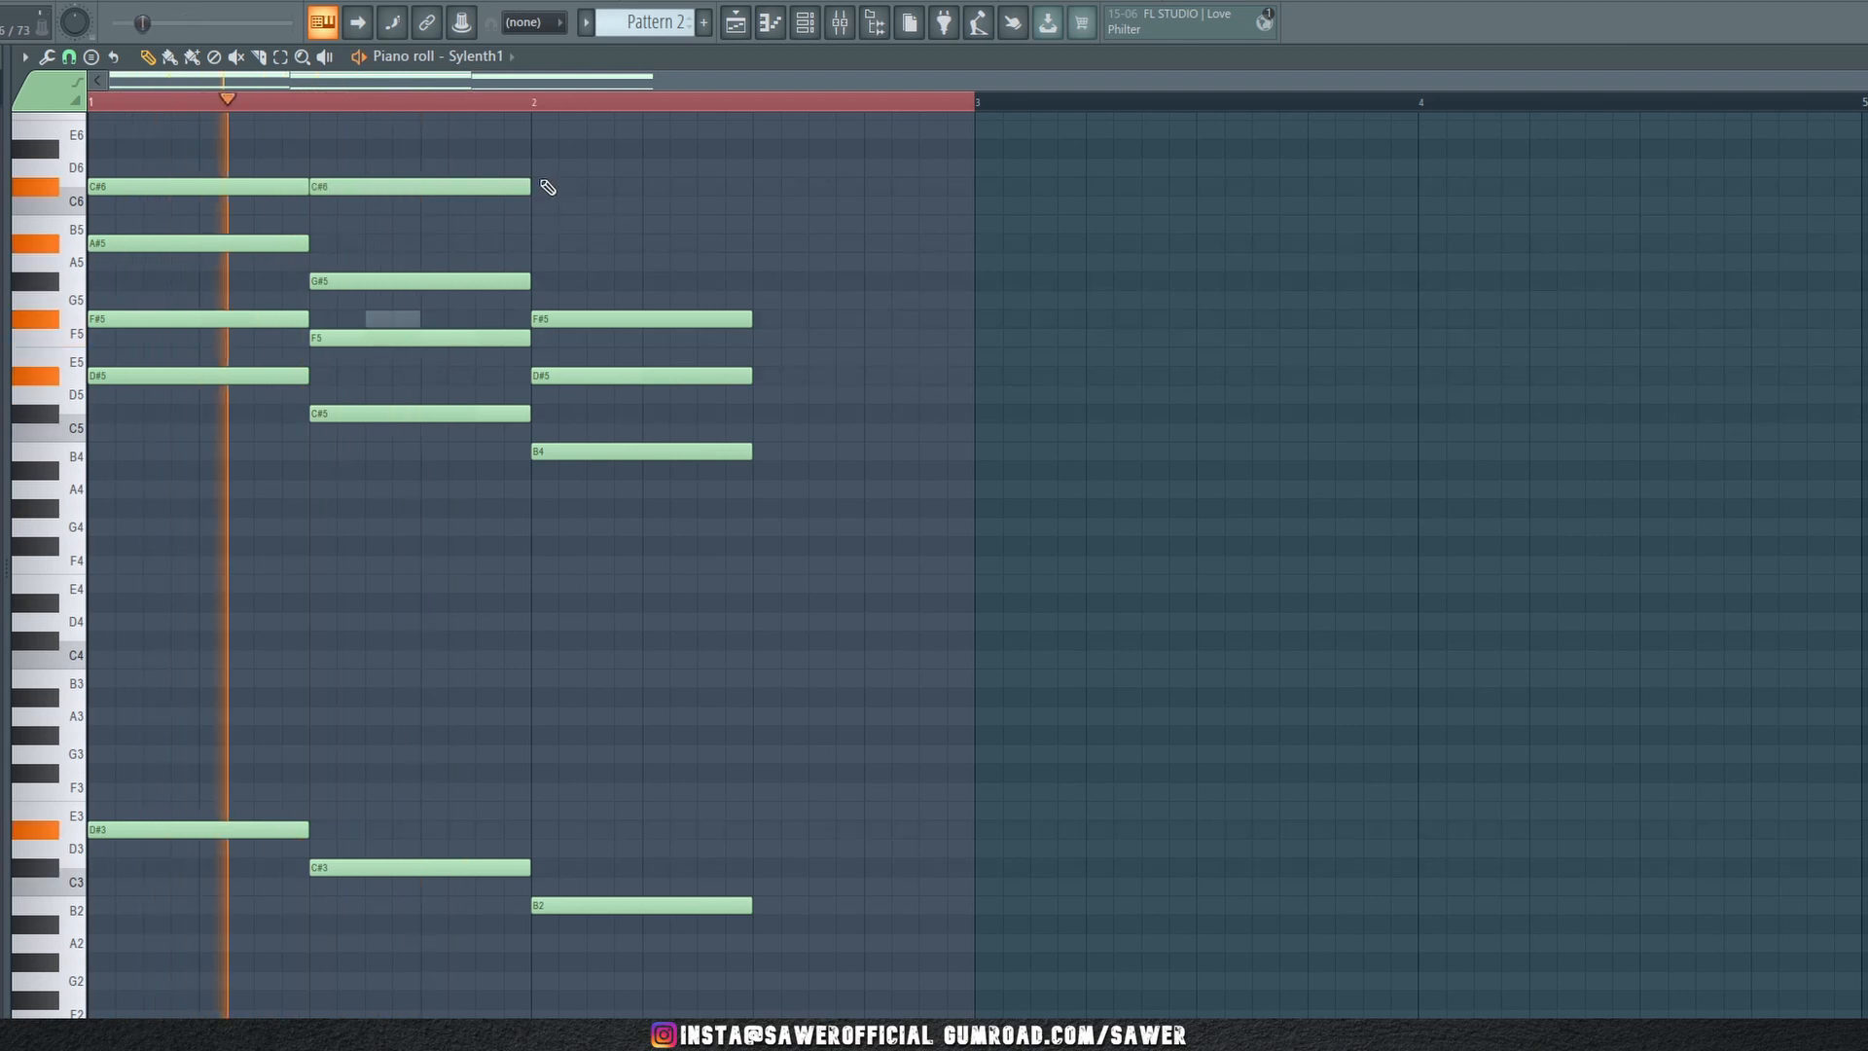
{"action": "left_click", "coordinate": [540, 262]}
{"action": "left_click_drag", "start_coordinate": [539, 286], "coordinate": [539, 295]}
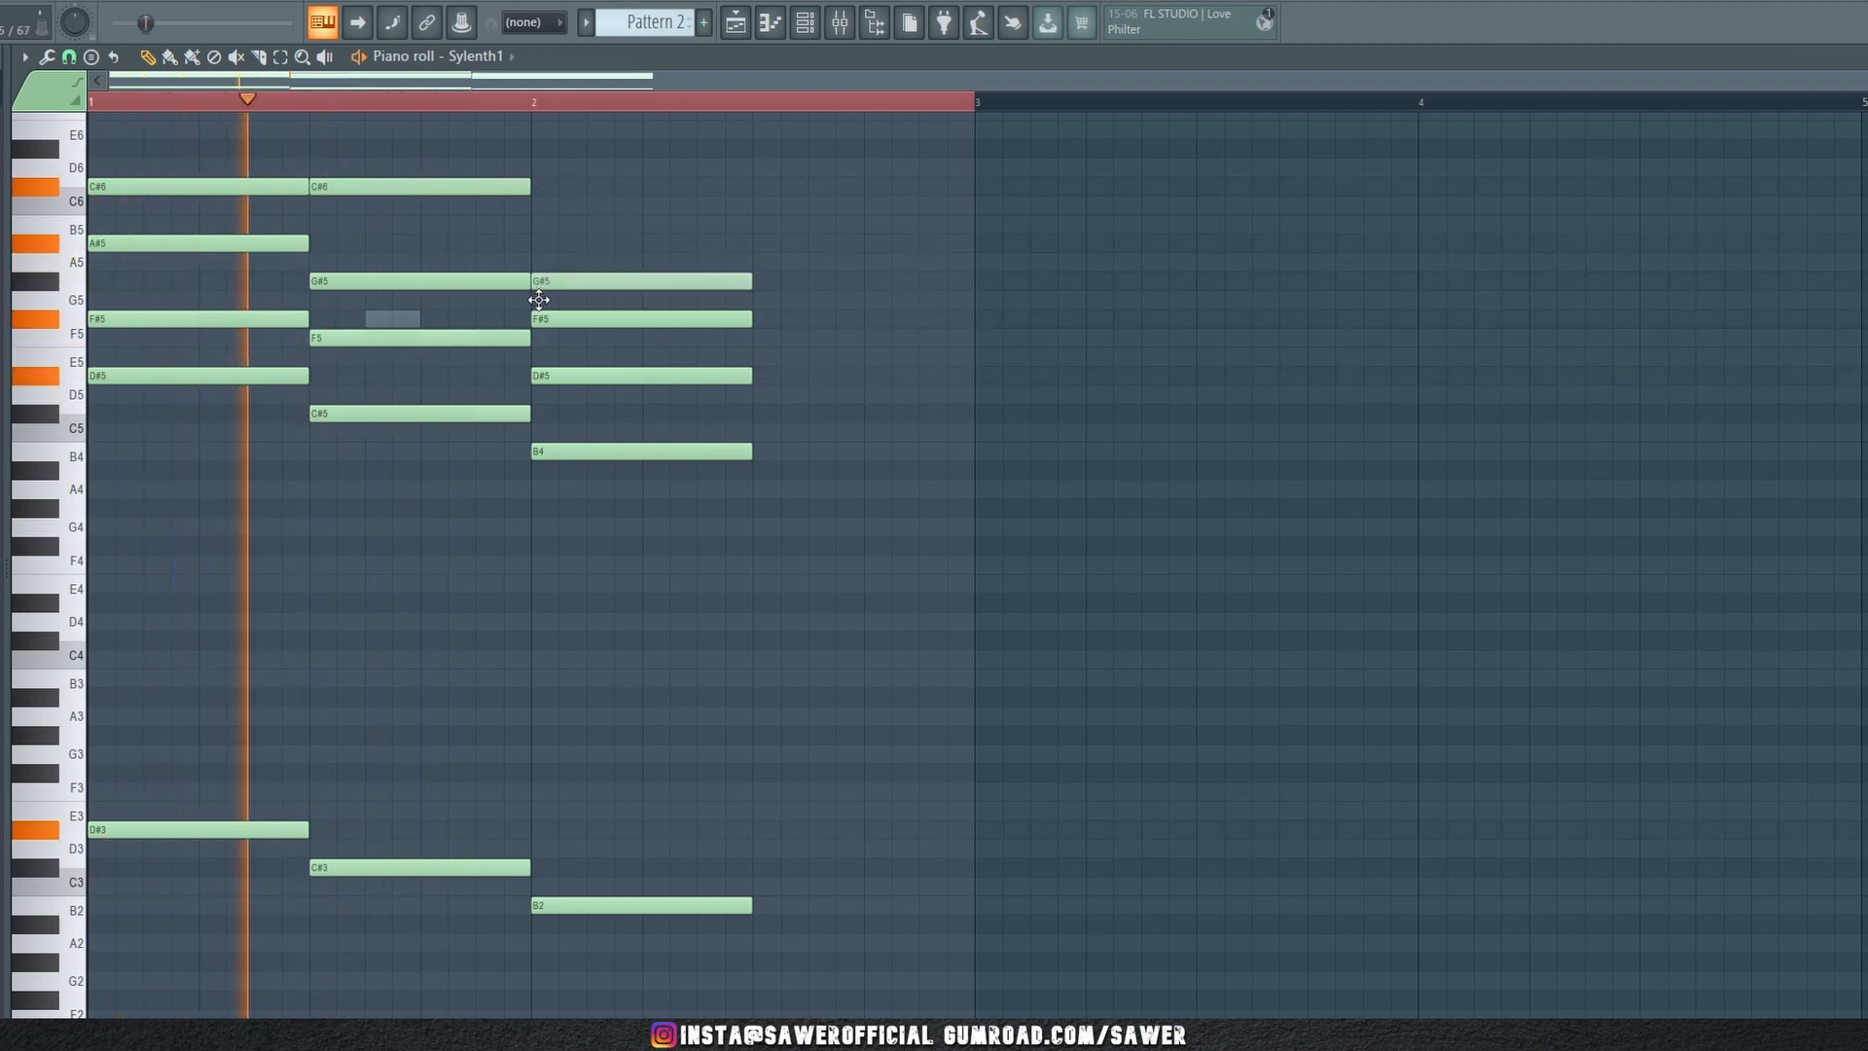
Transpose the B4 note of the third chord up one octave to B5
{"action": "left_click", "coordinate": [579, 451], "text": "ctrl"}
{"action": "key", "text": "ctrl+Up"}
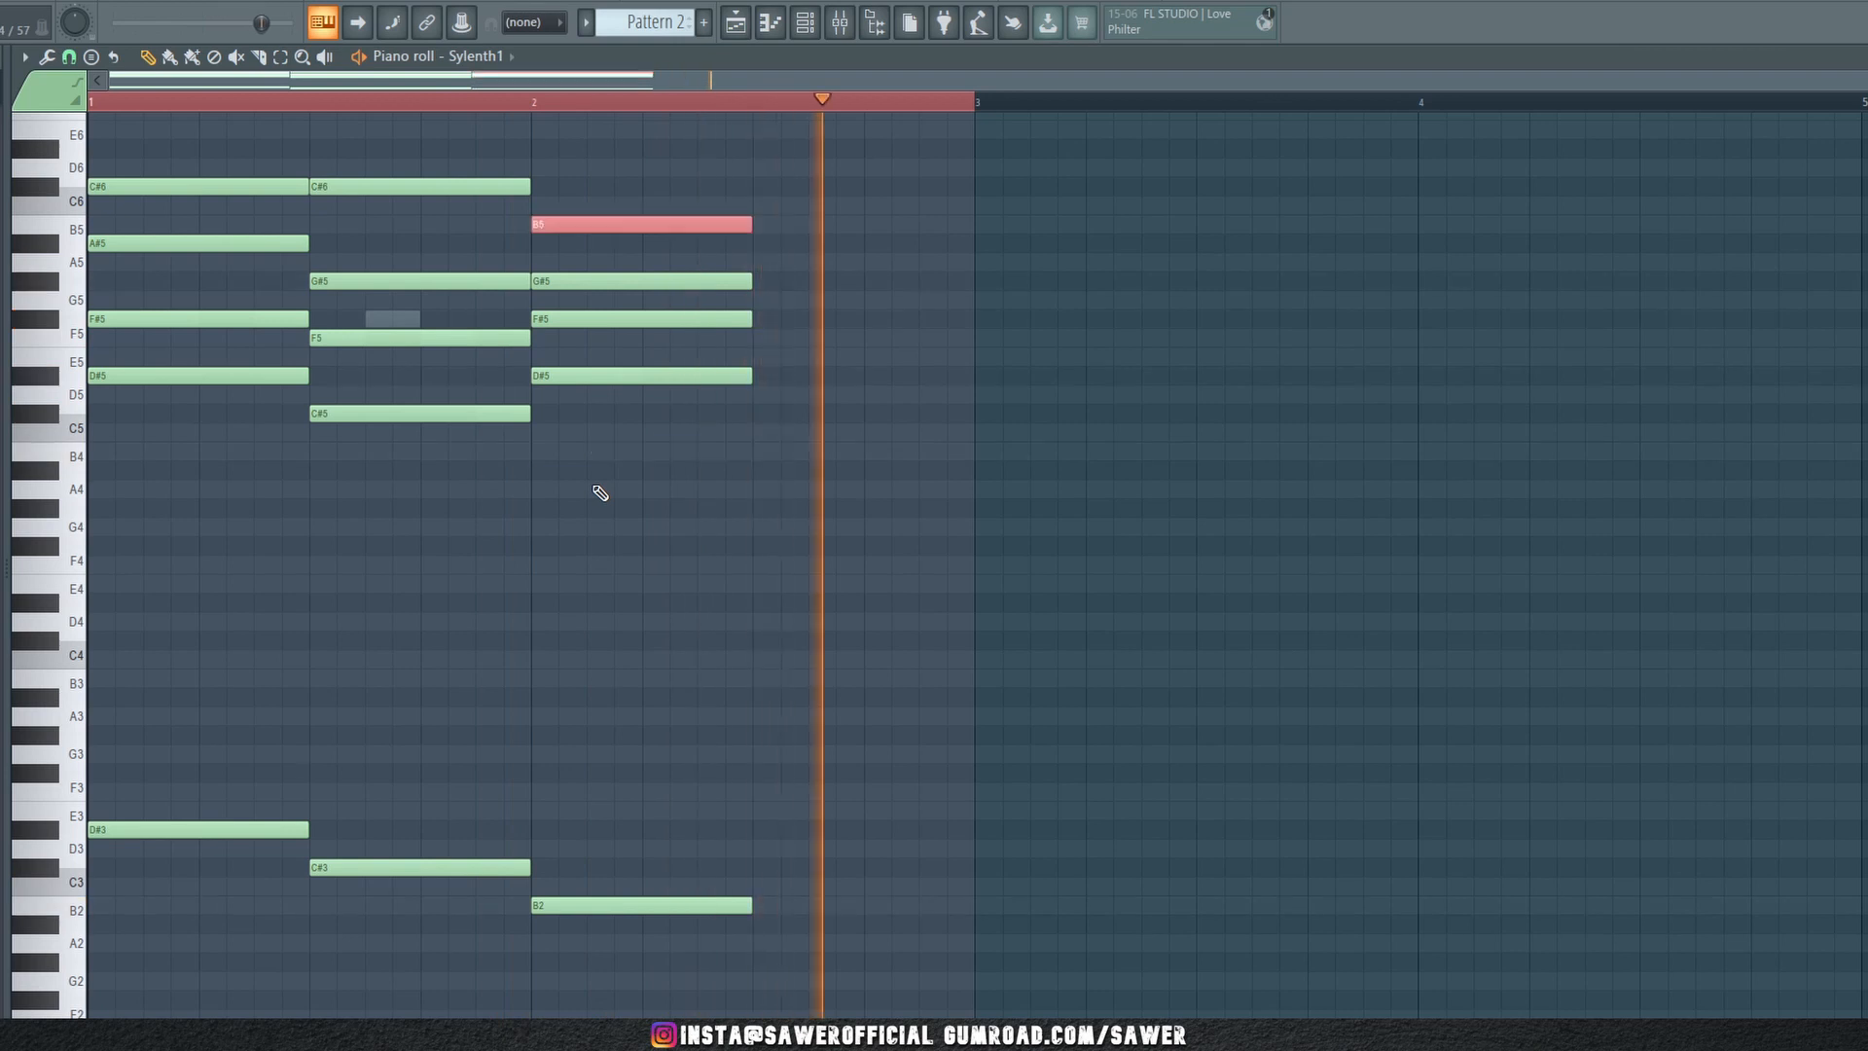
{"action": "key", "text": "ctrl+d"}
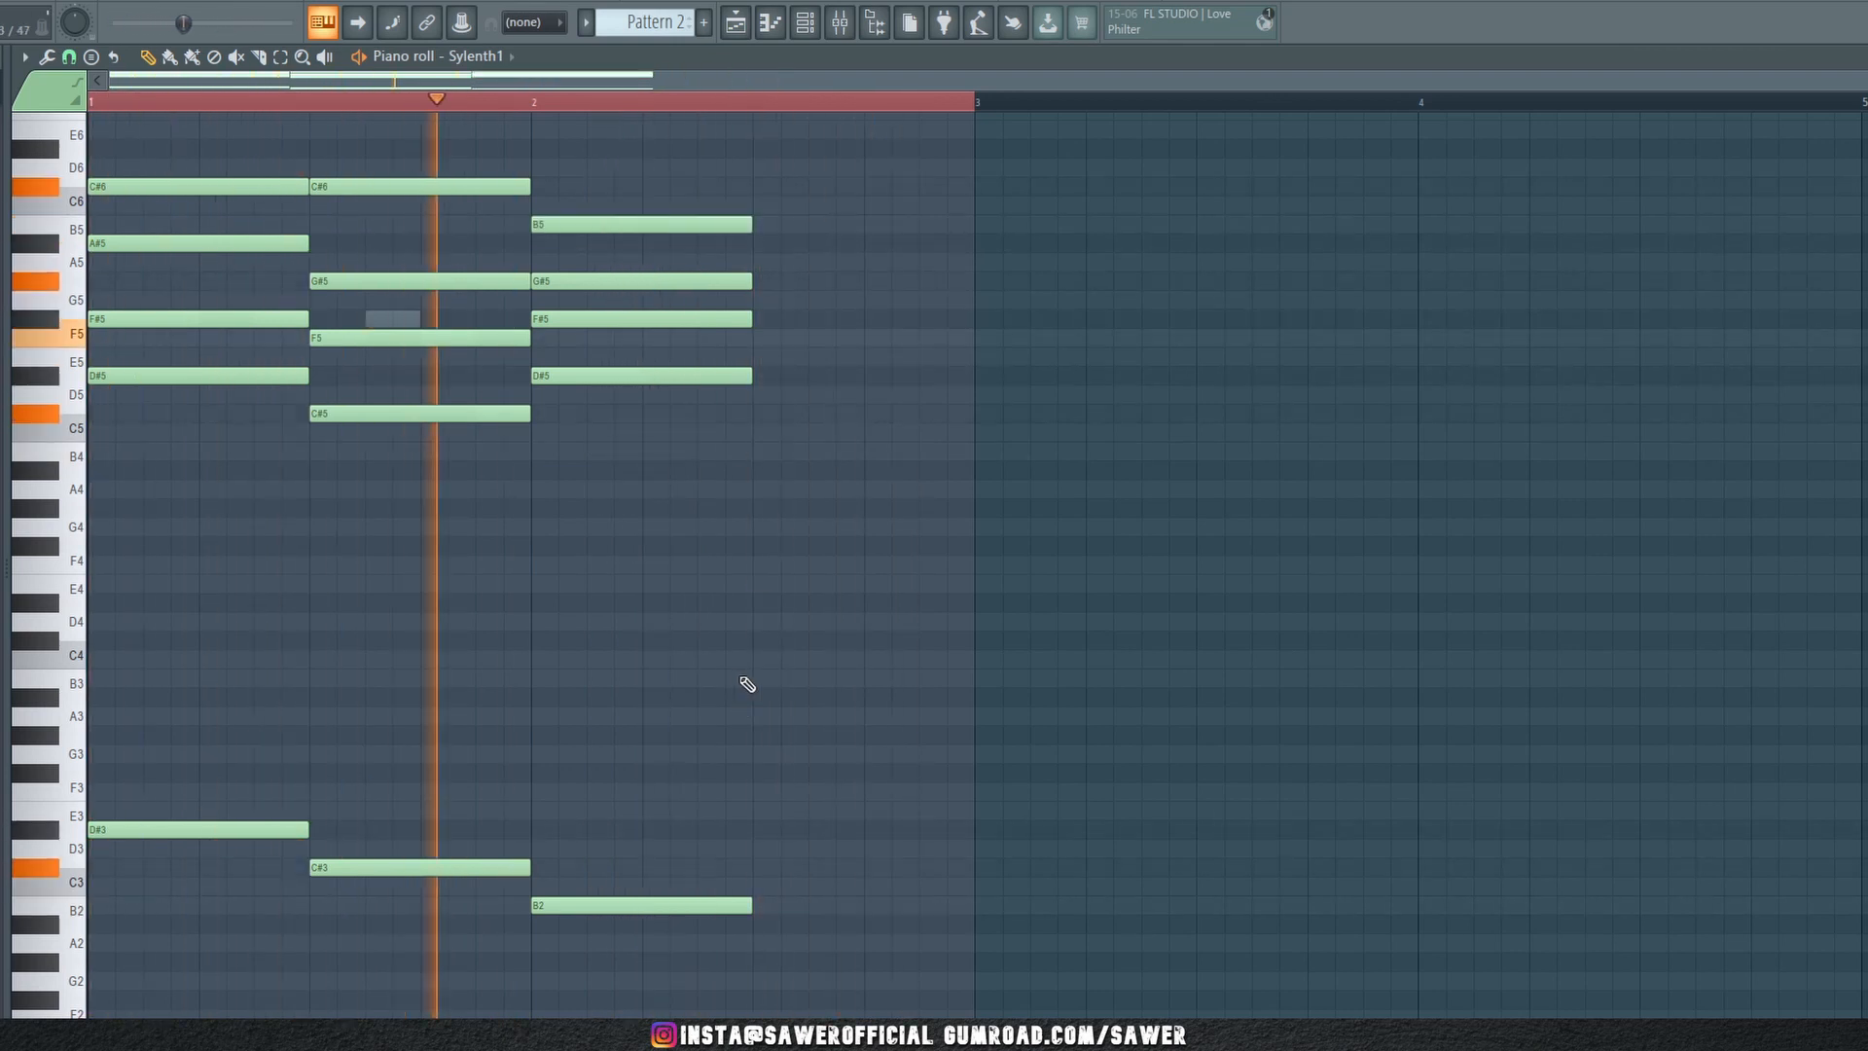
Extend all the notes of the third chord, including its B2 bass note, to one full bar
{"action": "left_click_drag", "start_coordinate": [652, 209], "coordinate": [672, 1010]}
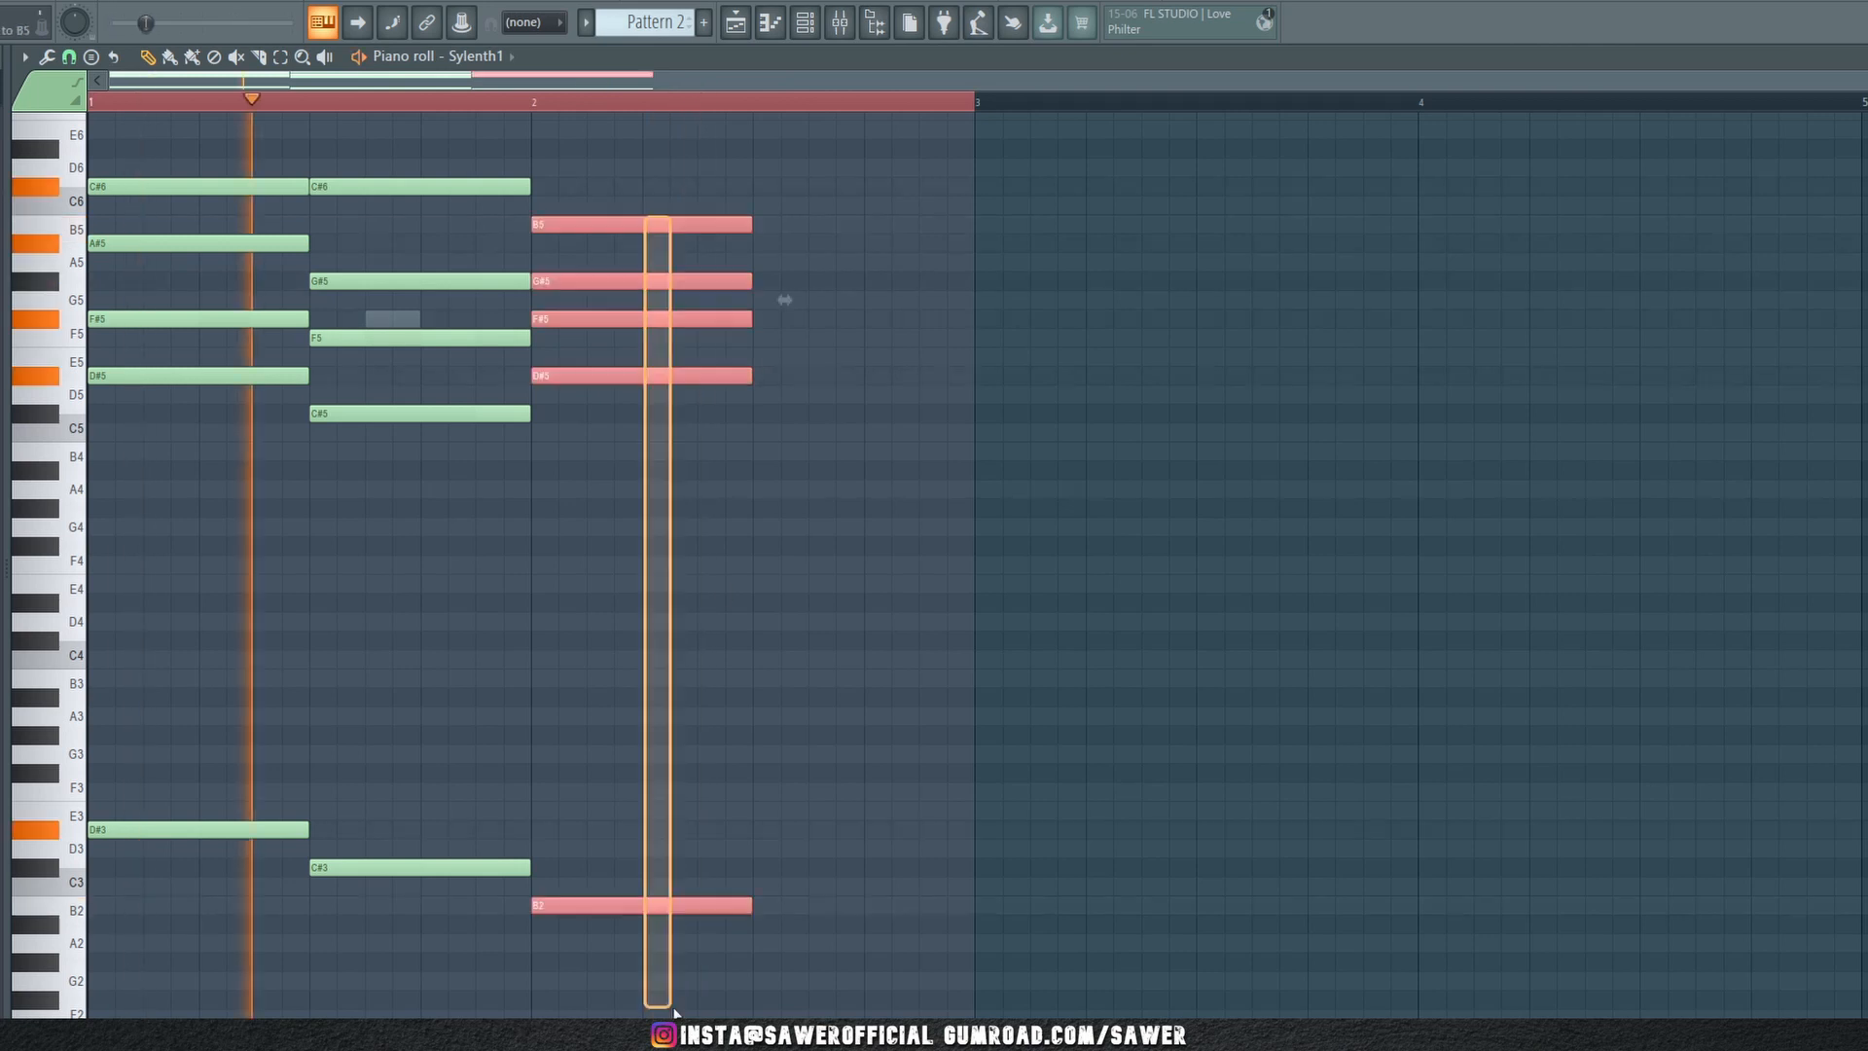
{"action": "left_click_drag", "start_coordinate": [750, 910], "coordinate": [973, 907]}
{"action": "key", "text": "space"}
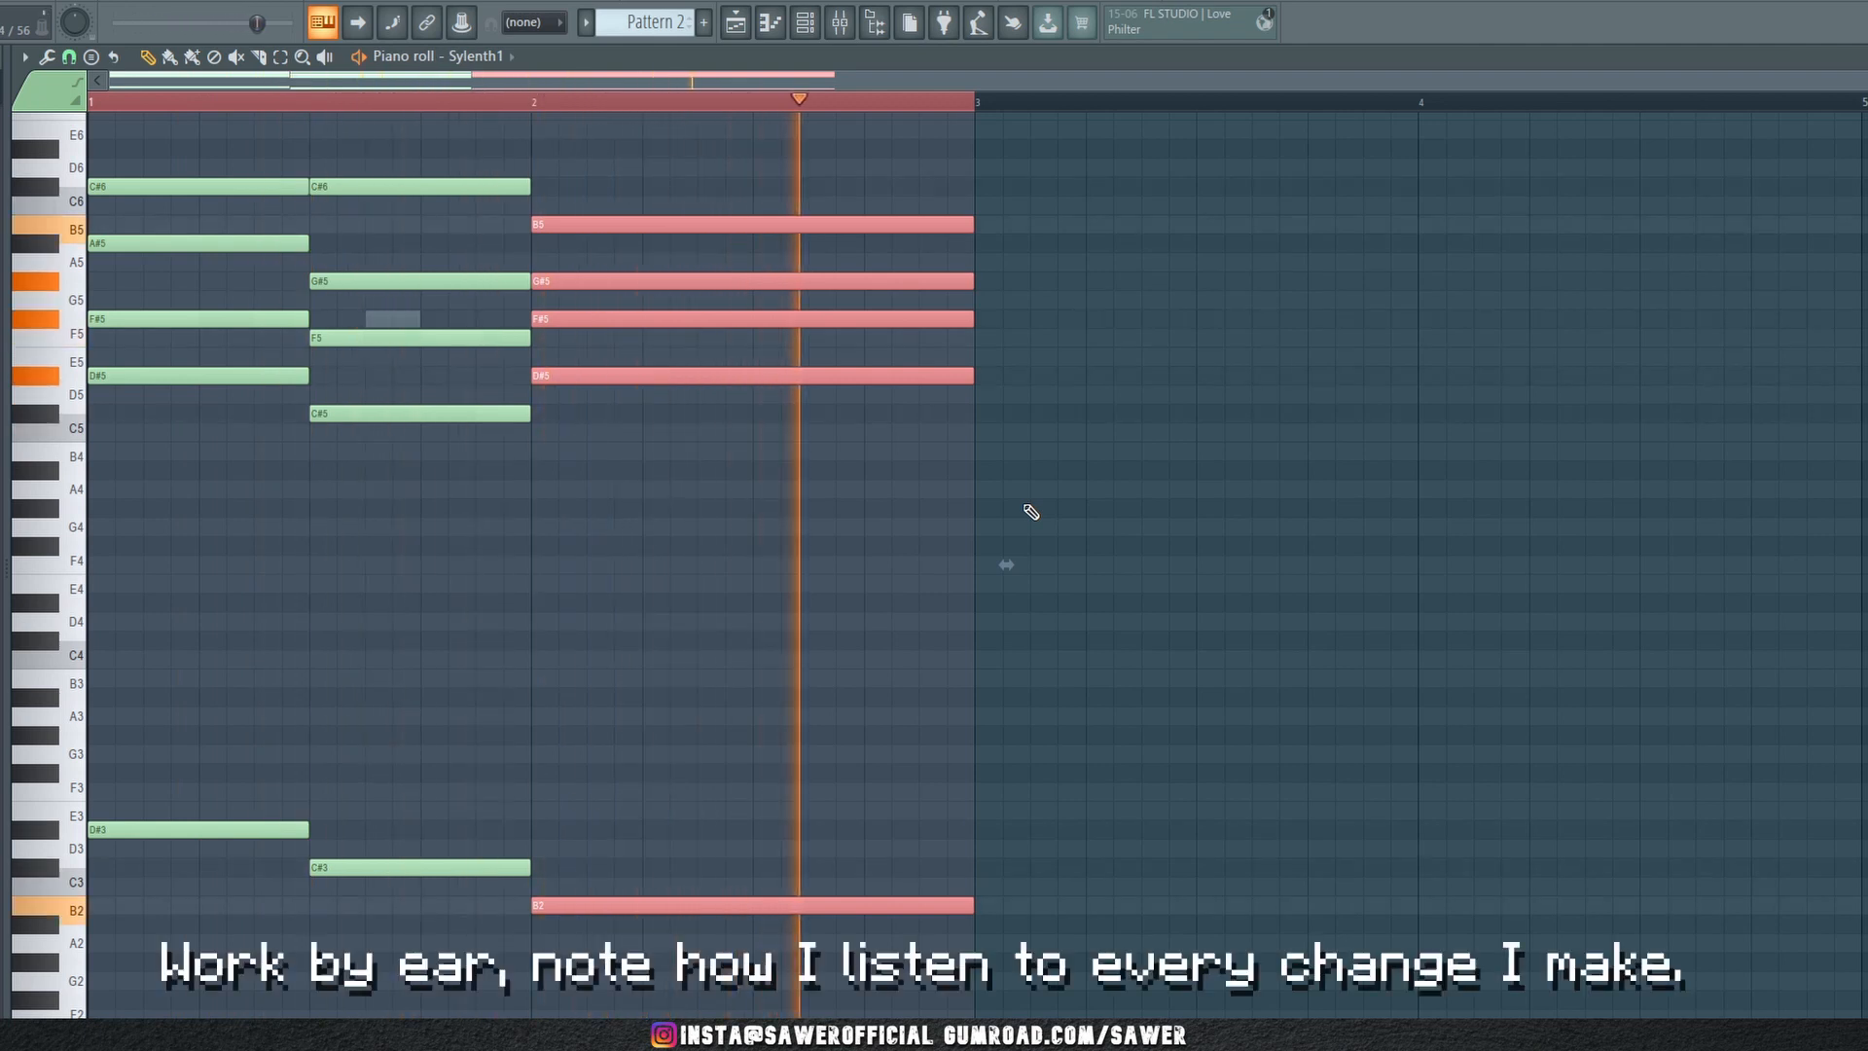
{"action": "left_click", "coordinate": [1032, 511], "text": "ctrl"}
Audition the third chord and try moving its G#5 note down an octave and back
{"action": "key", "text": "space"}
{"action": "key", "text": "space"}
{"action": "left_click", "coordinate": [658, 318]}
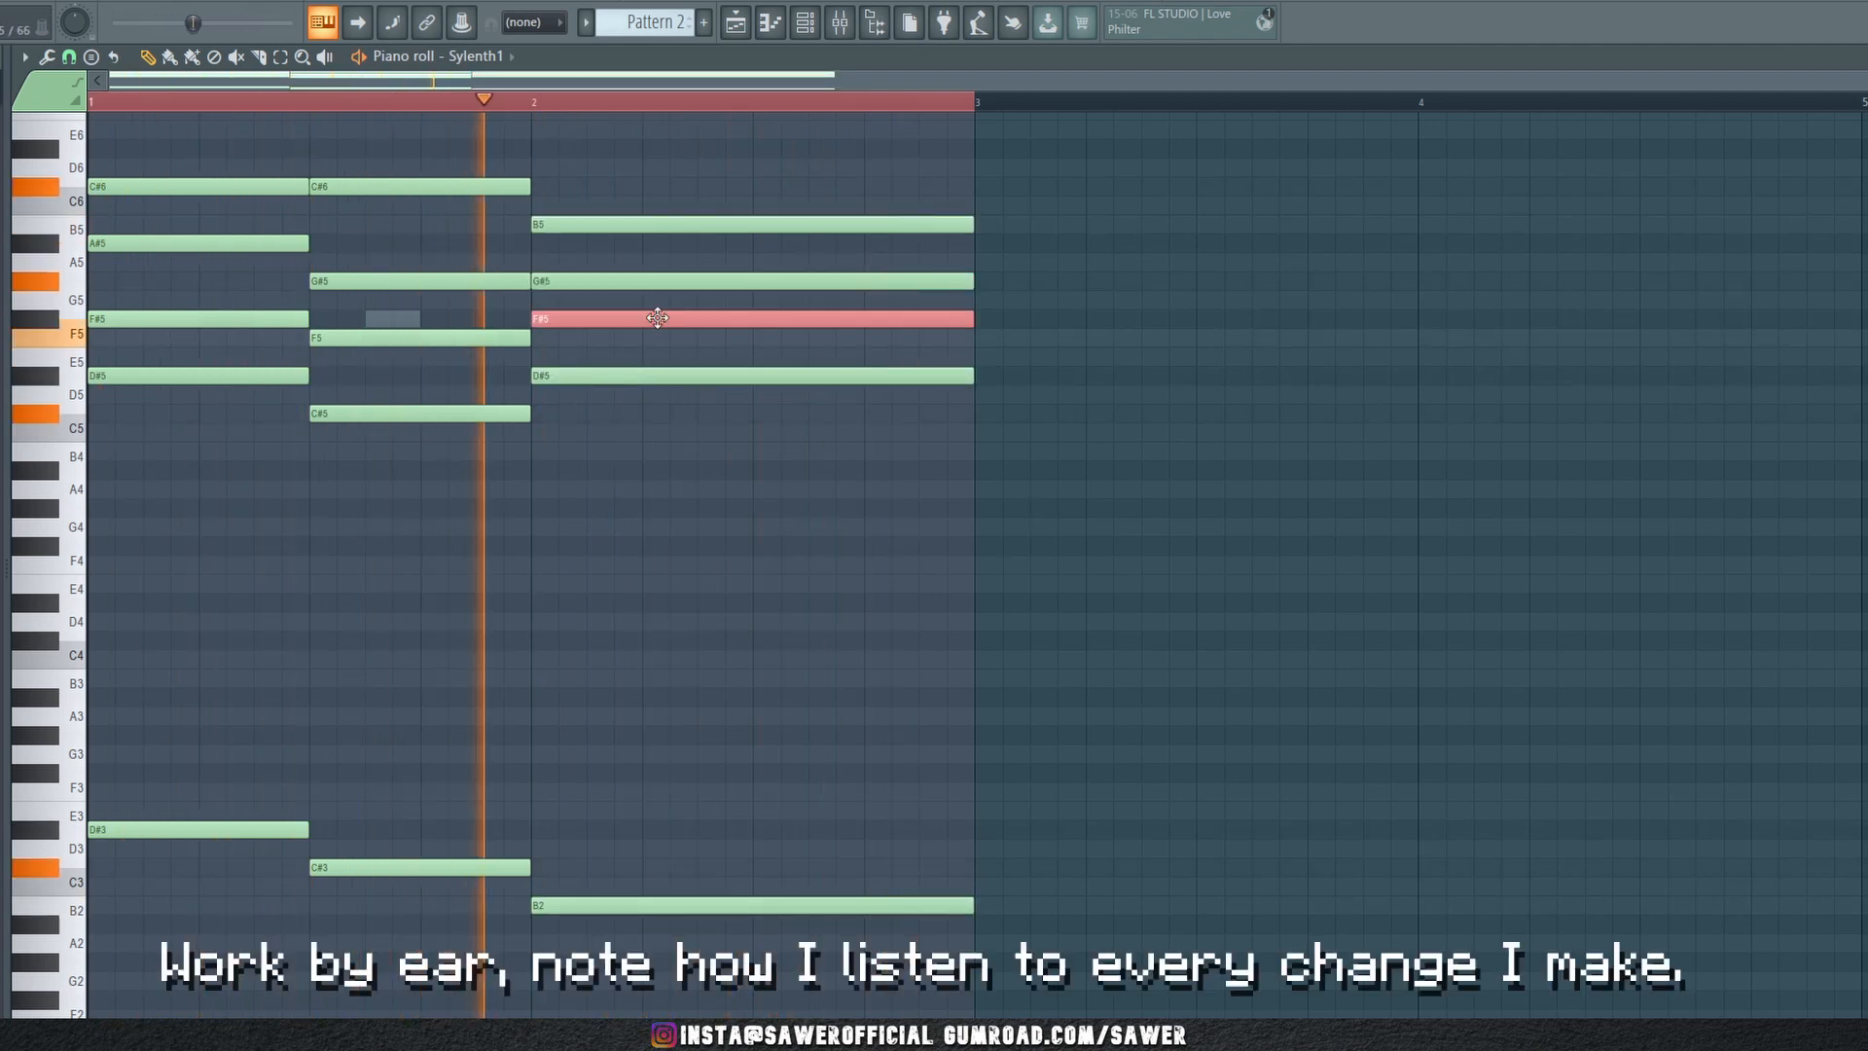
{"action": "left_click", "coordinate": [655, 282]}
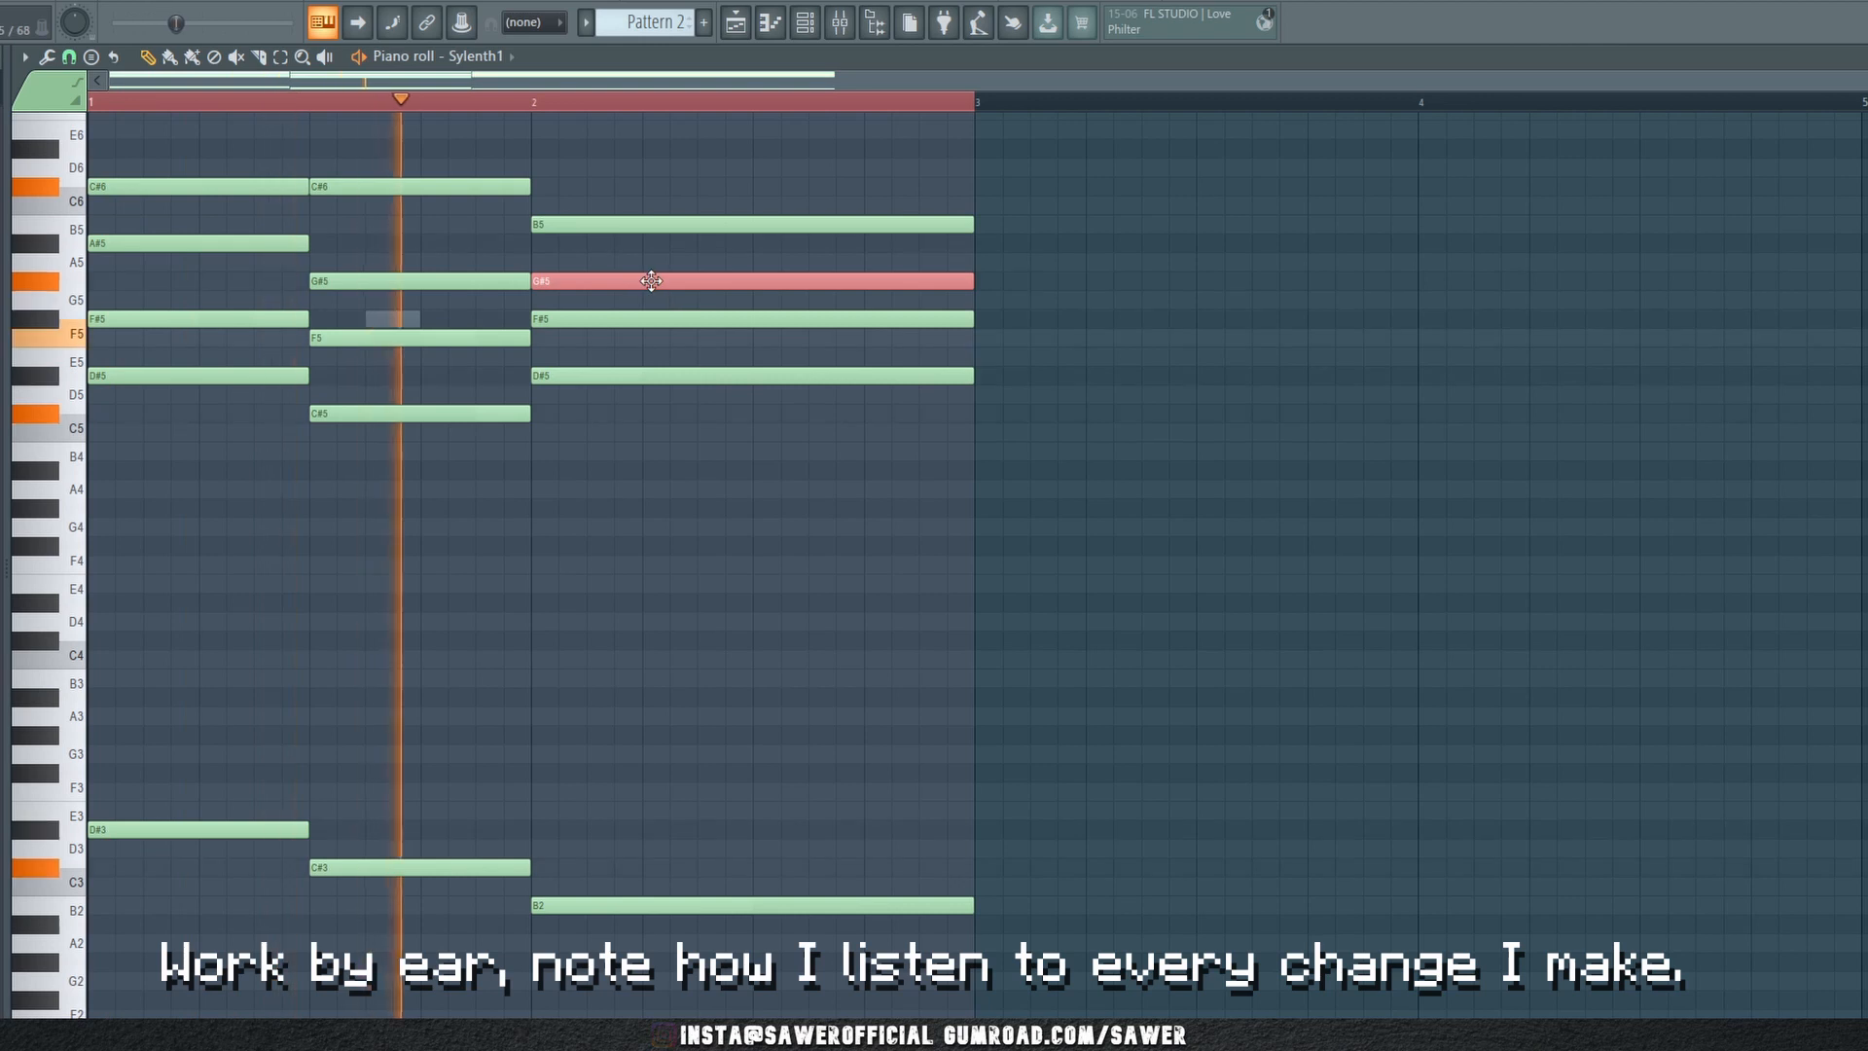
{"action": "key", "text": "ctrl+Down"}
{"action": "key", "text": "ctrl+Up"}
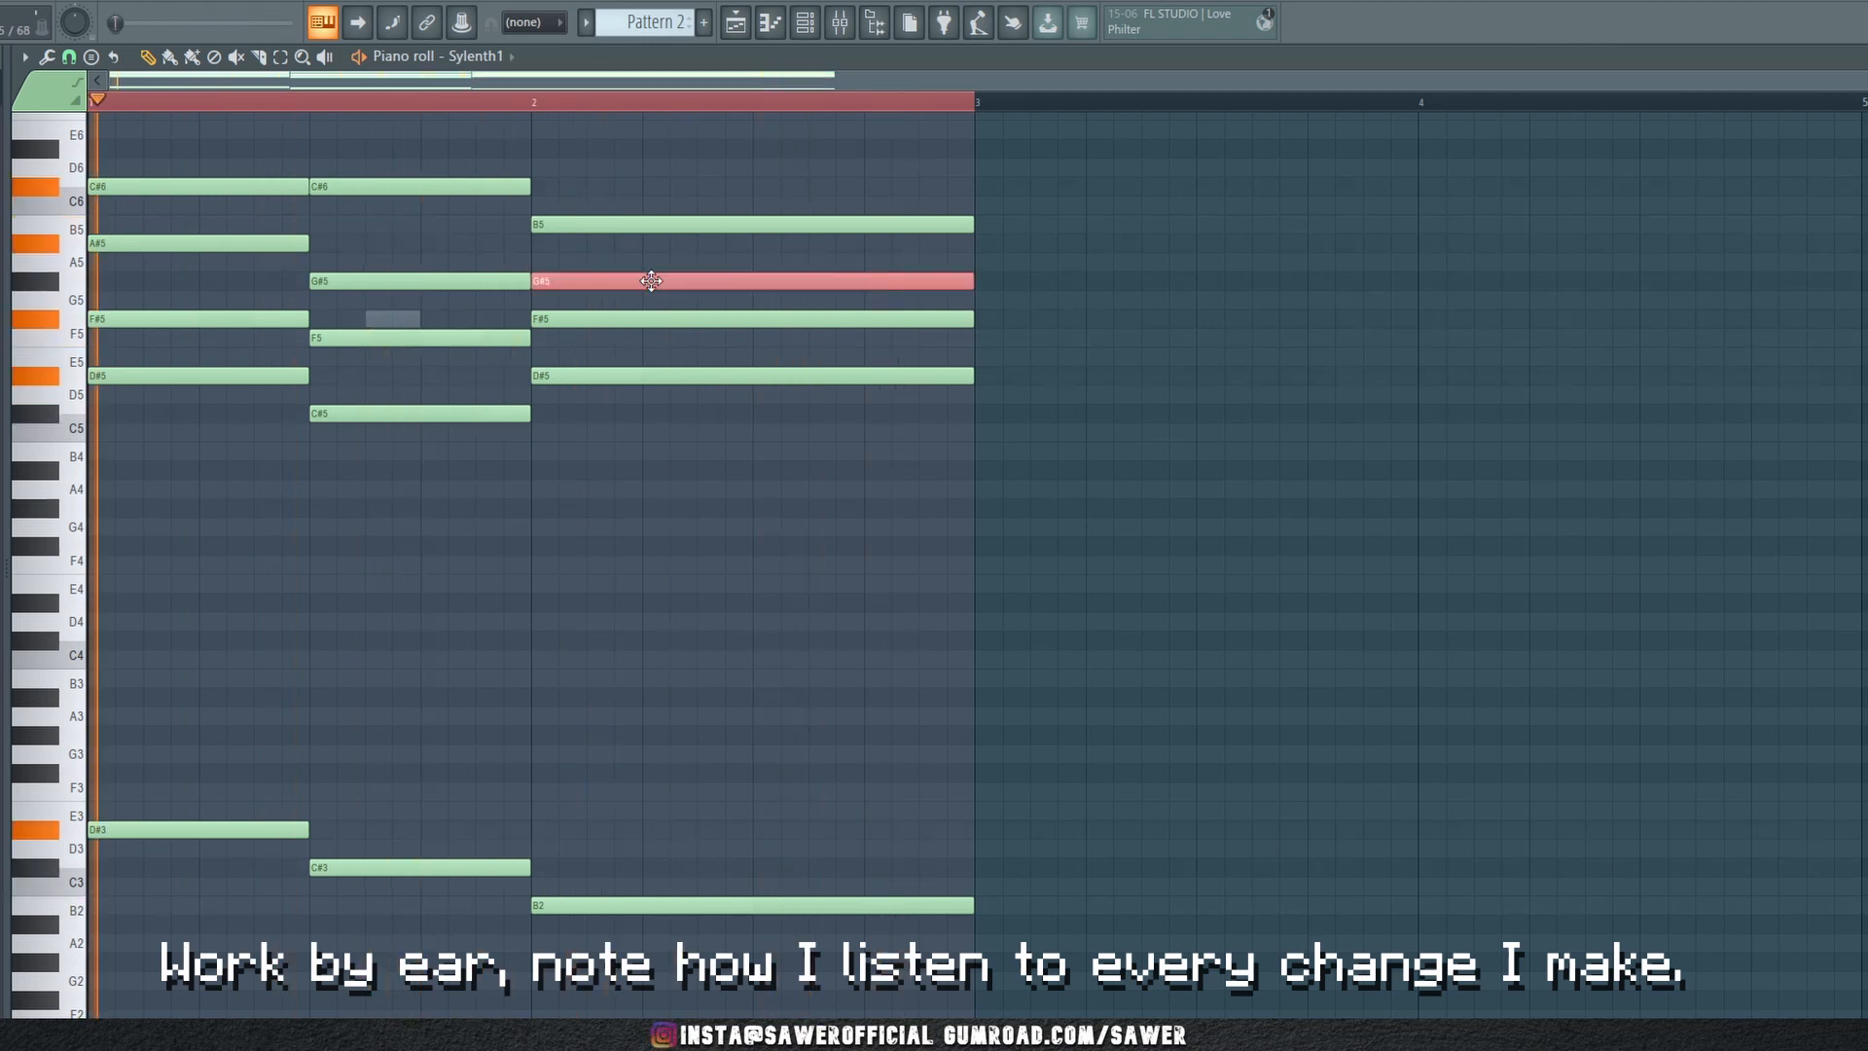
{"action": "key", "text": "ctrl+d"}
Transpose the B5 note of the third chord down one octave to B4 and audition it
{"action": "left_click", "coordinate": [695, 223]}
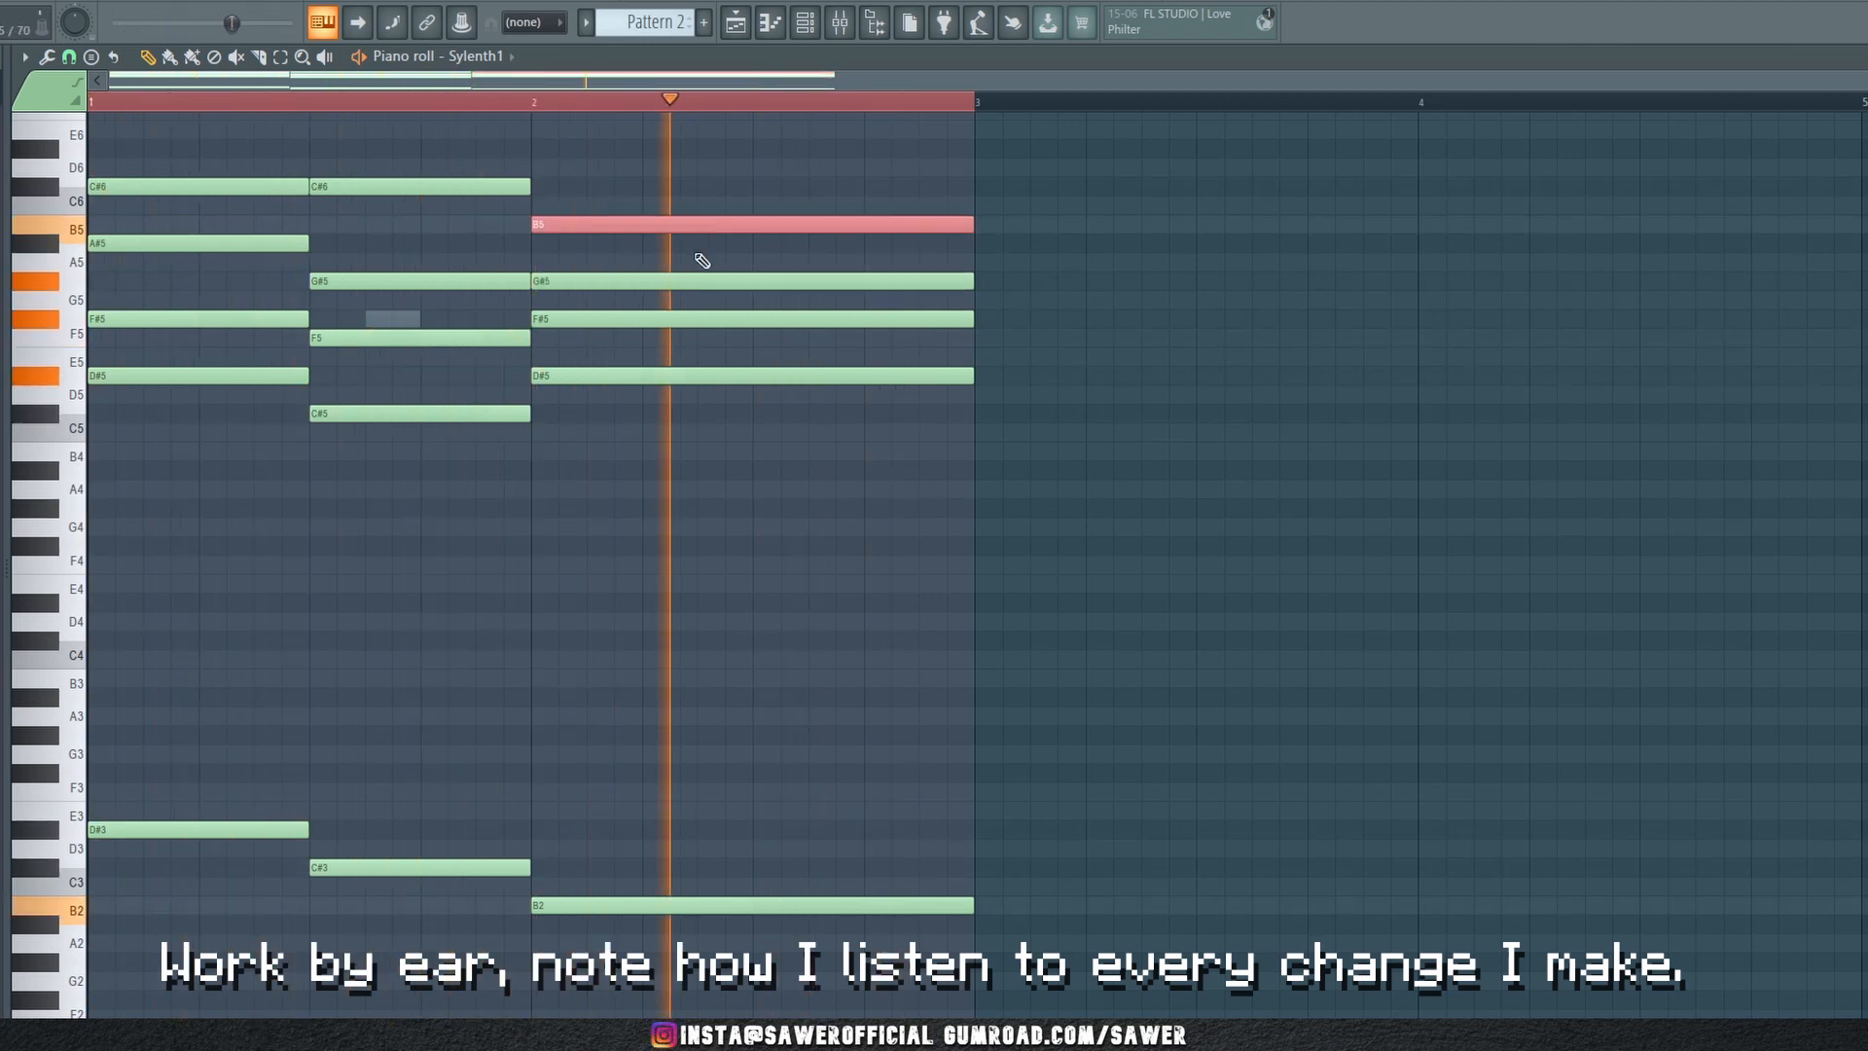
{"action": "key", "text": "ctrl+Down"}
{"action": "key", "text": "space"}
{"action": "key", "text": "ctrl+d"}
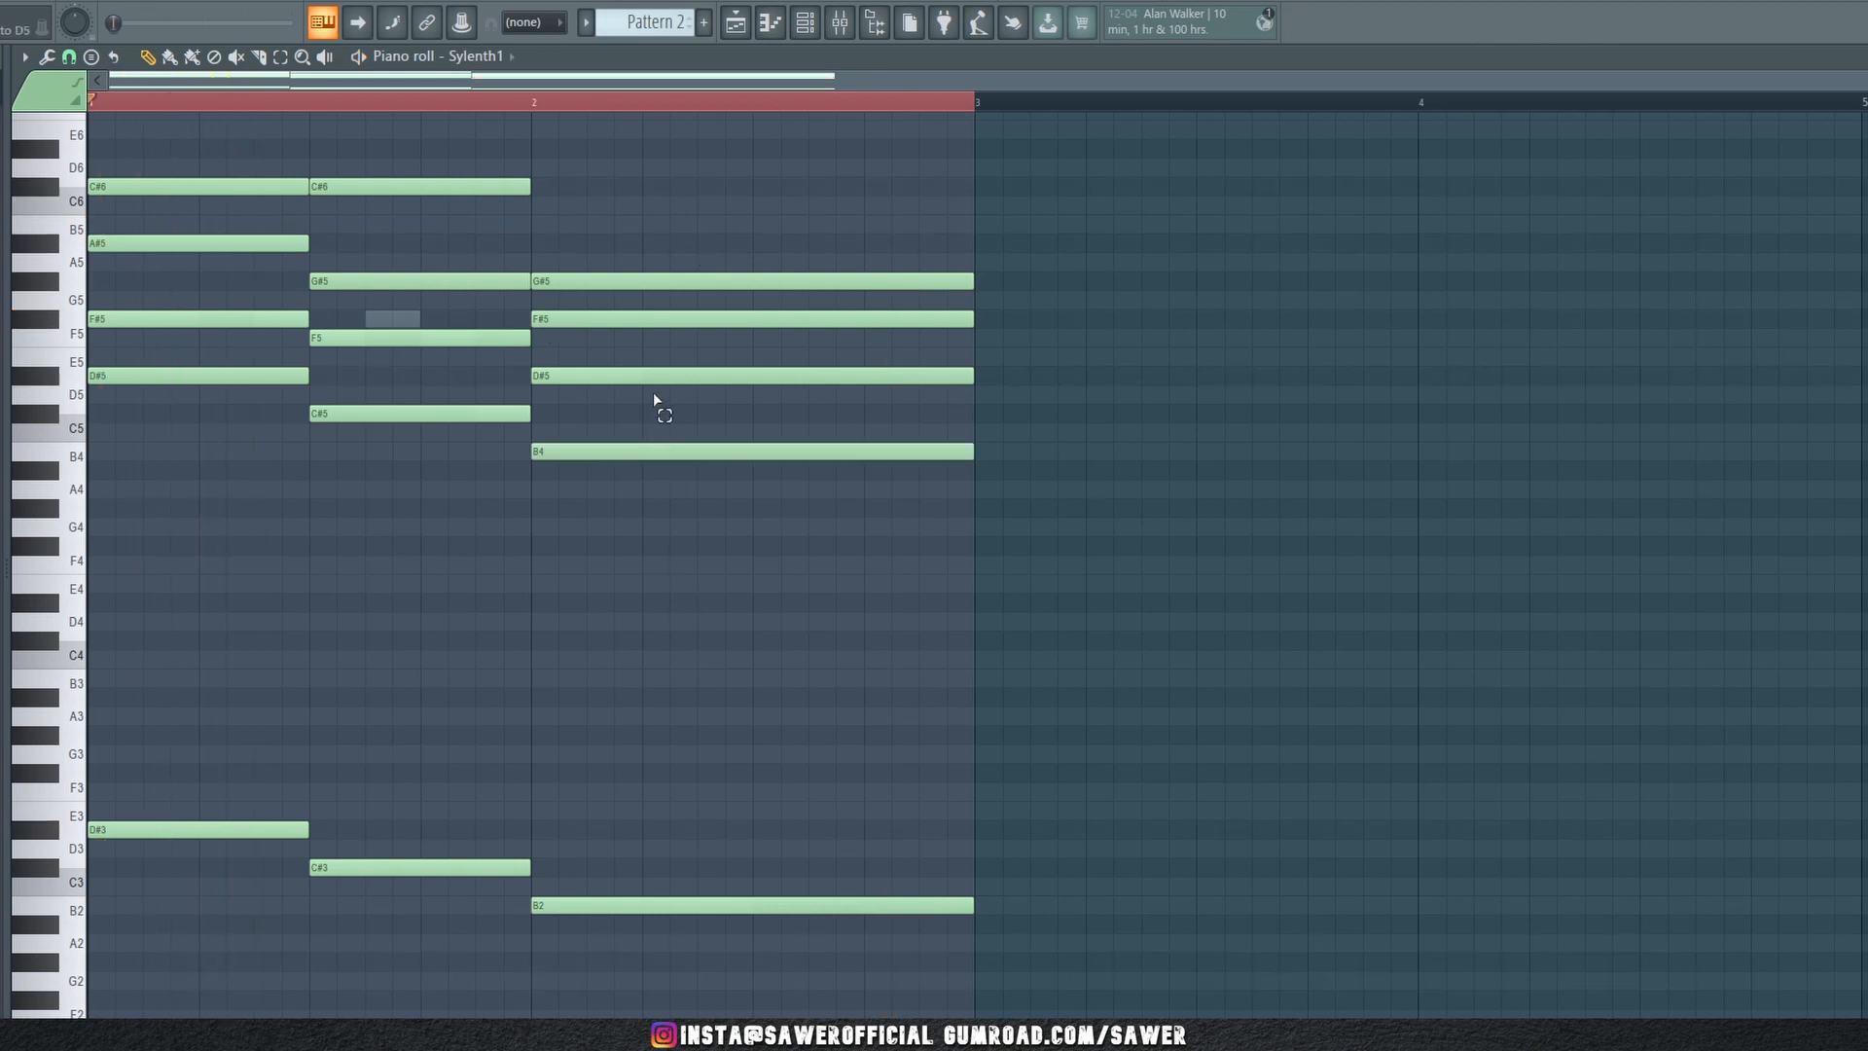
Try the third chord's D#5 note one octave higher at D#6, then return it to D#5
{"action": "key", "text": "ctrl+Up"}
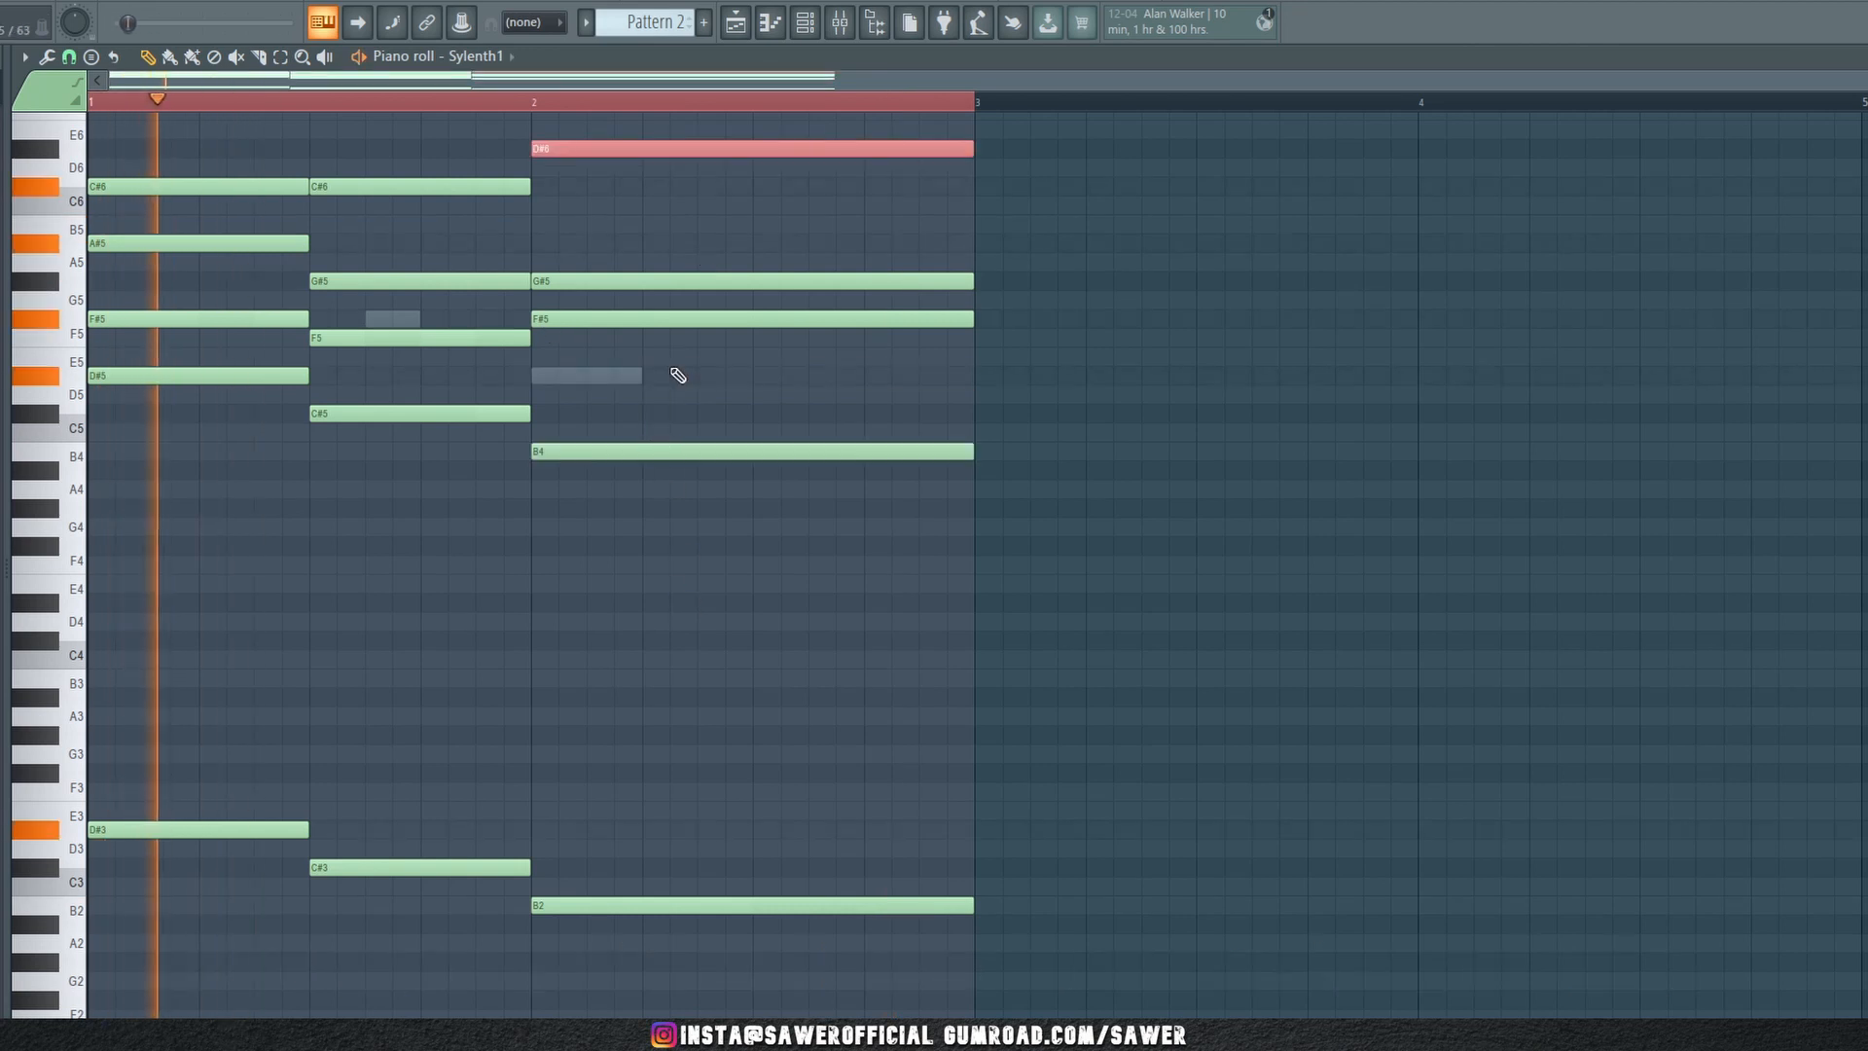
{"action": "key", "text": "space"}
{"action": "key", "text": "ctrl+d"}
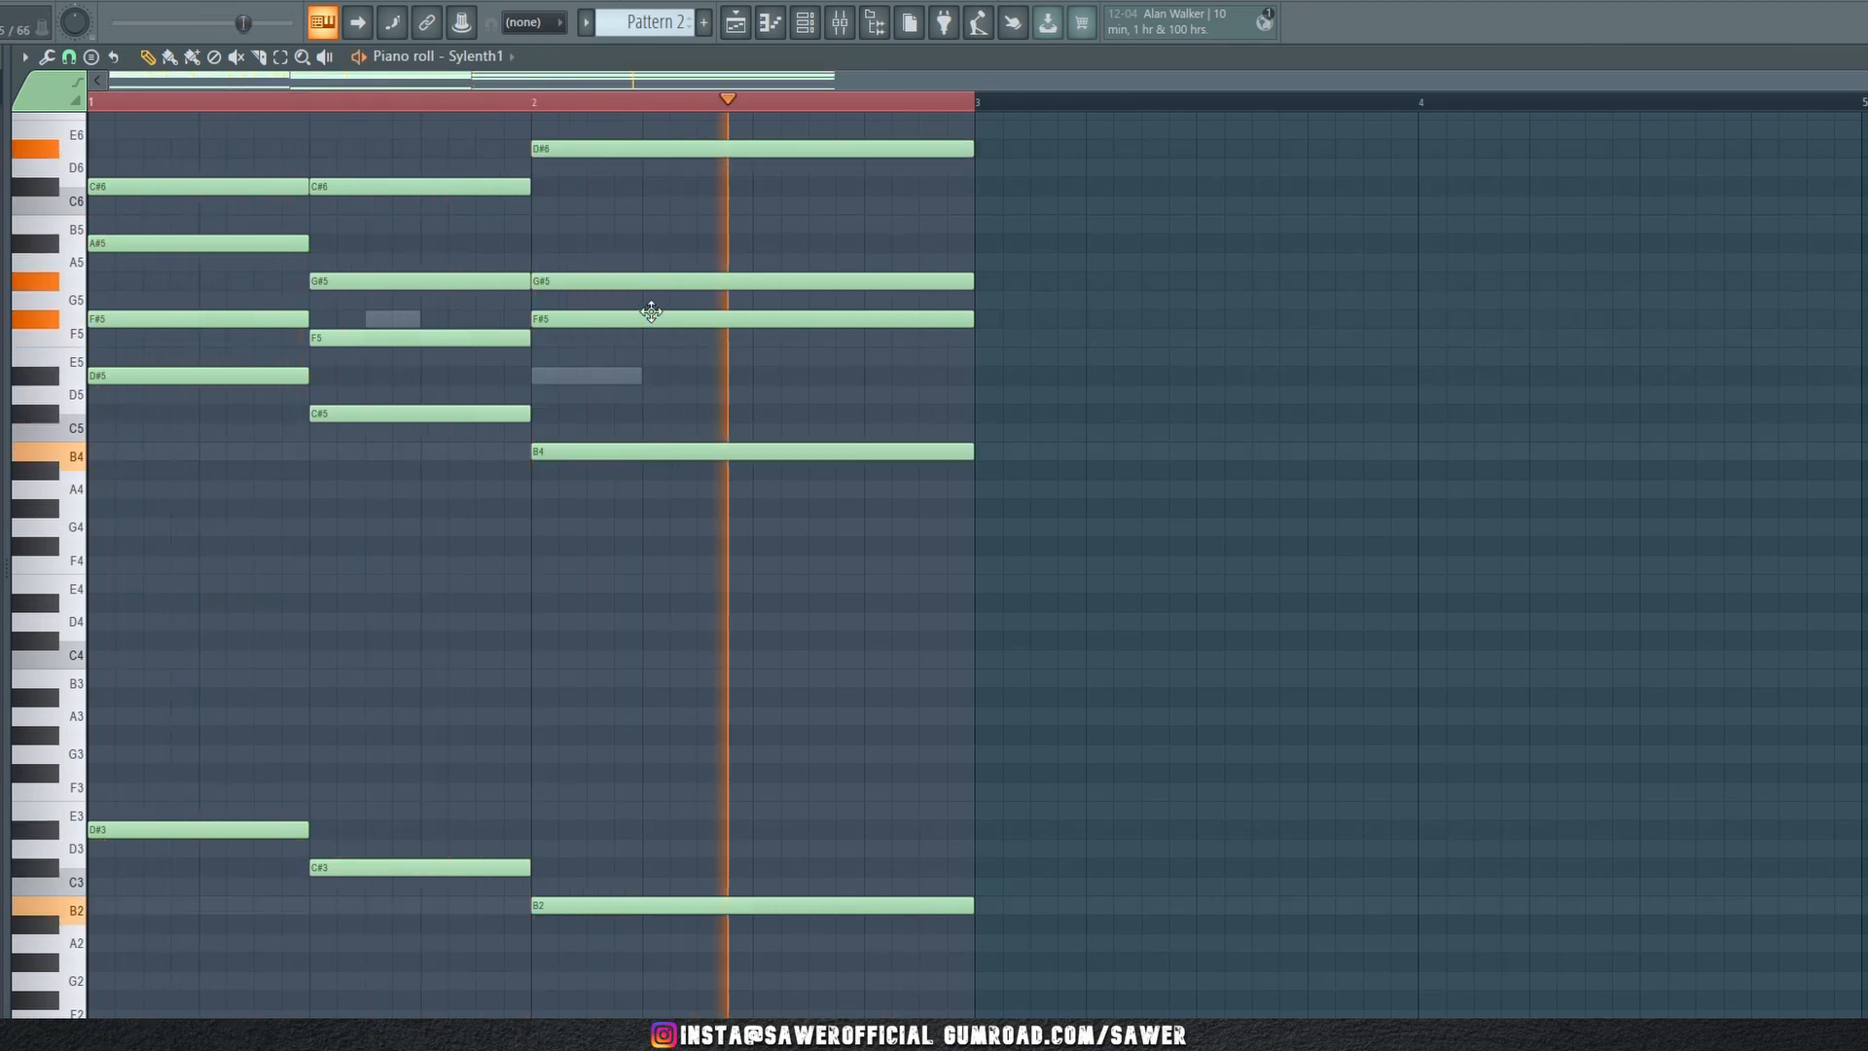
{"action": "left_click", "coordinate": [606, 148]}
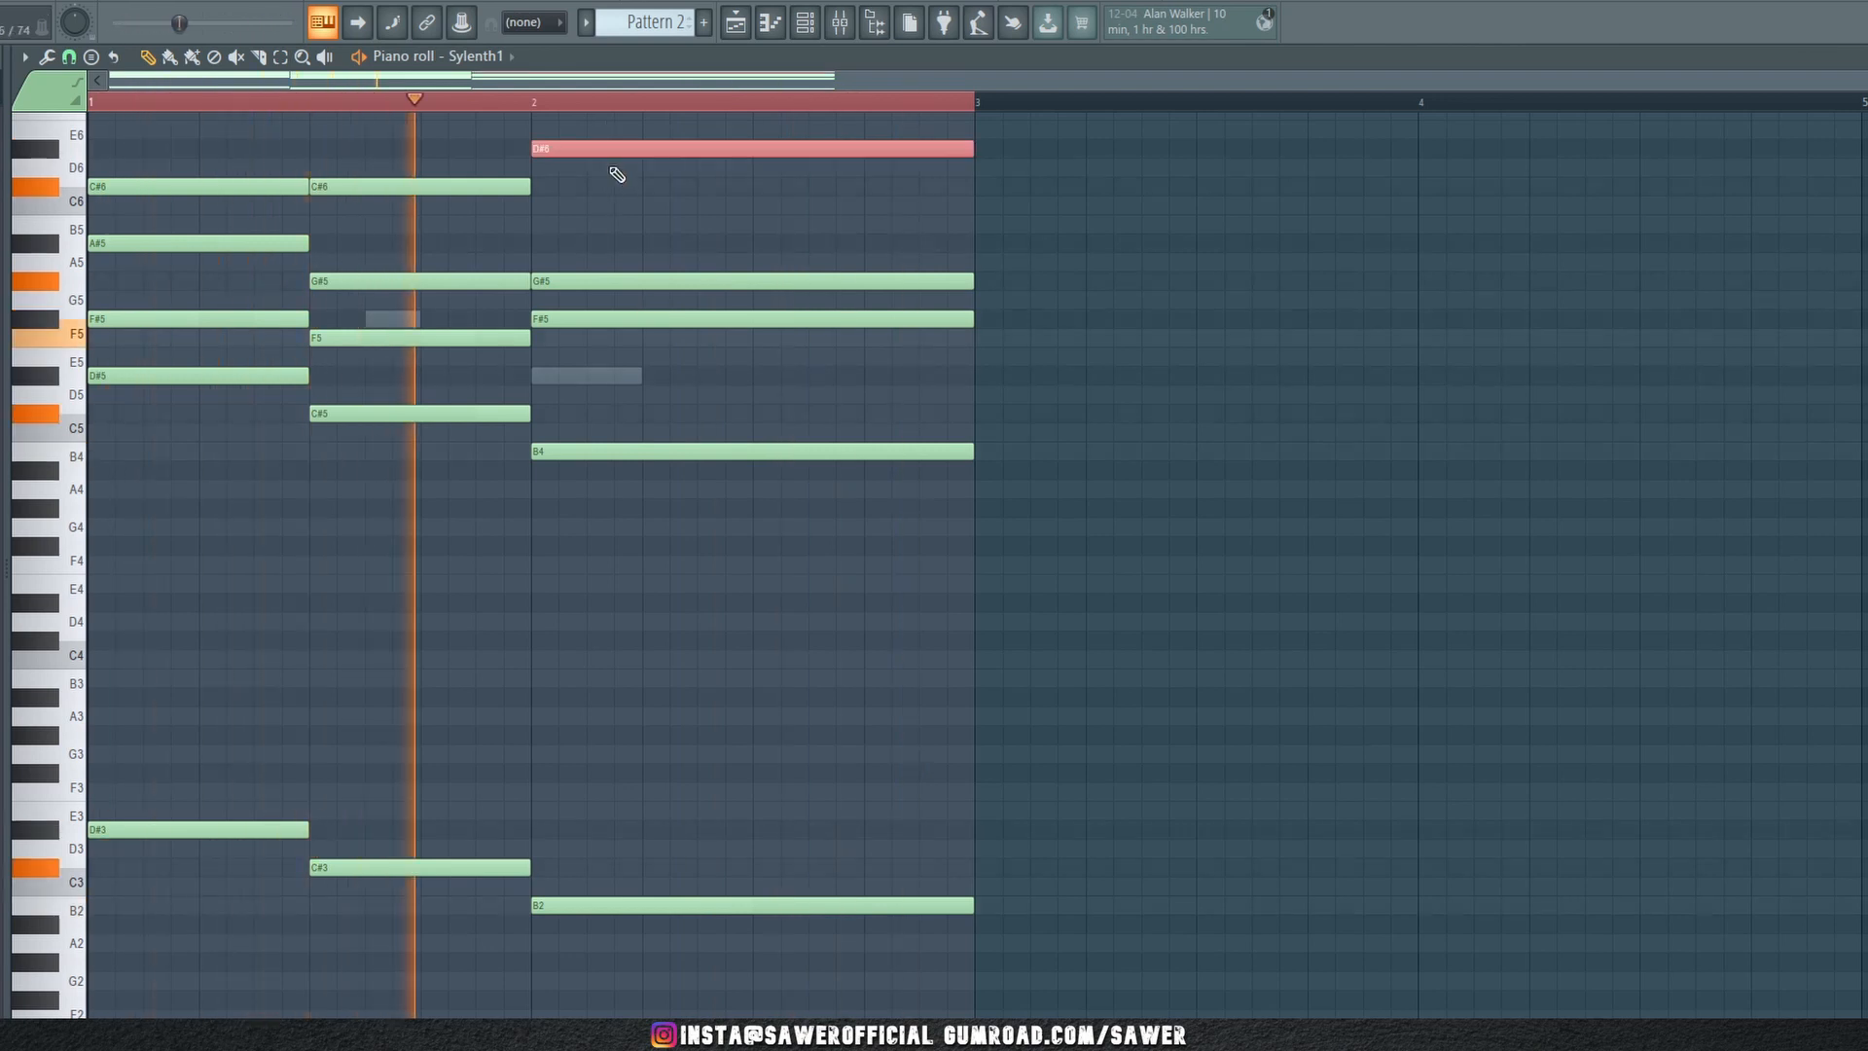
{"action": "key", "text": "ctrl+Down"}
Transpose the F#5 note of the third chord up one octave to F#6 and audition the progression
{"action": "left_click", "coordinate": [739, 323]}
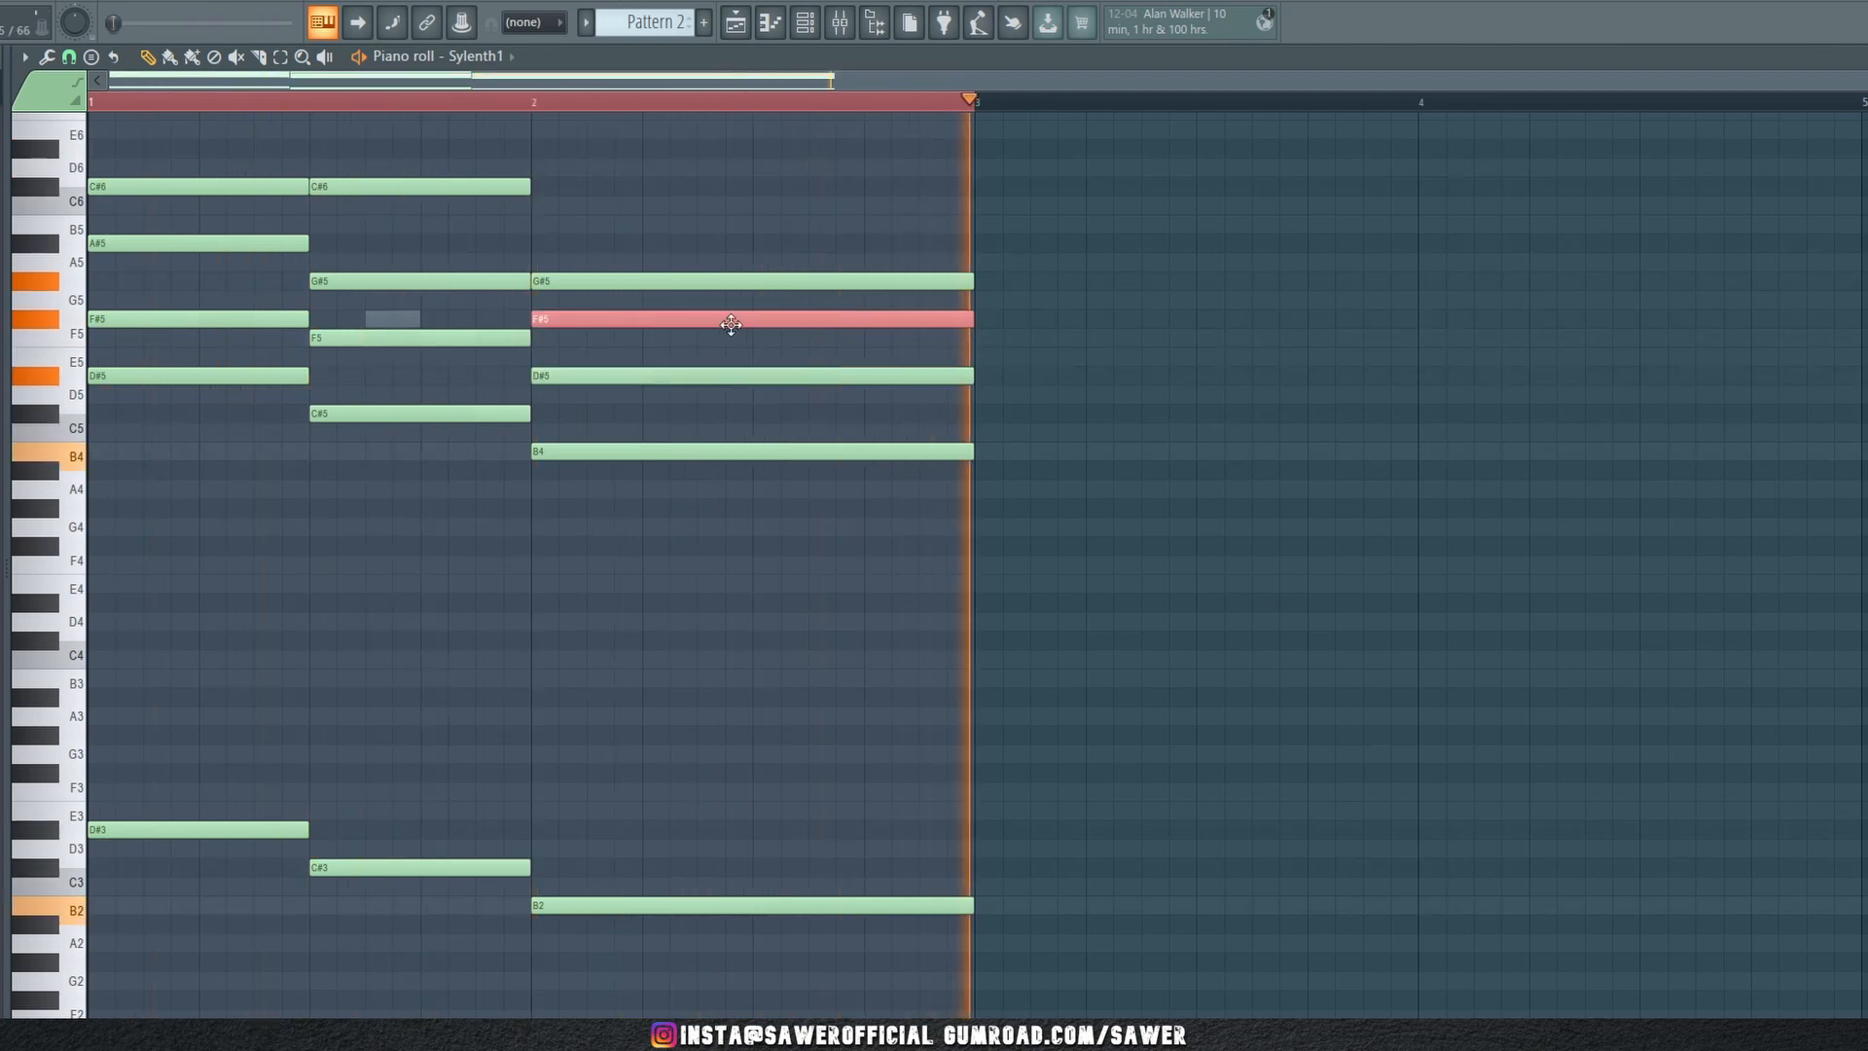
{"action": "key", "text": "ctrl+Up"}
{"action": "key", "text": "ctrl+d"}
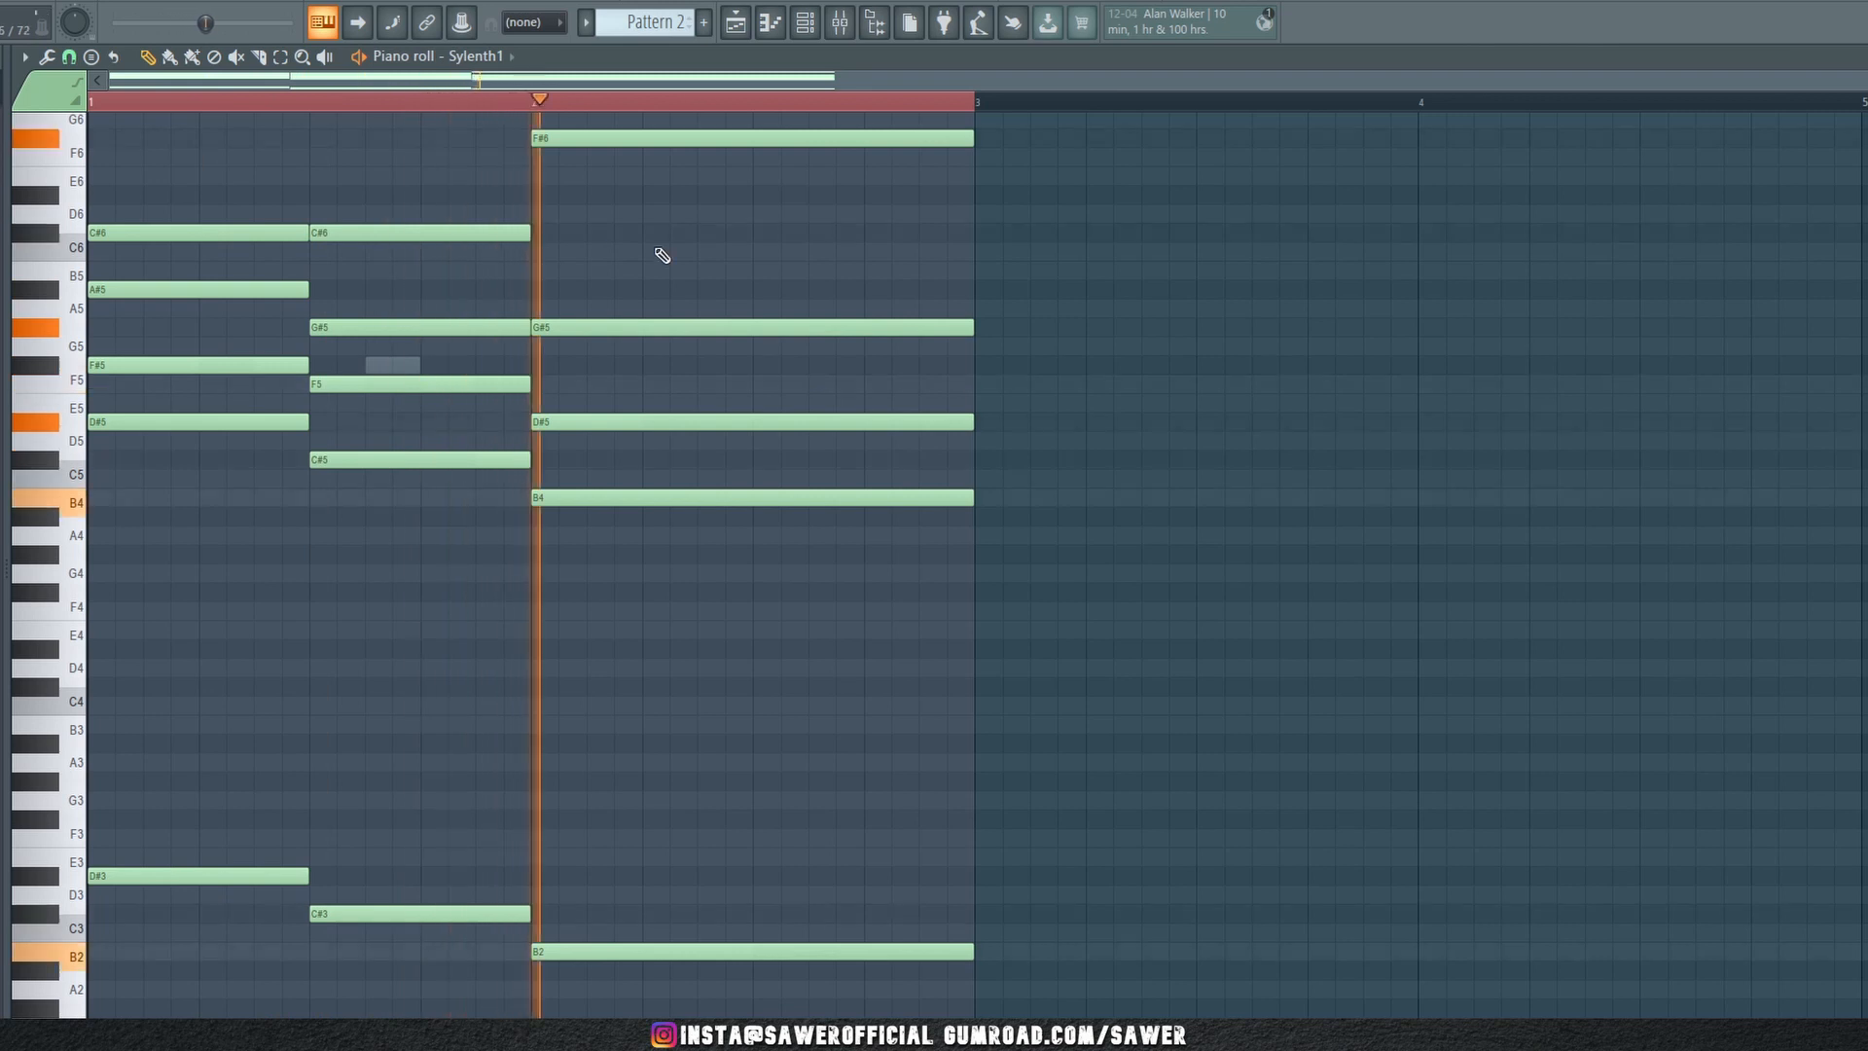
{"action": "scroll", "coordinate": [862, 288], "scroll_direction": "up", "scroll_amount": 1}
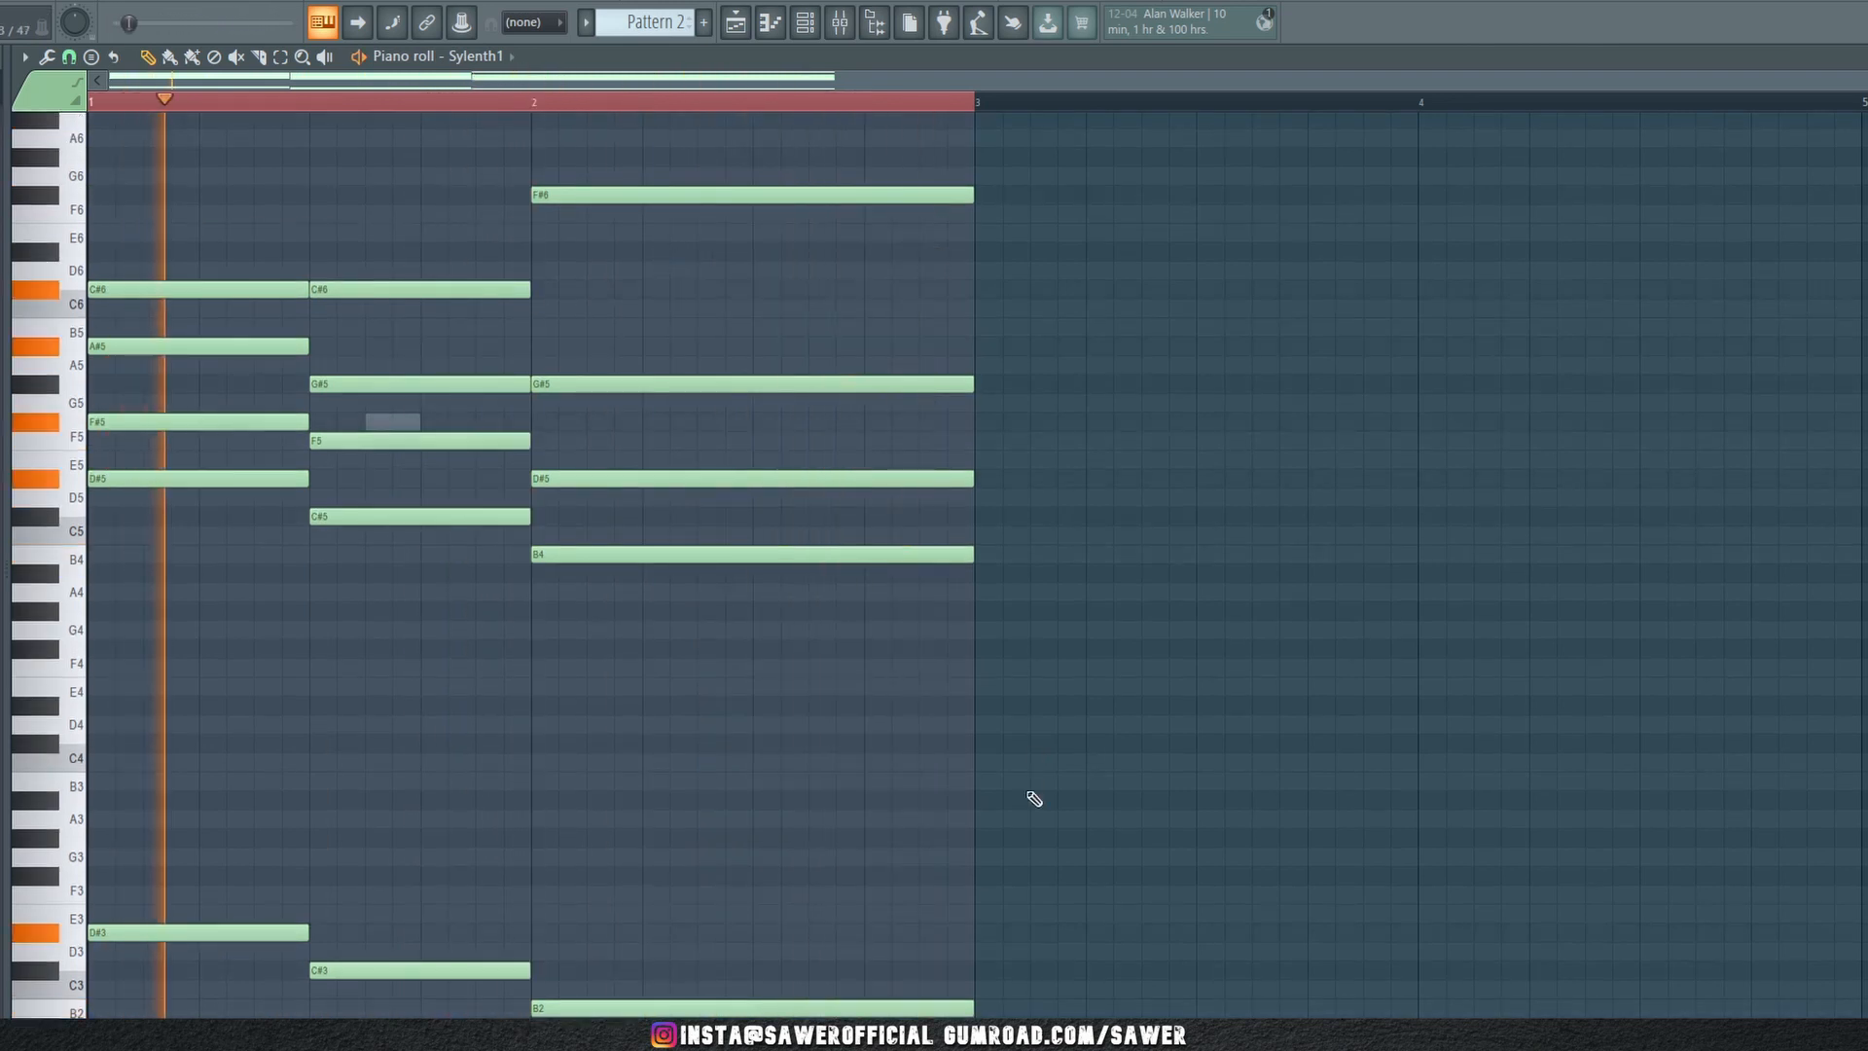
{"action": "scroll", "coordinate": [1016, 788], "scroll_direction": "down", "scroll_amount": 1}
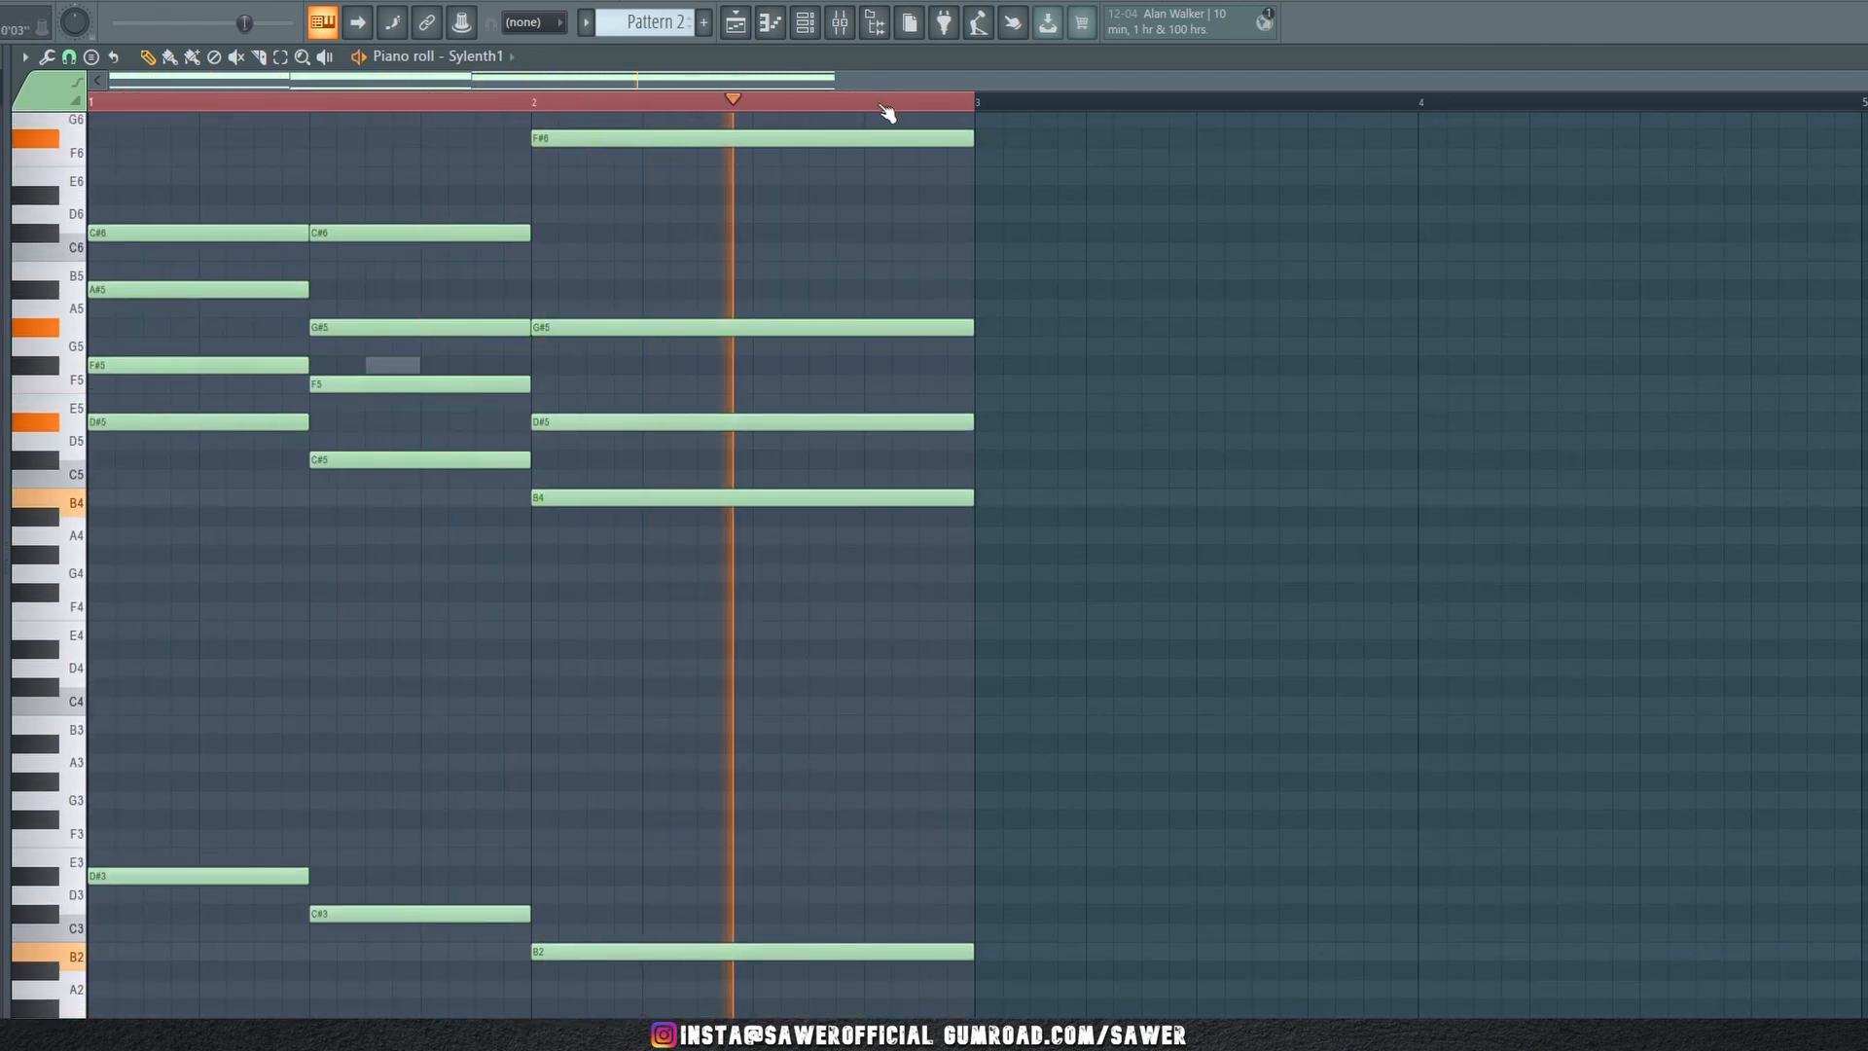
Add a one-bar F#3 bass note in bar 3 and a half-bar B2 bass note at the start of bar 4
{"action": "scroll", "coordinate": [887, 113], "scroll_direction": "down", "scroll_amount": 1}
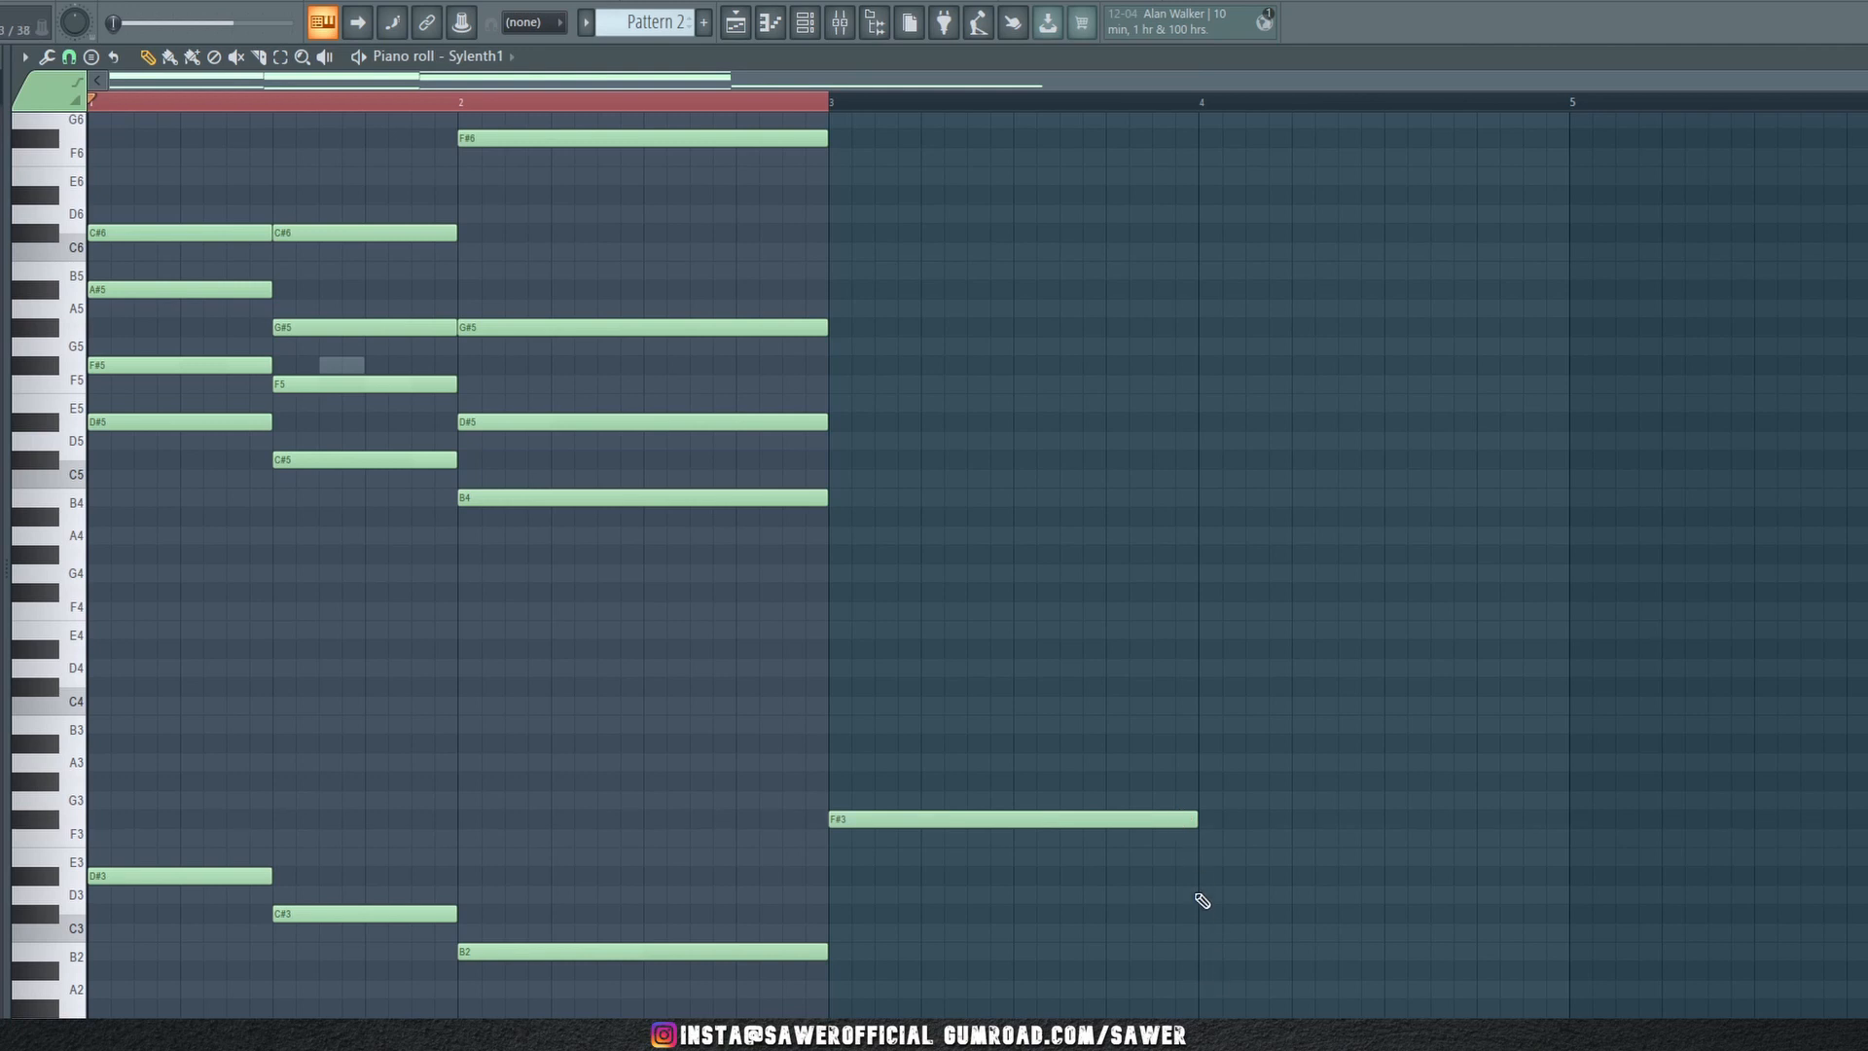
{"action": "left_click_drag", "start_coordinate": [1195, 894], "coordinate": [1197, 913]}
{"action": "key", "text": "space"}
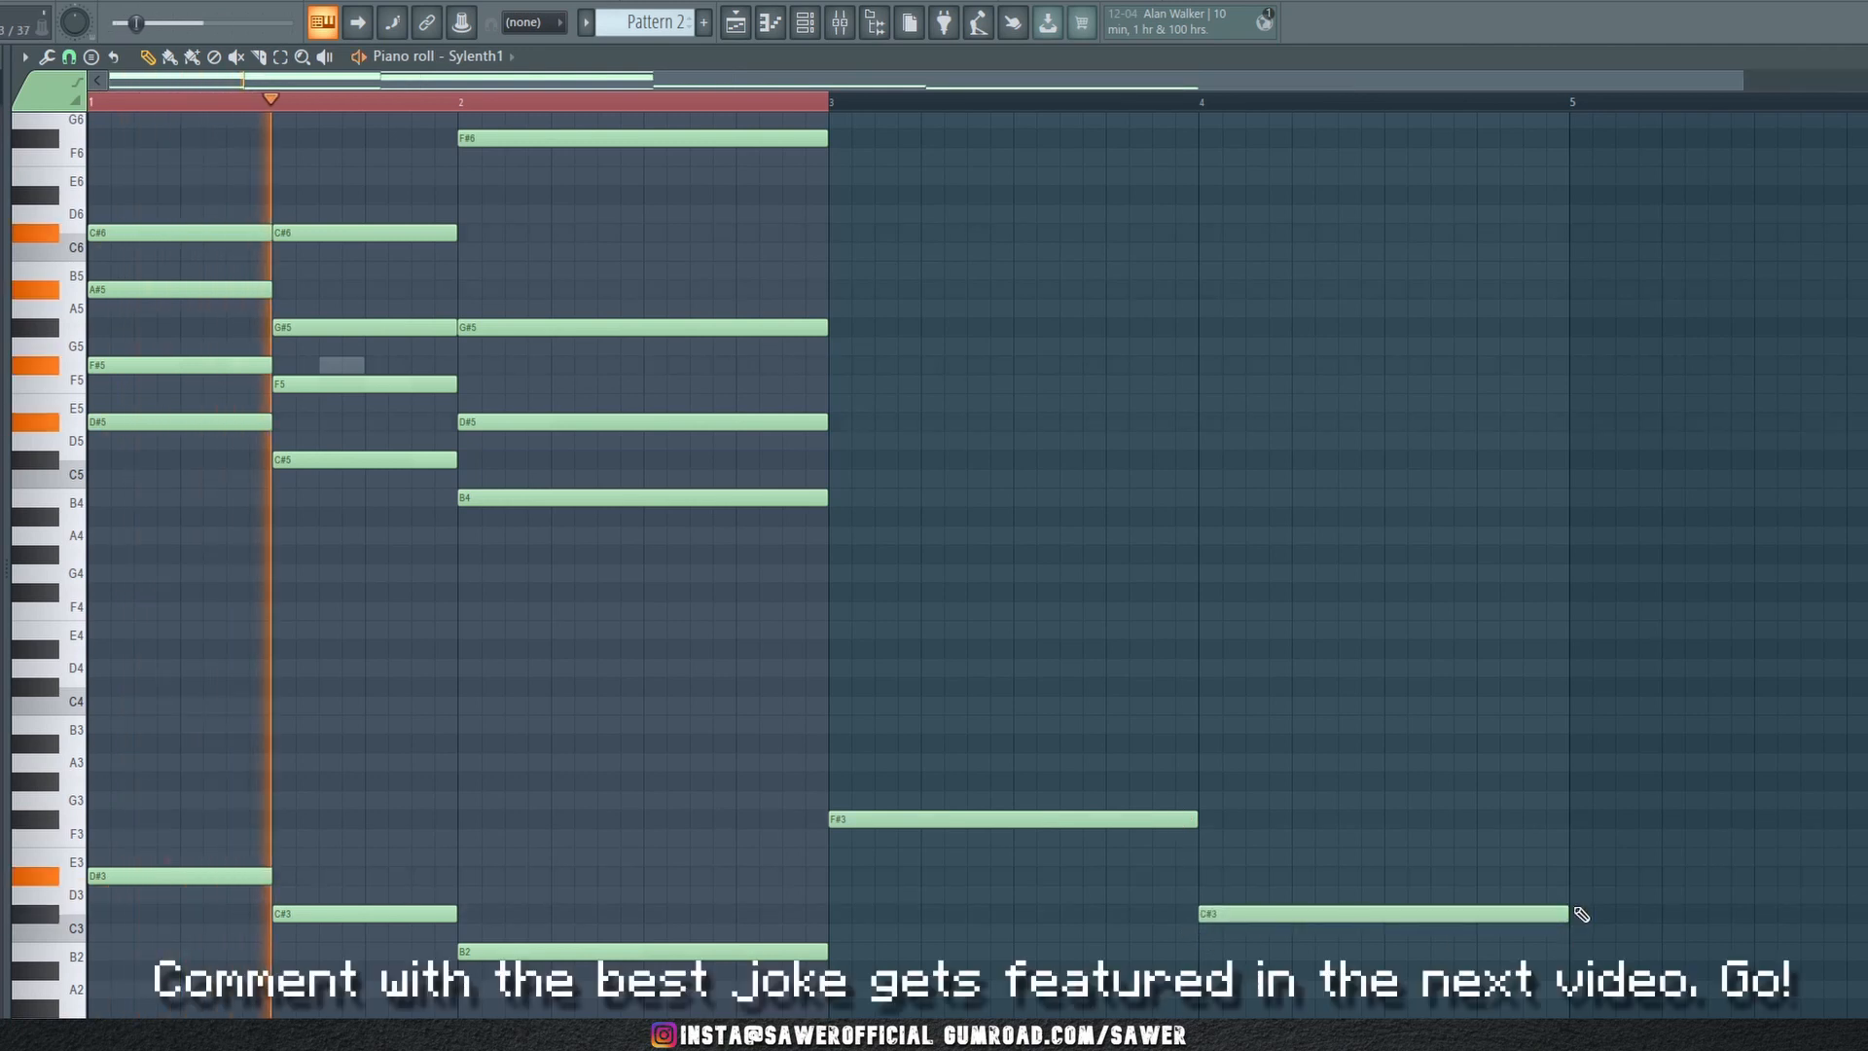
{"action": "left_click_drag", "start_coordinate": [1569, 913], "coordinate": [1383, 913]}
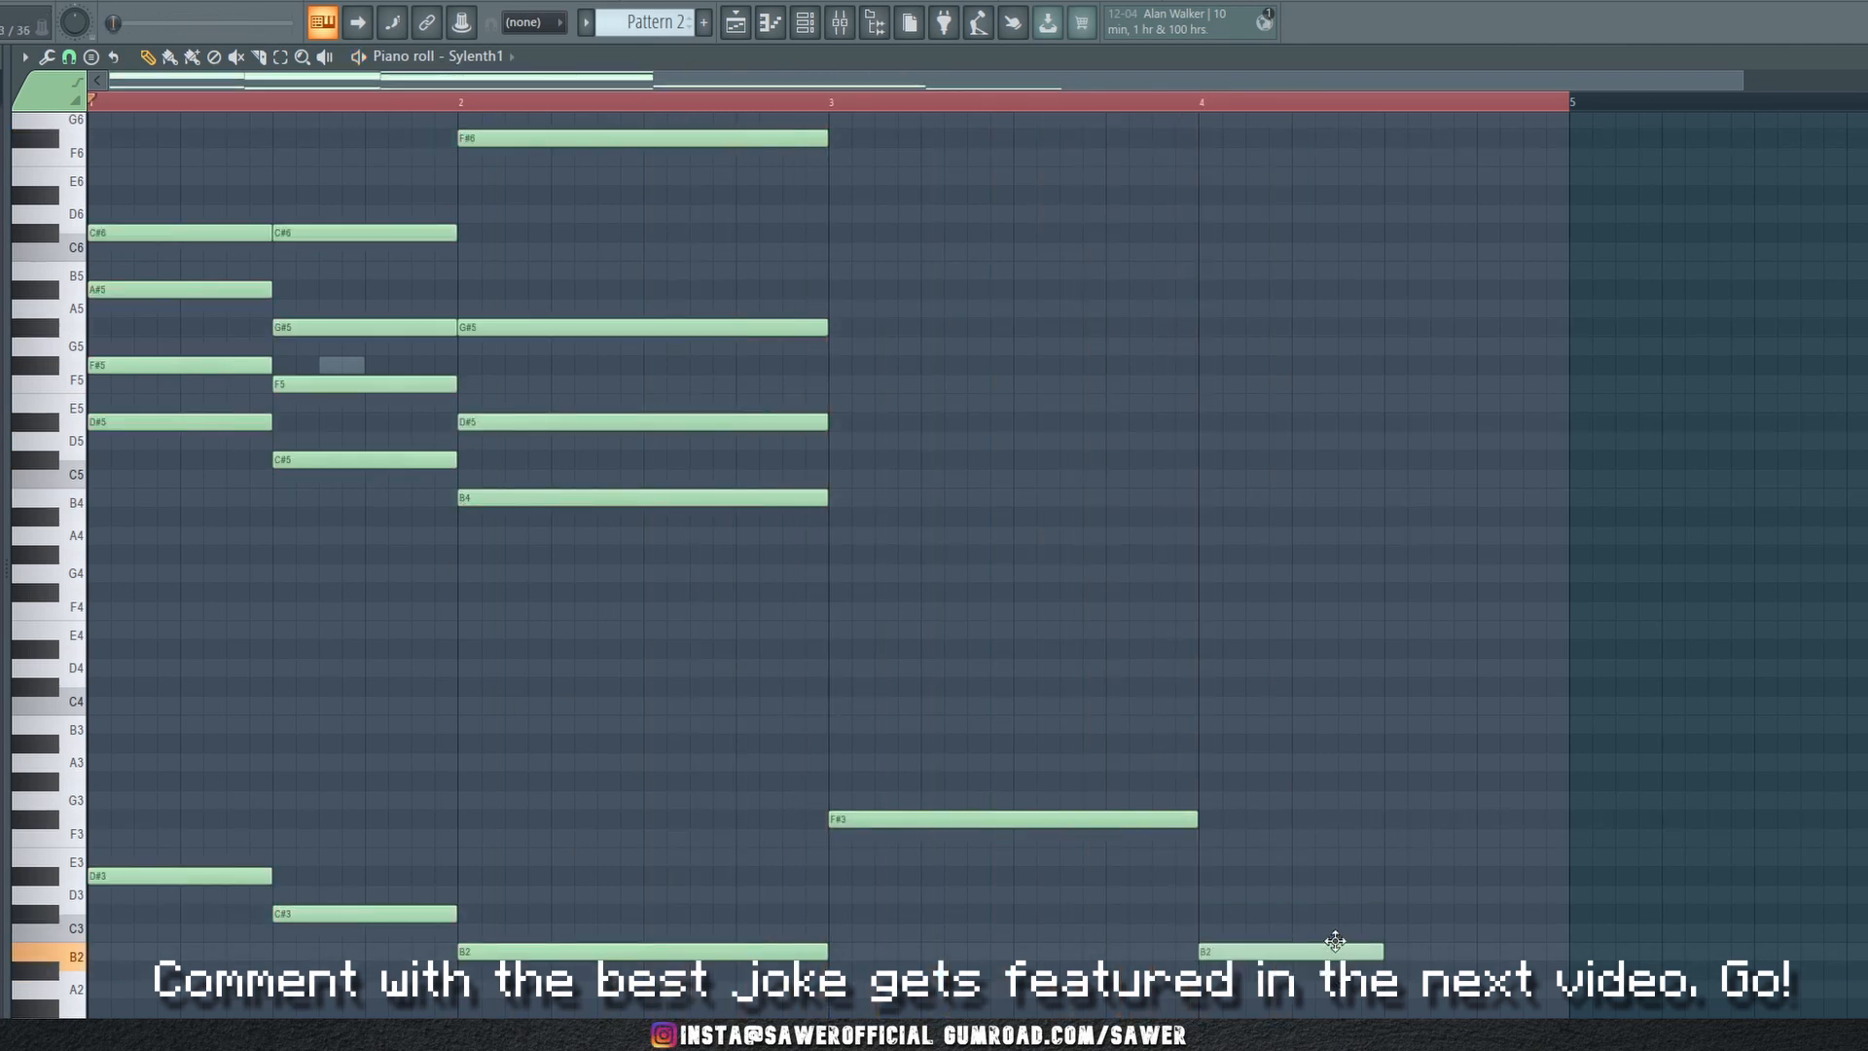
Copy the bass notes of bars 3 and 4 up two octaves and add the thirds A#5, D#5 and F5 above them
{"action": "left_click_drag", "start_coordinate": [938, 717], "coordinate": [1527, 1017]}
{"action": "mouse_move", "coordinate": [883, 820]}
{"action": "left_mouse_down"}
{"action": "mouse_move", "coordinate": [856, 301]}
{"action": "mouse_move", "coordinate": [854, 368]}
{"action": "mouse_move", "coordinate": [876, 380]}
{"action": "mouse_move", "coordinate": [871, 268]}
{"action": "left_mouse_up"}
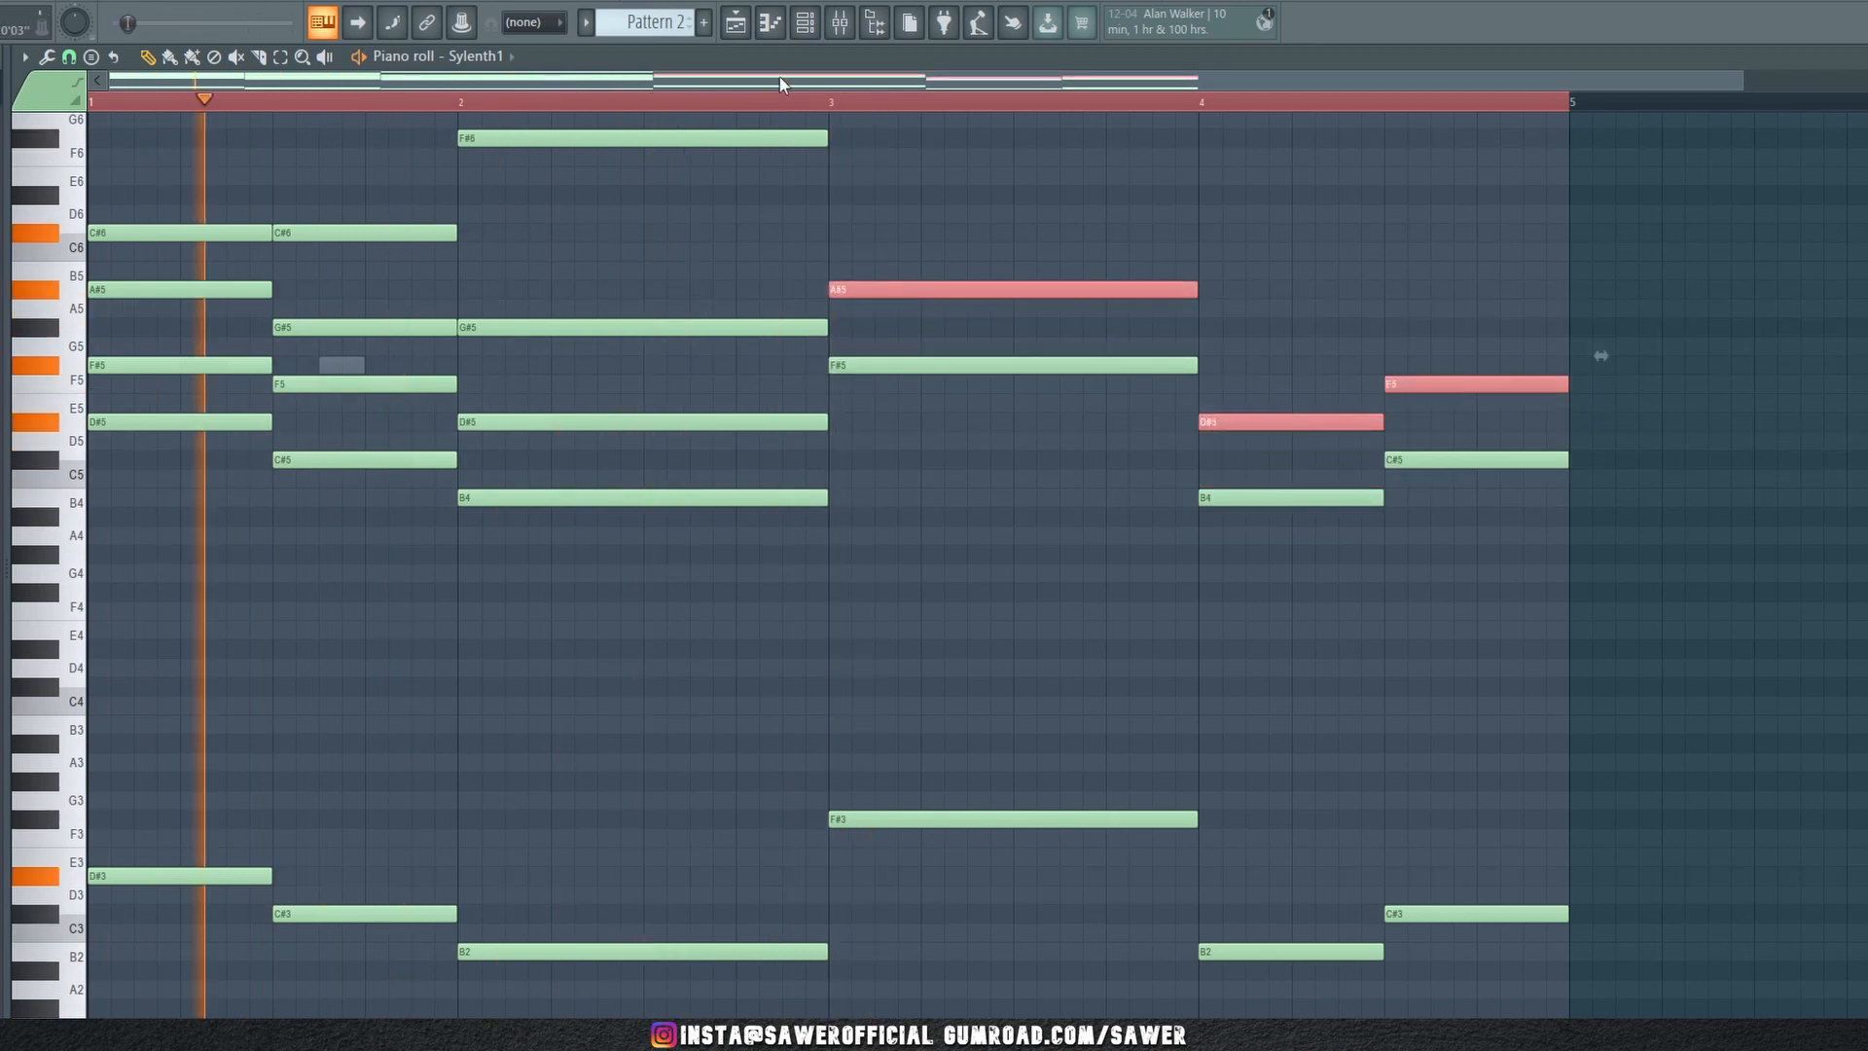
{"action": "left_click", "coordinate": [1380, 333]}
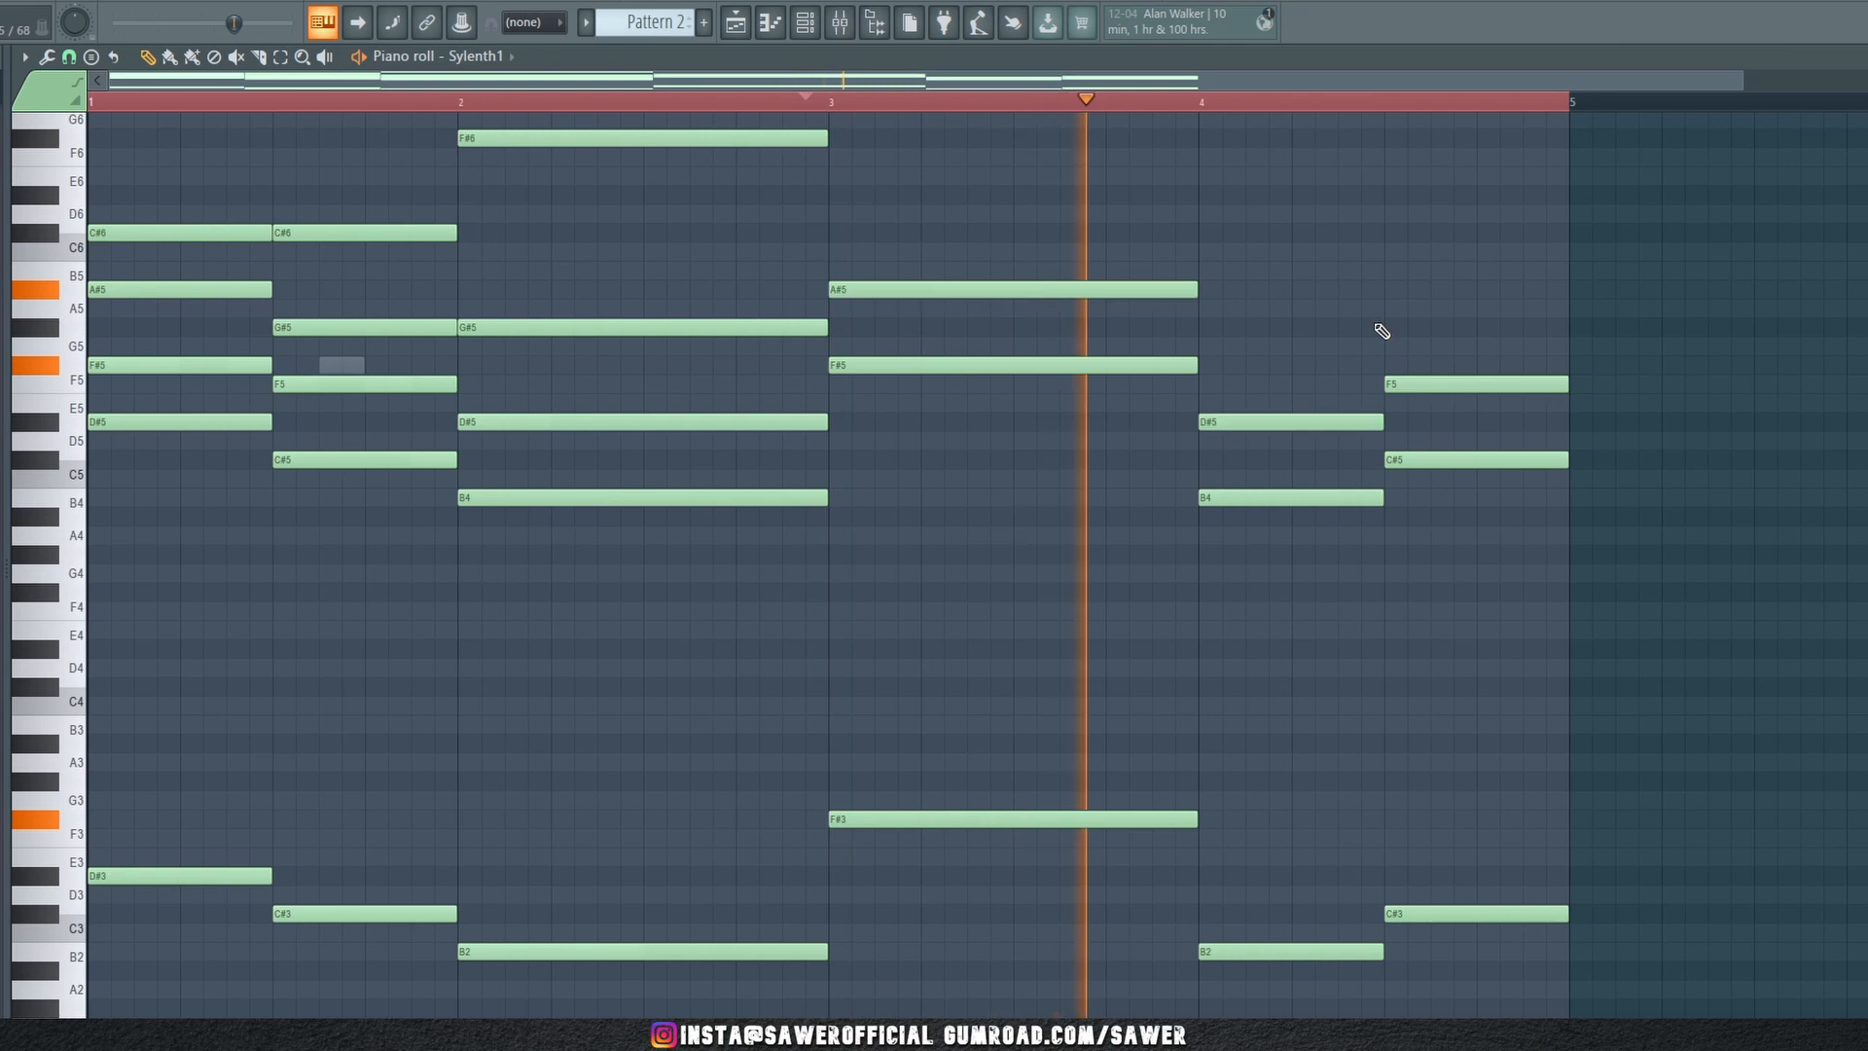
Copy the bass notes of bars 3 and 4 up as chord fifths, C#6, F#5 and G#5
{"action": "left_click_drag", "start_coordinate": [1489, 321], "coordinate": [1531, 395]}
{"action": "left_click", "coordinate": [1224, 297], "text": "ctrl"}
{"action": "left_click_drag", "start_coordinate": [1062, 717], "coordinate": [1448, 1017]}
{"action": "left_click_drag", "start_coordinate": [1038, 816], "coordinate": [1043, 227], "text": "shift"}
{"action": "key", "text": "space"}
Try a one-bar D#6 note on top of the bar 3 chord, audition it and delete it
{"action": "left_click", "coordinate": [835, 178]}
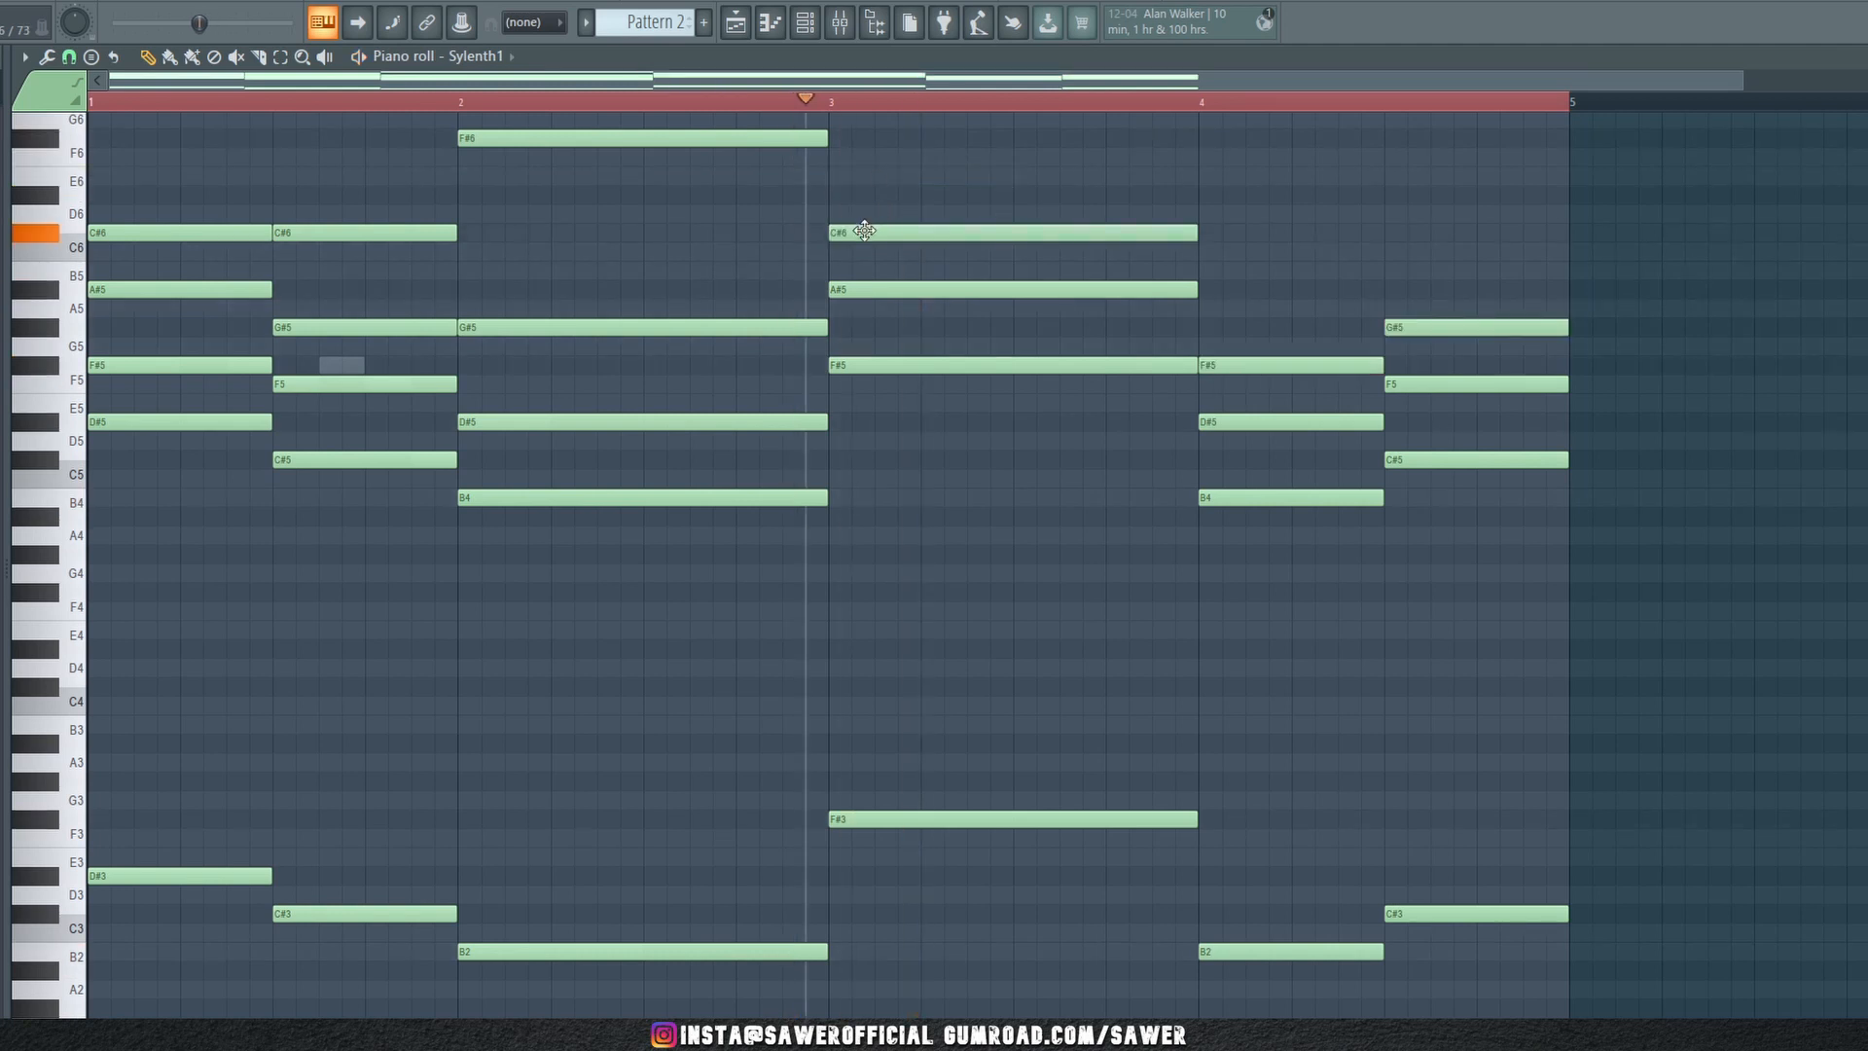
{"action": "key", "text": "space"}
{"action": "left_click_drag", "start_coordinate": [833, 166], "coordinate": [865, 190]}
{"action": "key", "text": "space"}
{"action": "key", "text": "space"}
{"action": "key", "text": "space"}
{"action": "left_click", "coordinate": [848, 196]}
{"action": "key", "text": "space"}
{"action": "left_click", "coordinate": [719, 97]}
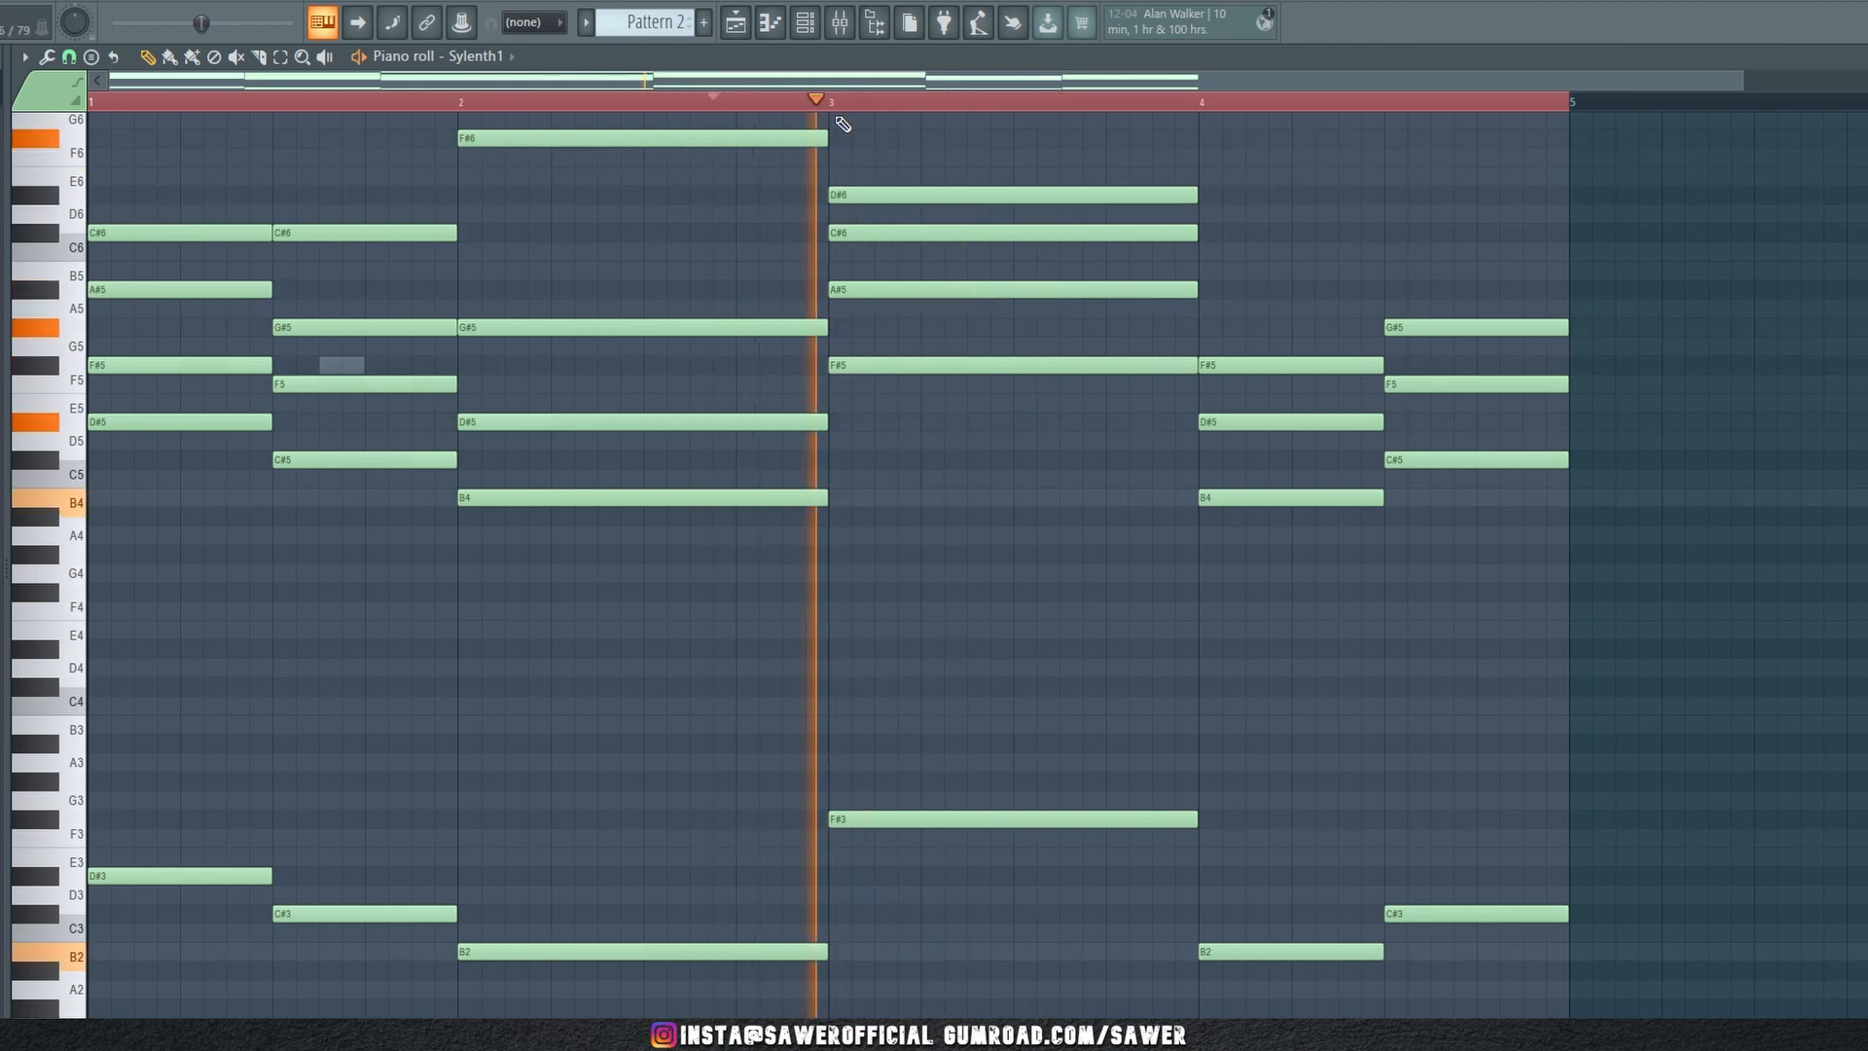
{"action": "key", "text": "space"}
{"action": "key", "text": "space"}
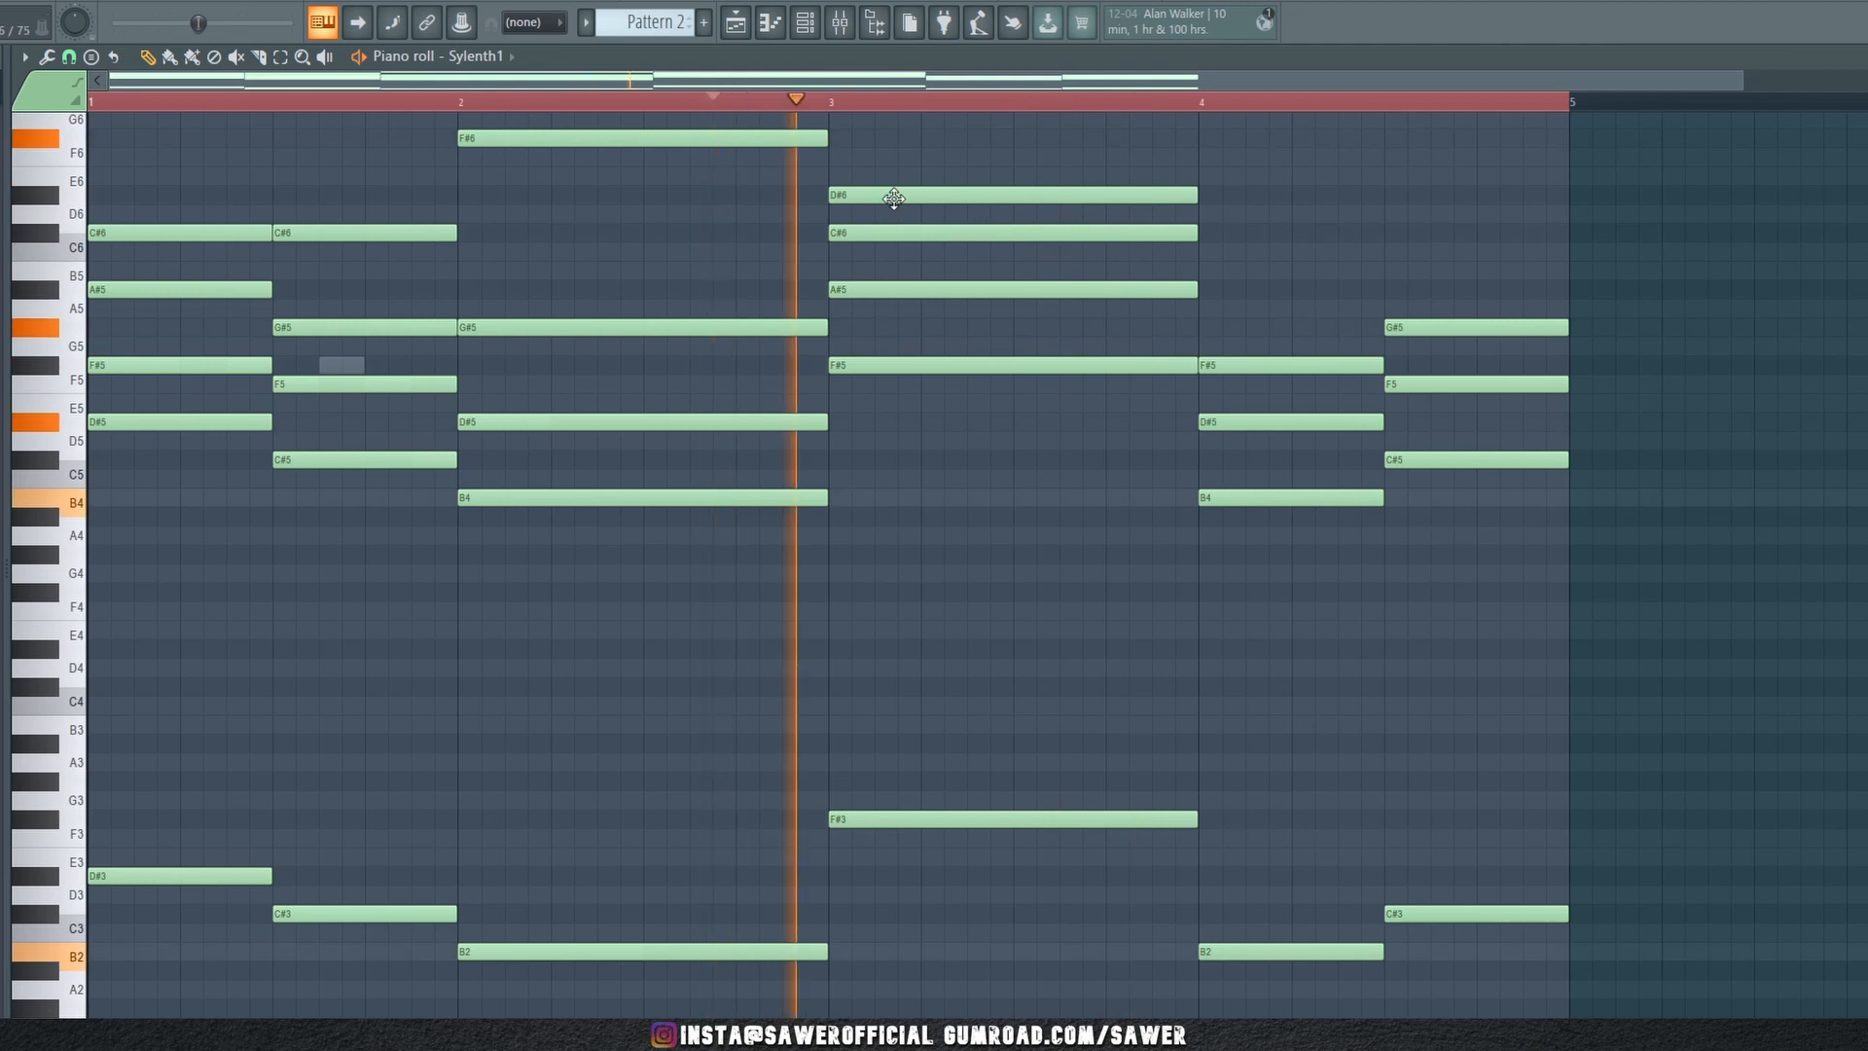
{"action": "right_click", "coordinate": [895, 197]}
Add a one-bar F#6 note on top of the bar 3 chord and audition the progression
{"action": "key", "text": "space"}
{"action": "key", "text": "space"}
{"action": "mouse_move", "coordinate": [404, 103]}
{"action": "left_mouse_down"}
{"action": "mouse_move", "coordinate": [179, 127]}
{"action": "mouse_move", "coordinate": [293, 190]}
{"action": "left_mouse_up"}
{"action": "scroll", "coordinate": [1149, 622], "scroll_direction": "up", "scroll_amount": 1}
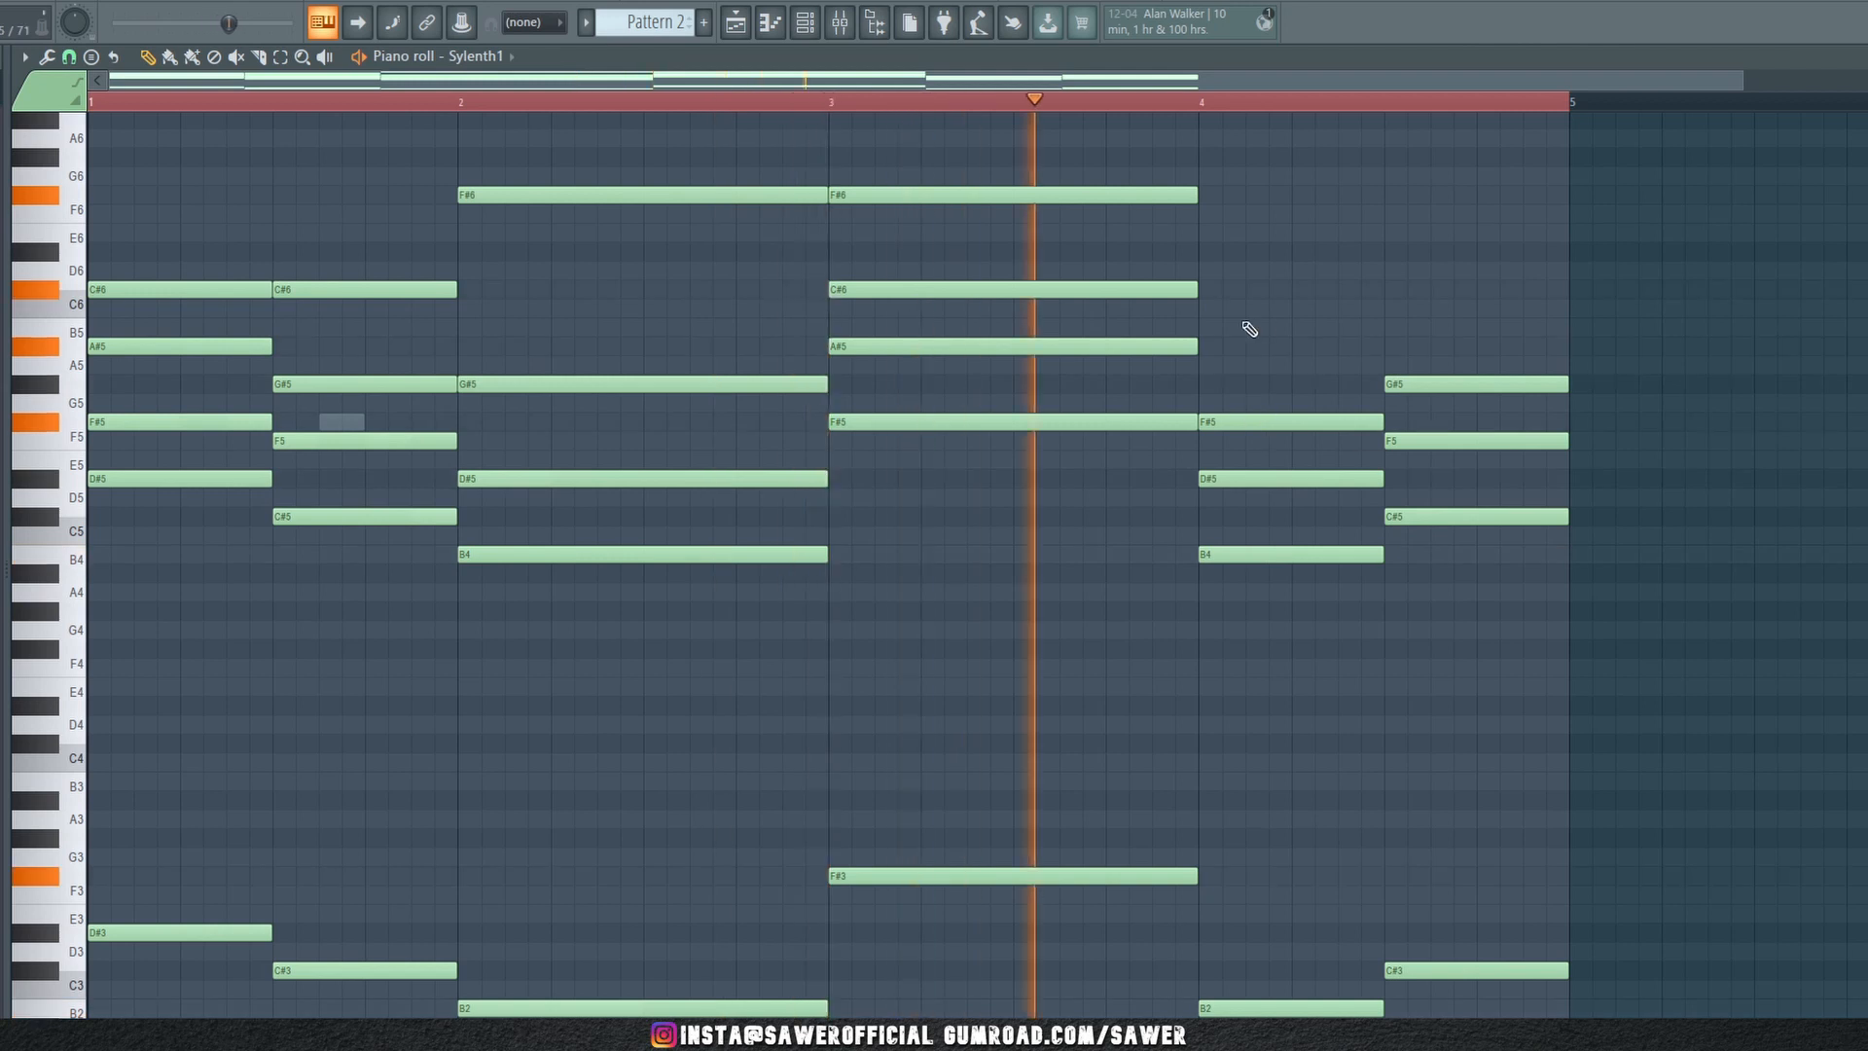
Add an A#5 note to the first chord of bar 4 and a B5 note to the last chord, and audition them
{"action": "left_click", "coordinate": [1211, 348]}
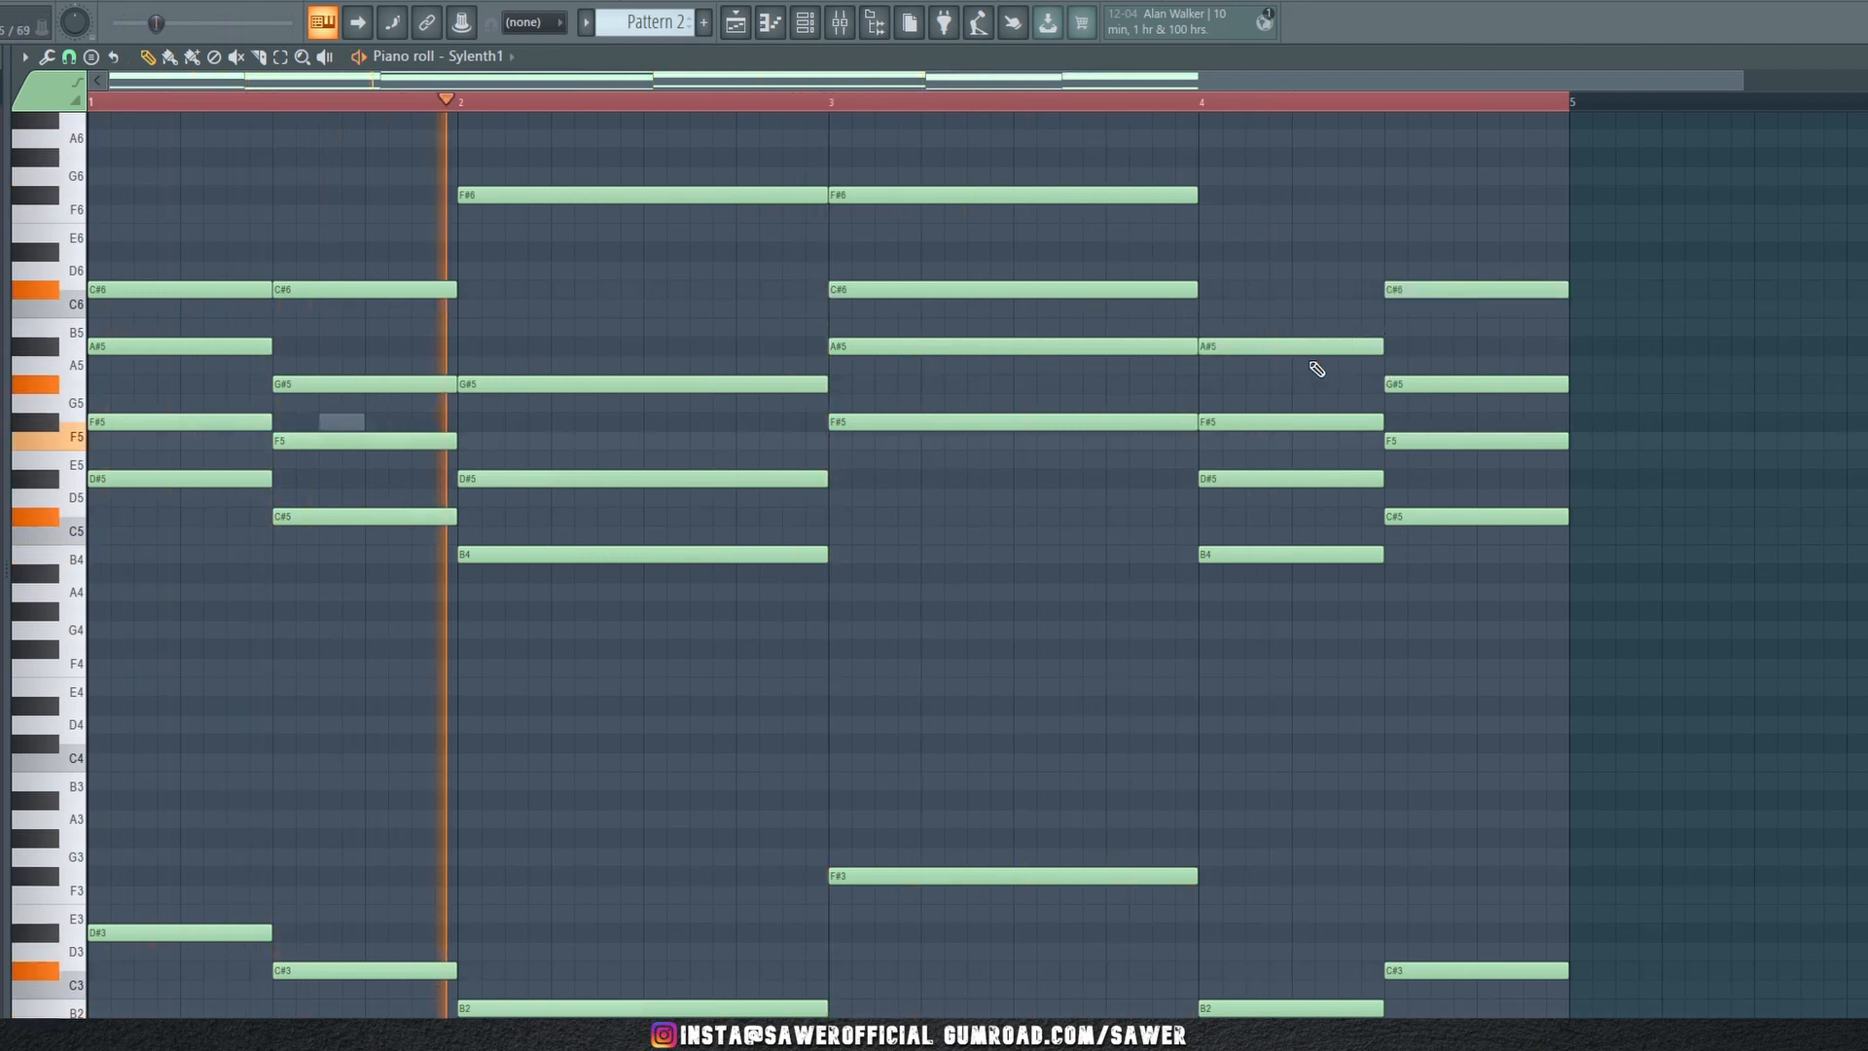
{"action": "left_click_drag", "start_coordinate": [1444, 297], "coordinate": [1443, 334]}
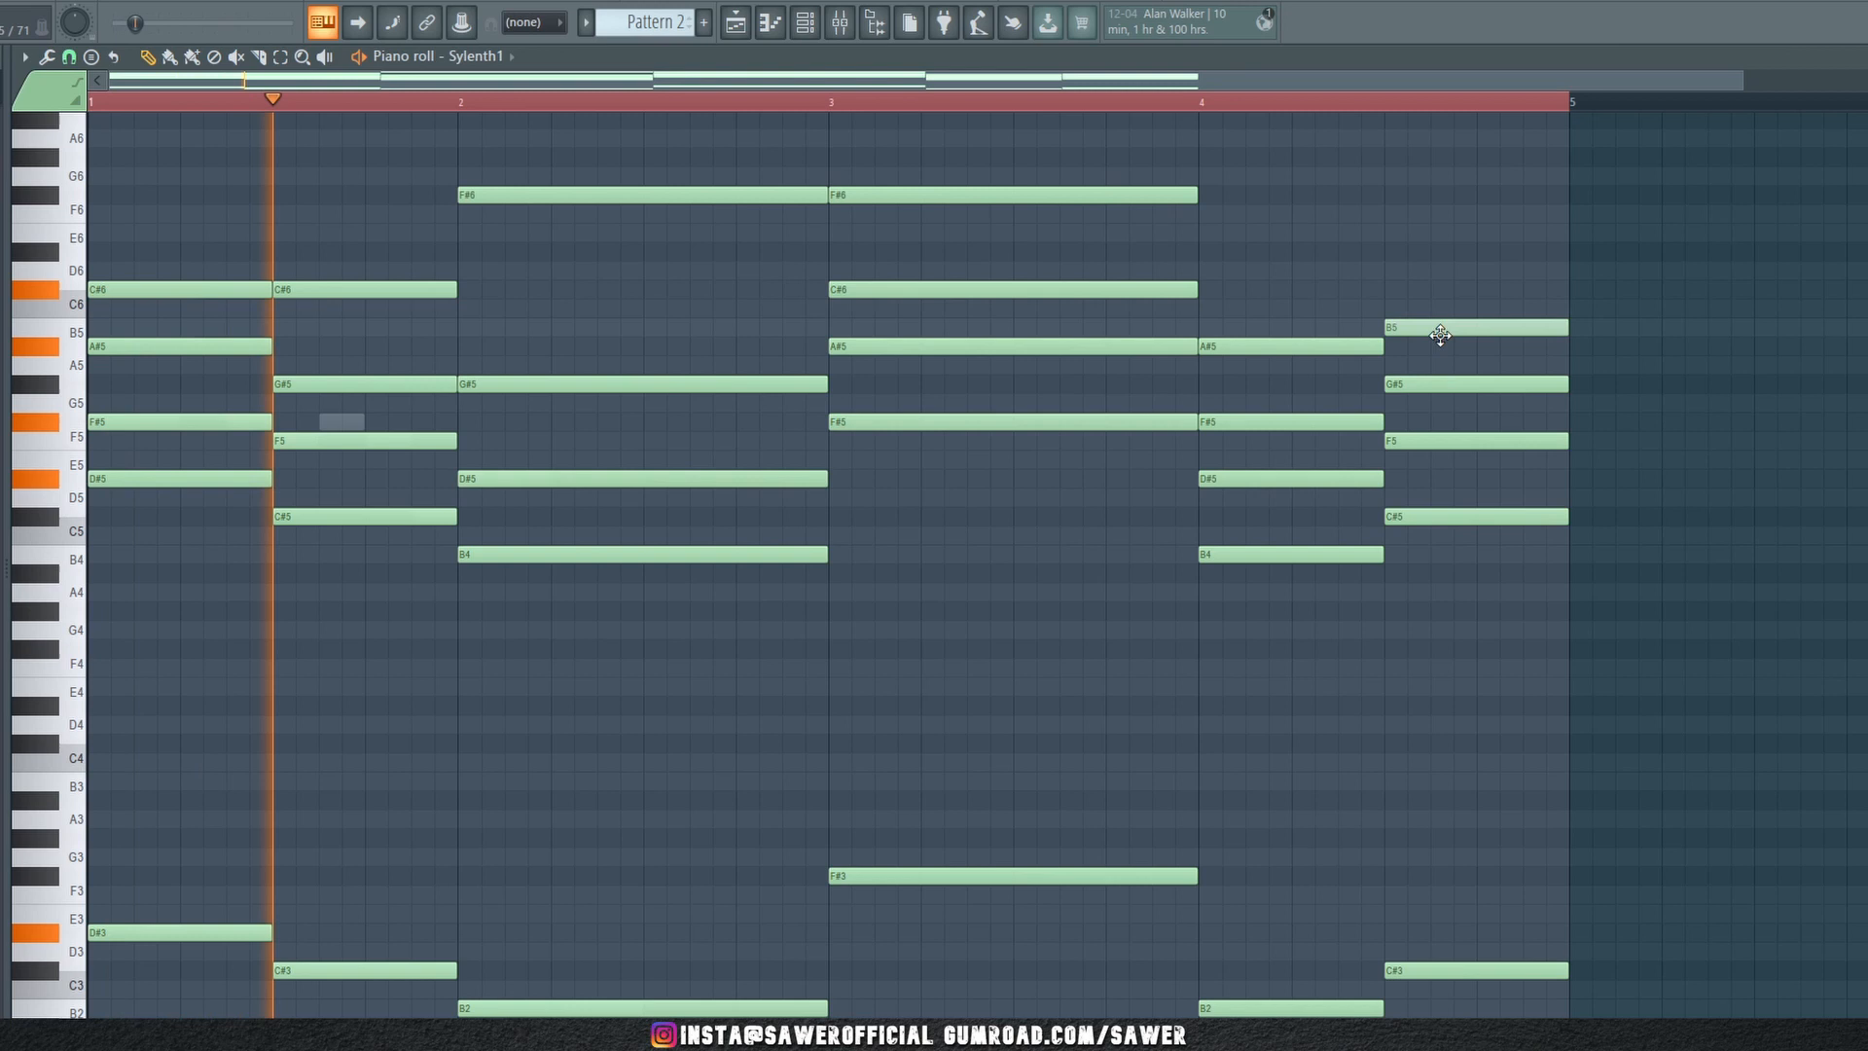
{"action": "left_click", "coordinate": [1319, 98]}
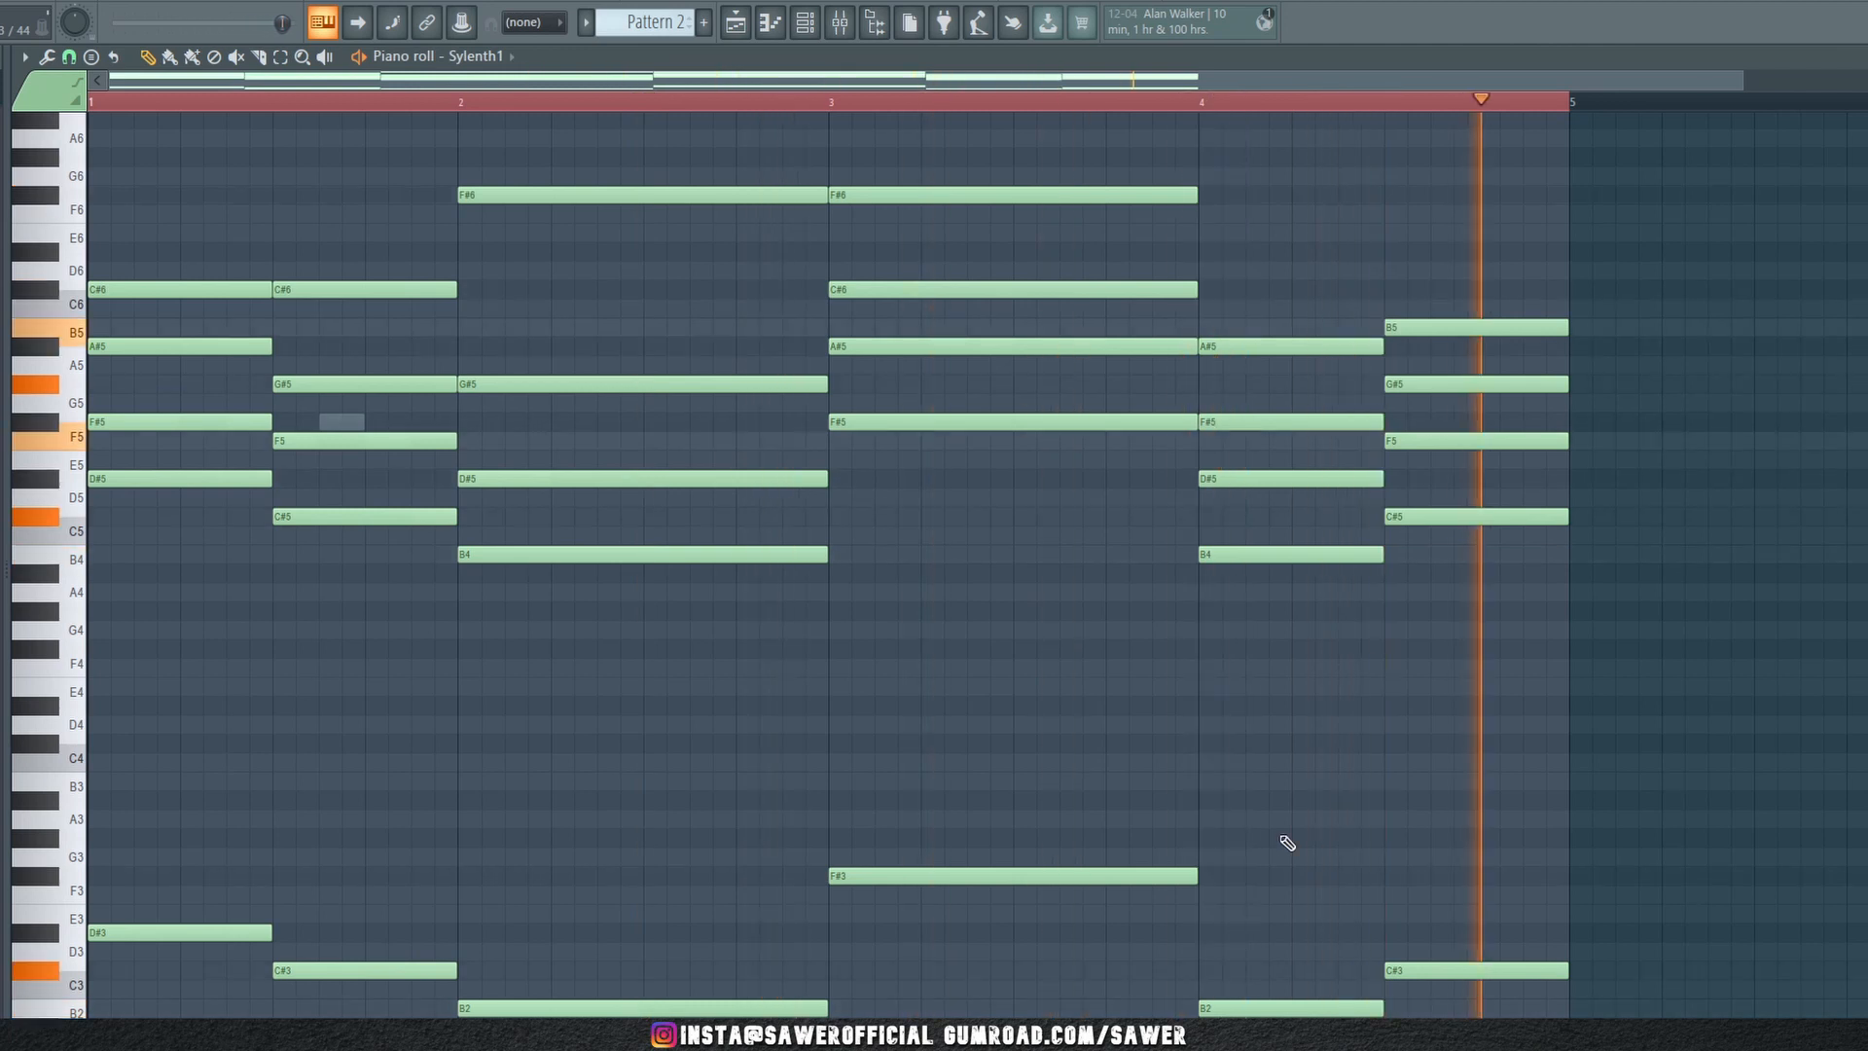
Open the Close Grand lite channel's notes and delete its three bass notes, D#3, C#3 and B2
{"action": "left_click", "coordinate": [807, 24]}
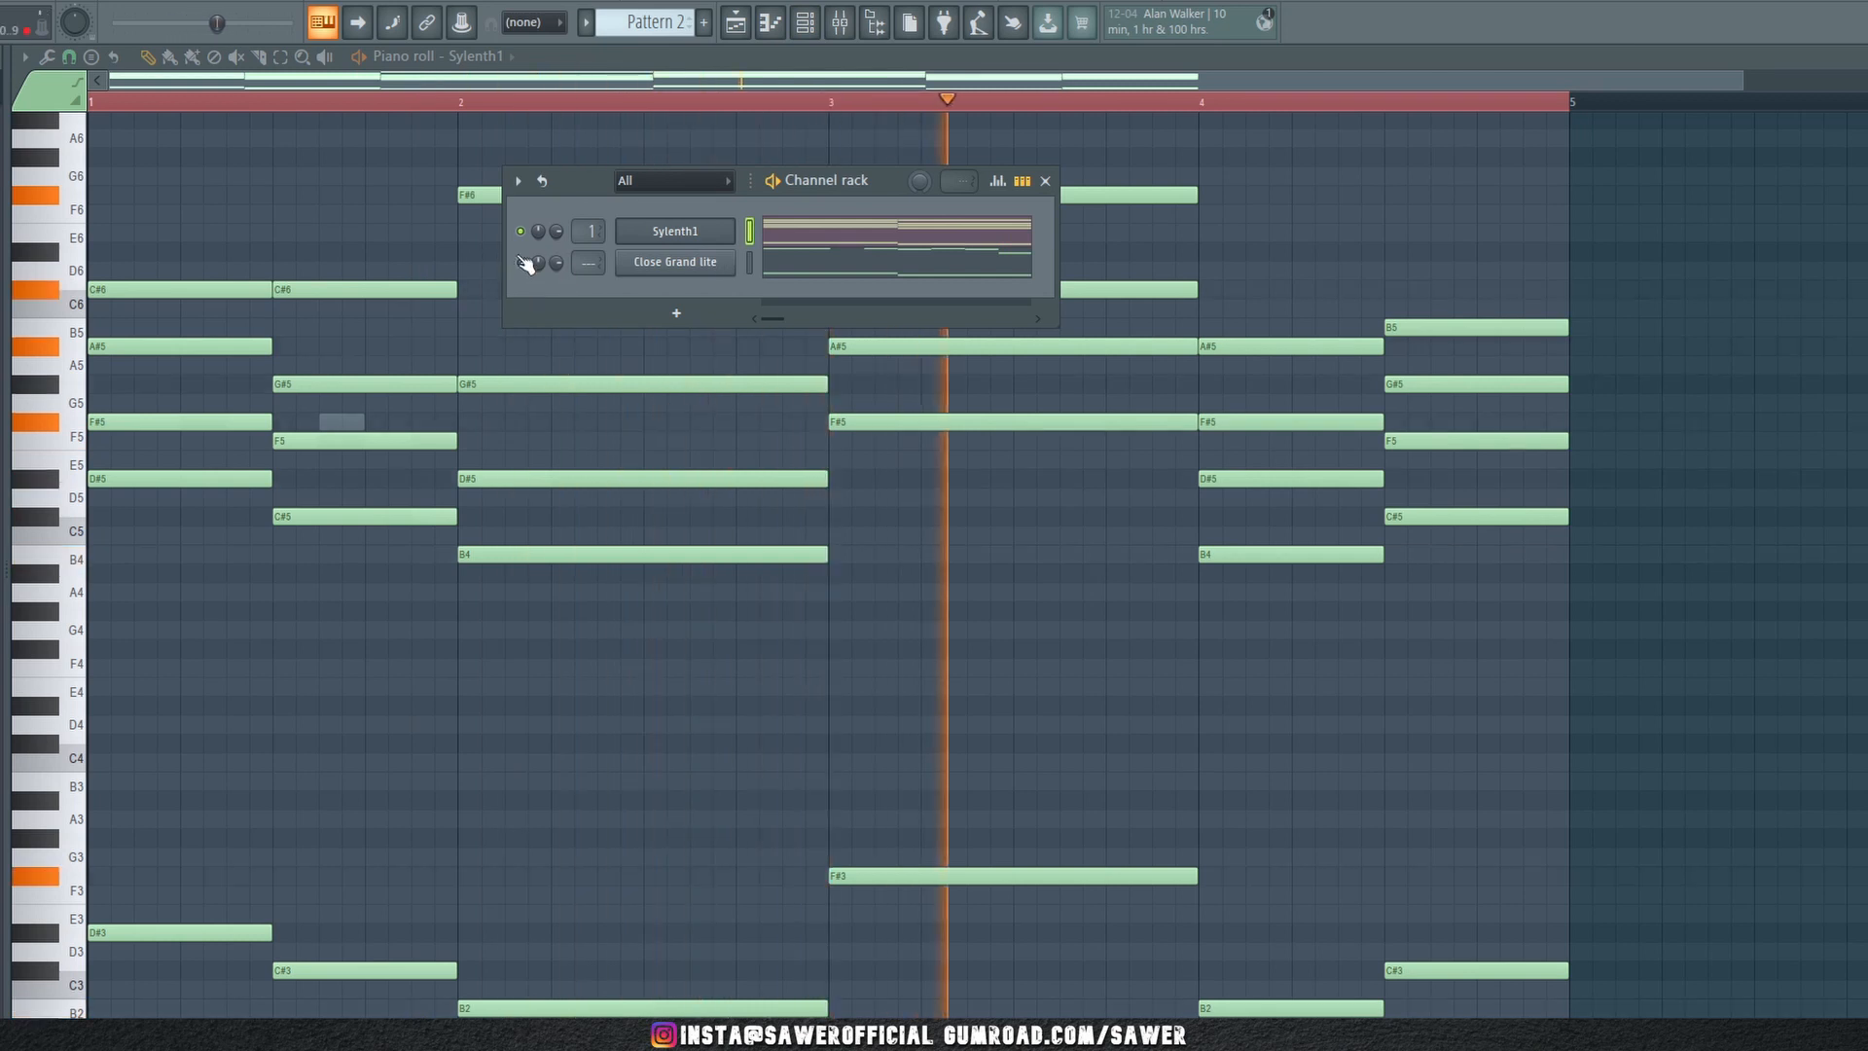
{"action": "left_click", "coordinate": [806, 267]}
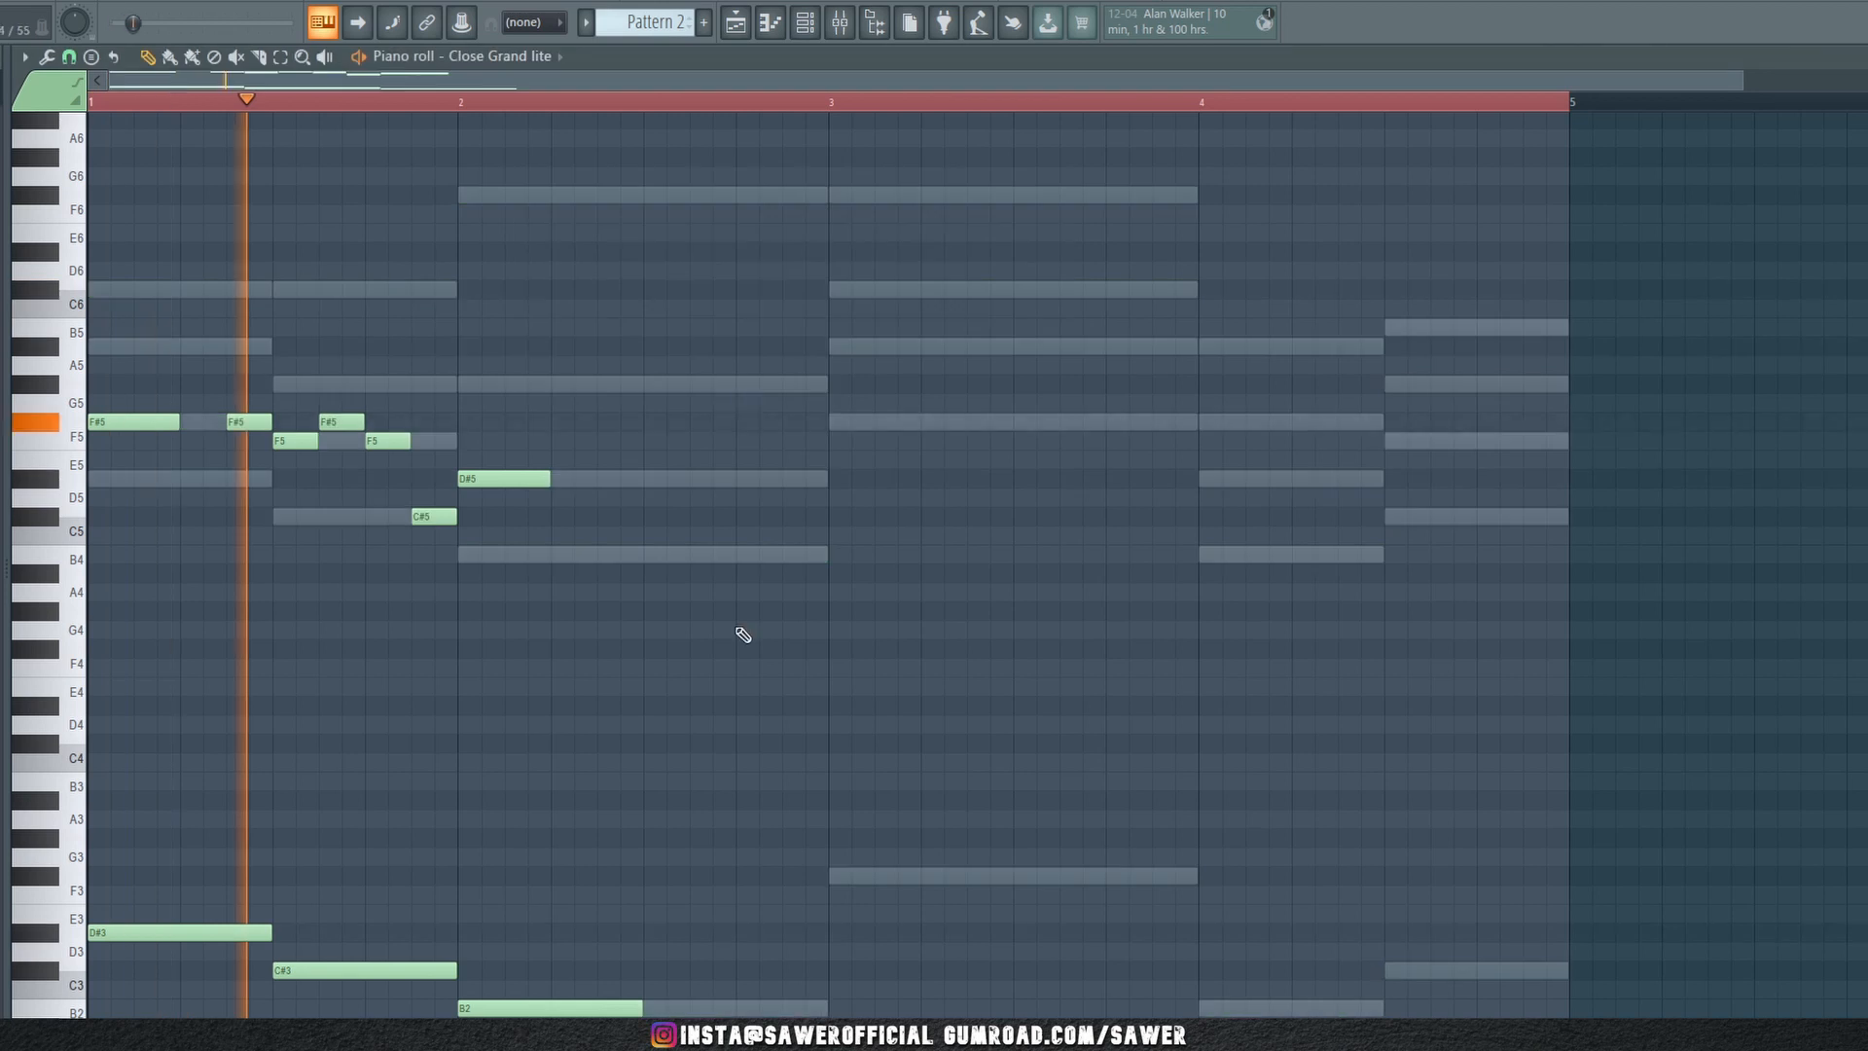
{"action": "left_click_drag", "start_coordinate": [741, 698], "coordinate": [149, 998]}
{"action": "left_click", "coordinate": [563, 885], "text": "ctrl"}
{"action": "left_click_drag", "start_coordinate": [646, 800], "coordinate": [85, 1016]}
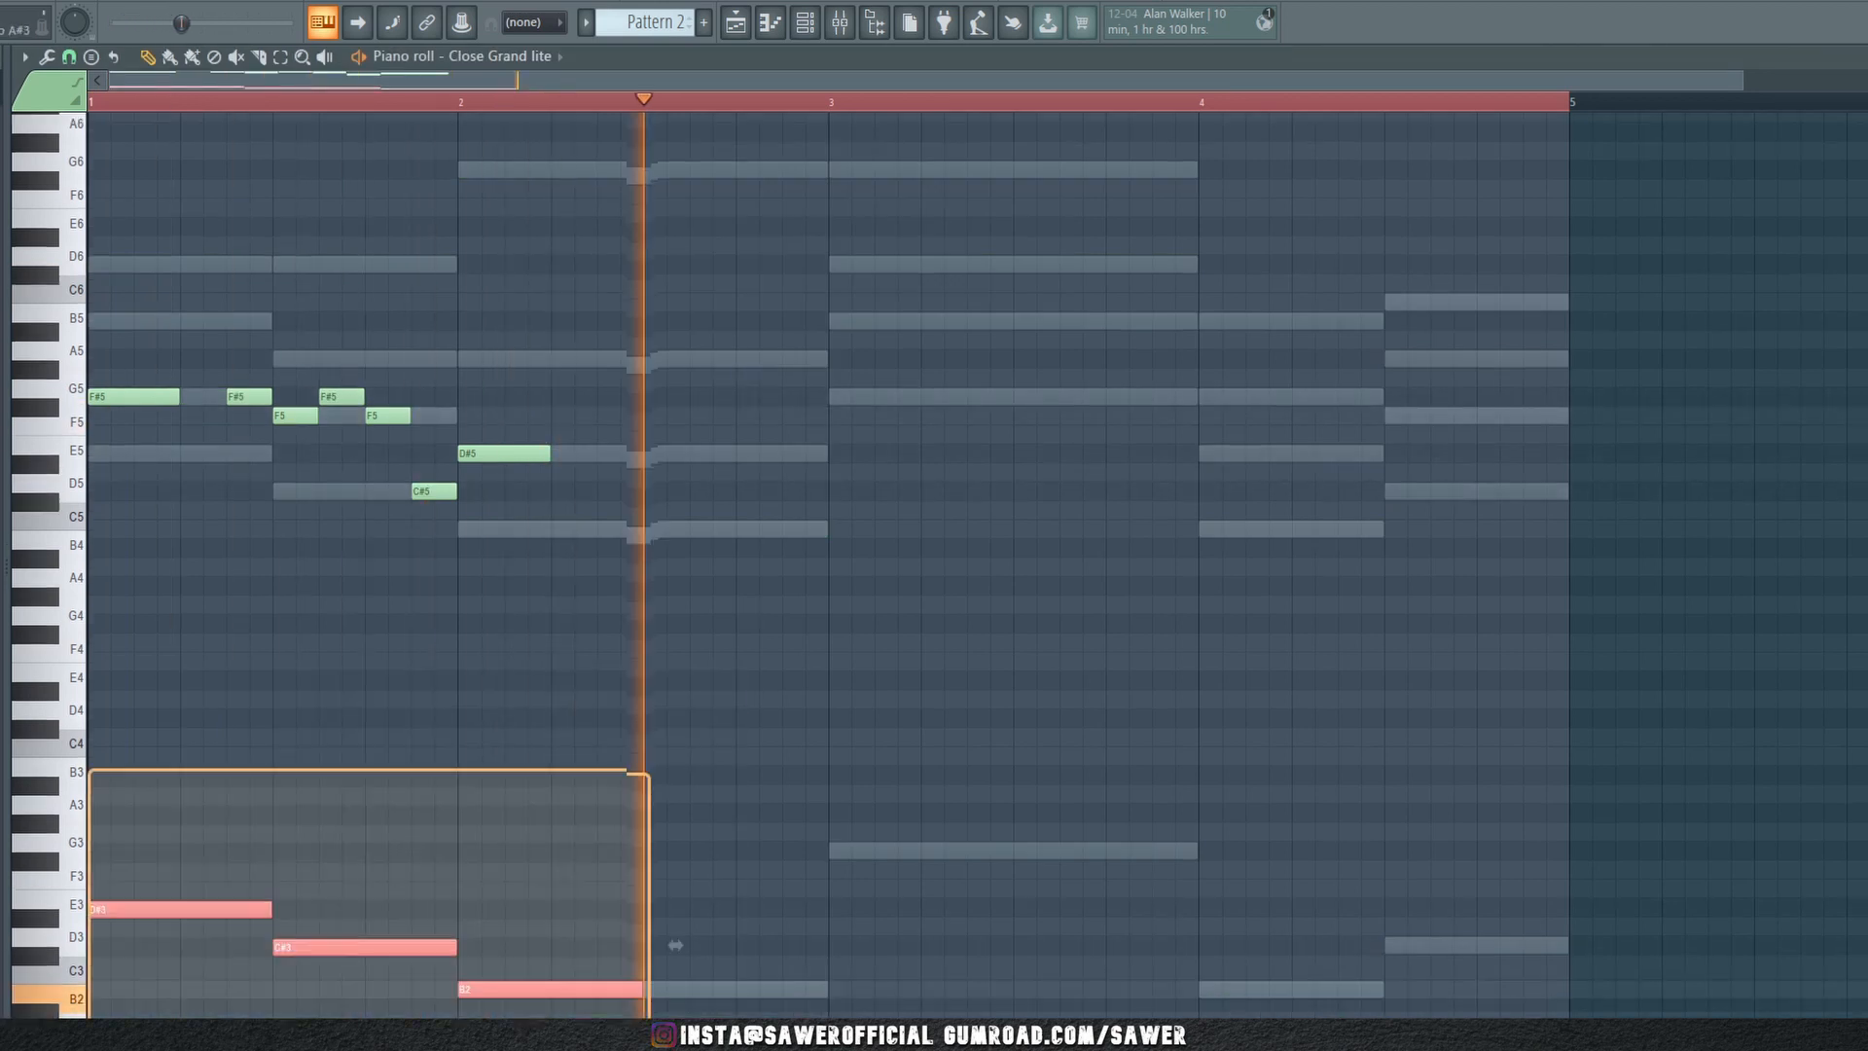
{"action": "key", "text": "Delete"}
{"action": "key", "text": "space"}
Shorten all the Close Grand lite melody notes slightly to leave small gaps between them
{"action": "scroll", "coordinate": [415, 175], "scroll_direction": "up", "scroll_amount": 1}
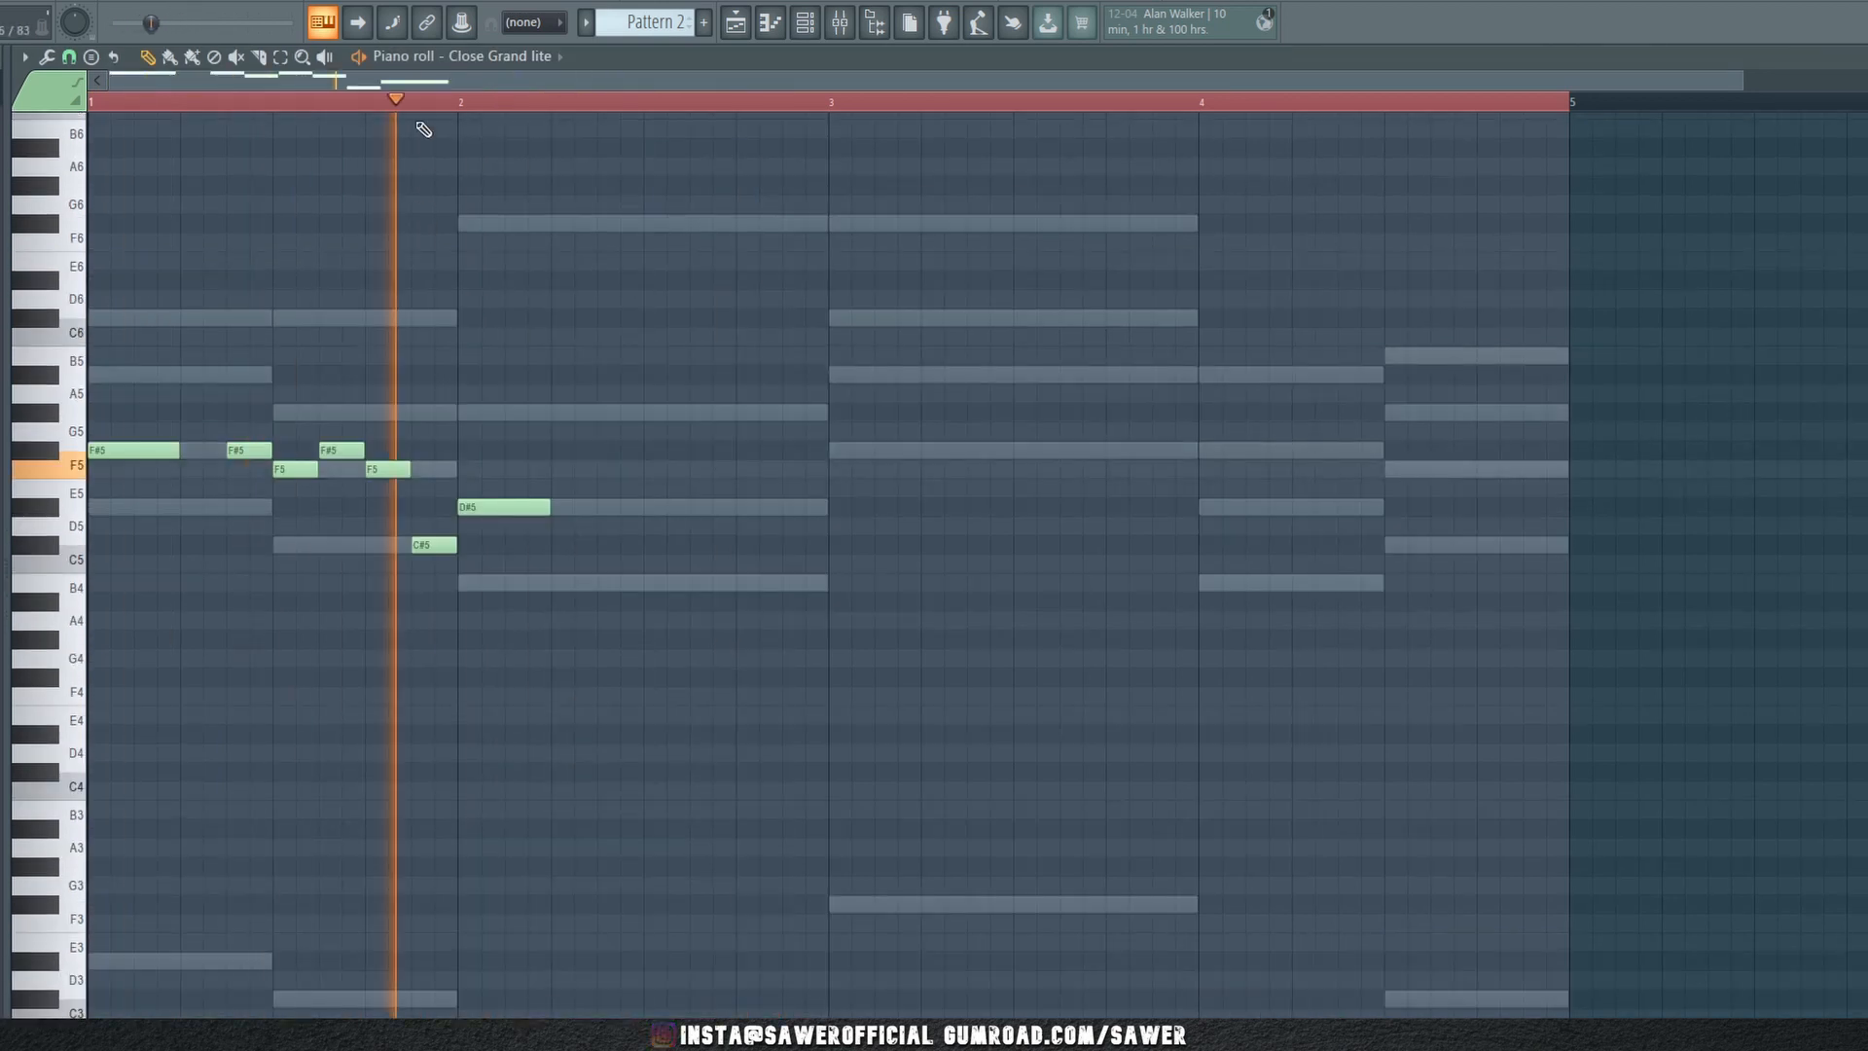
{"action": "scroll", "coordinate": [428, 72], "scroll_direction": "up", "scroll_amount": 2}
{"action": "key", "text": "space"}
{"action": "scroll", "coordinate": [575, 716], "scroll_direction": "down", "scroll_amount": 1}
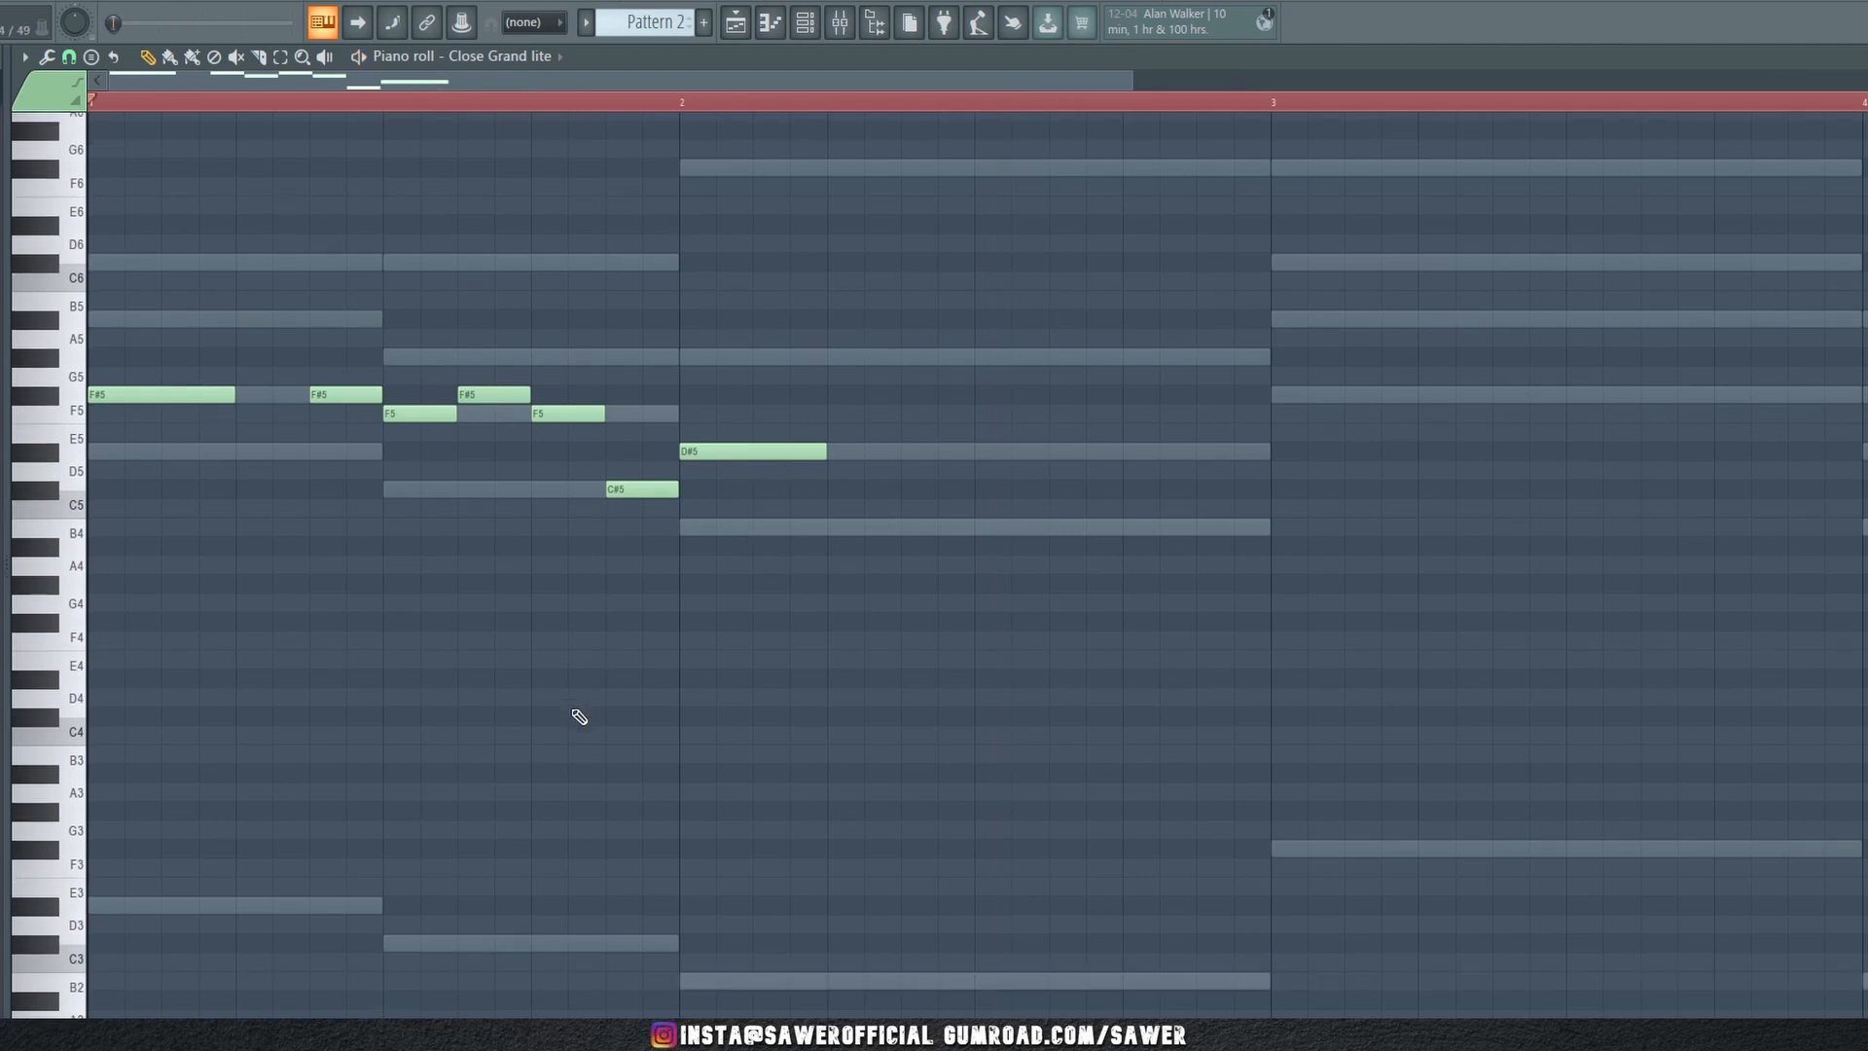
{"action": "key", "text": "space"}
{"action": "key", "text": "space"}
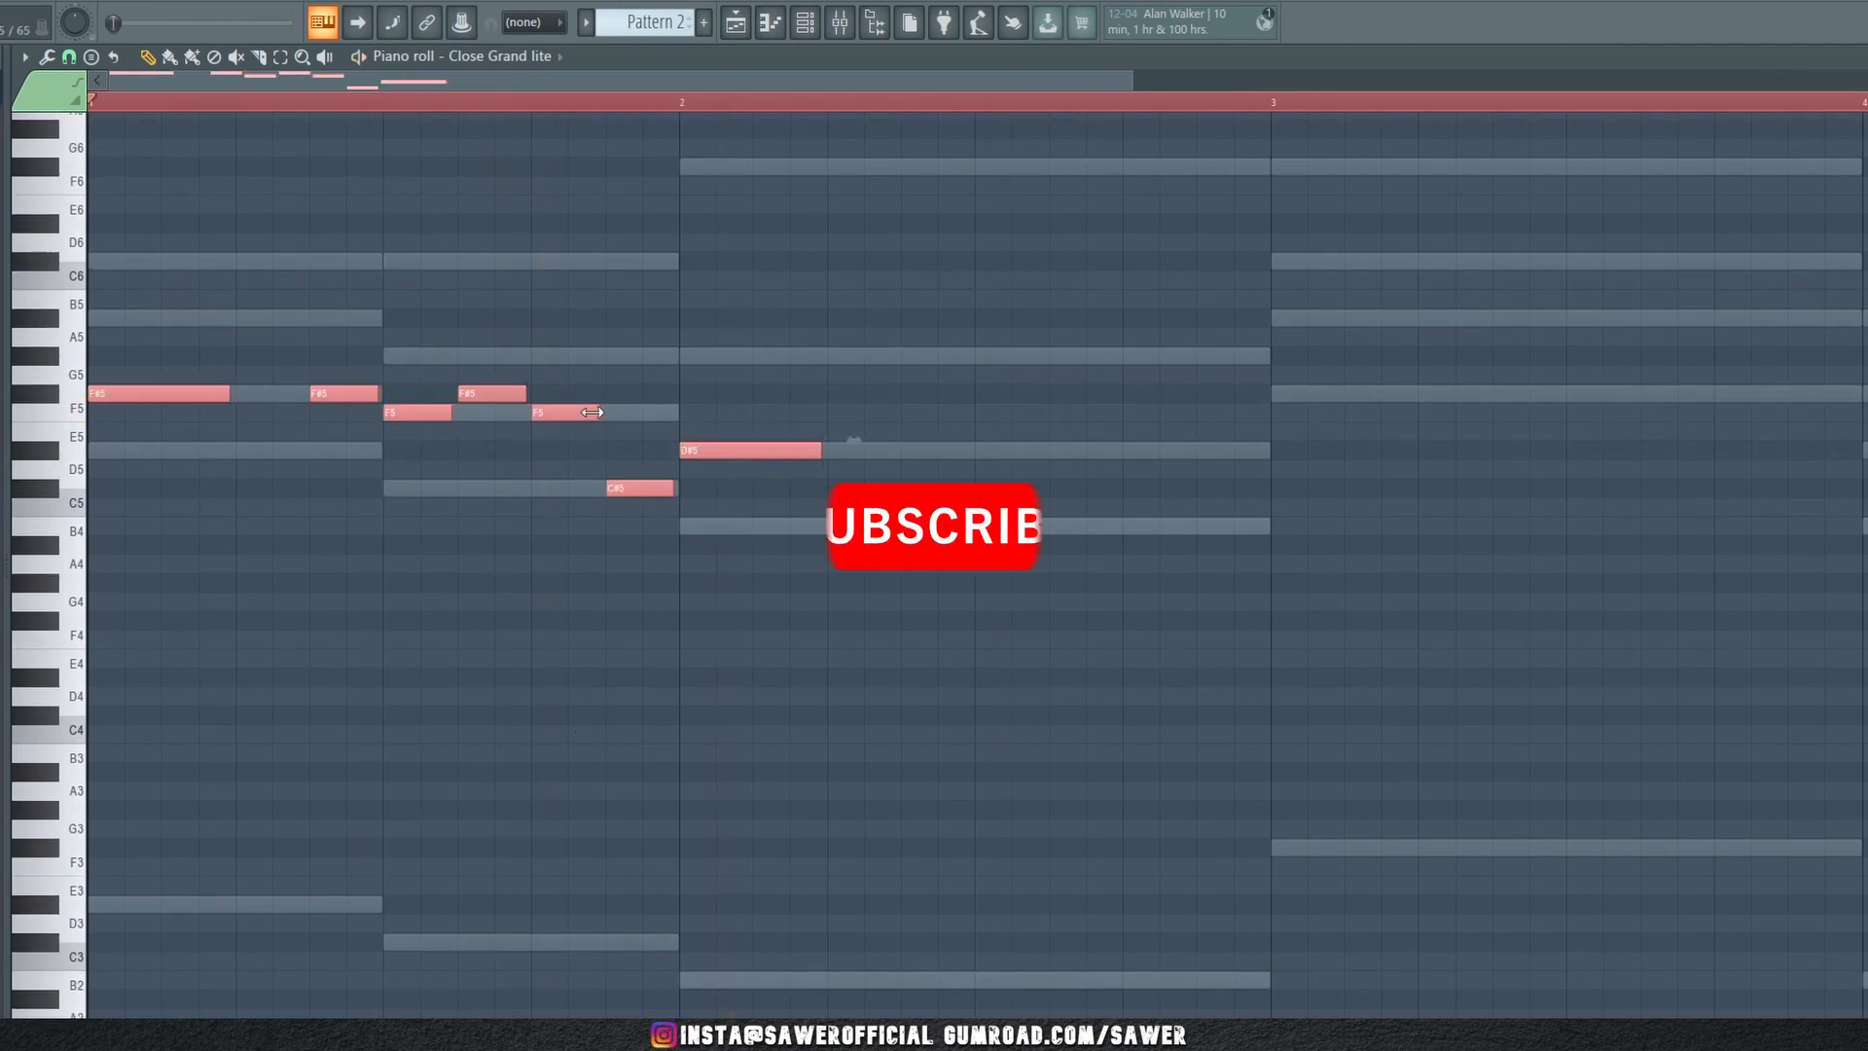
{"action": "key", "text": "space"}
{"action": "left_click", "coordinate": [746, 633], "text": "ctrl"}
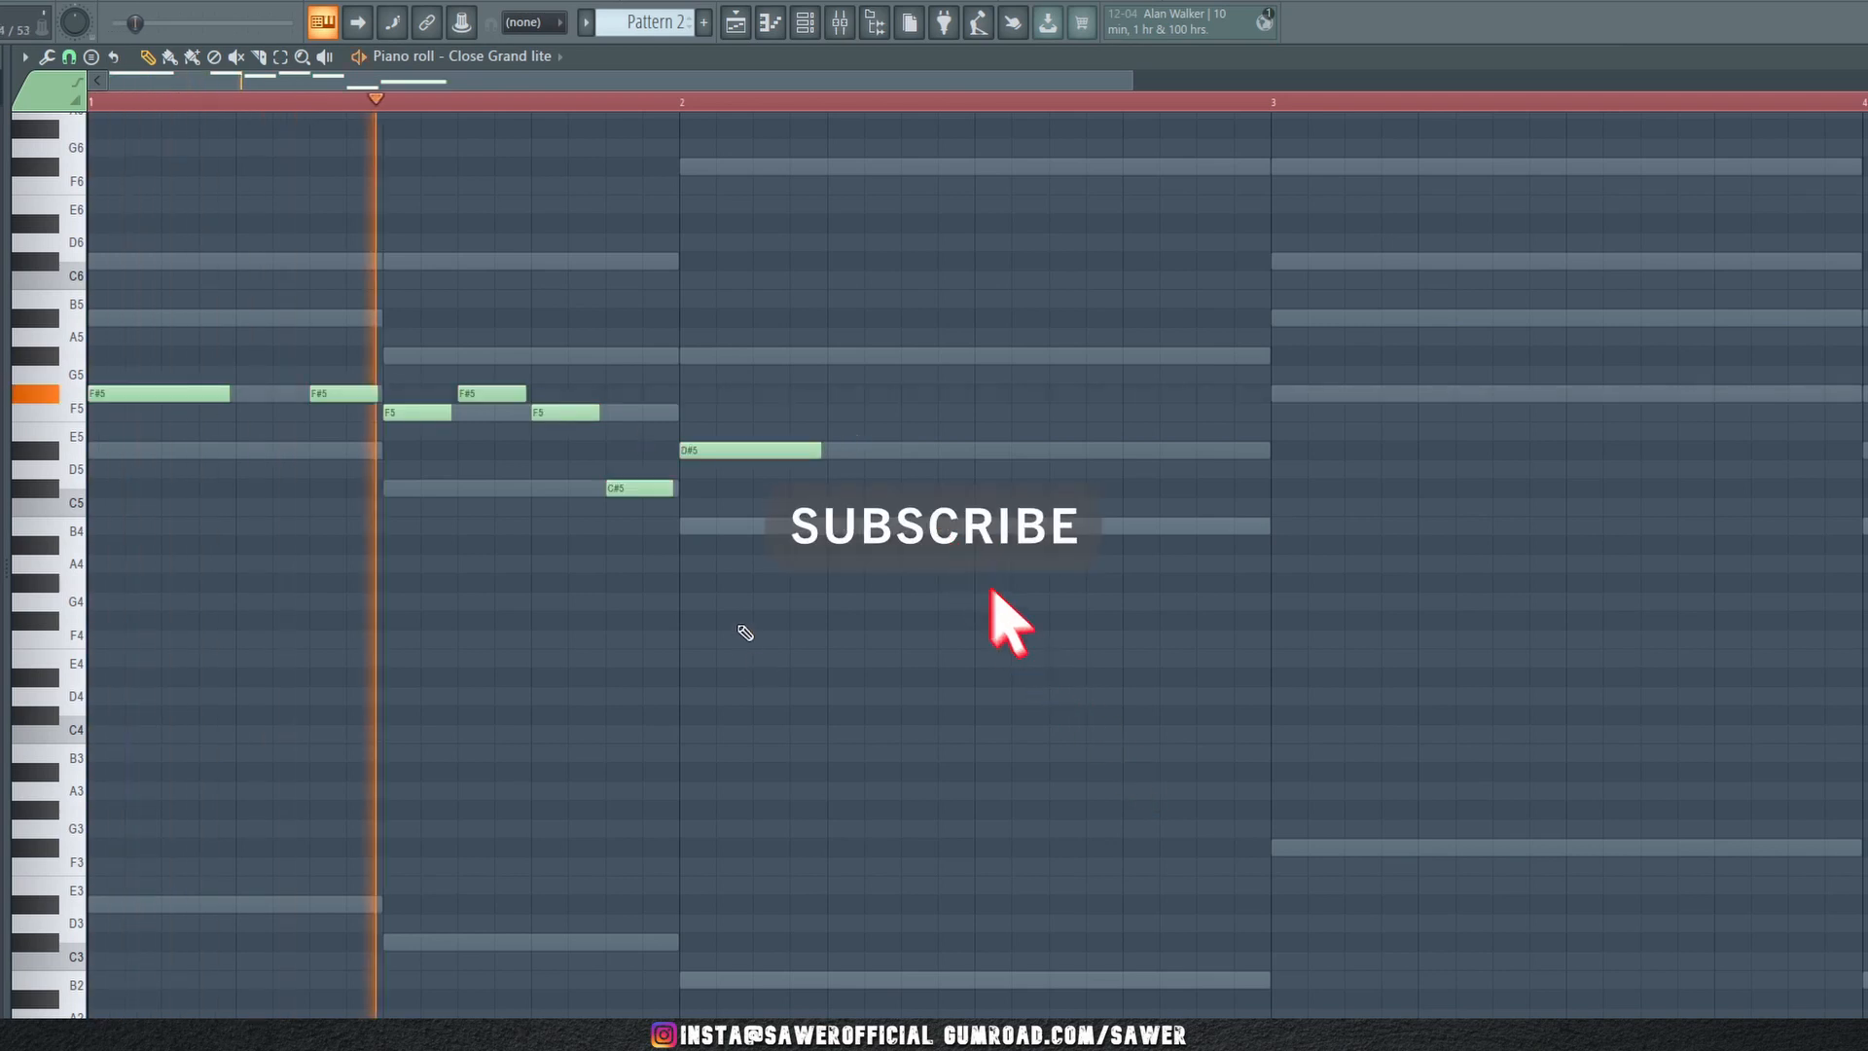
Audition the piano melody and add short A#5 and B5 notes after the D#5 note in bar 2
{"action": "key", "text": "space"}
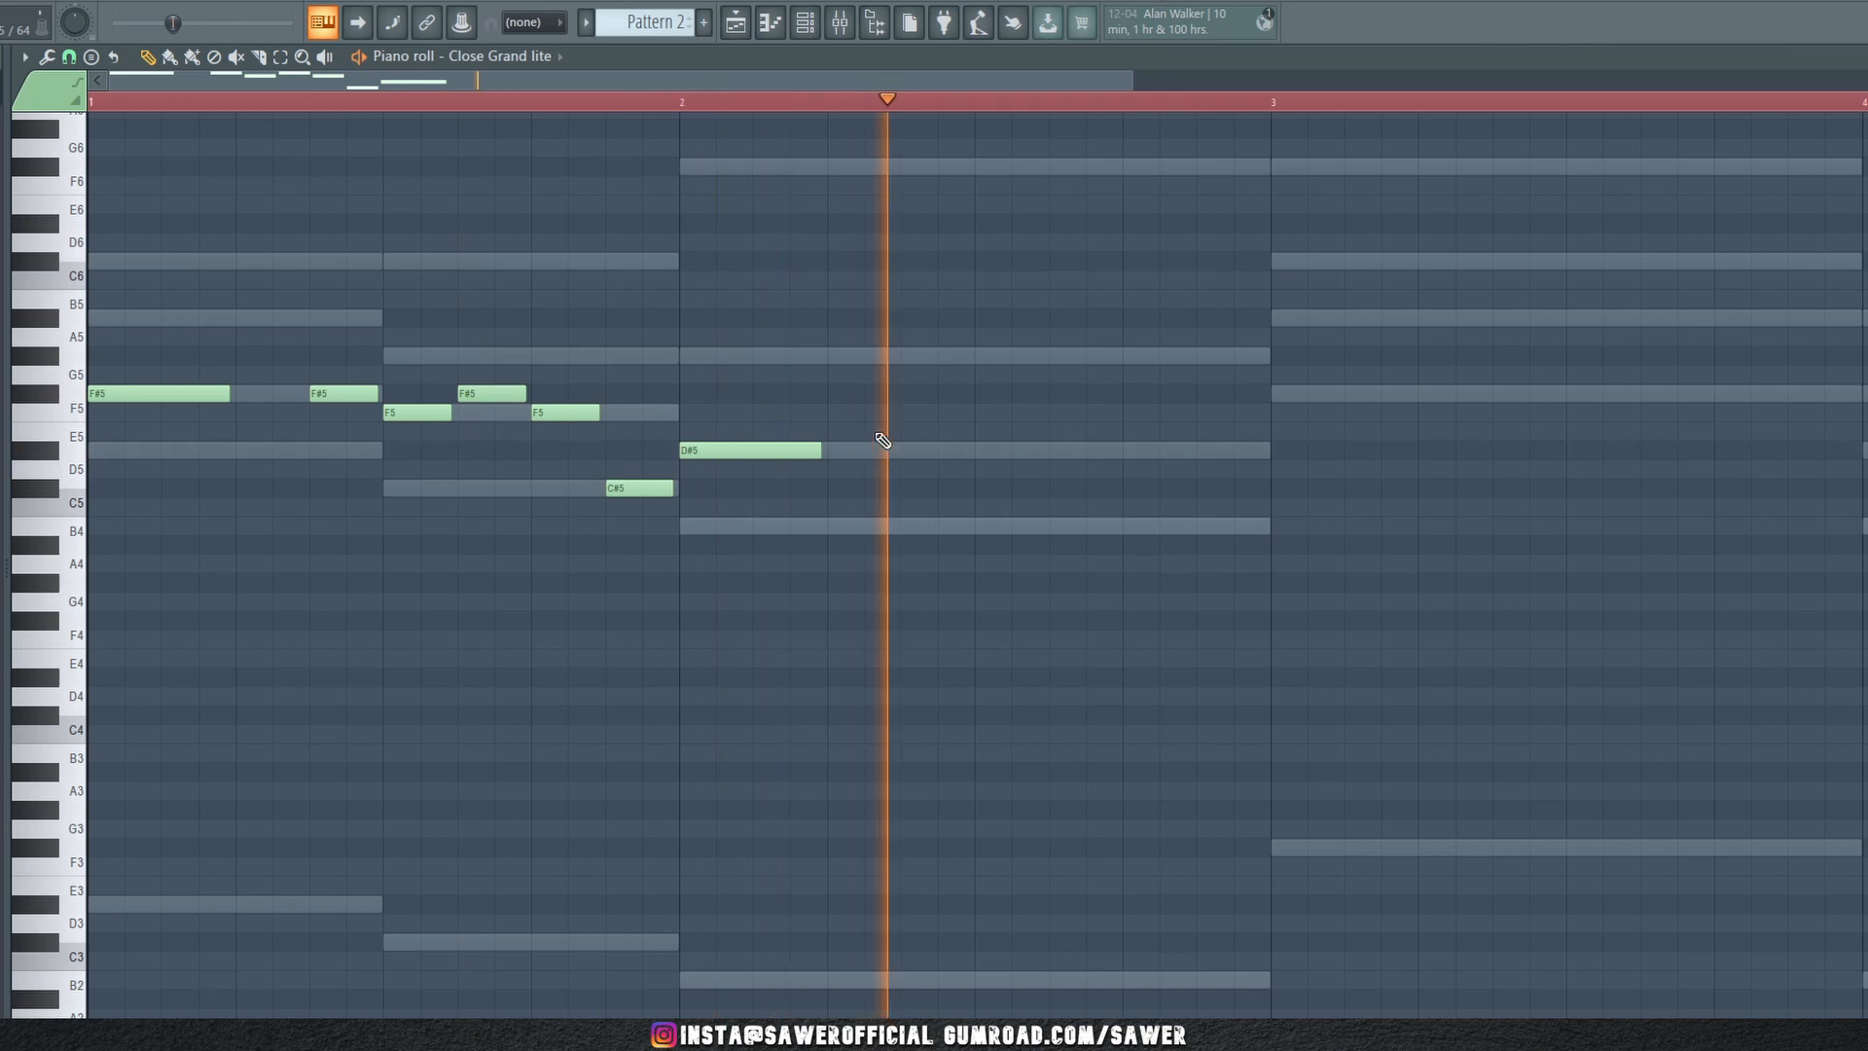
{"action": "key", "text": "space"}
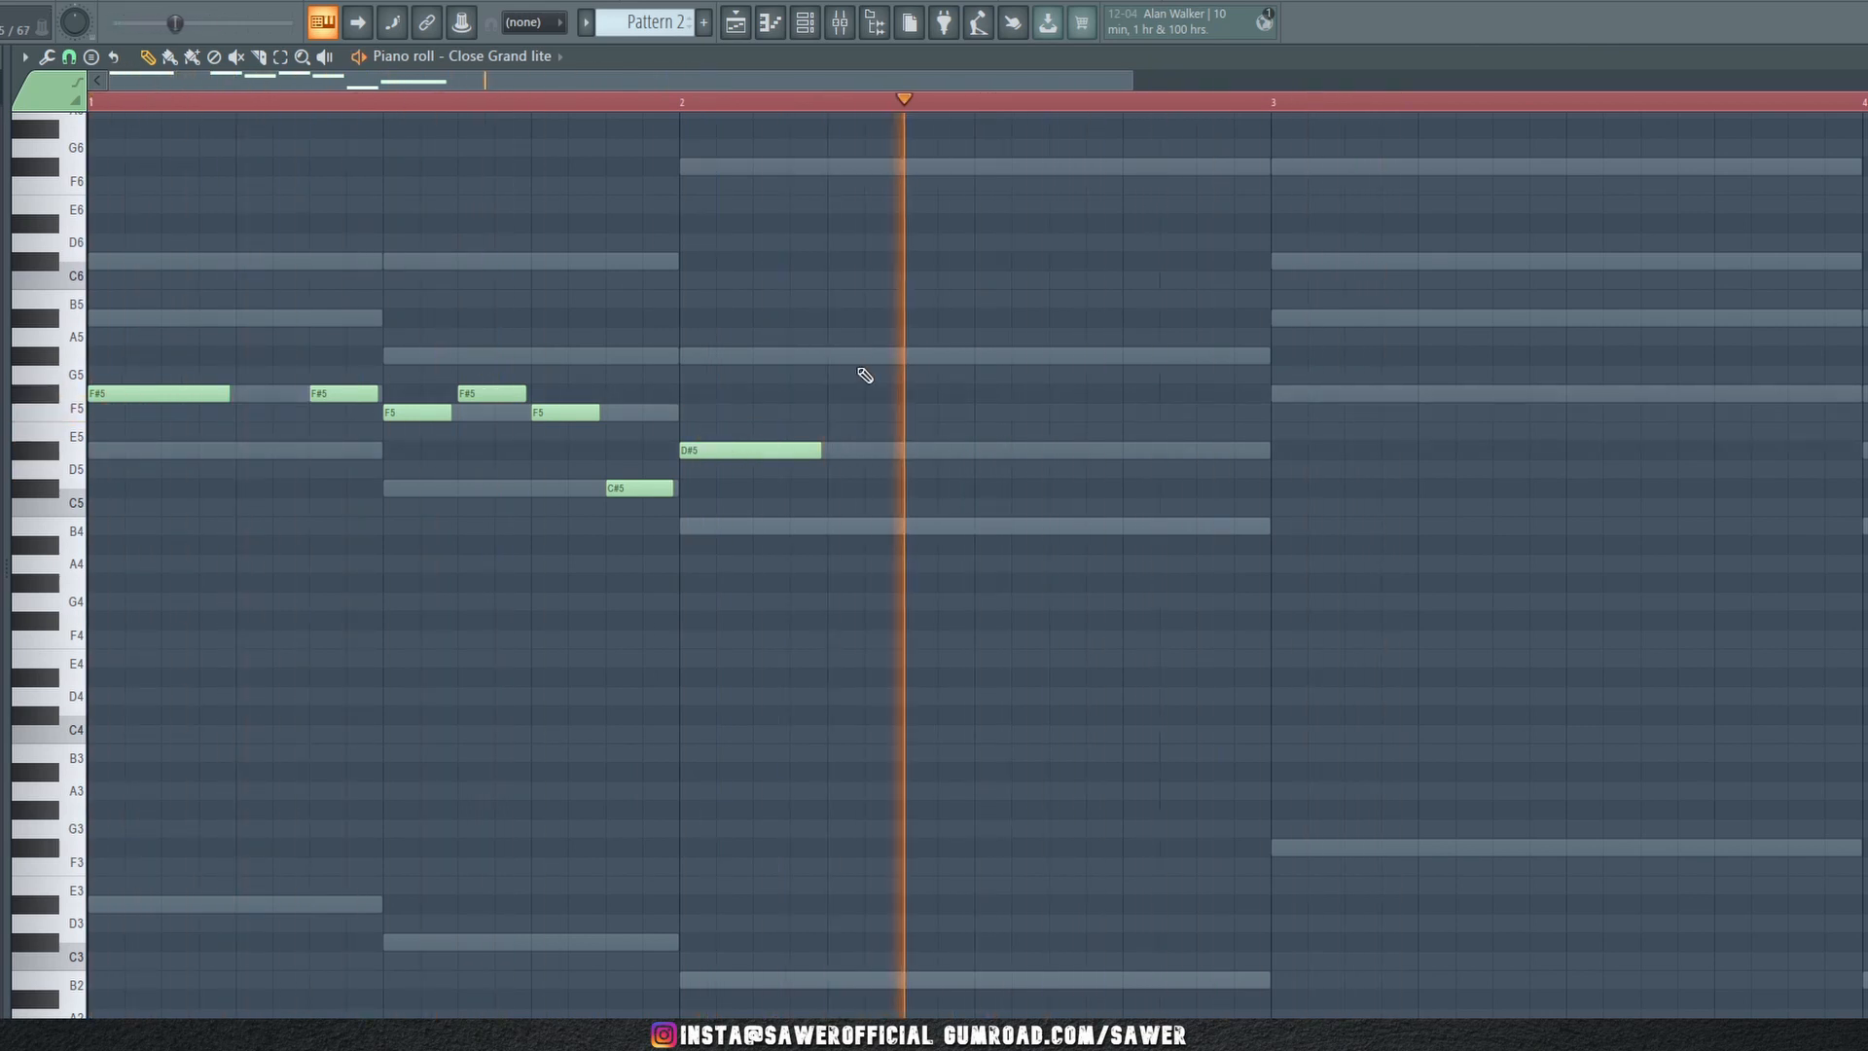
{"action": "key", "text": "space"}
{"action": "key", "text": "space"}
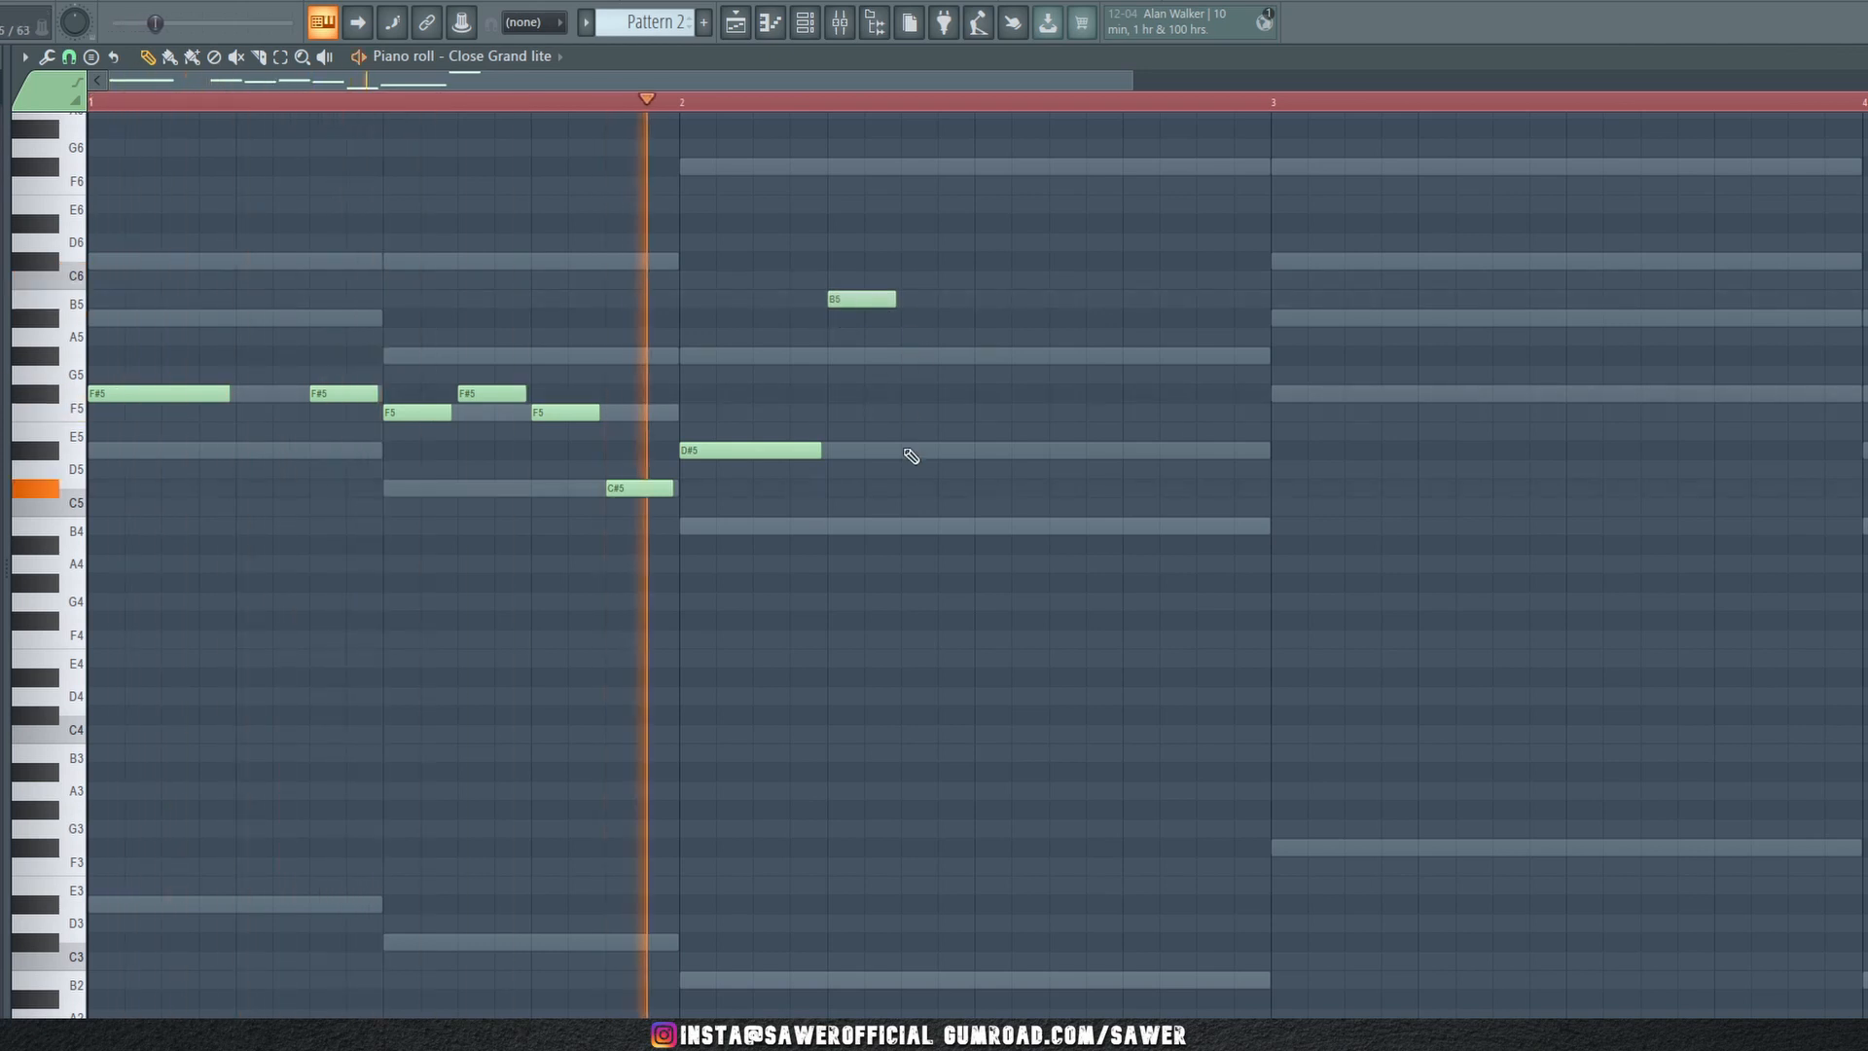
{"action": "left_click_drag", "start_coordinate": [859, 299], "coordinate": [860, 317]}
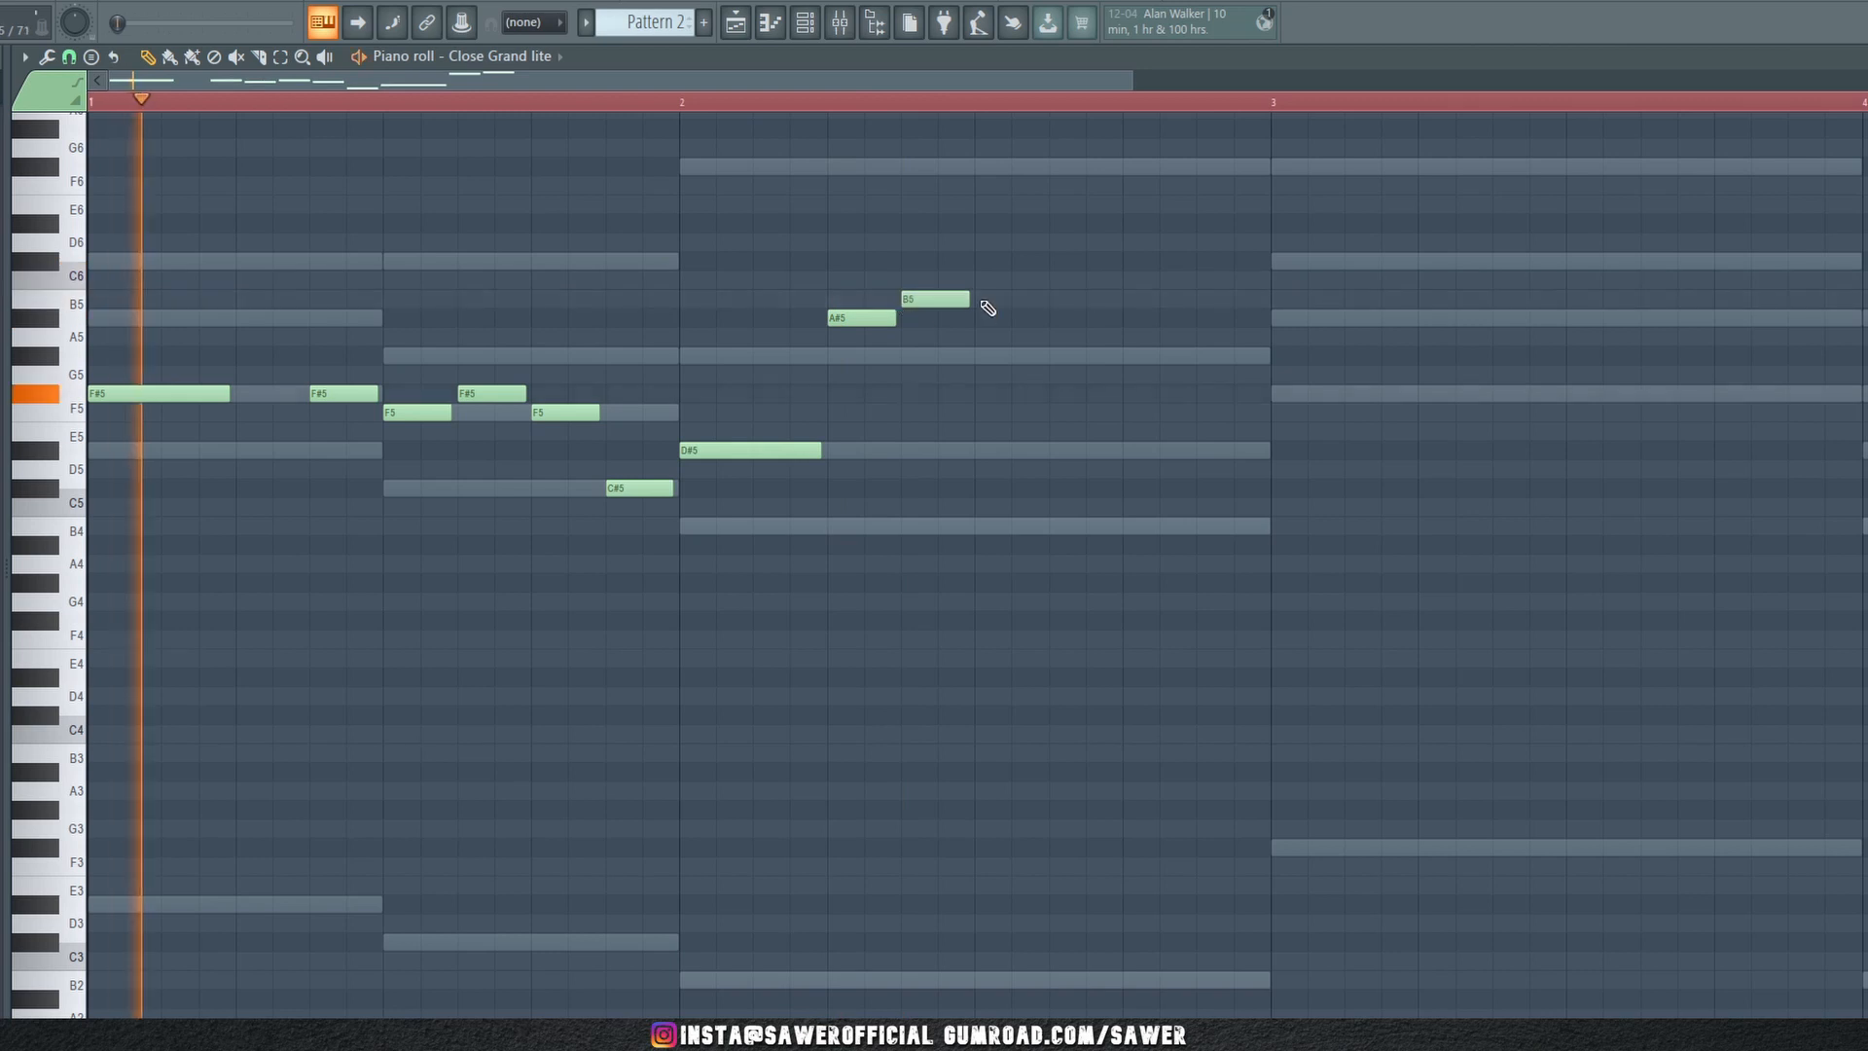
Lengthen the B5 note in bar 2 and add a short A#5 note right after it
{"action": "left_click_drag", "start_coordinate": [968, 301], "coordinate": [1032, 307]}
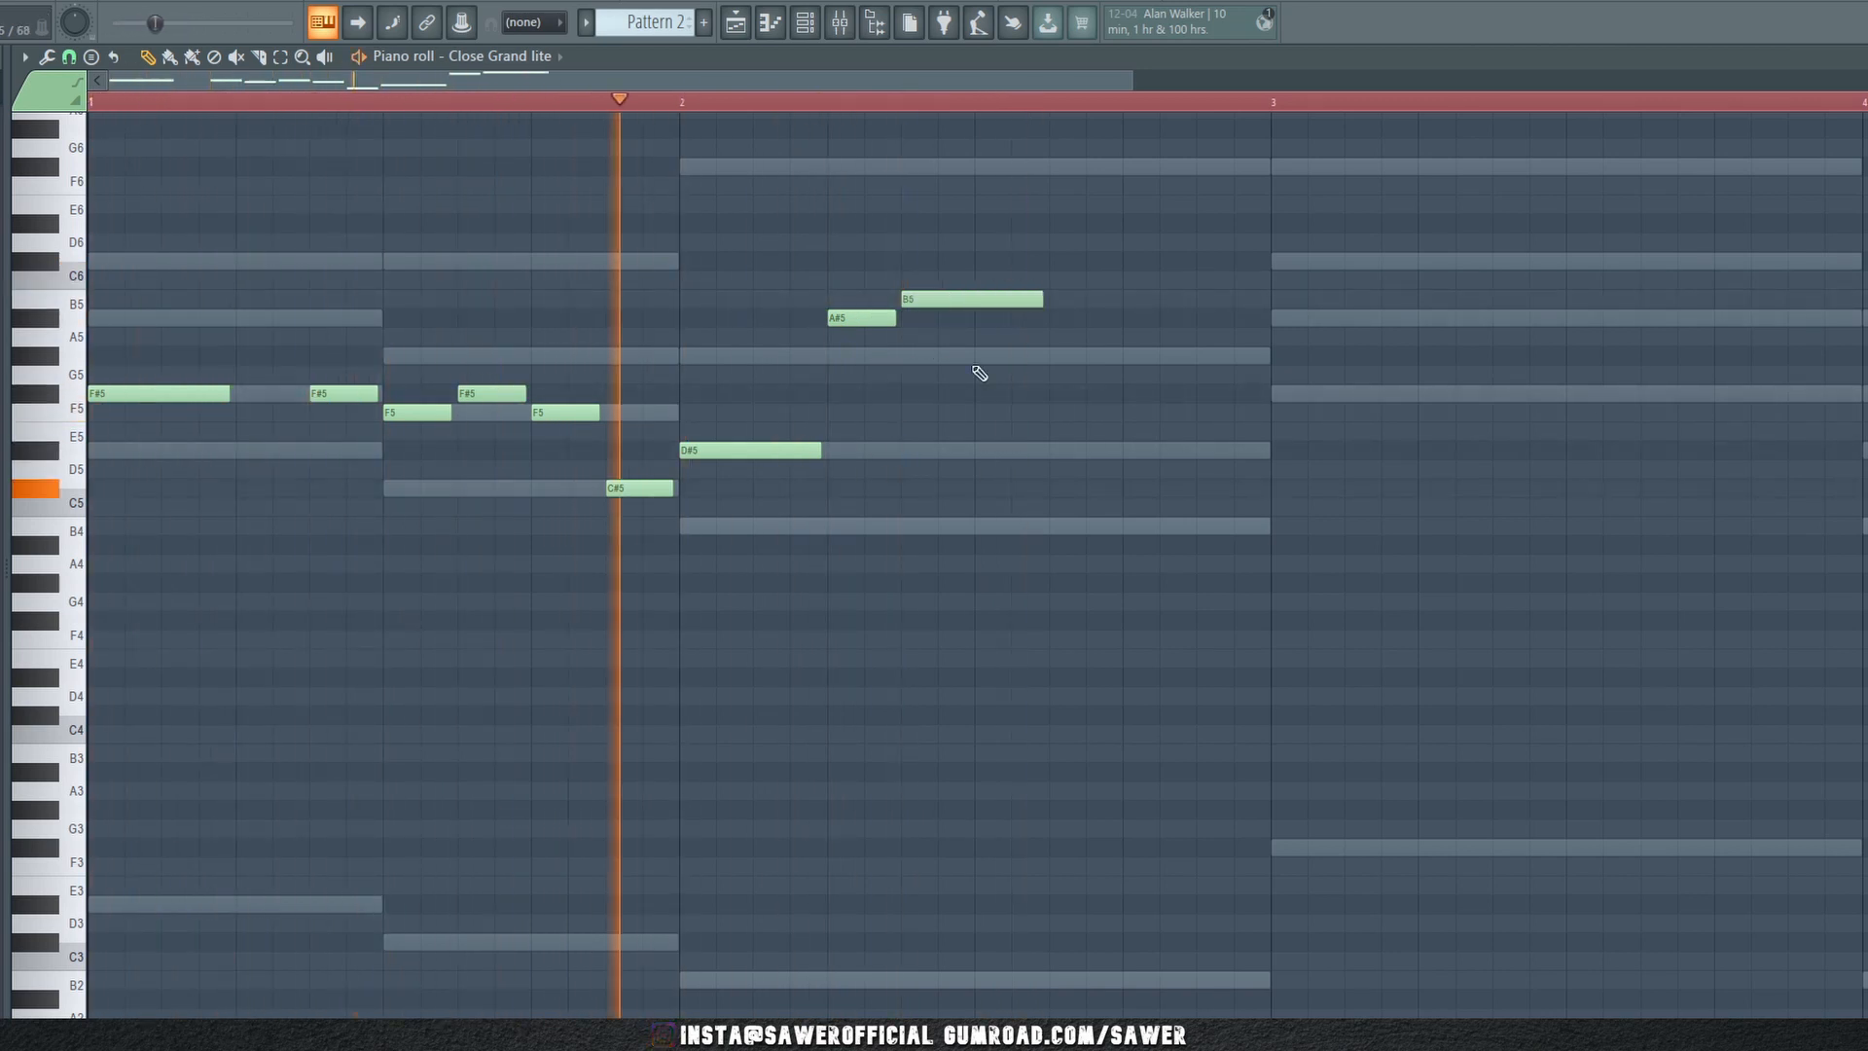
{"action": "left_click", "coordinate": [1056, 375]}
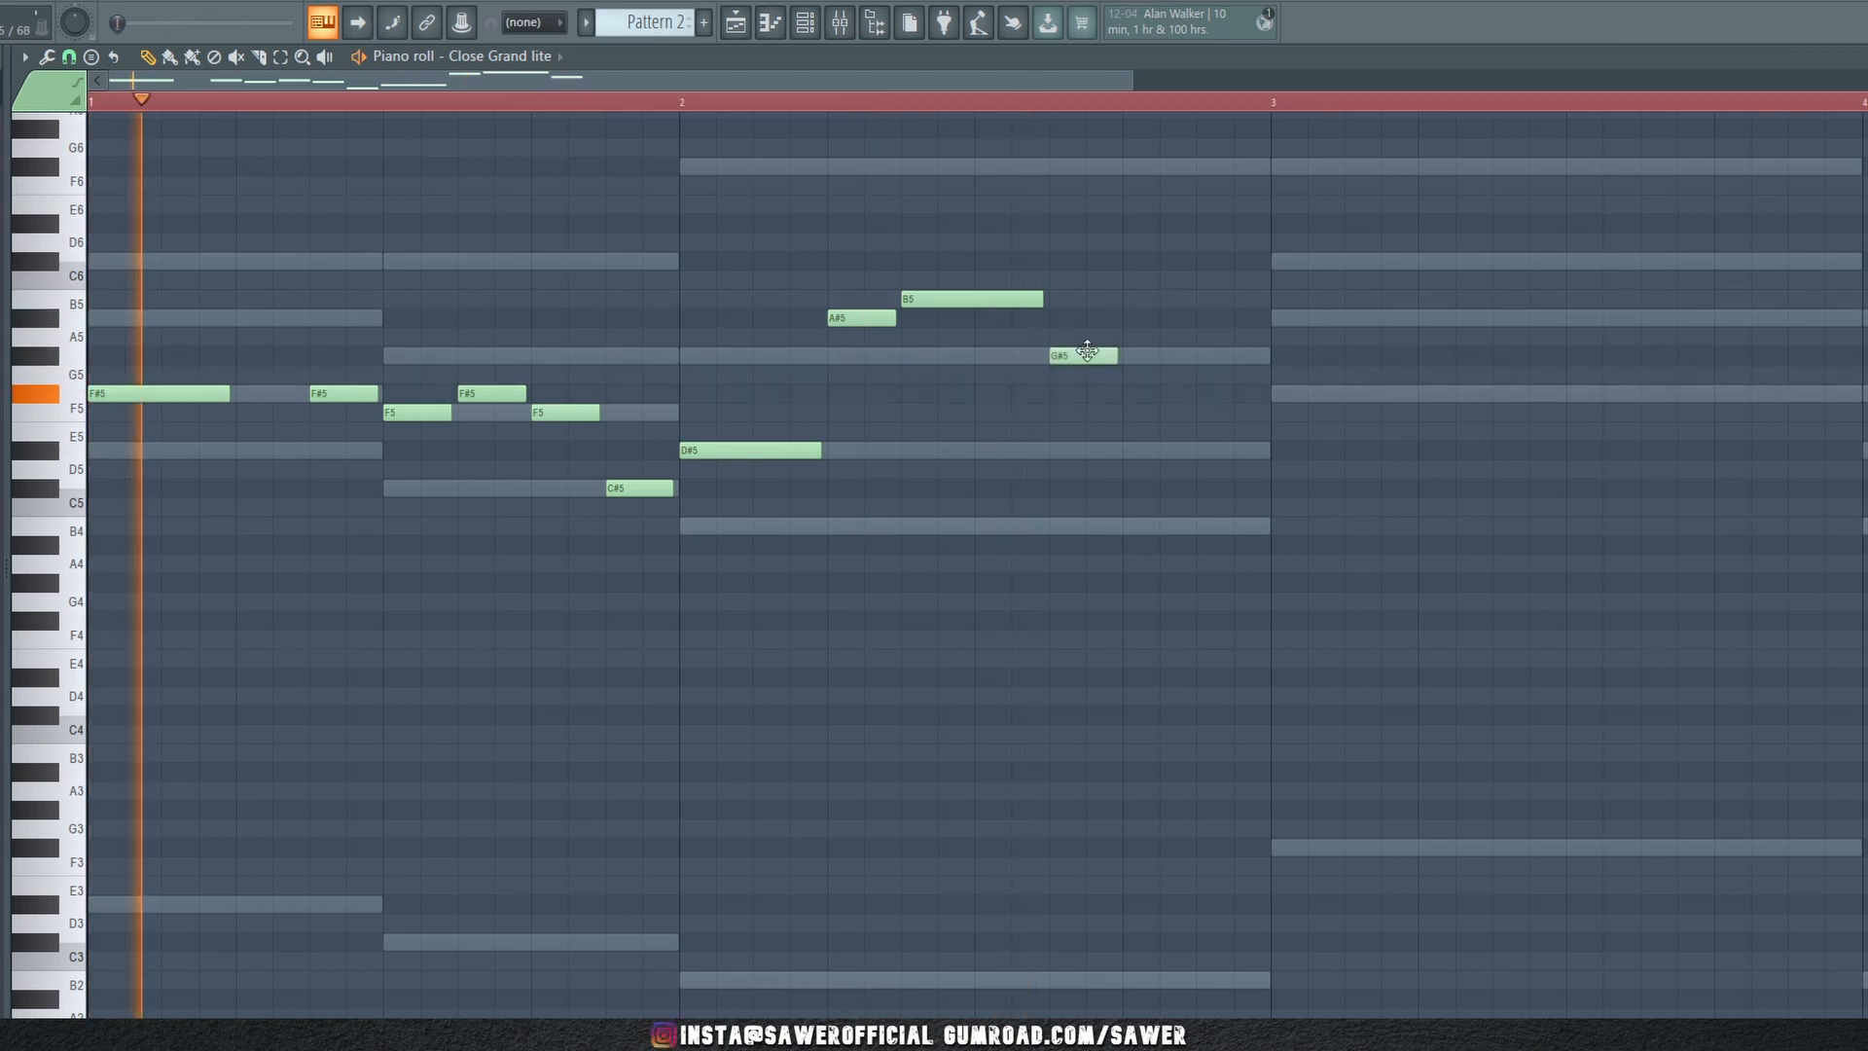
{"action": "left_click_drag", "start_coordinate": [1087, 353], "coordinate": [1087, 317]}
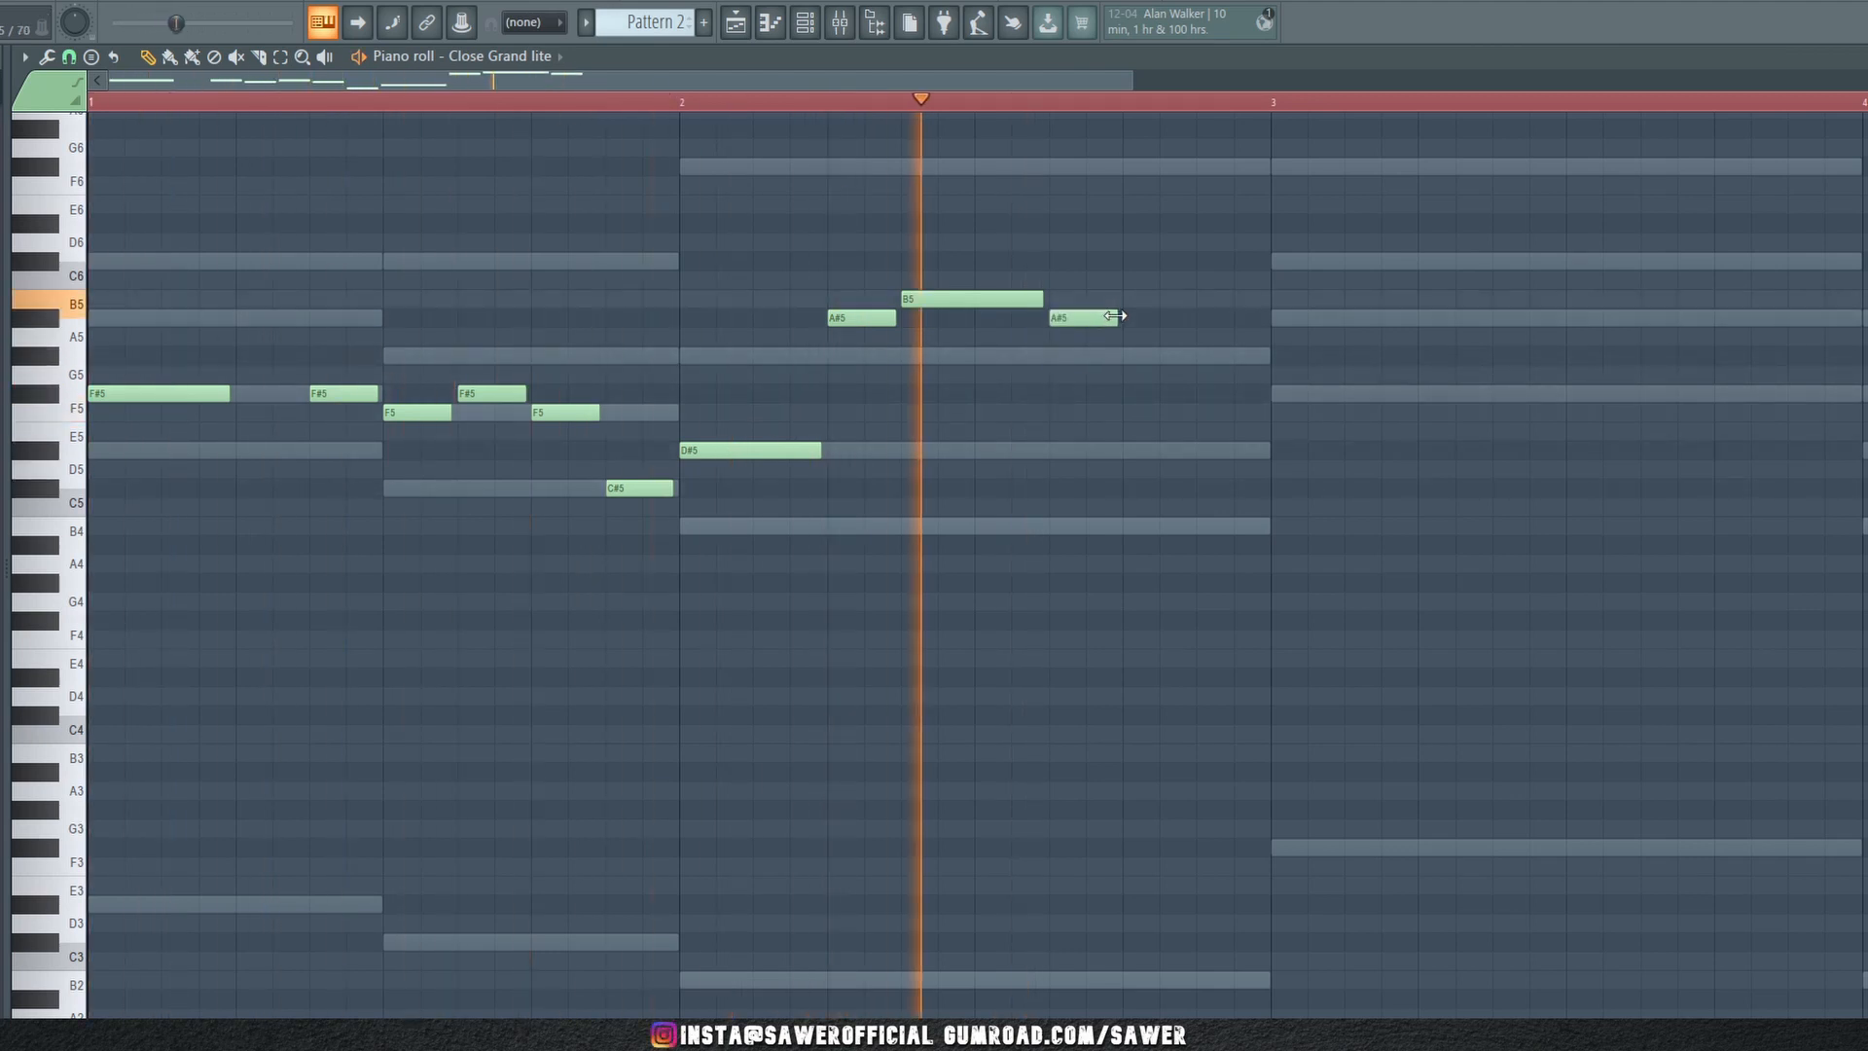
Add very short harmony notes: G#5 under the B5, B4 under the D#5, and D#5 under bar 1's second F#5
{"action": "left_click", "coordinate": [914, 358]}
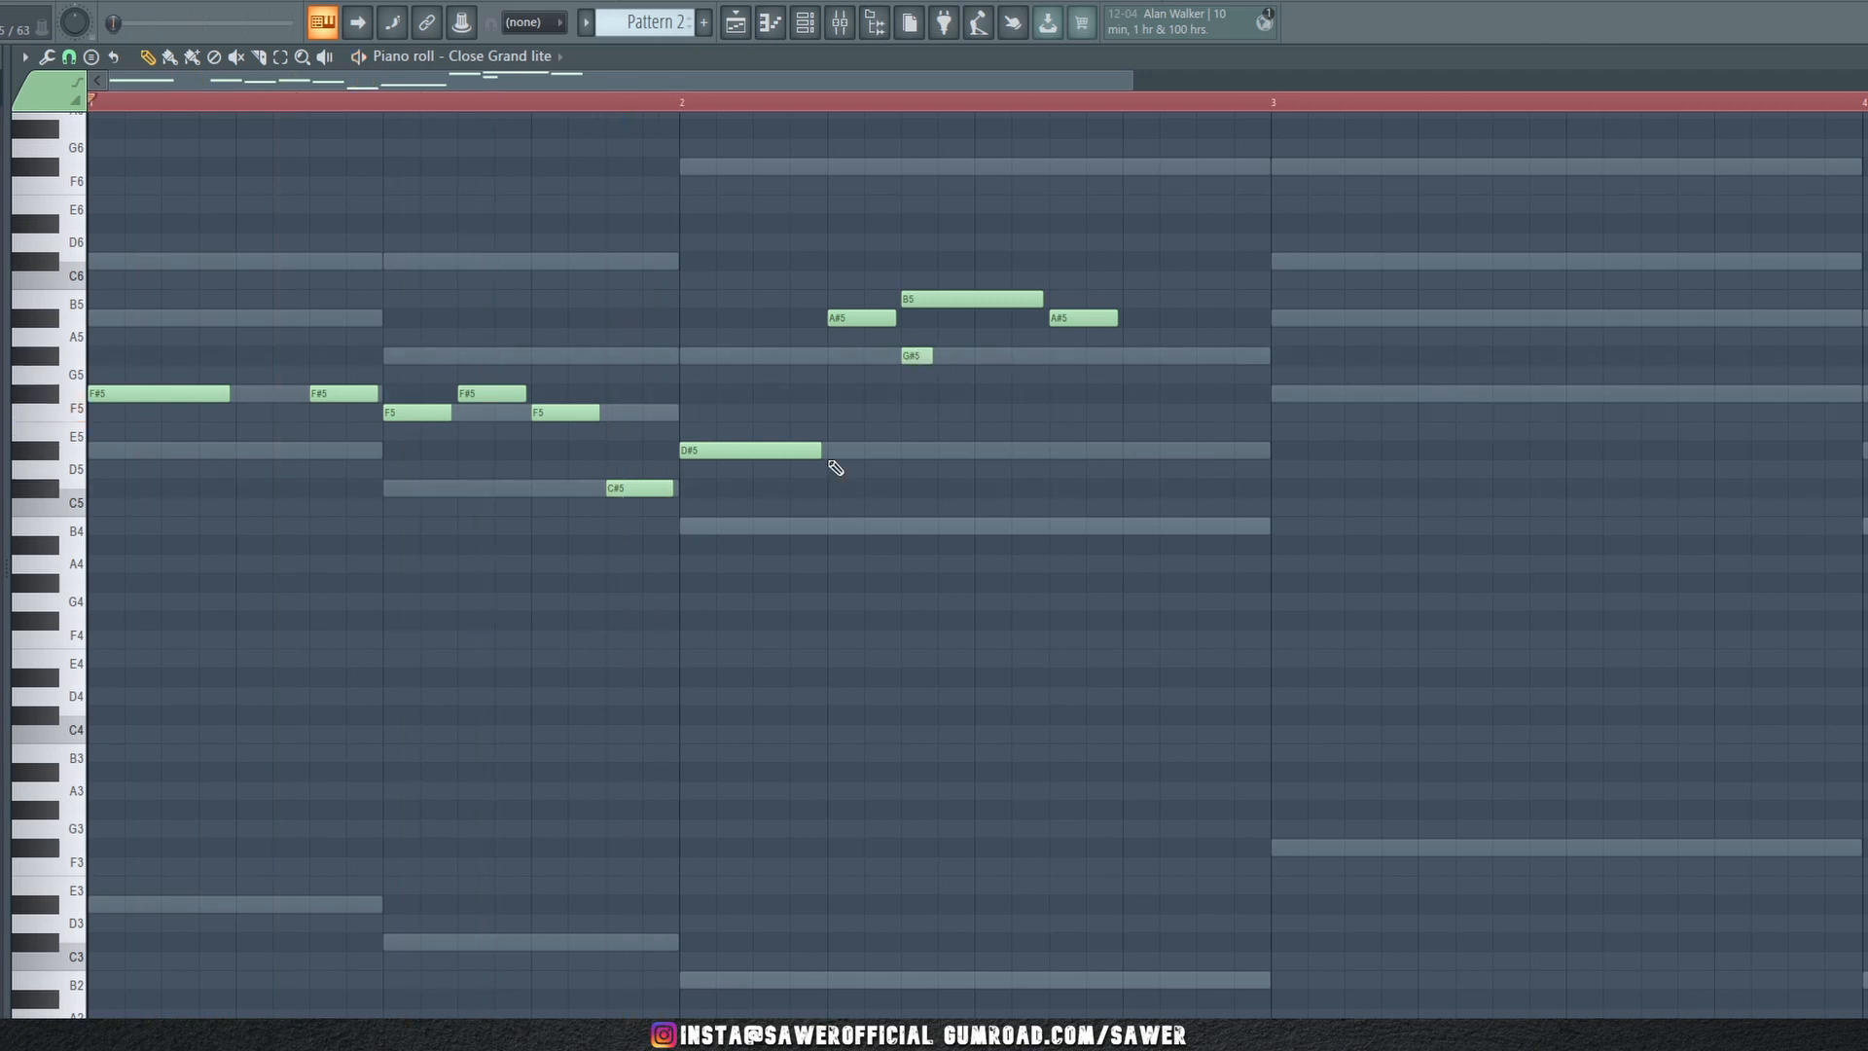
{"action": "scroll", "coordinate": [740, 709], "scroll_direction": "down", "scroll_amount": 1}
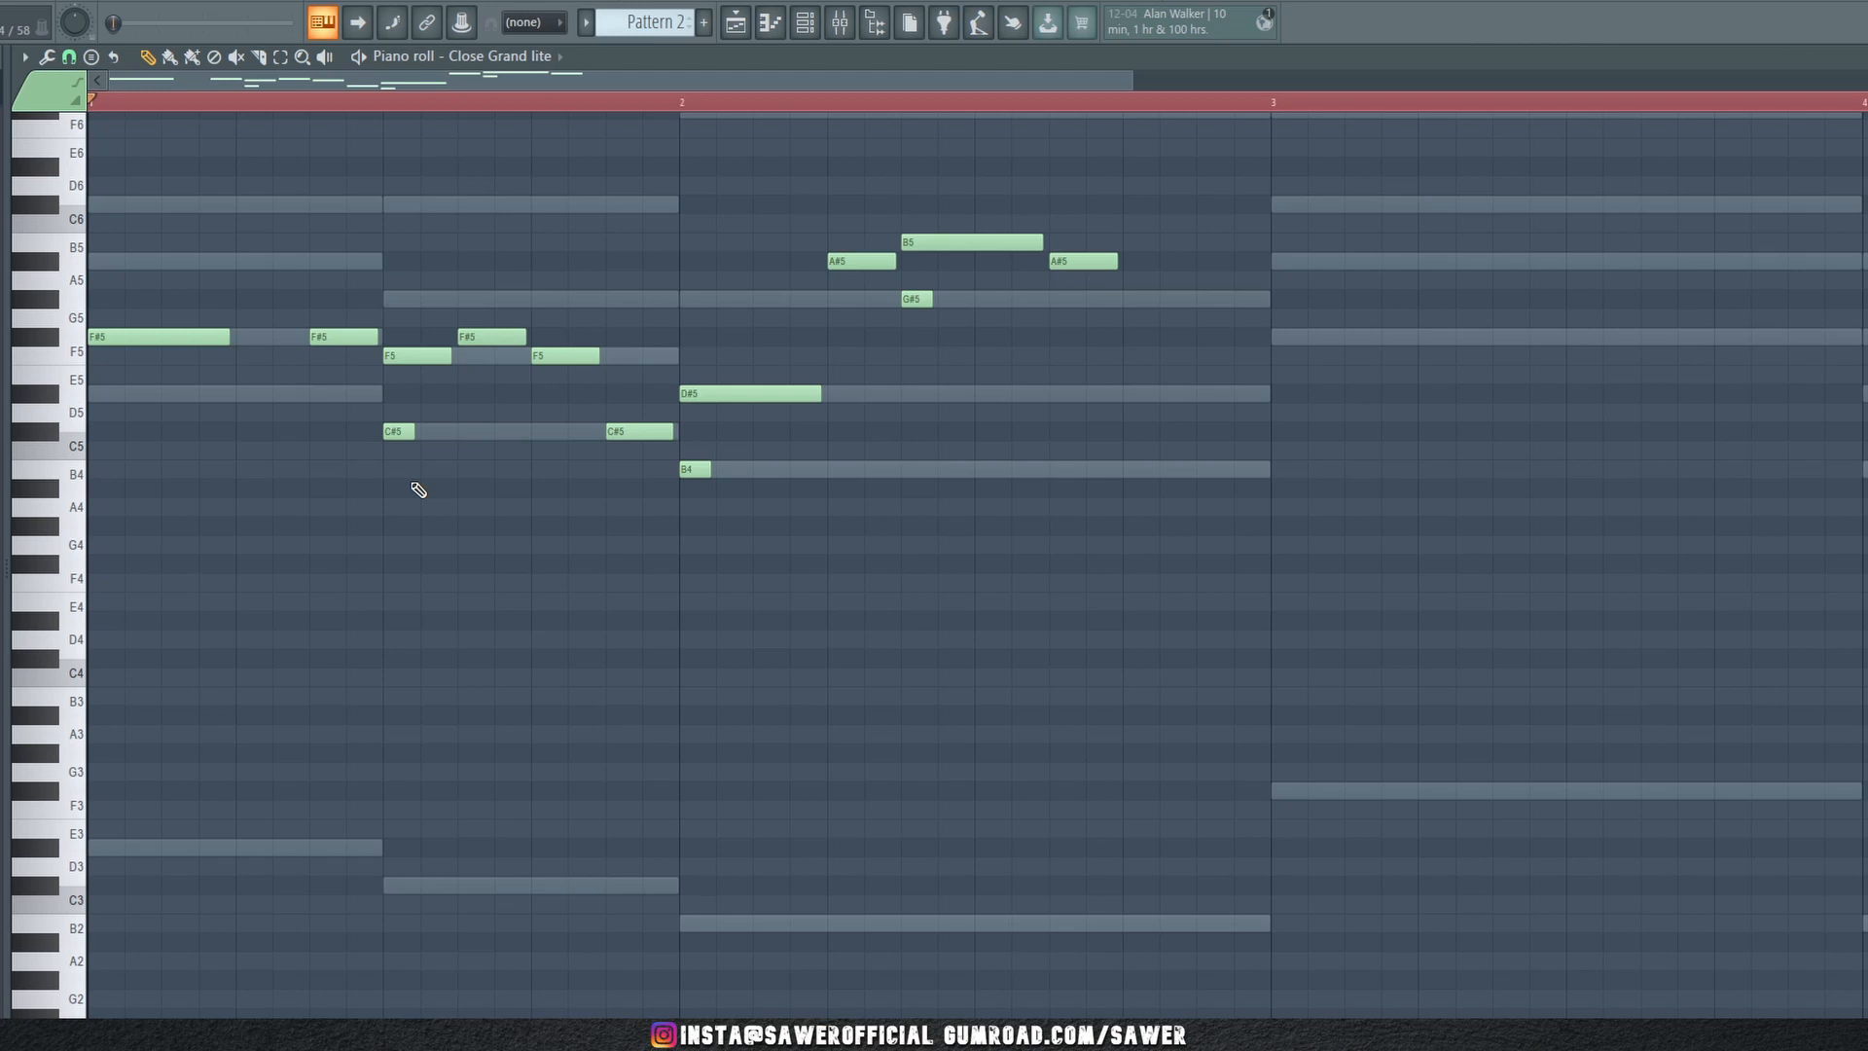
{"action": "key", "text": "space"}
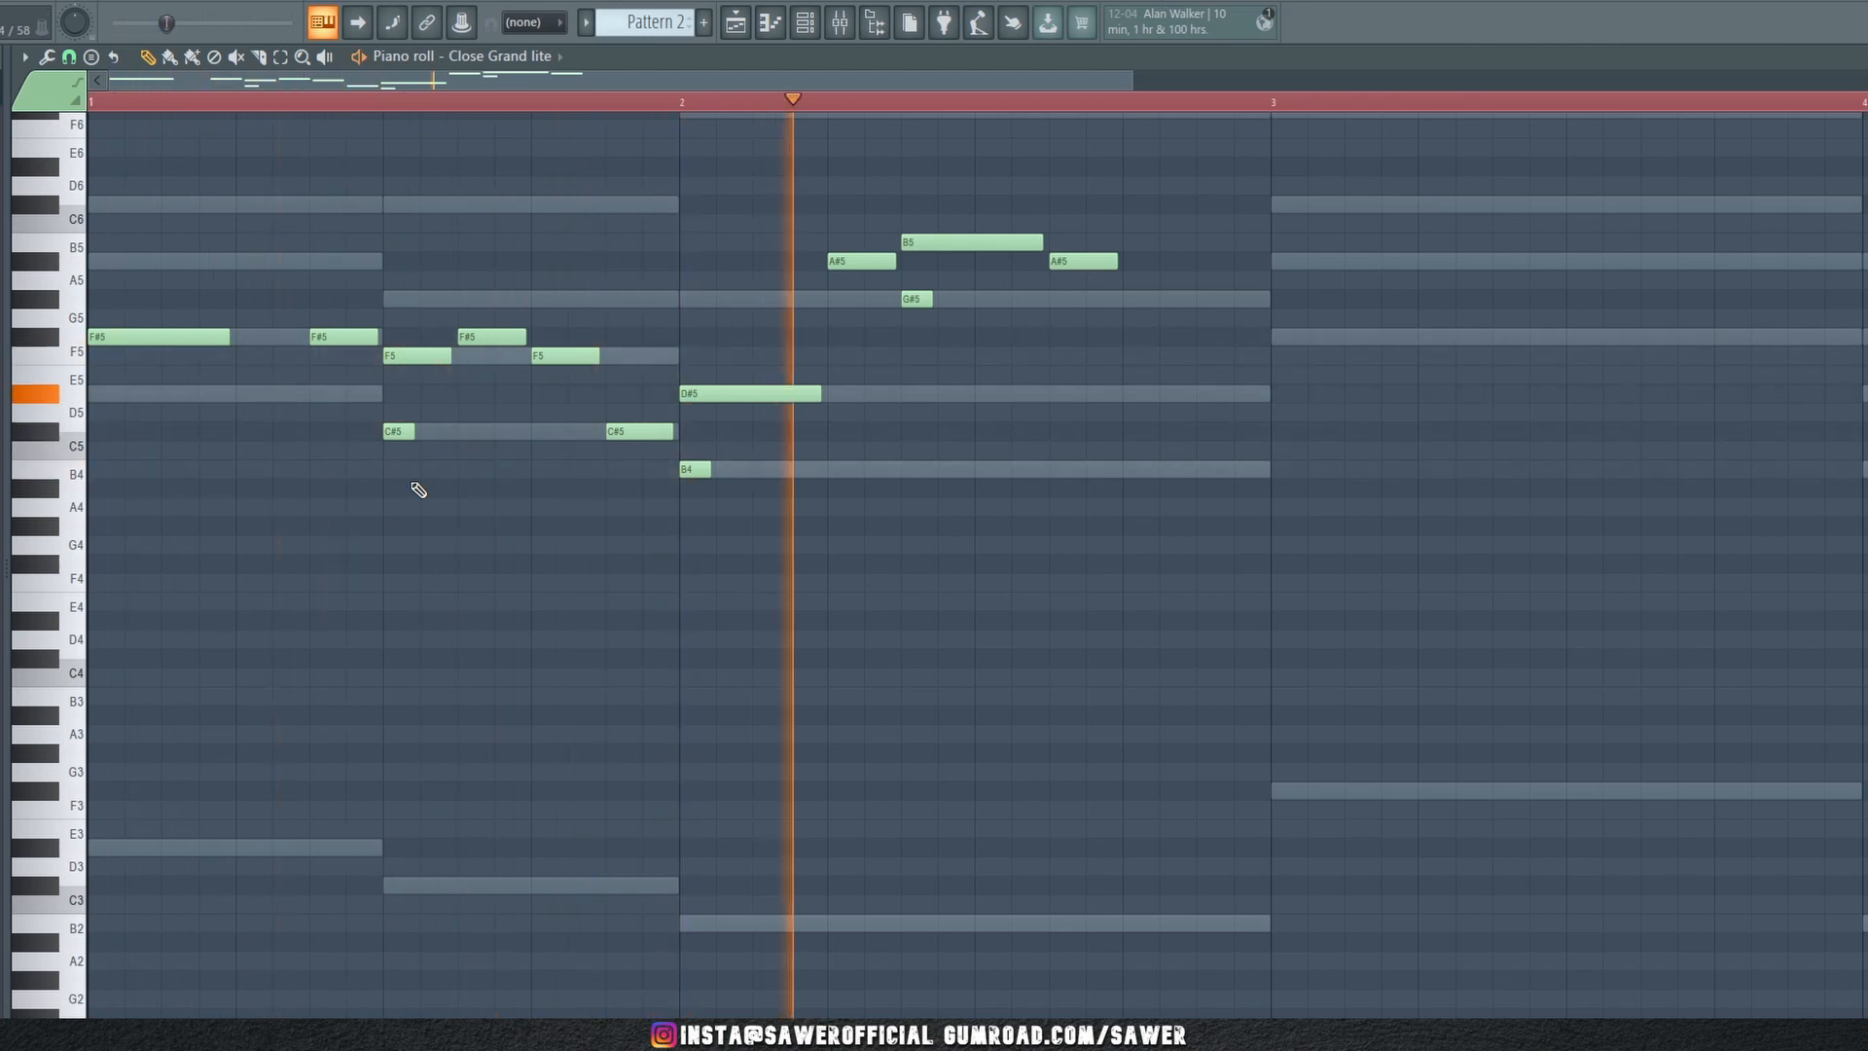
{"action": "right_click", "coordinate": [398, 434]}
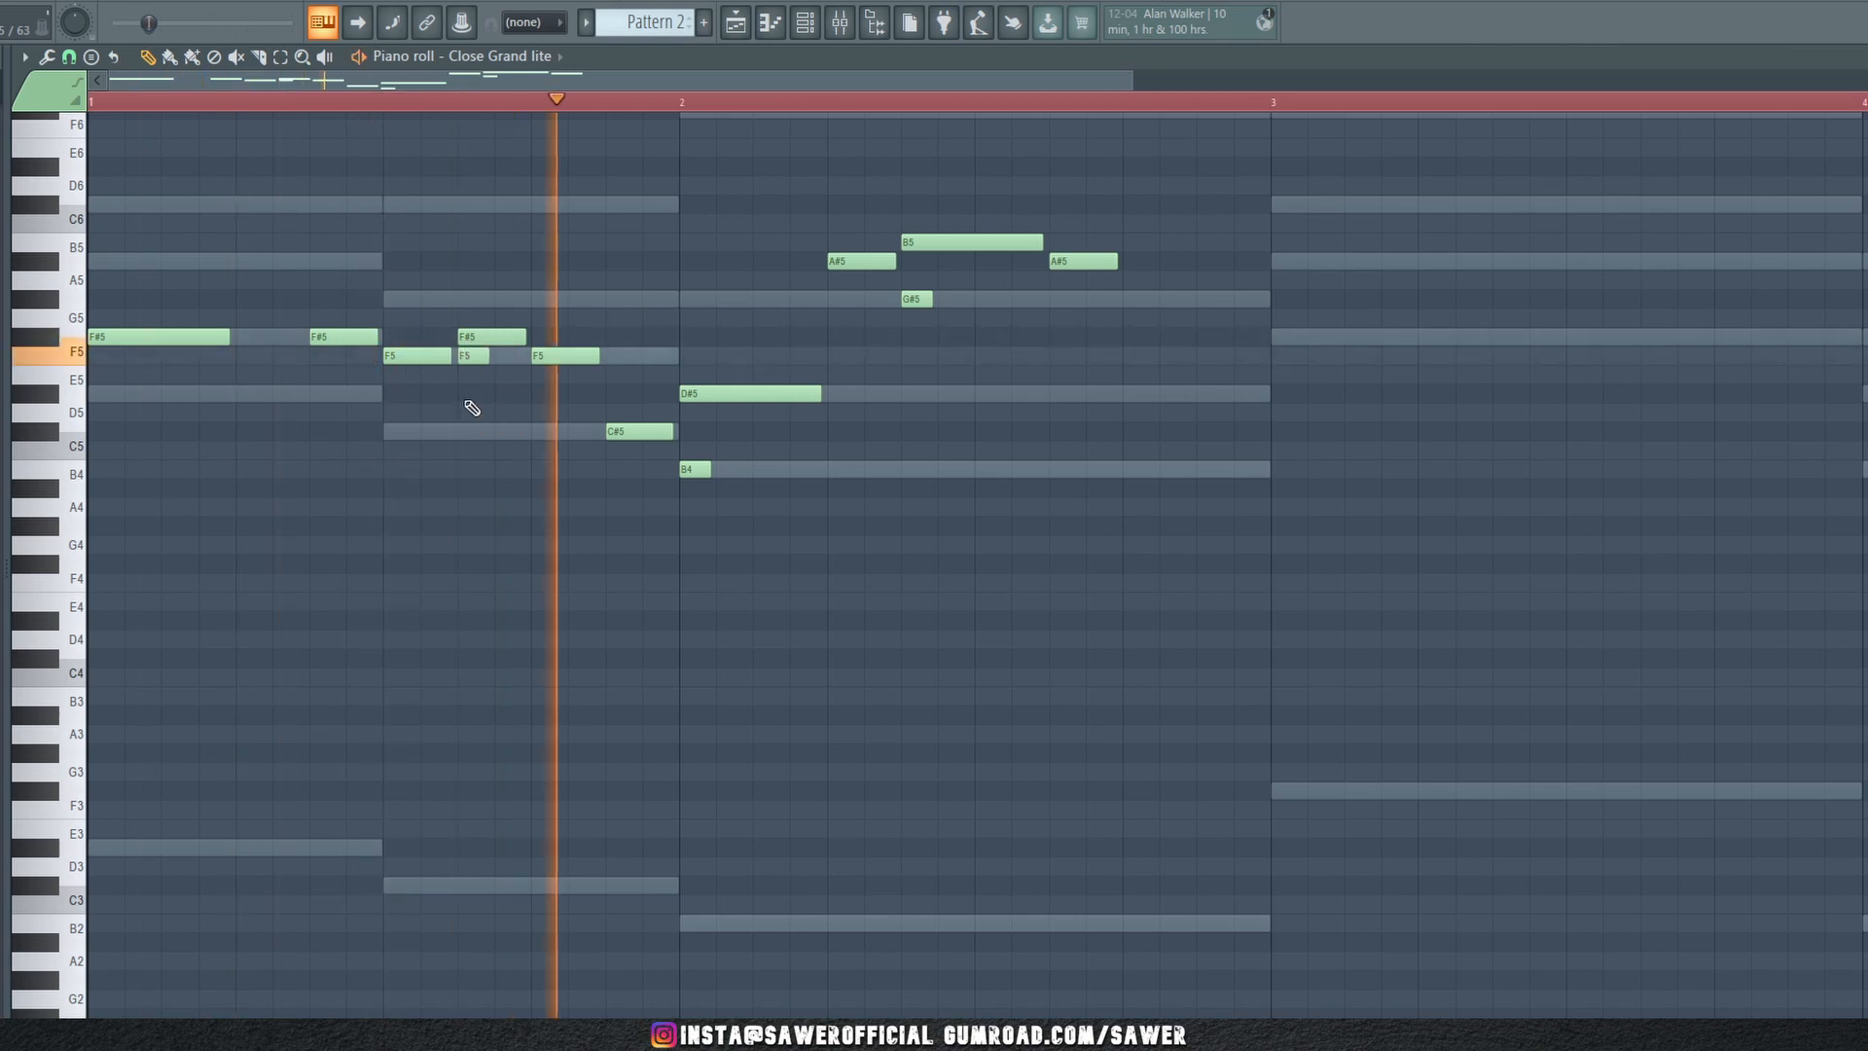
{"action": "key", "text": "space"}
{"action": "left_click", "coordinate": [329, 393]}
{"action": "key", "text": "space"}
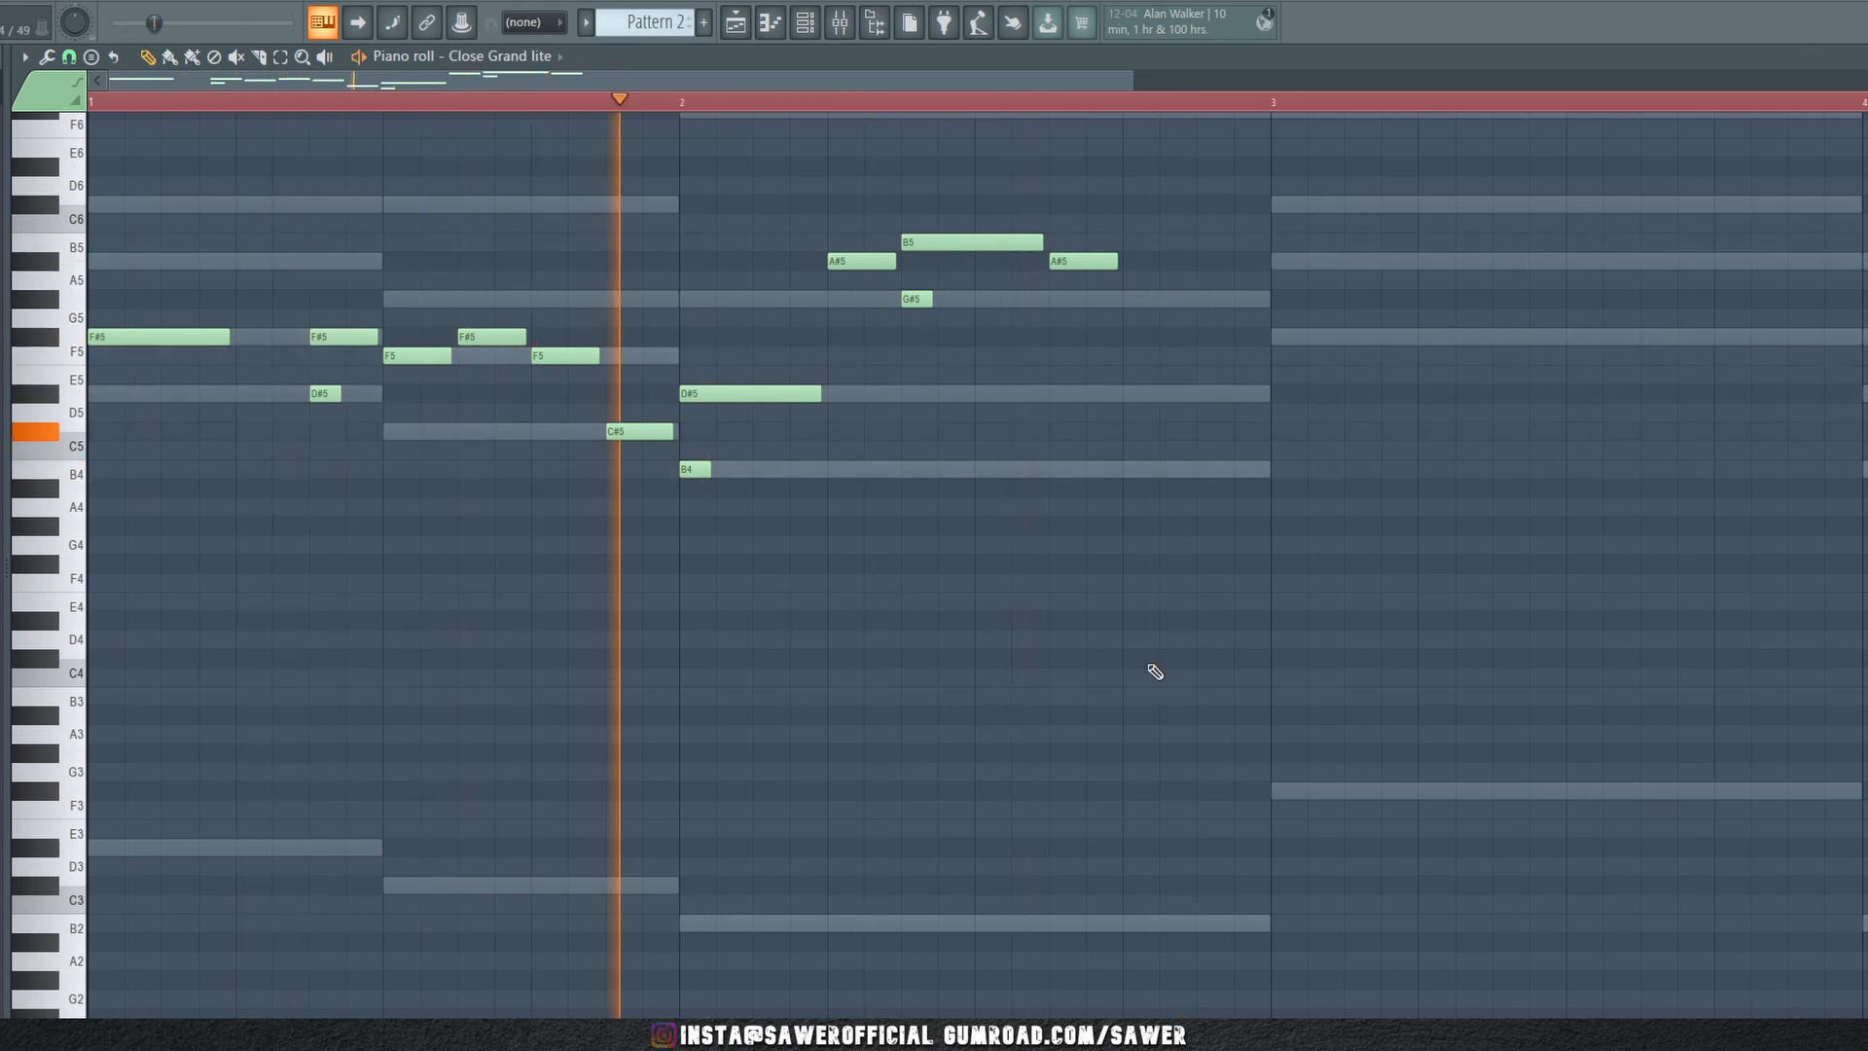
Try an A#5 note at the start of bar 3
{"action": "scroll", "coordinate": [1150, 667], "scroll_direction": "up", "scroll_amount": 1}
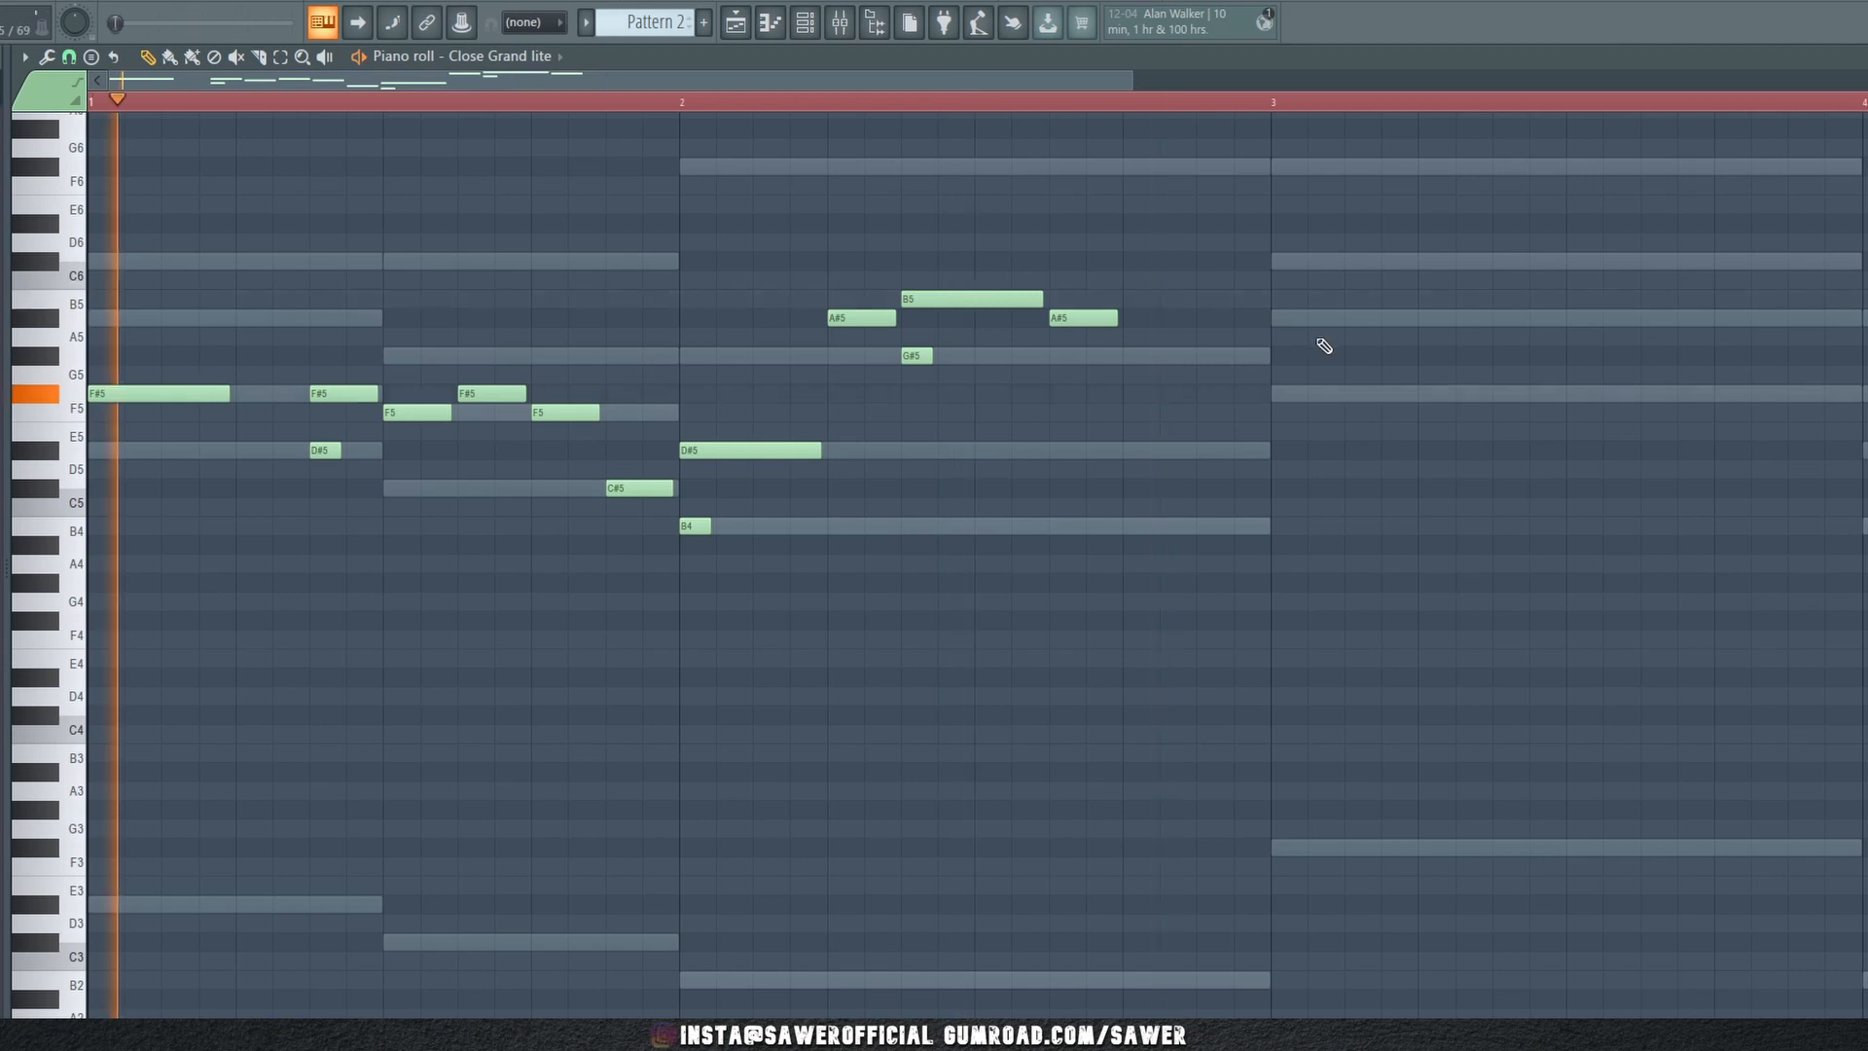
{"action": "left_click", "coordinate": [1285, 319]}
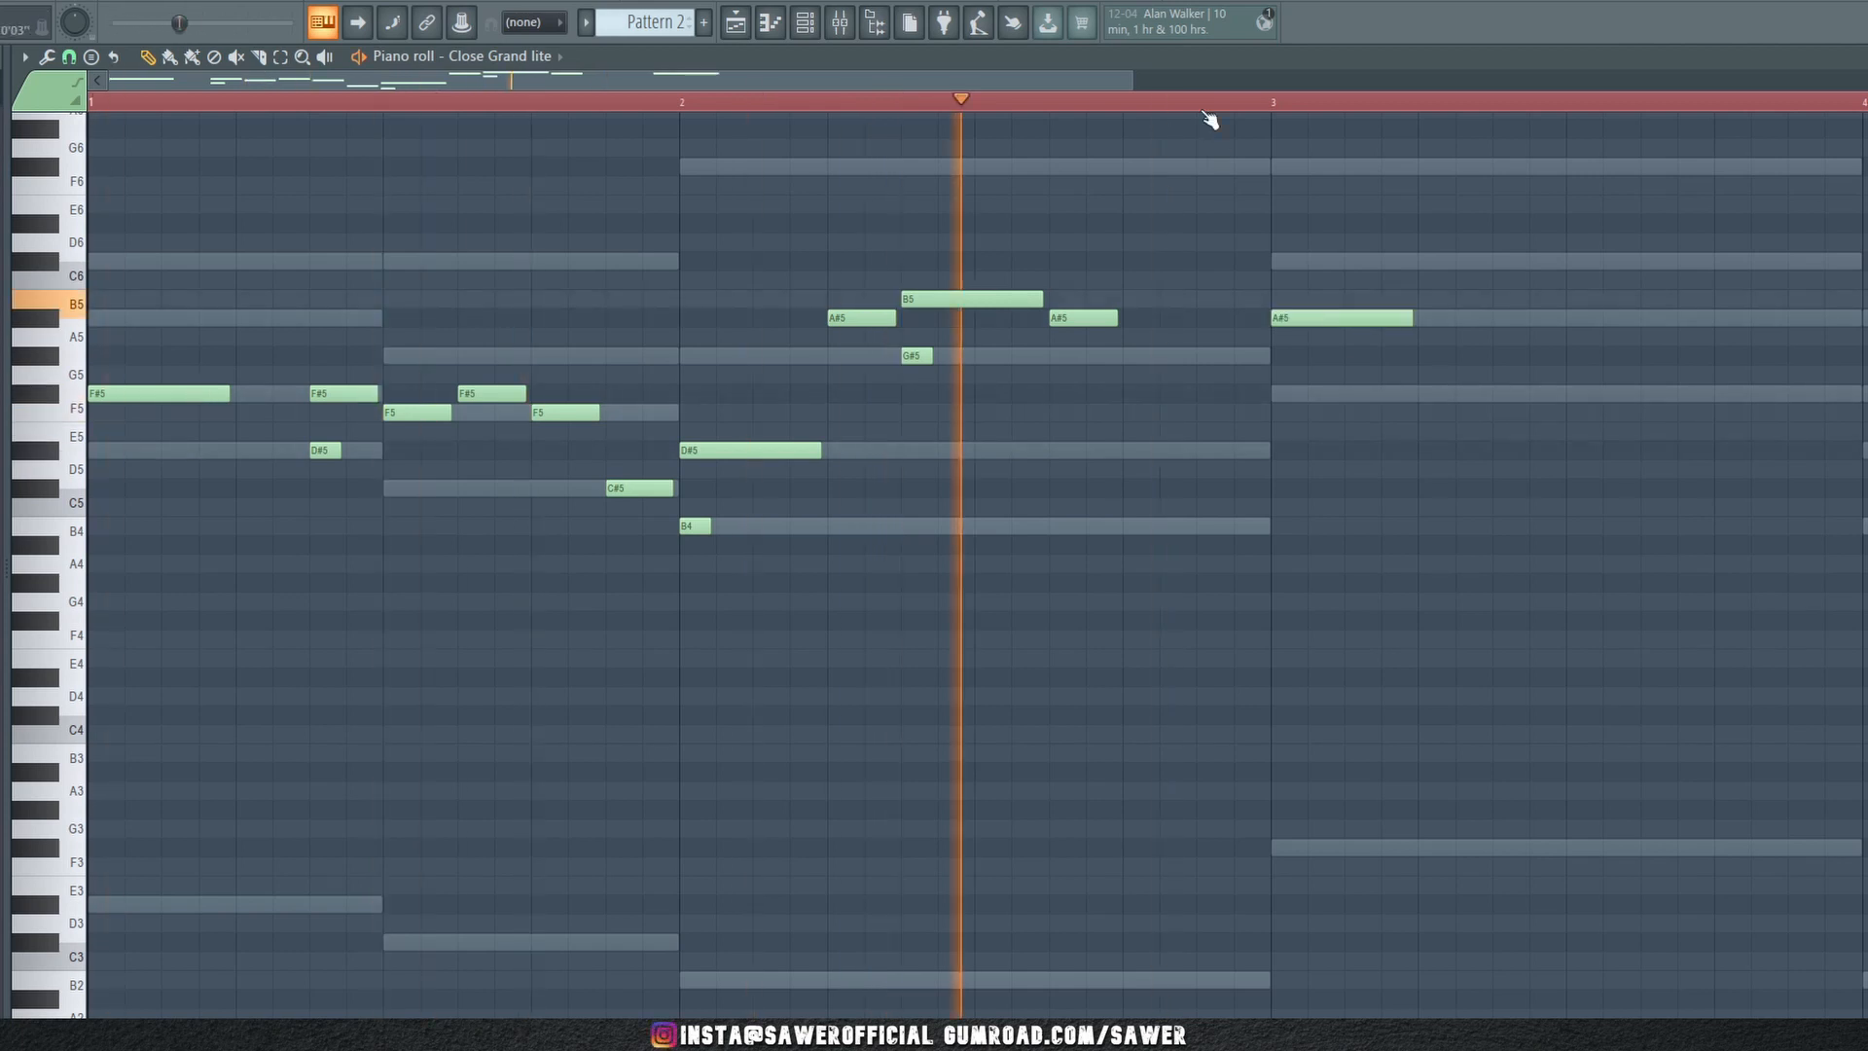
{"action": "scroll", "coordinate": [1209, 117], "scroll_direction": "down", "scroll_amount": 2}
{"action": "key", "text": "space"}
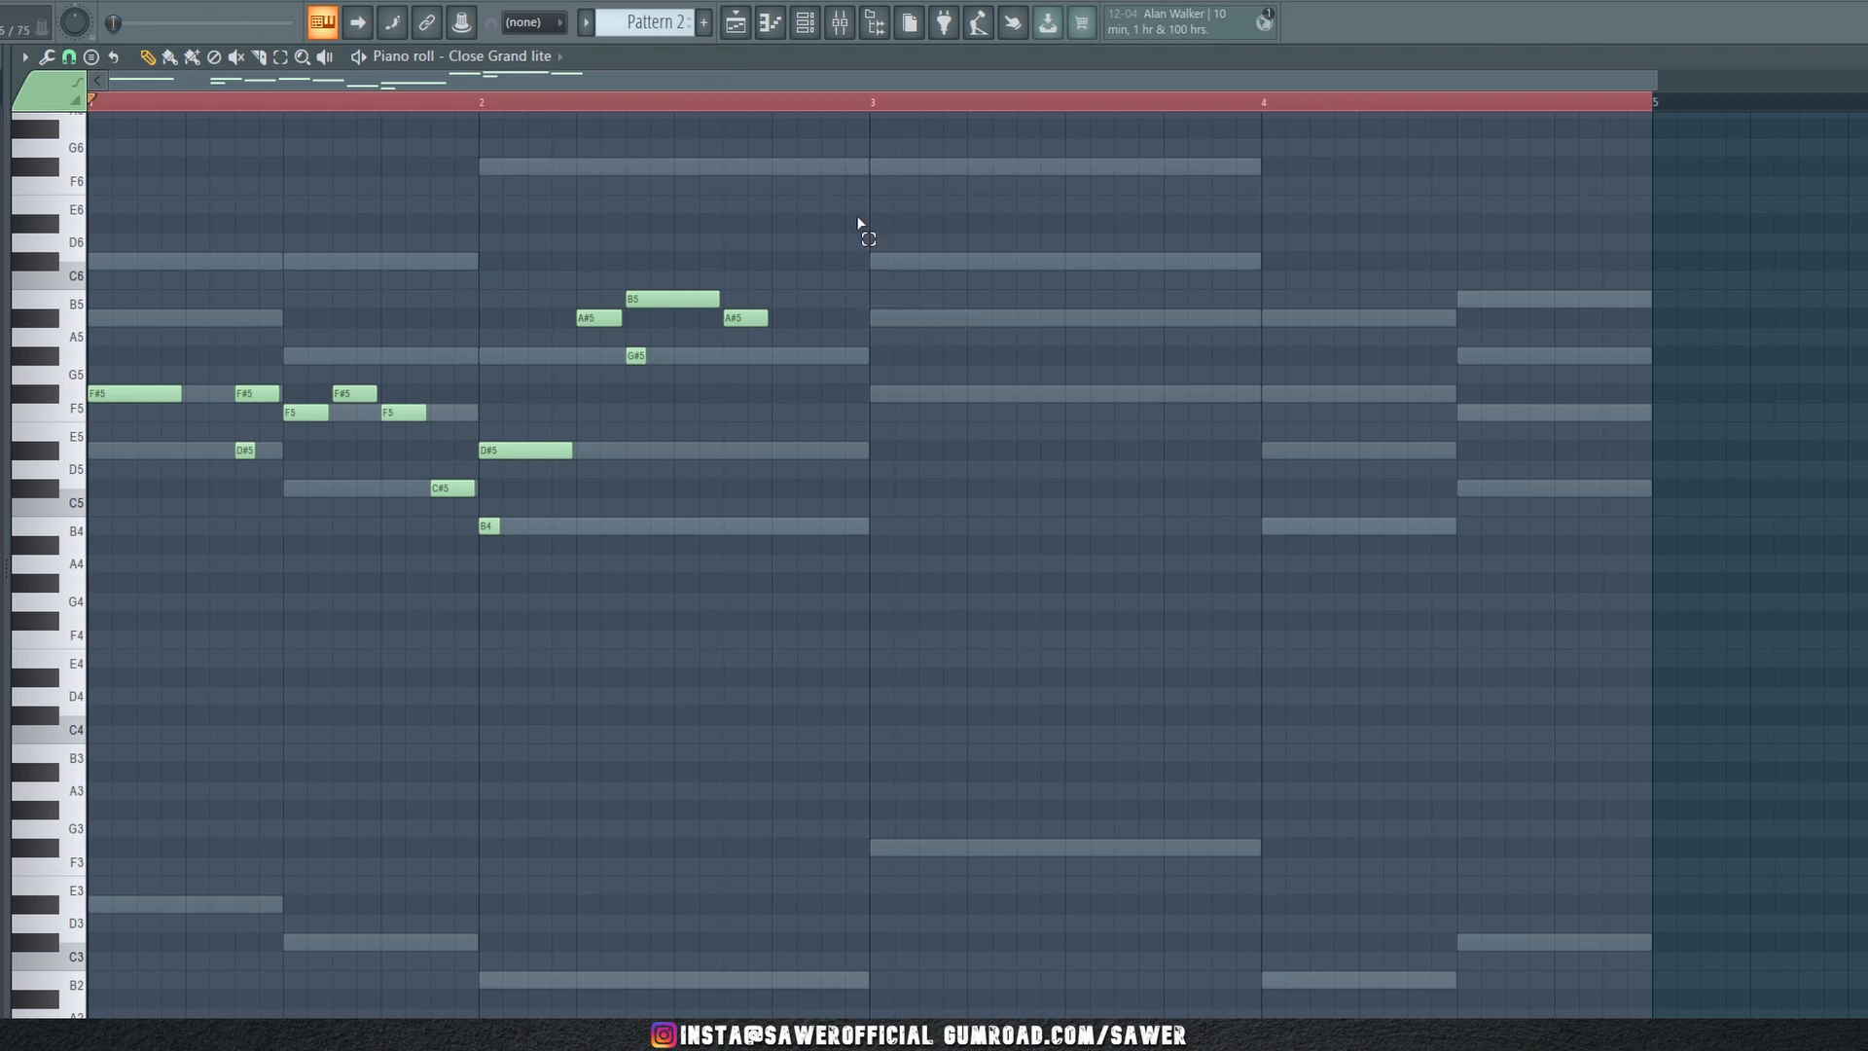
{"action": "left_click_drag", "start_coordinate": [857, 223], "coordinate": [90, 681]}
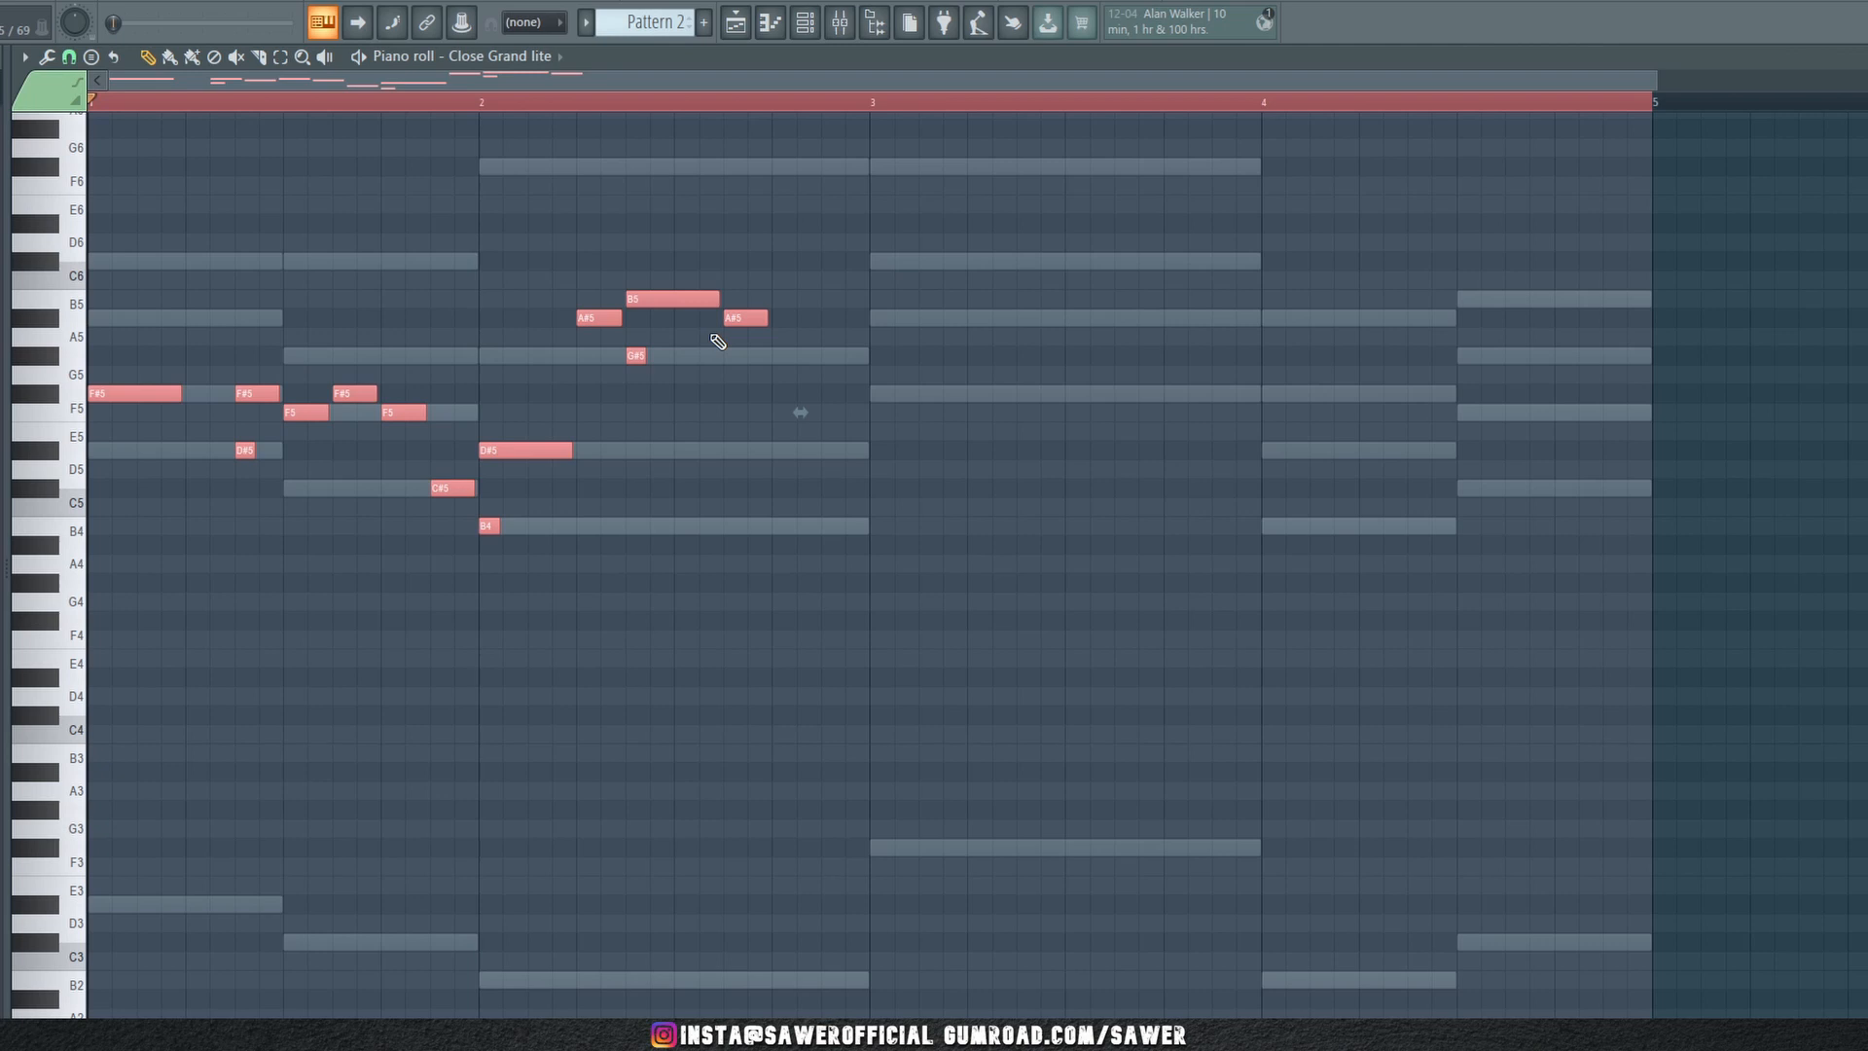
{"action": "key", "text": "ctrl+d"}
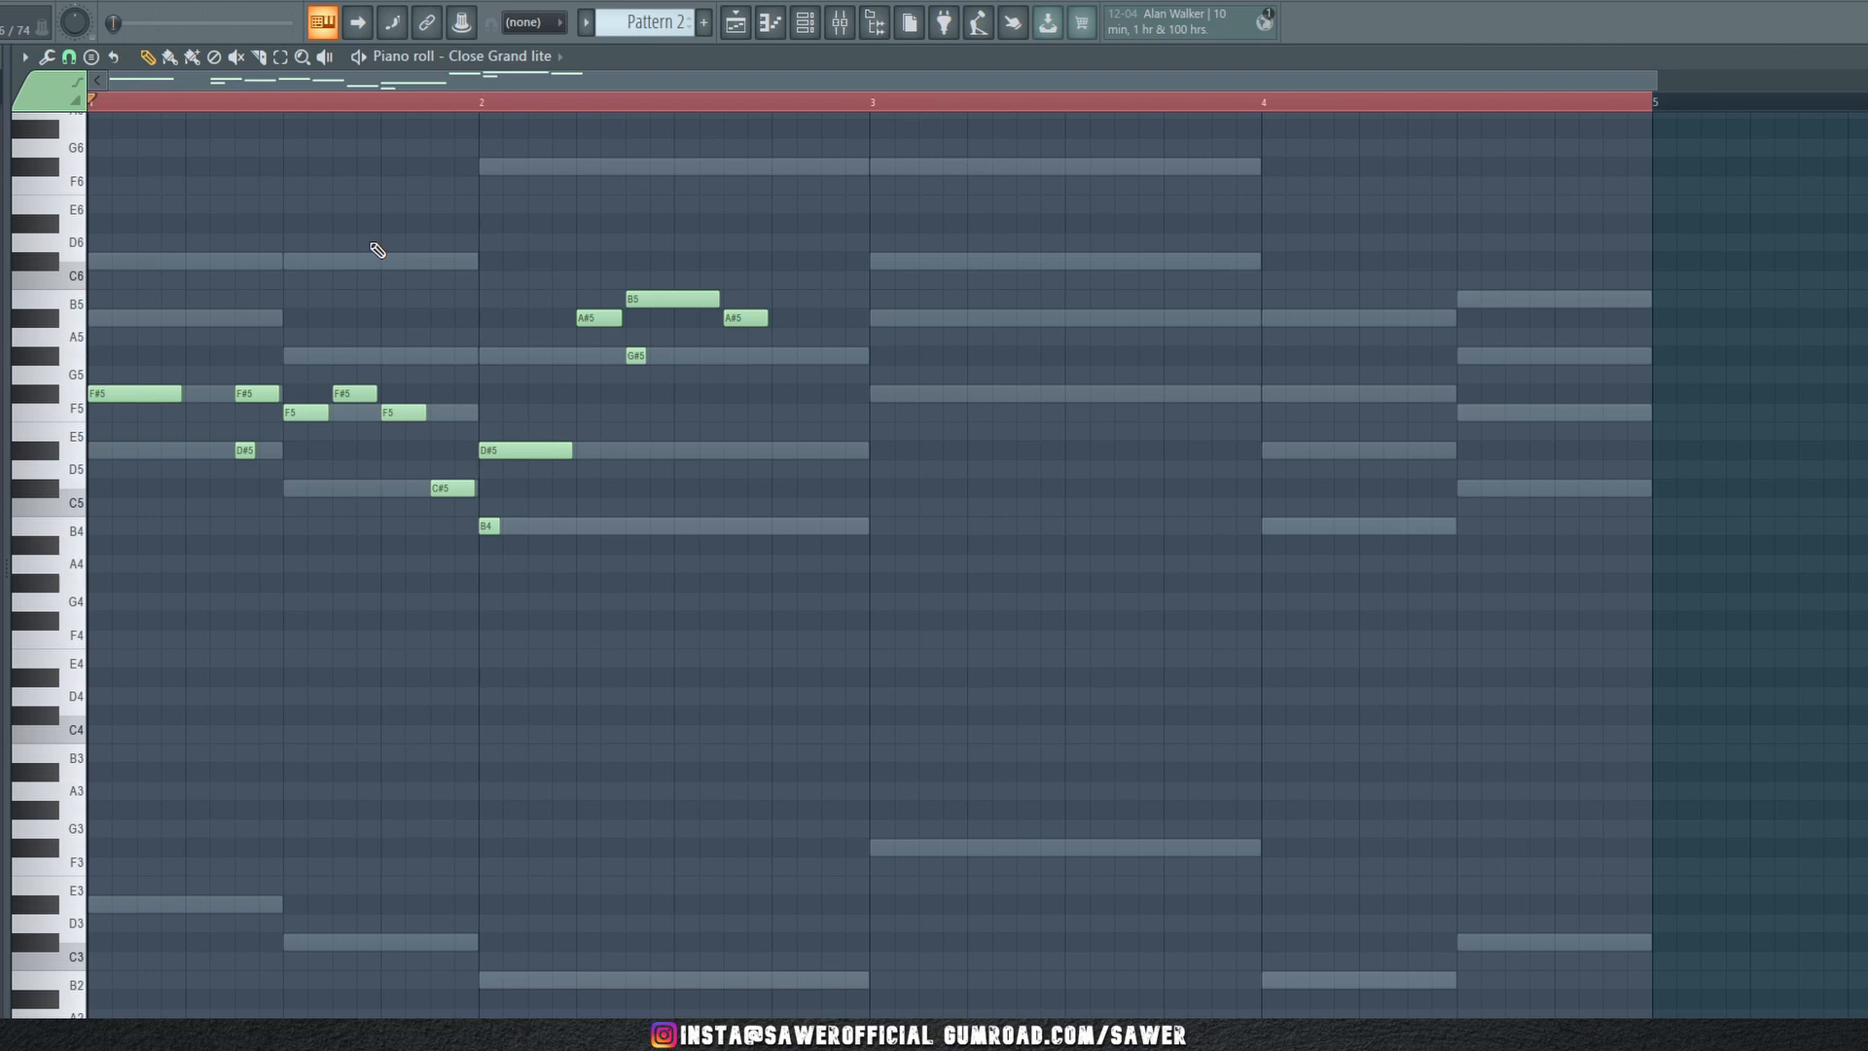
Copy the A#5, B5, G#5, A#5 phrase from bar 2 into bar 4, lower its last note to G#5, and audition it
{"action": "left_click_drag", "start_coordinate": [511, 213], "coordinate": [929, 444]}
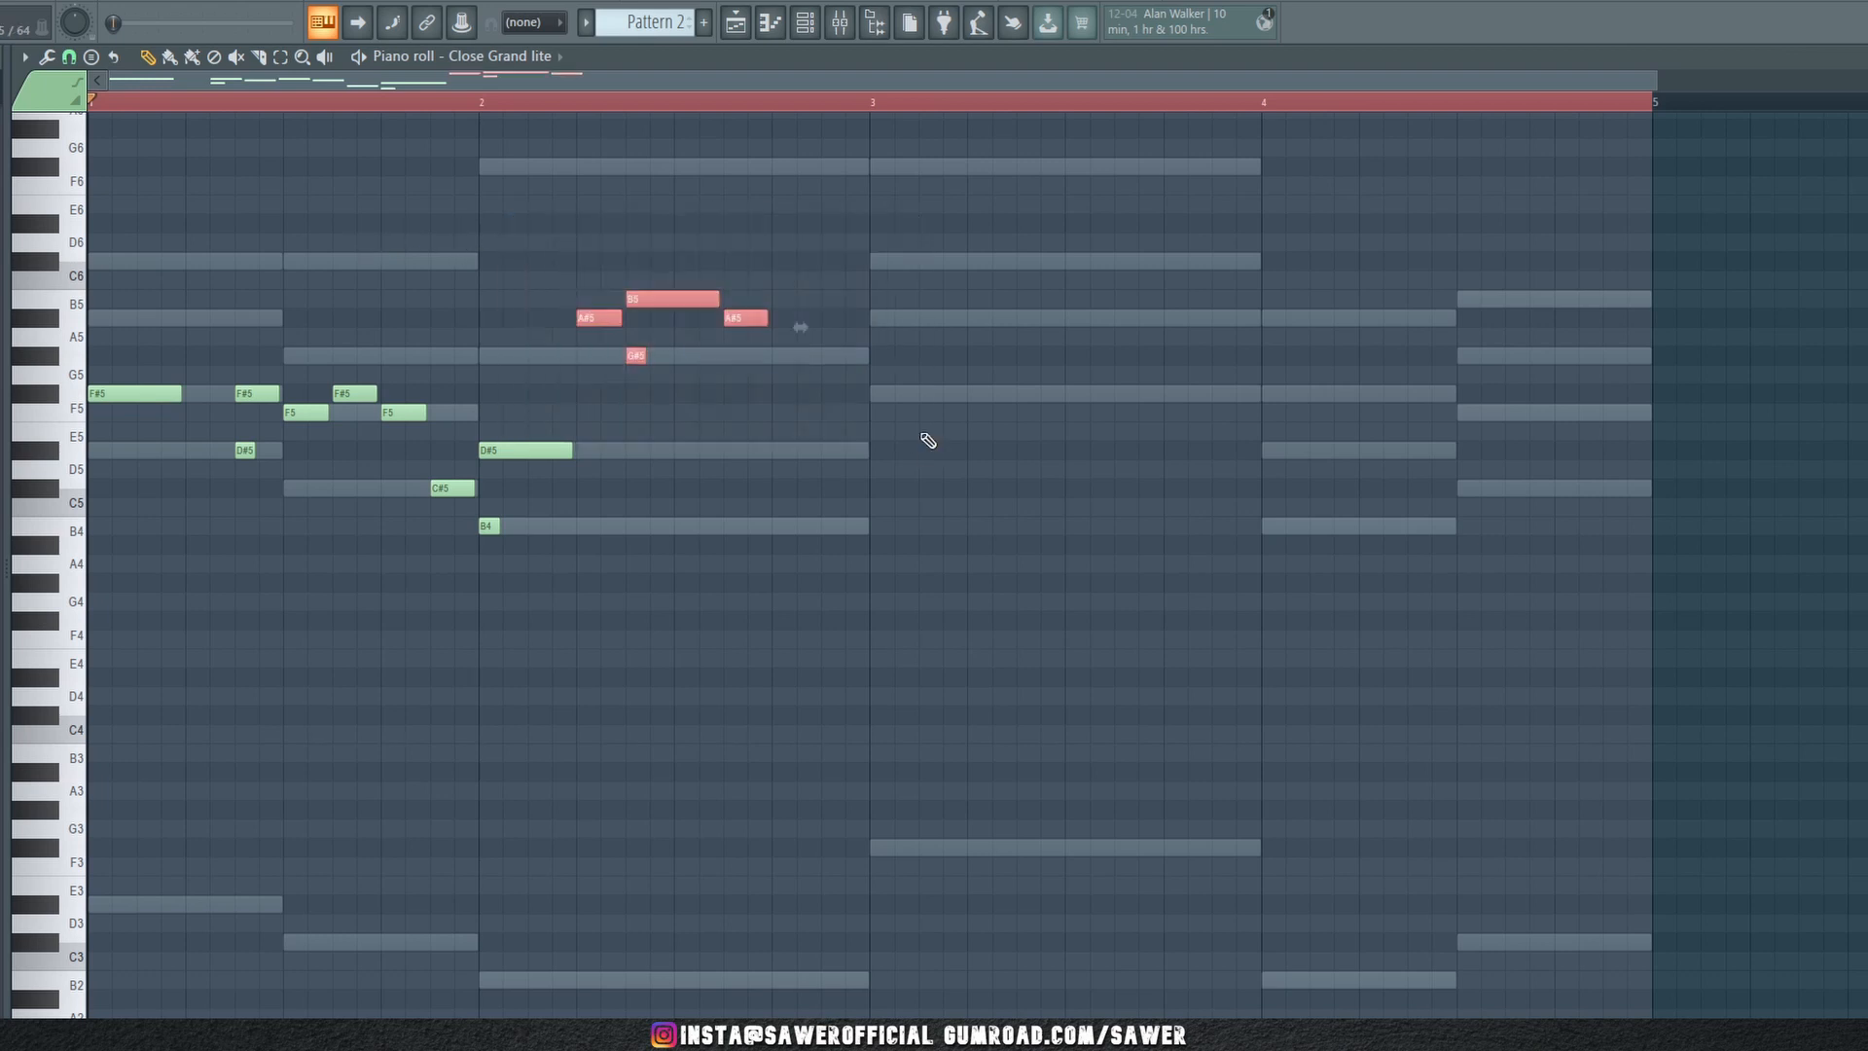
{"action": "left_click_drag", "start_coordinate": [593, 320], "coordinate": [1416, 329]}
{"action": "left_click", "coordinate": [1568, 348]}
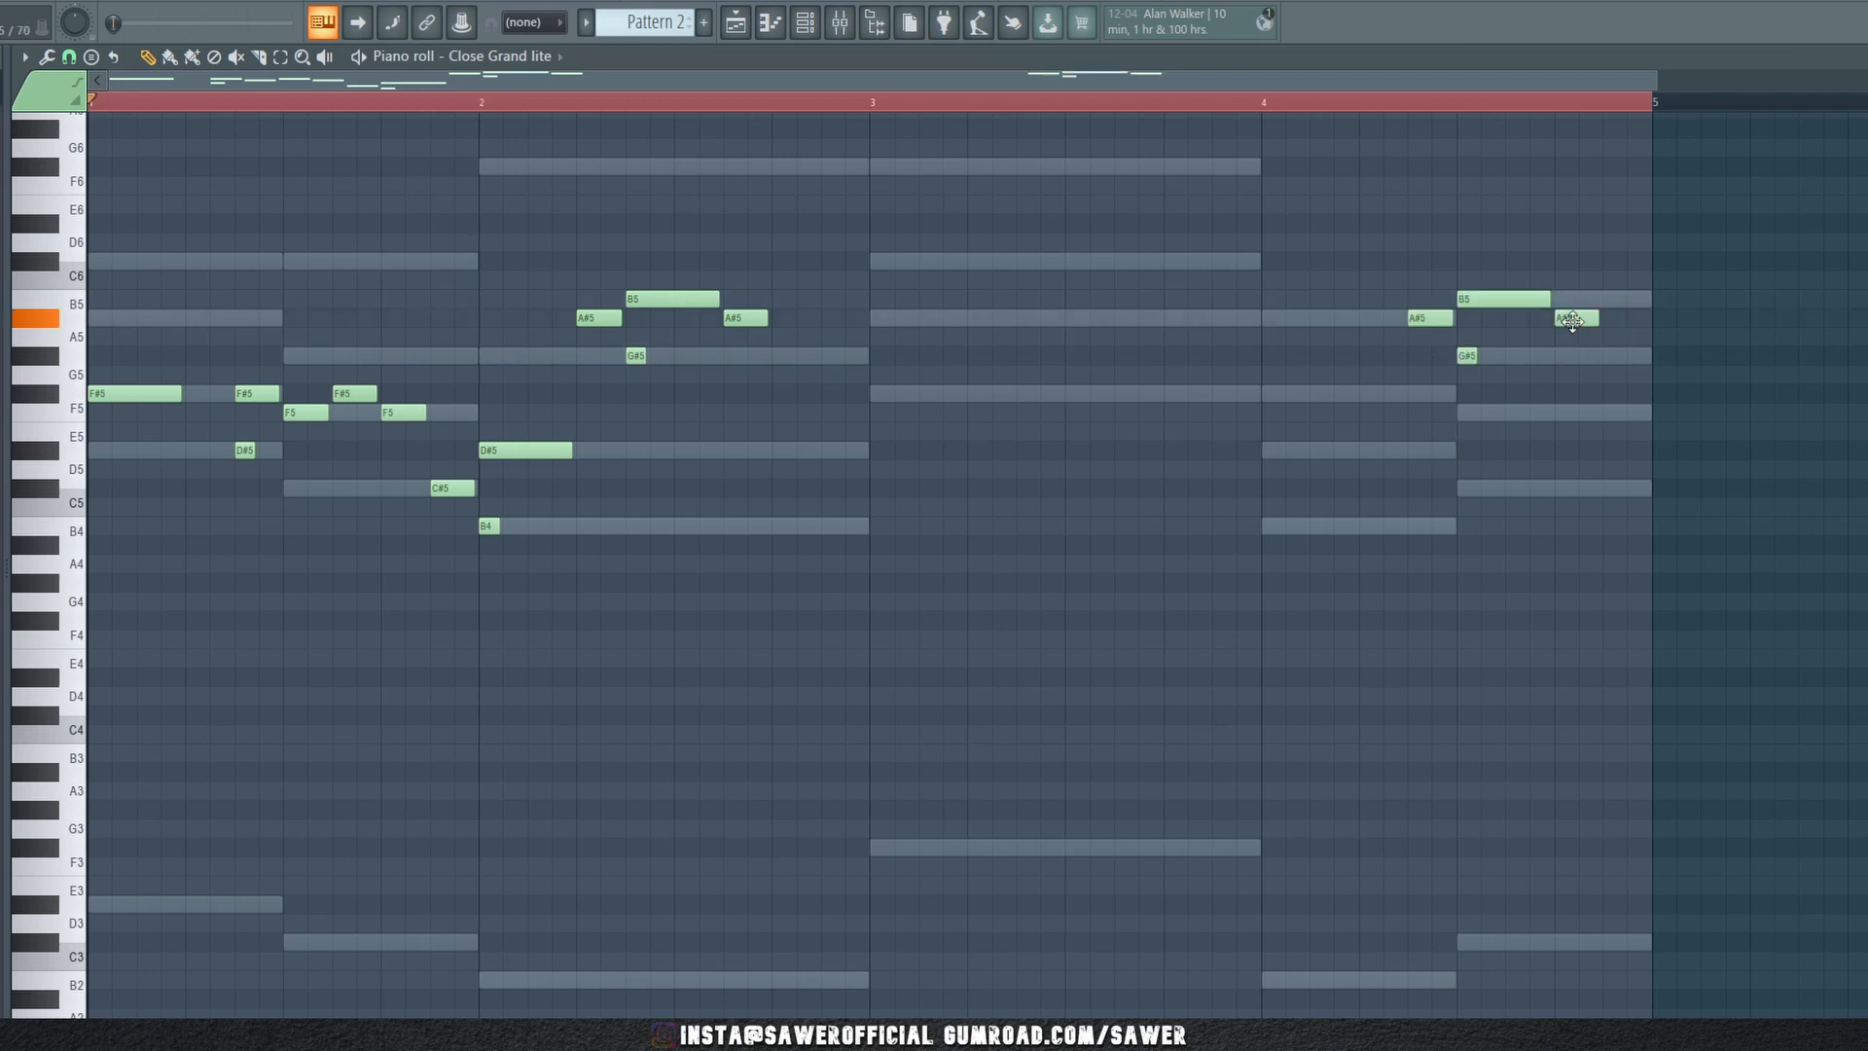
{"action": "left_click_drag", "start_coordinate": [1573, 320], "coordinate": [1576, 357]}
{"action": "left_click", "coordinate": [1269, 109]}
{"action": "key", "text": "space"}
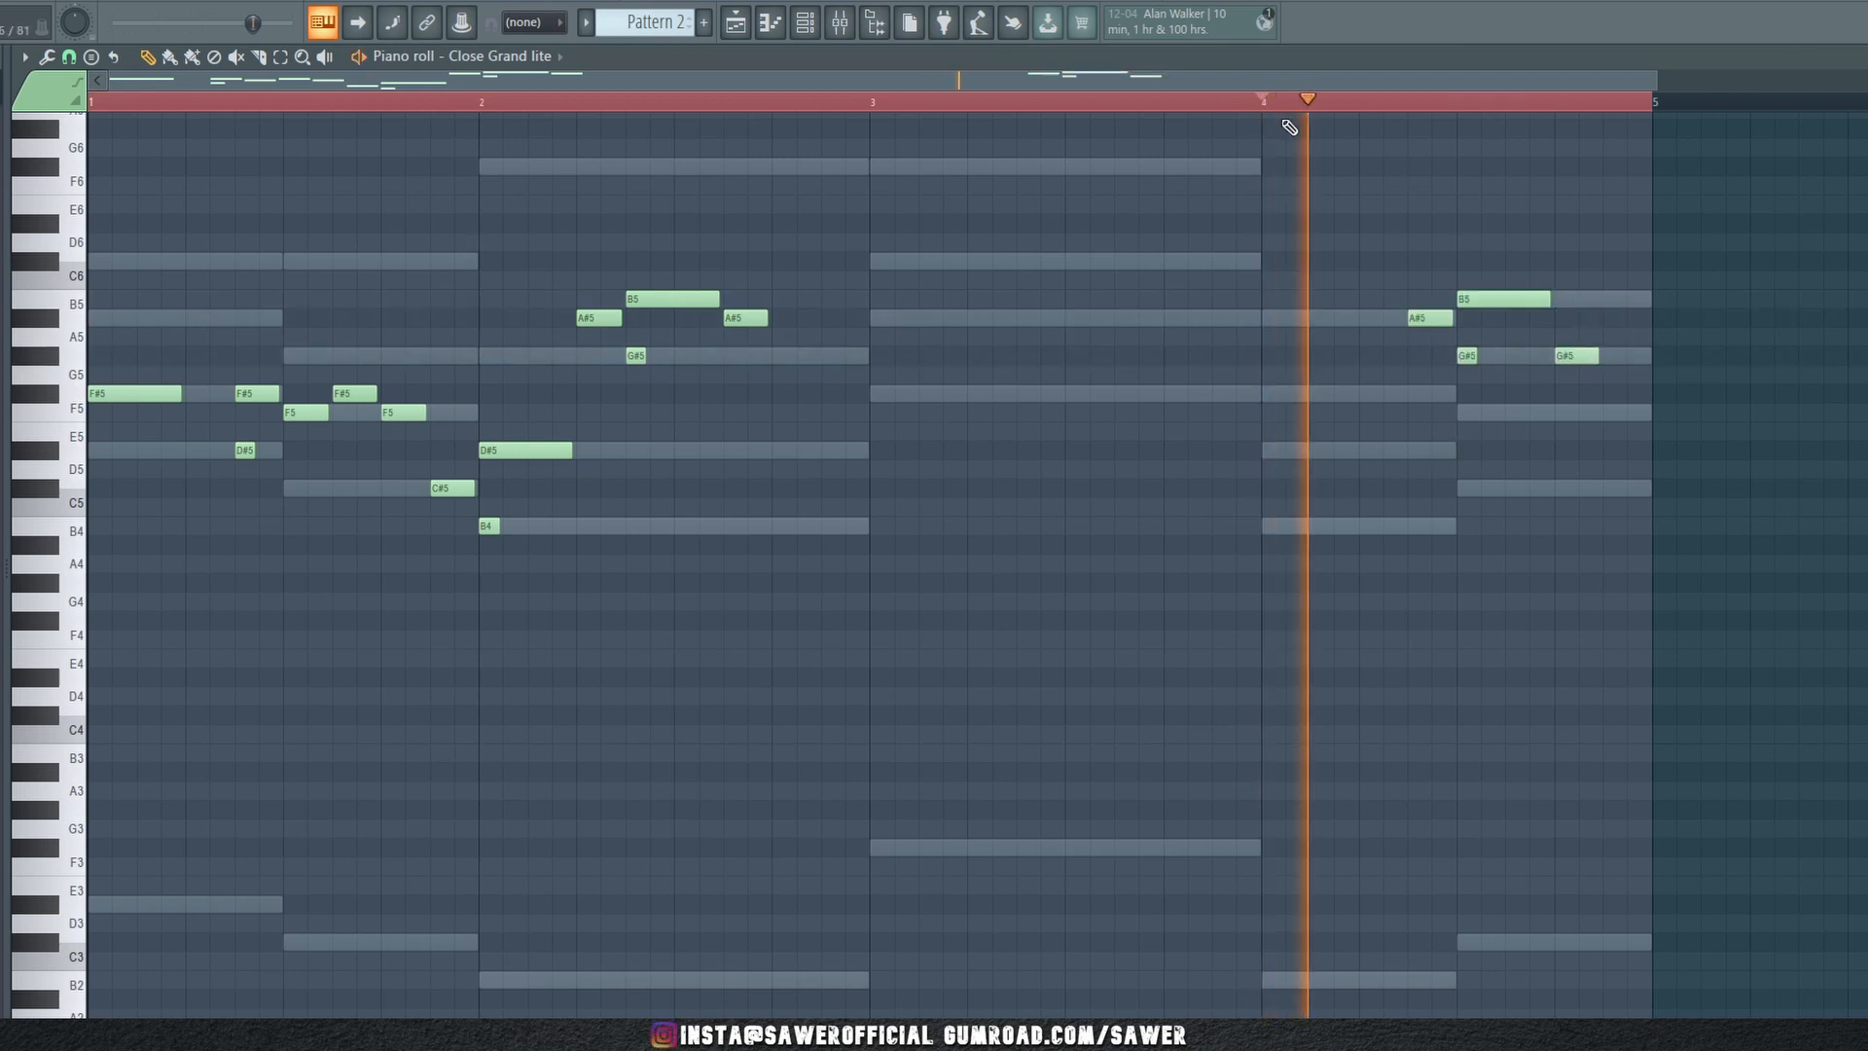
{"action": "key", "text": "space"}
{"action": "key", "text": "space"}
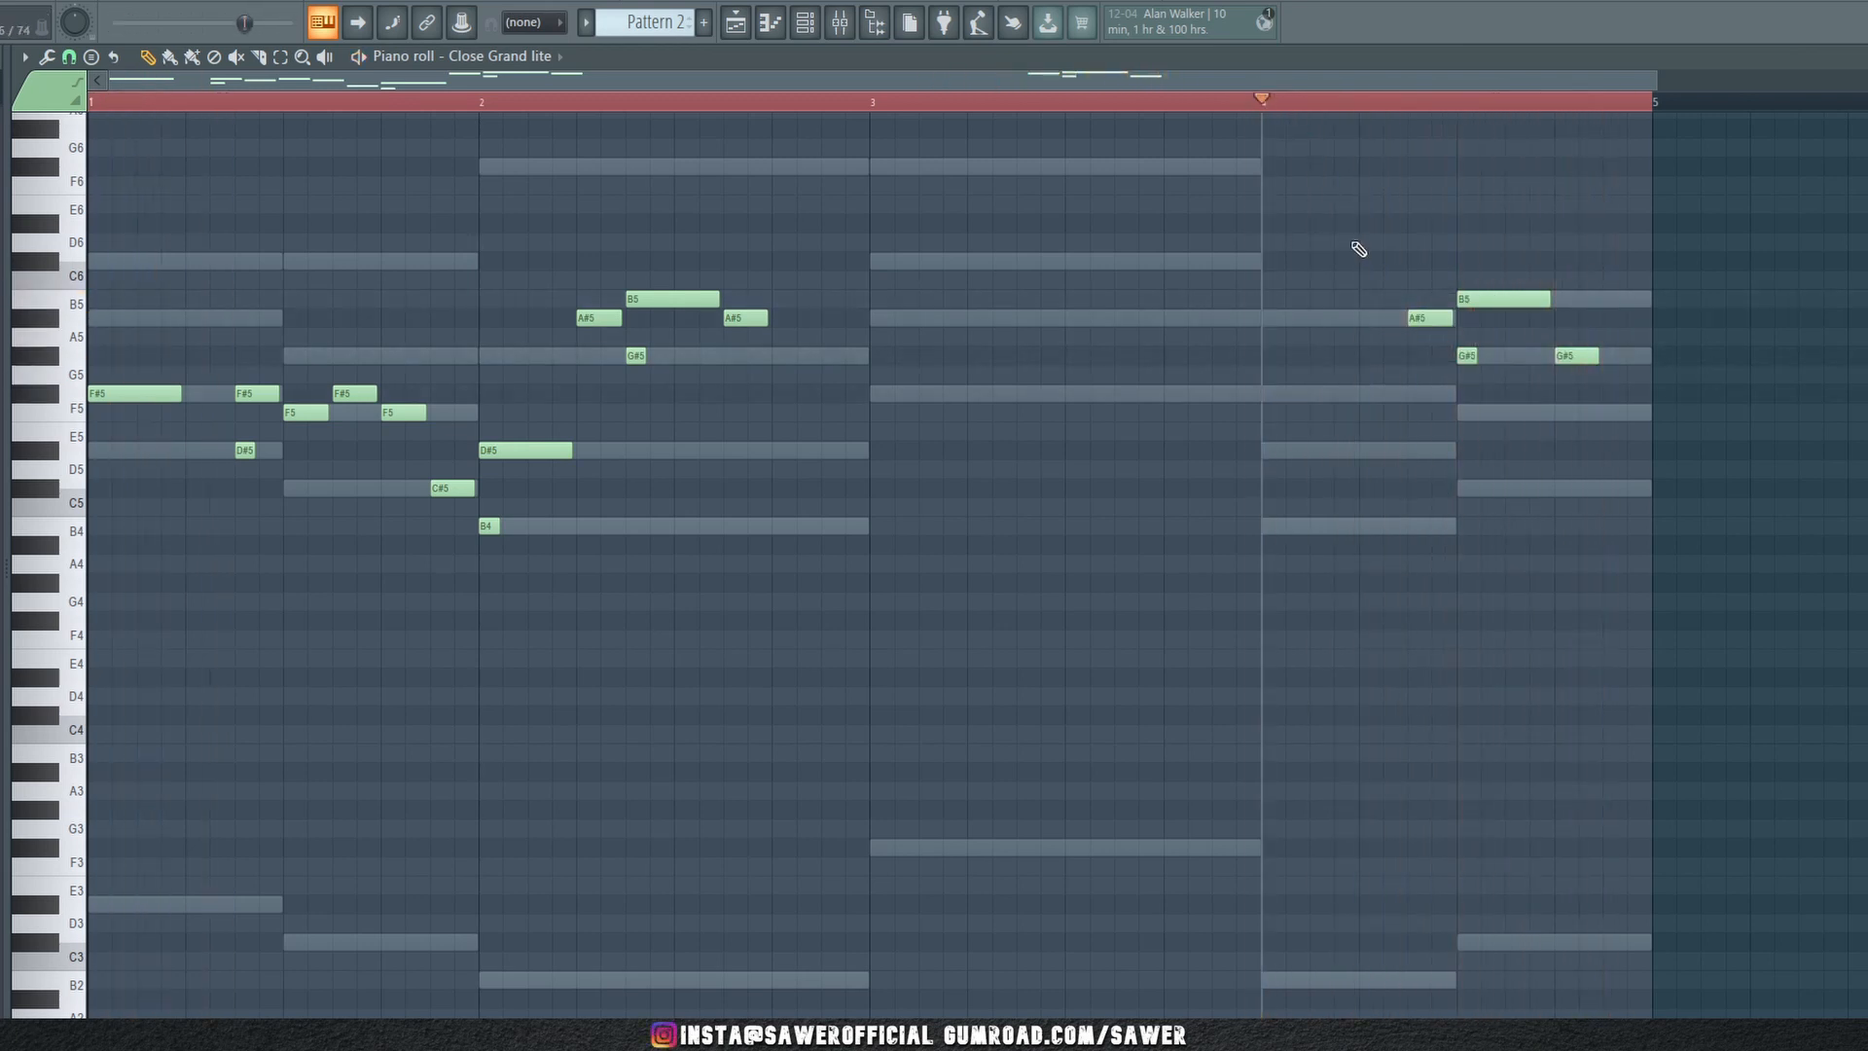
Shift the copied phrase in bar 4 slightly earlier, audition it, and delete it
{"action": "key", "text": "space"}
{"action": "left_click_drag", "start_coordinate": [1353, 240], "coordinate": [1689, 366]}
{"action": "key", "text": "shift+Left"}
{"action": "key", "text": "space"}
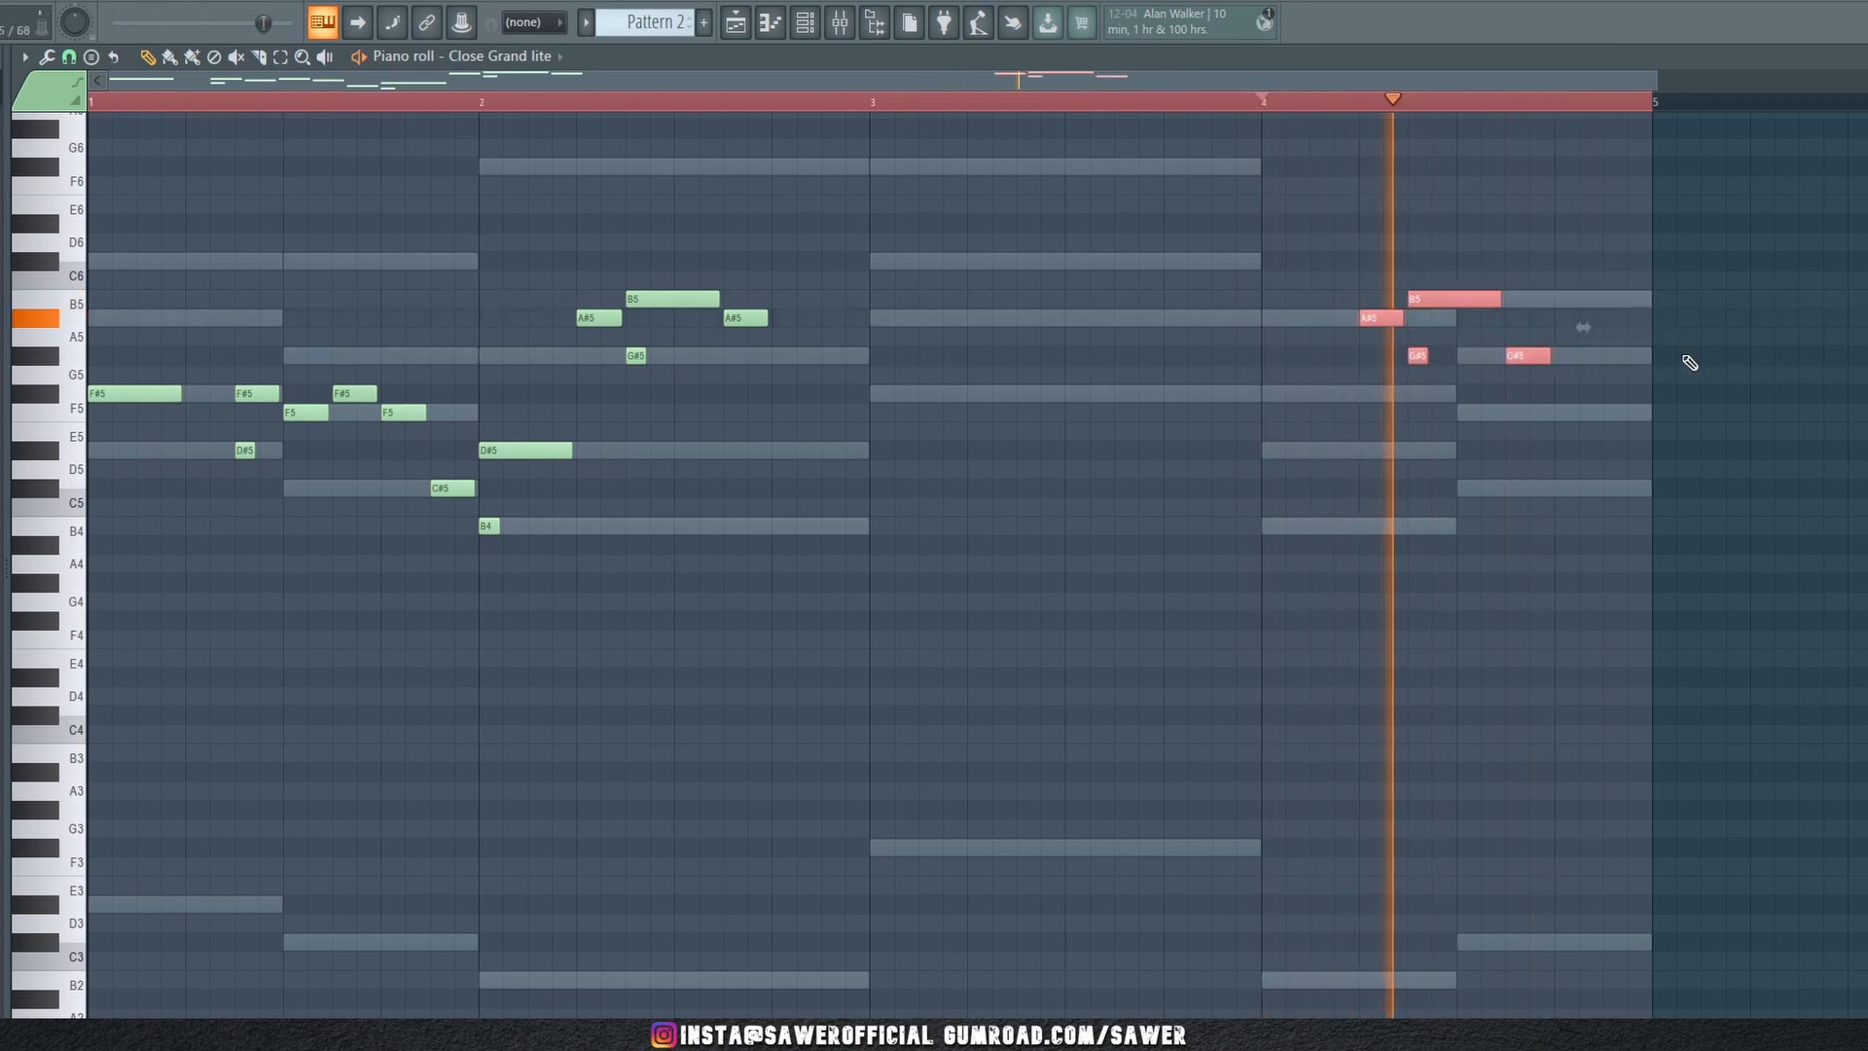
{"action": "key", "text": "space"}
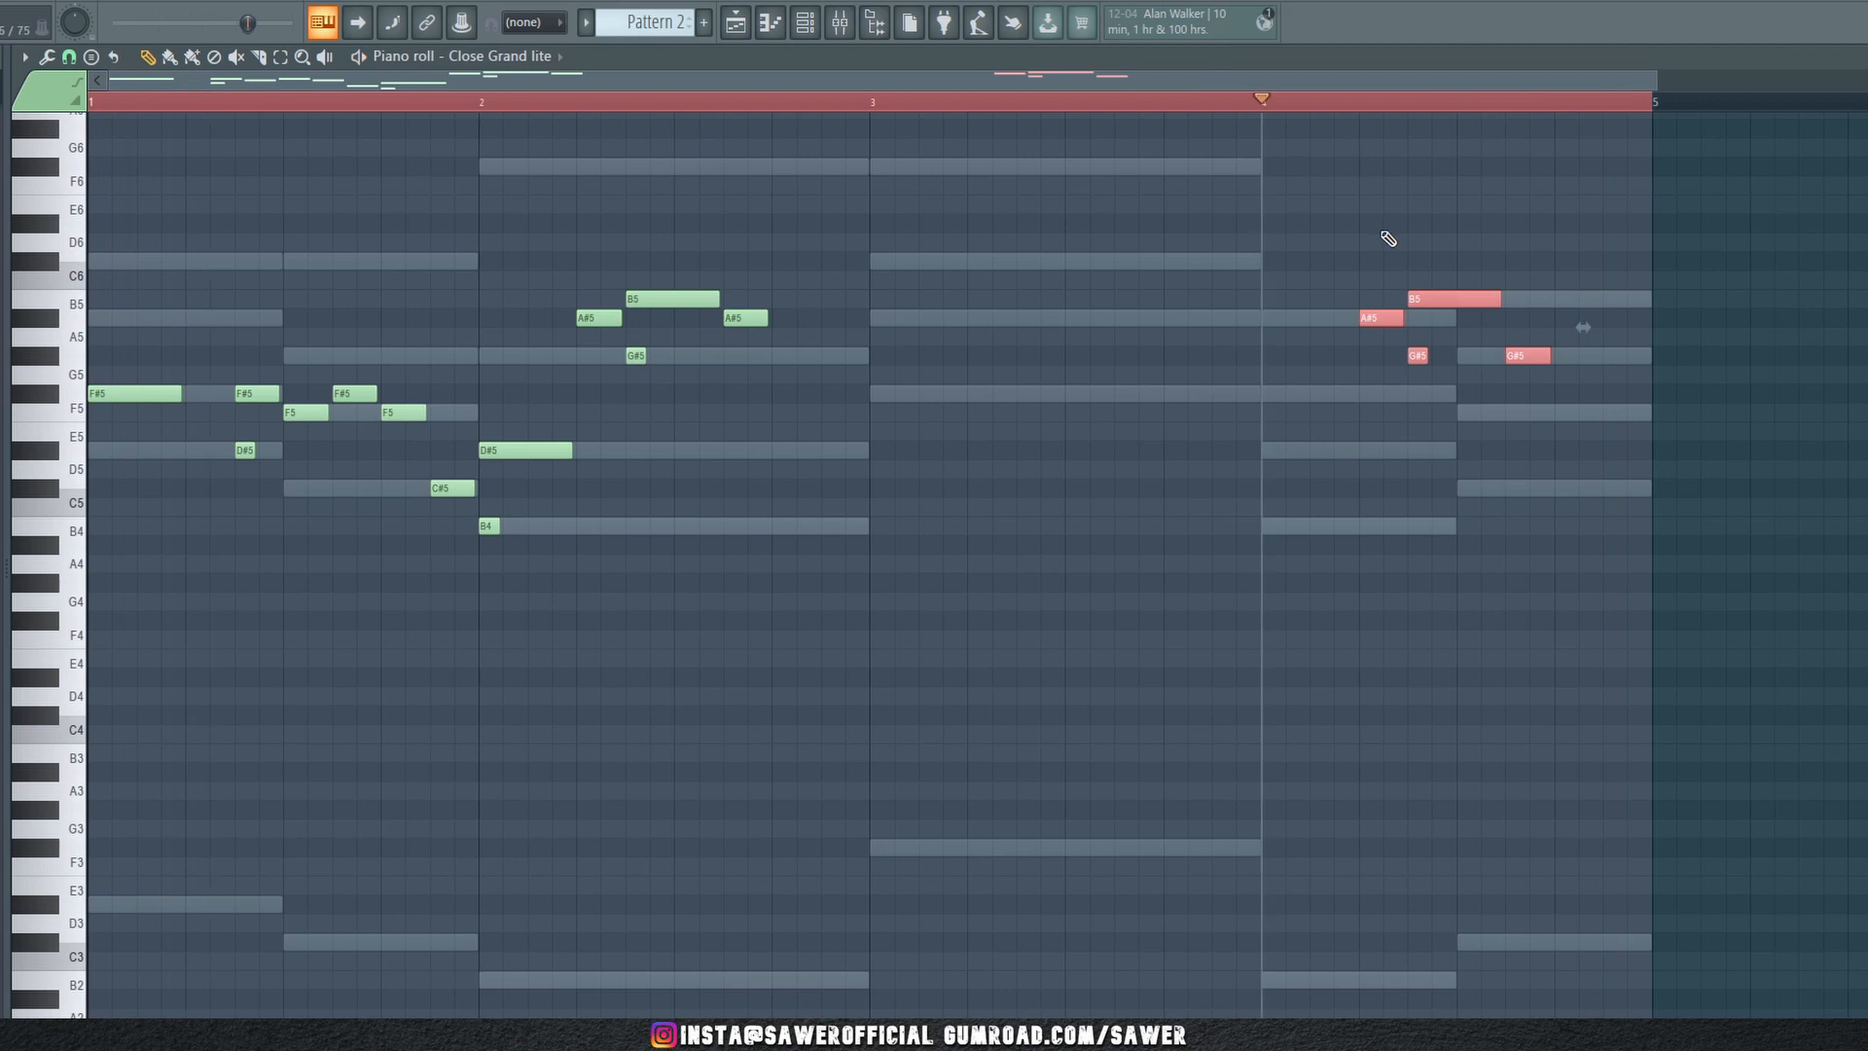
{"action": "key", "text": "Delete"}
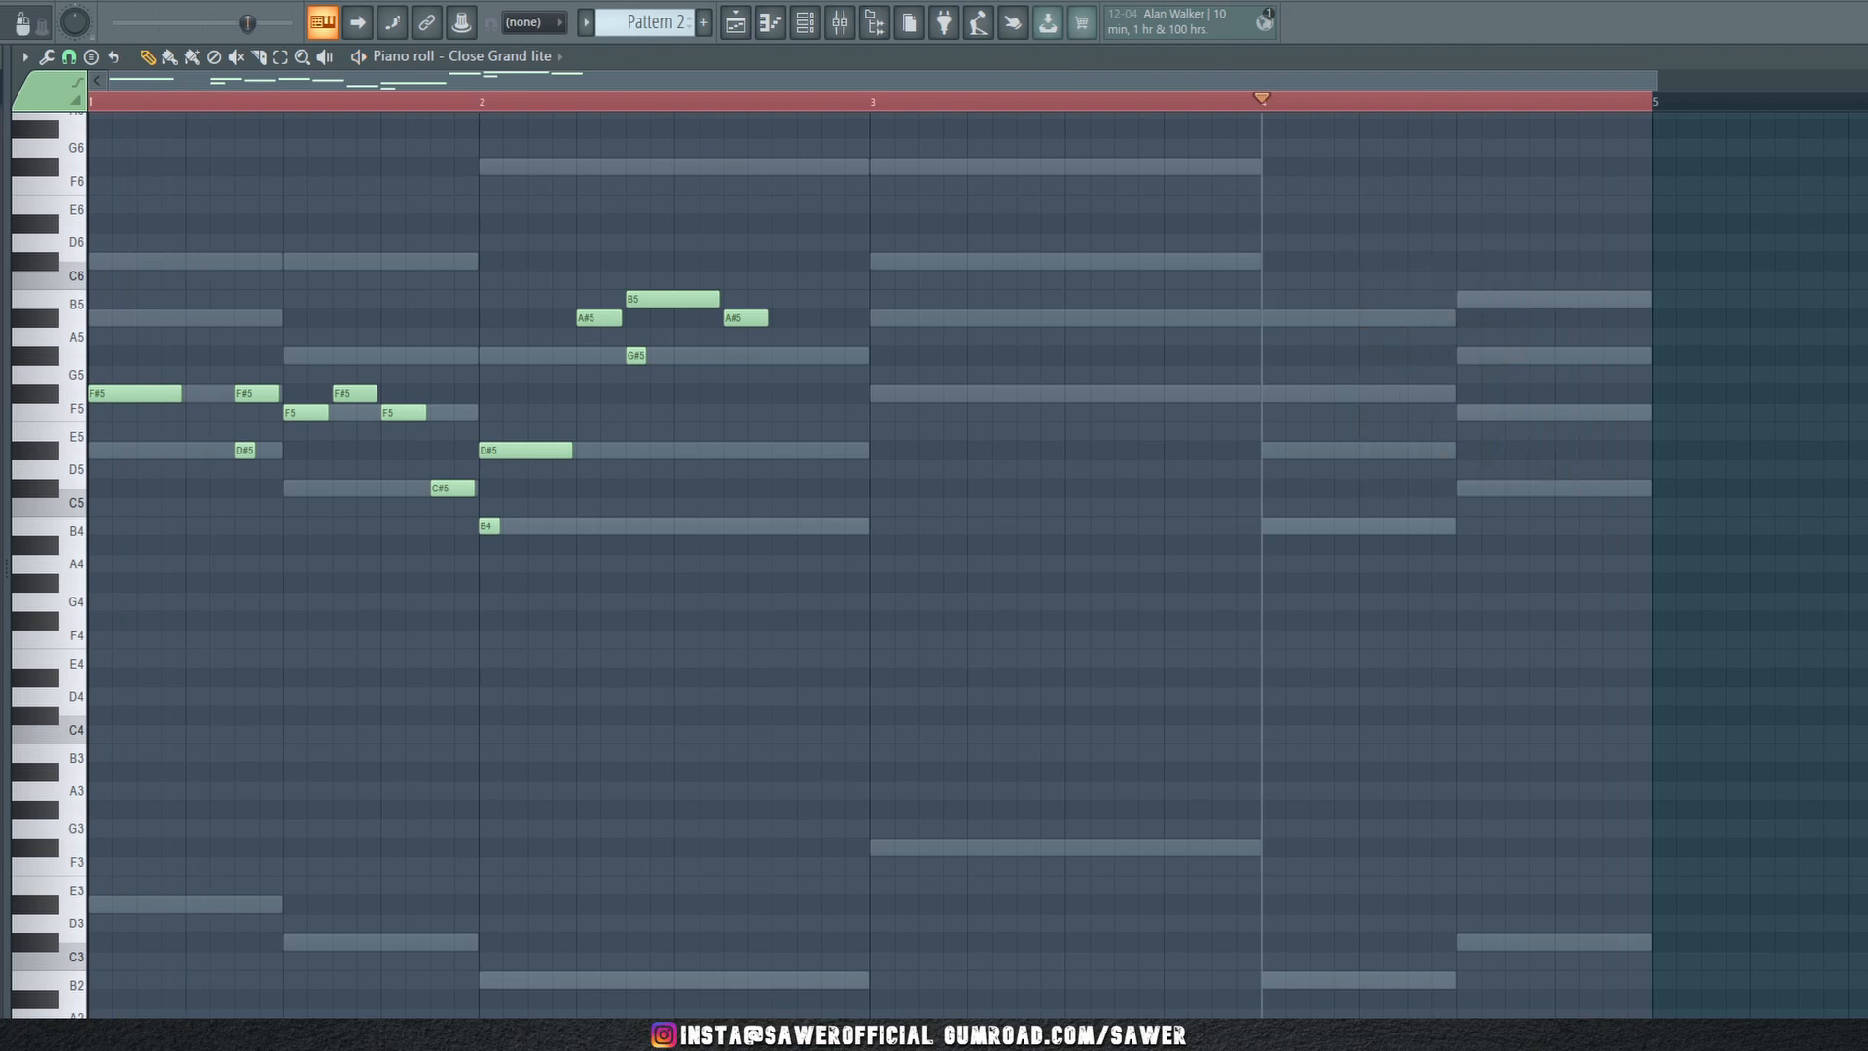
Audition the two-bar piano melody repeatedly from the start of the pattern
{"action": "left_click", "coordinate": [97, 102]}
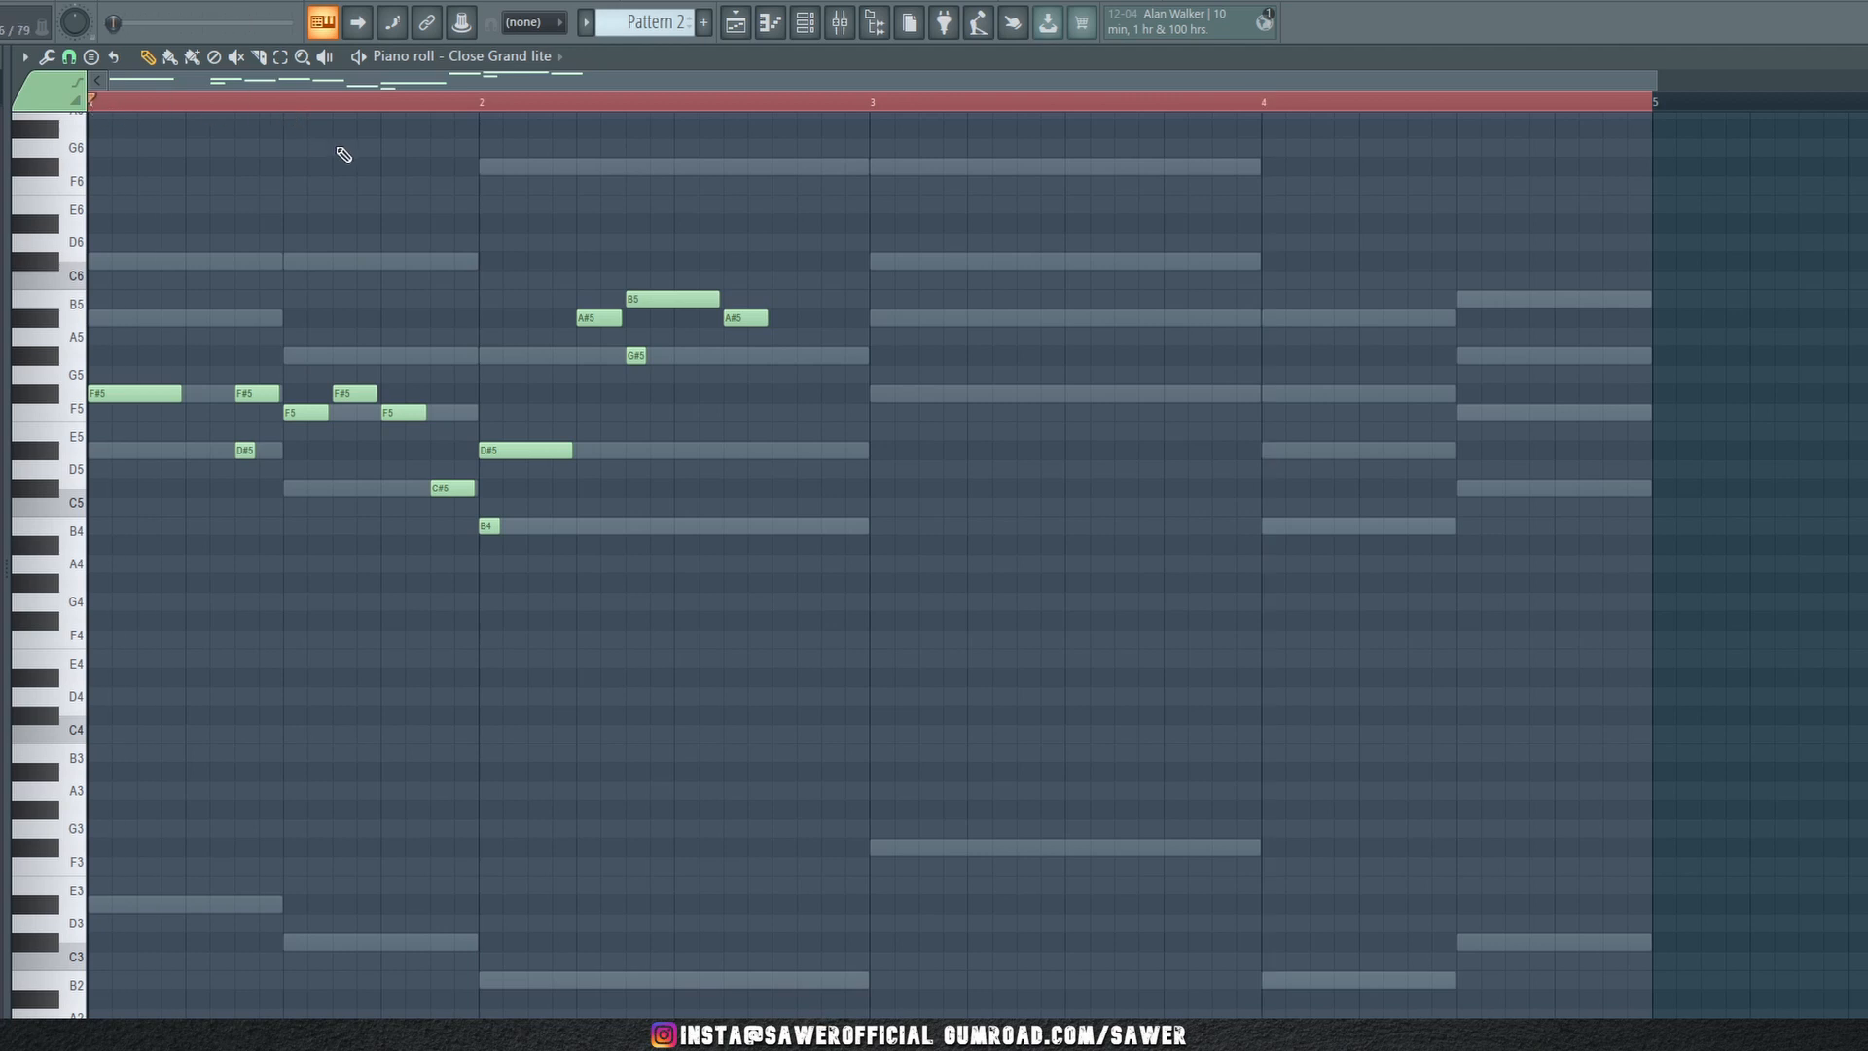
{"action": "scroll", "coordinate": [387, 105], "scroll_direction": "down", "scroll_amount": 3}
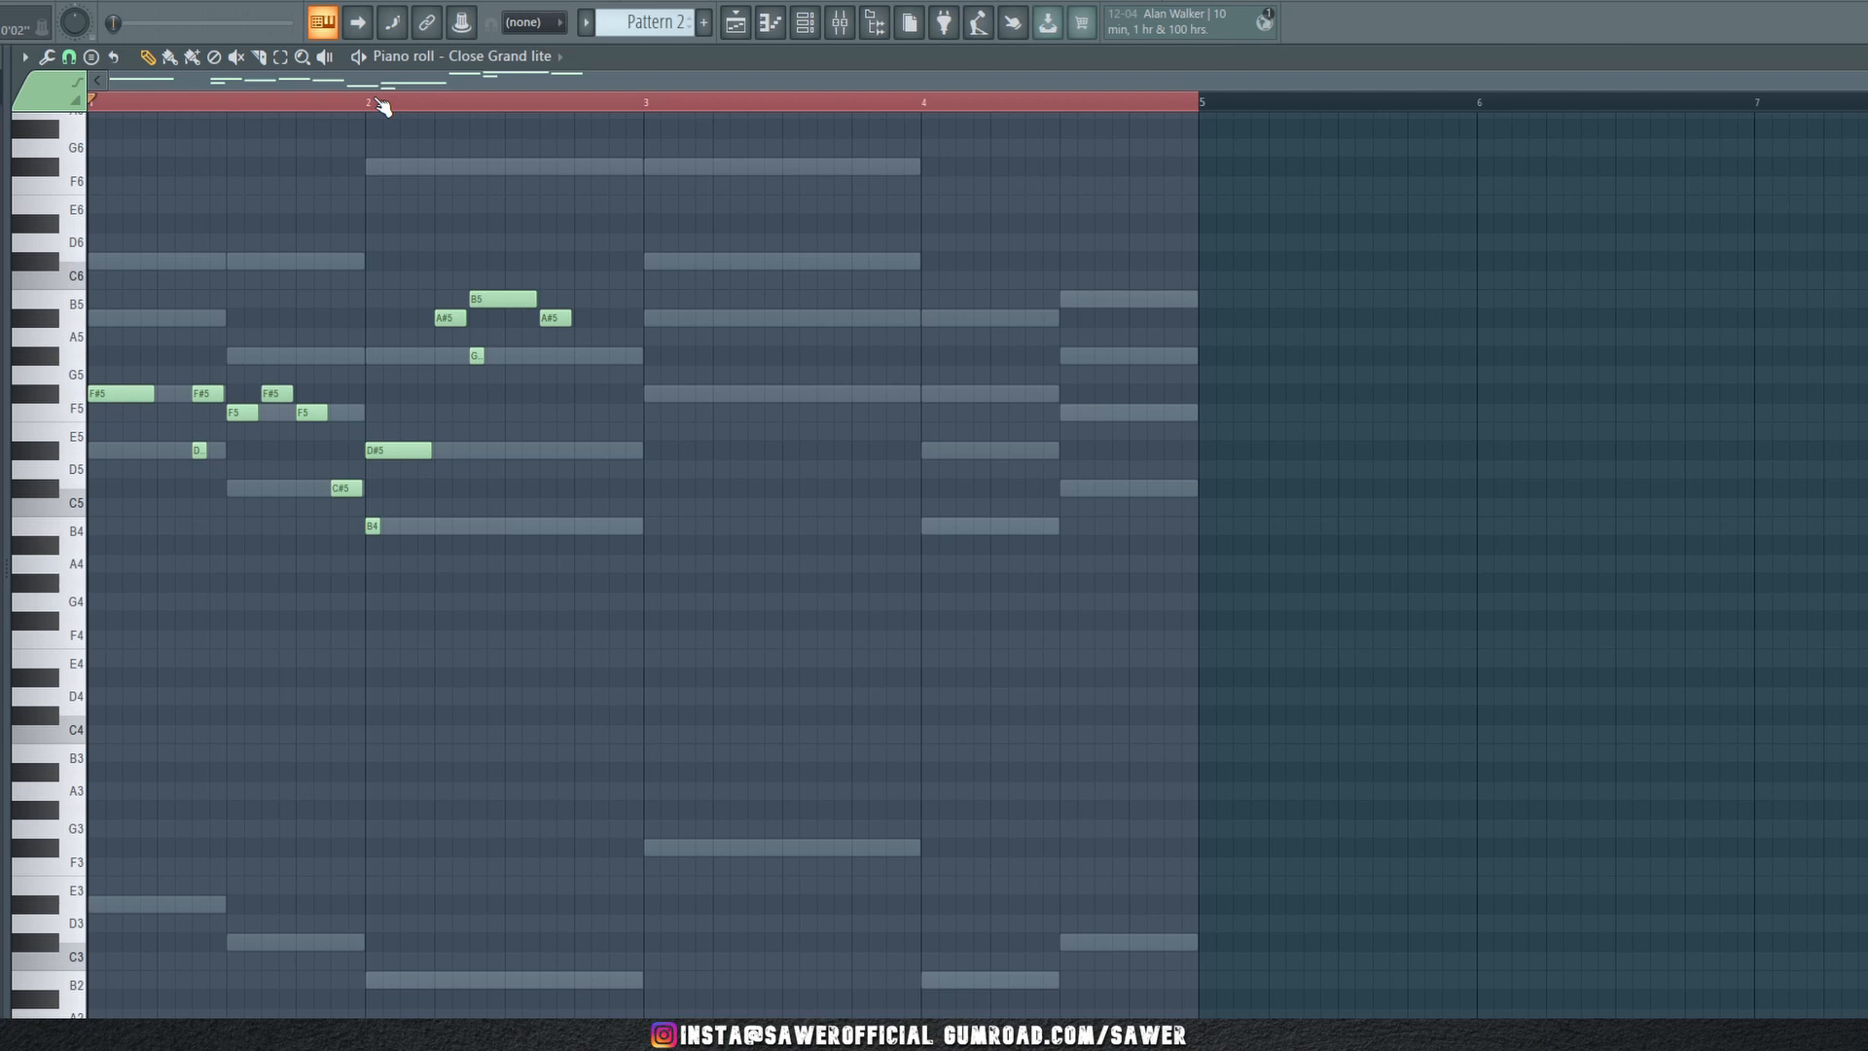
{"action": "left_click_drag", "start_coordinate": [745, 254], "coordinate": [117, 589]}
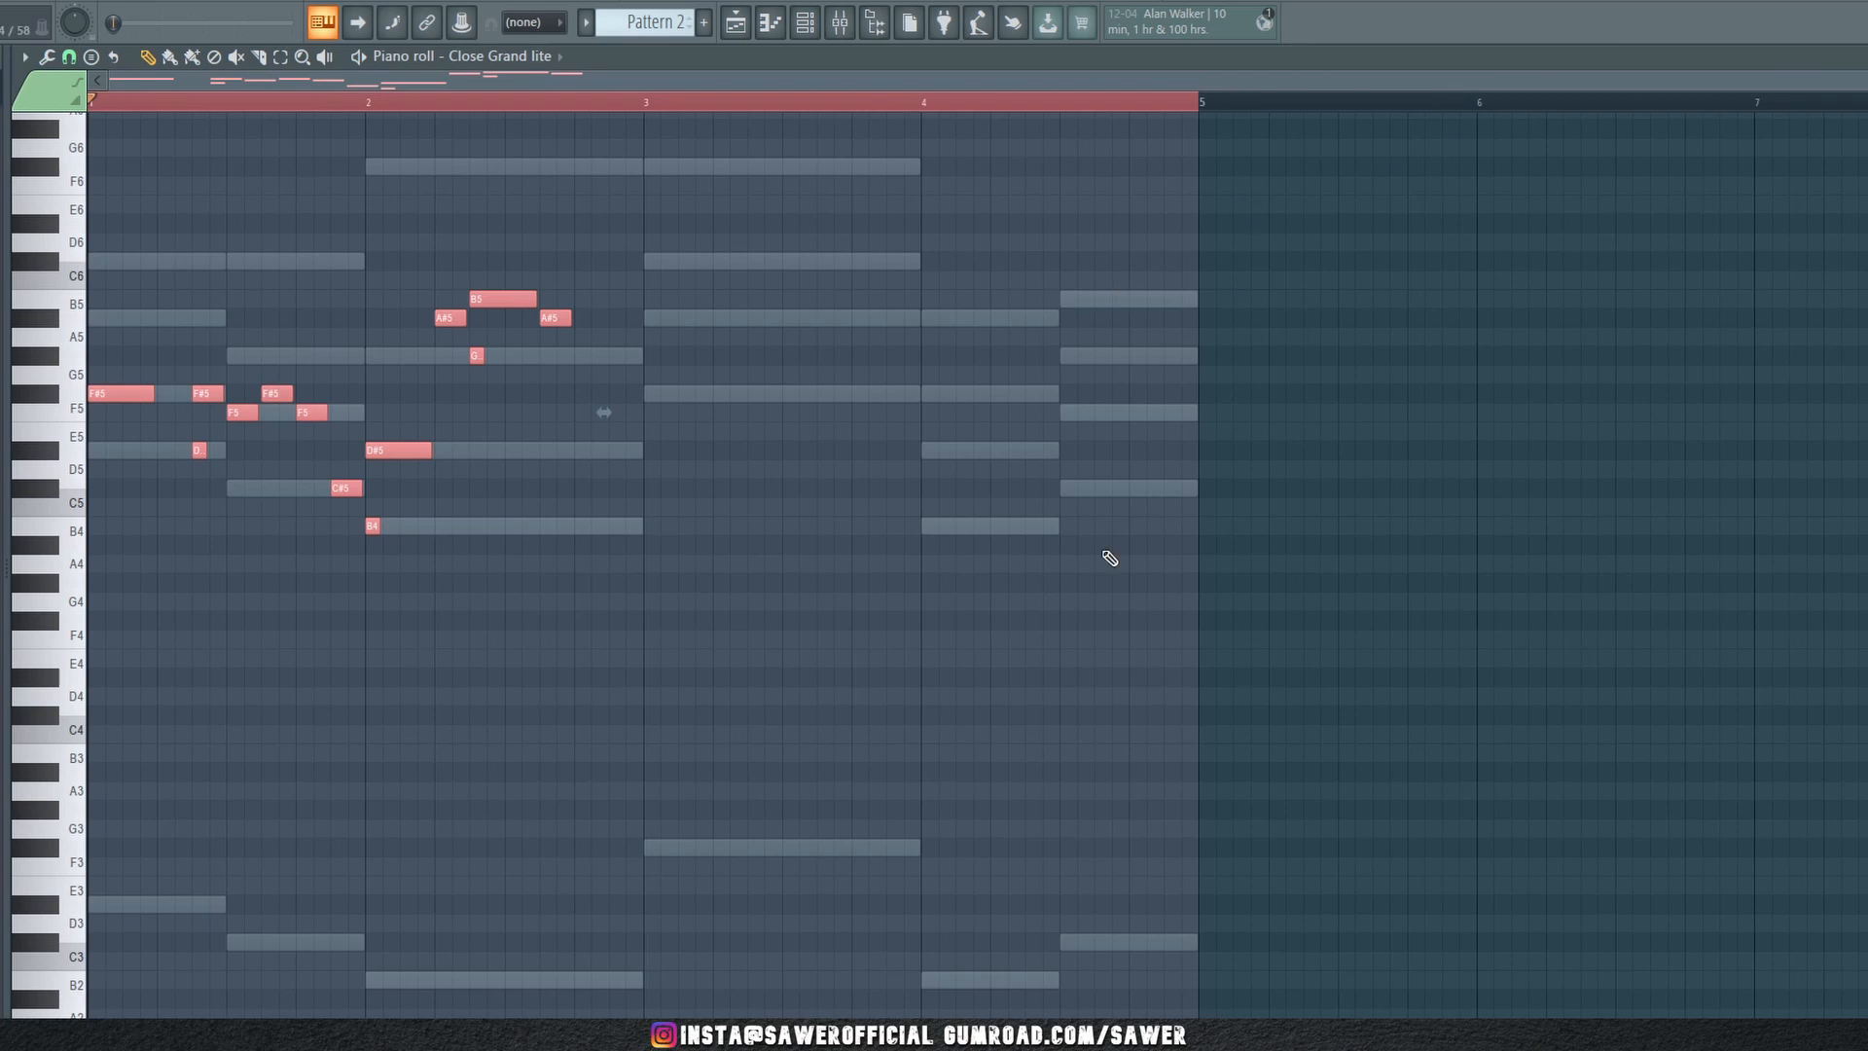
{"action": "key", "text": "space"}
{"action": "left_click", "coordinate": [965, 532], "text": "ctrl"}
{"action": "scroll", "coordinate": [416, 78], "scroll_direction": "up", "scroll_amount": 1}
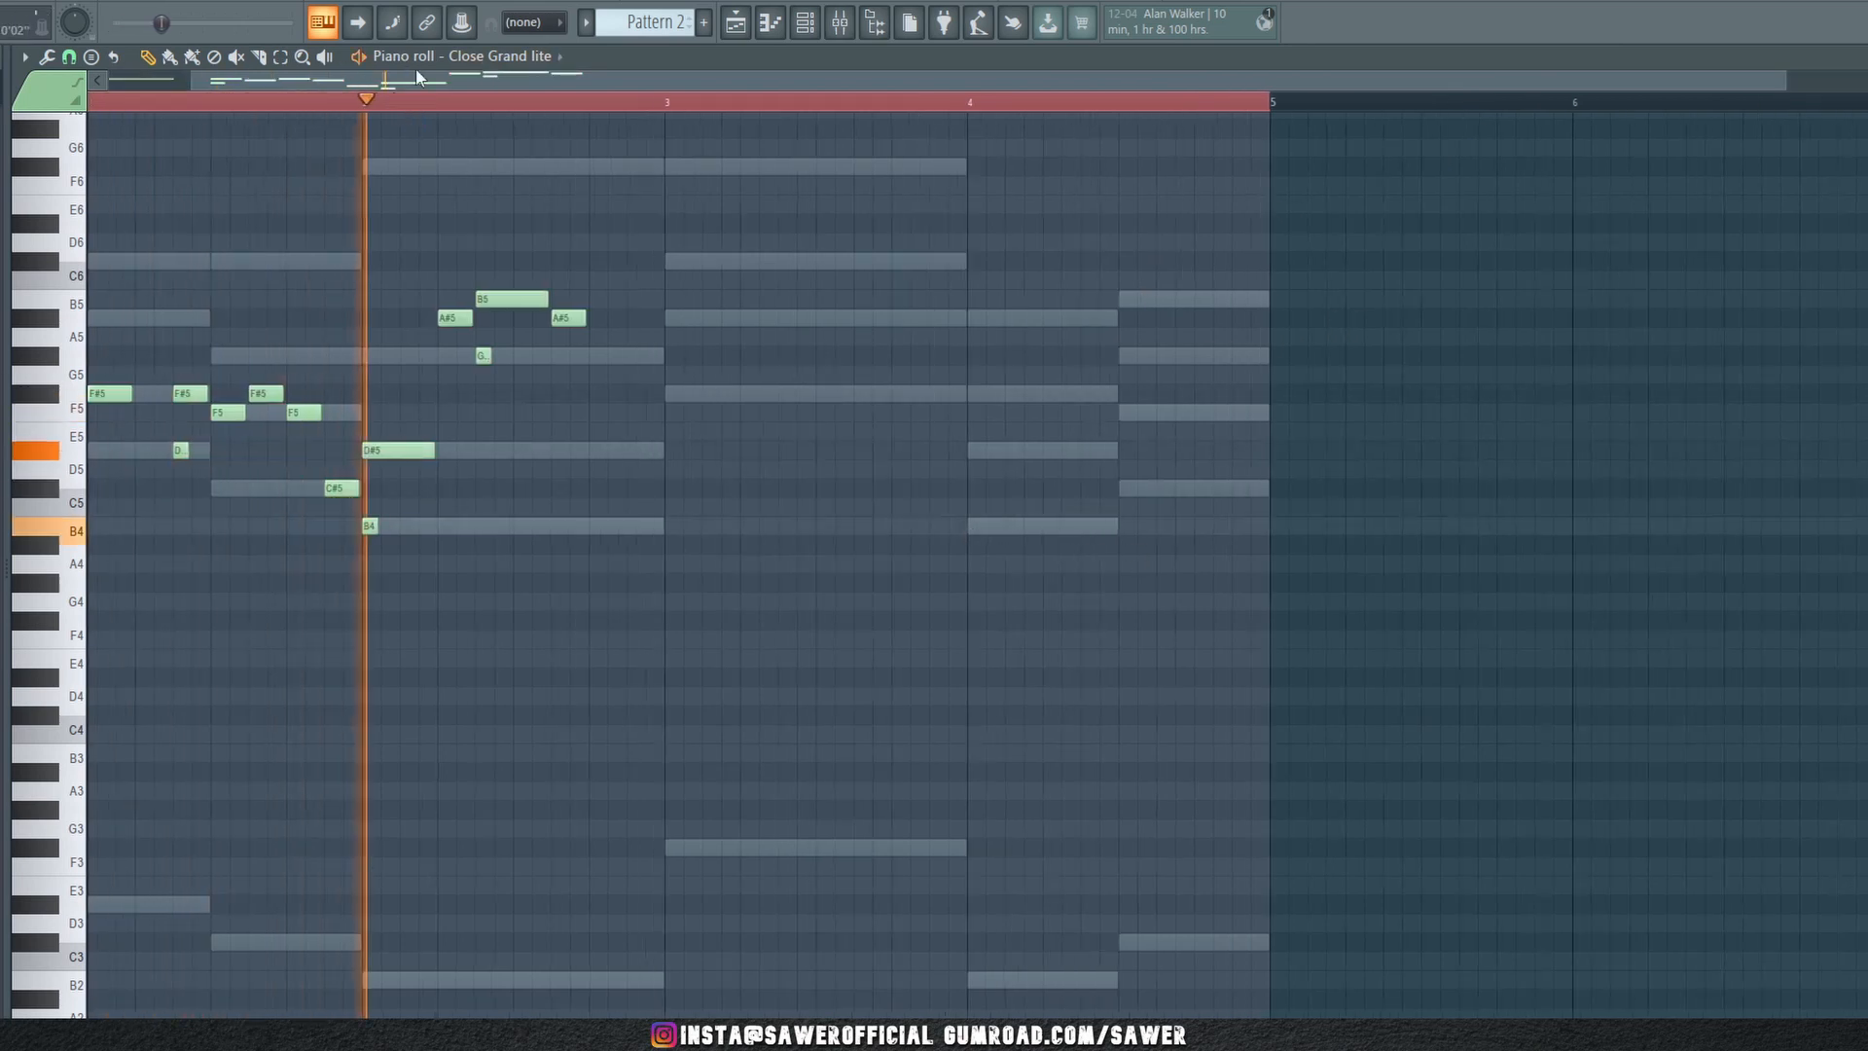
{"action": "scroll", "coordinate": [422, 79], "scroll_direction": "up", "scroll_amount": 3}
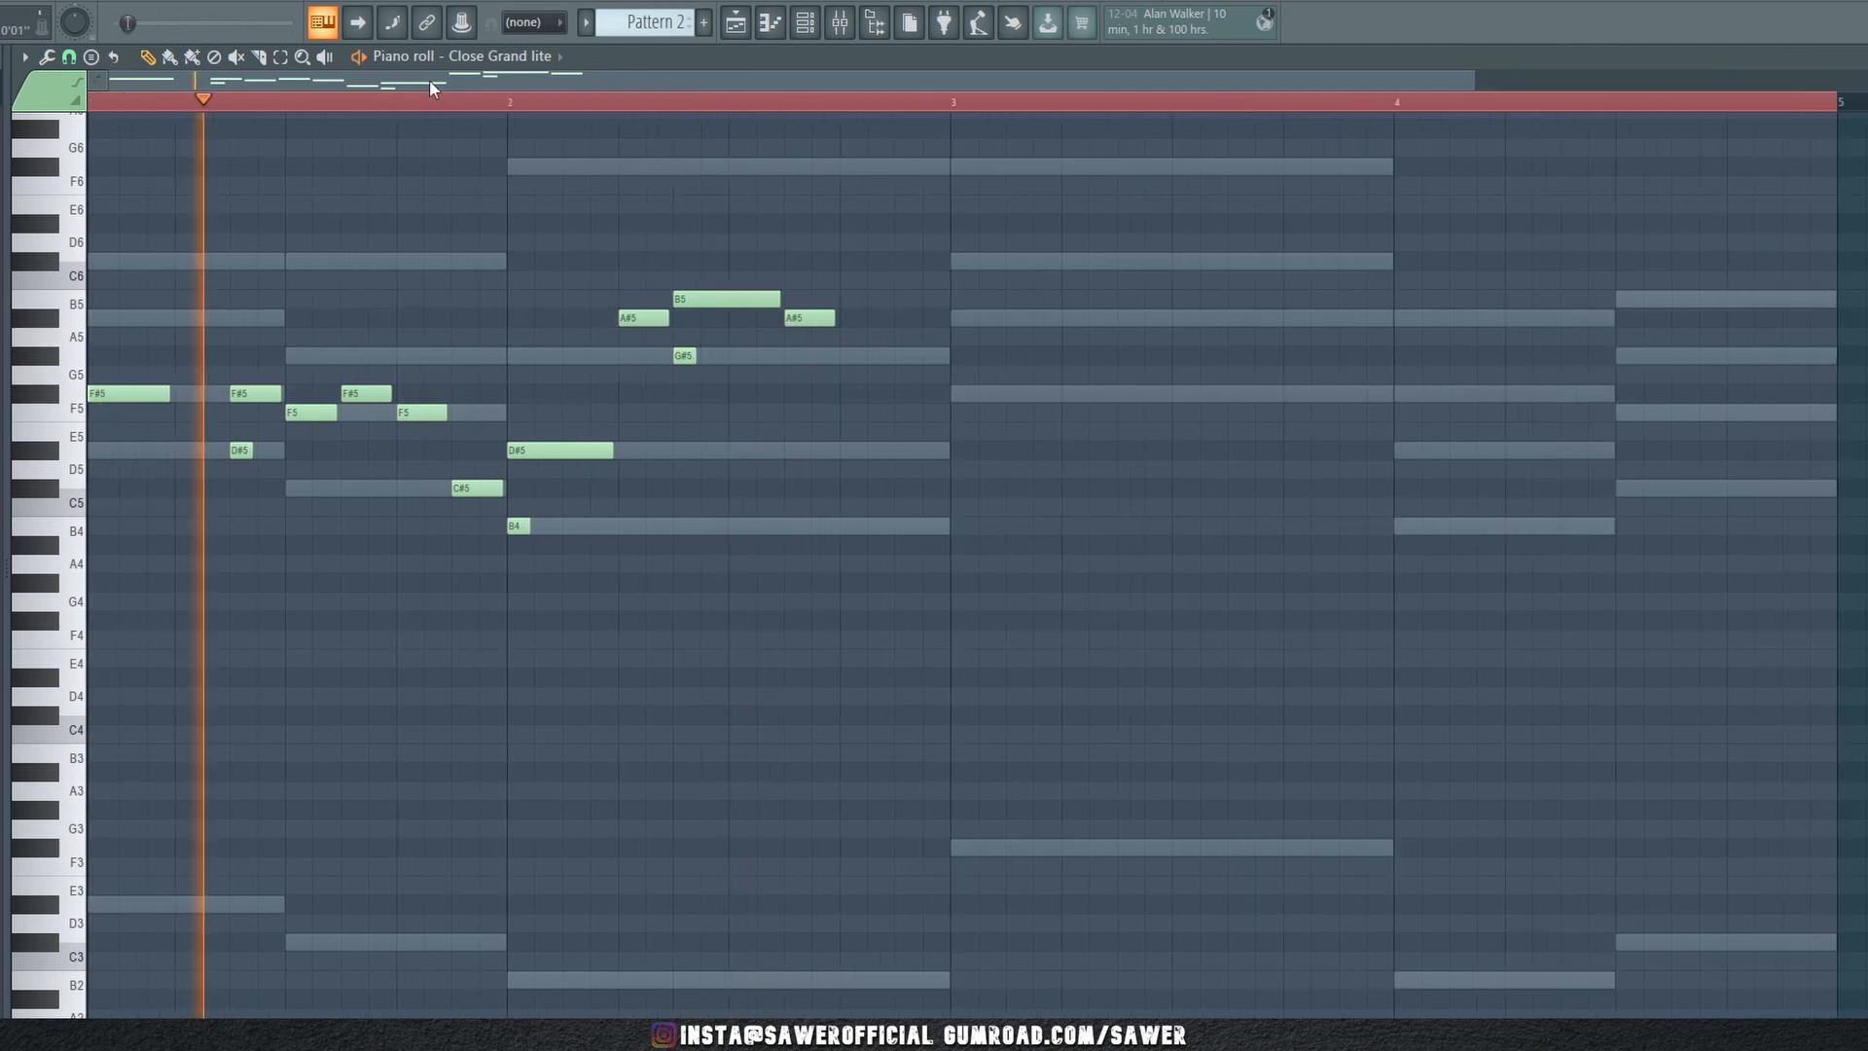
{"action": "key", "text": "space"}
{"action": "key", "text": "space"}
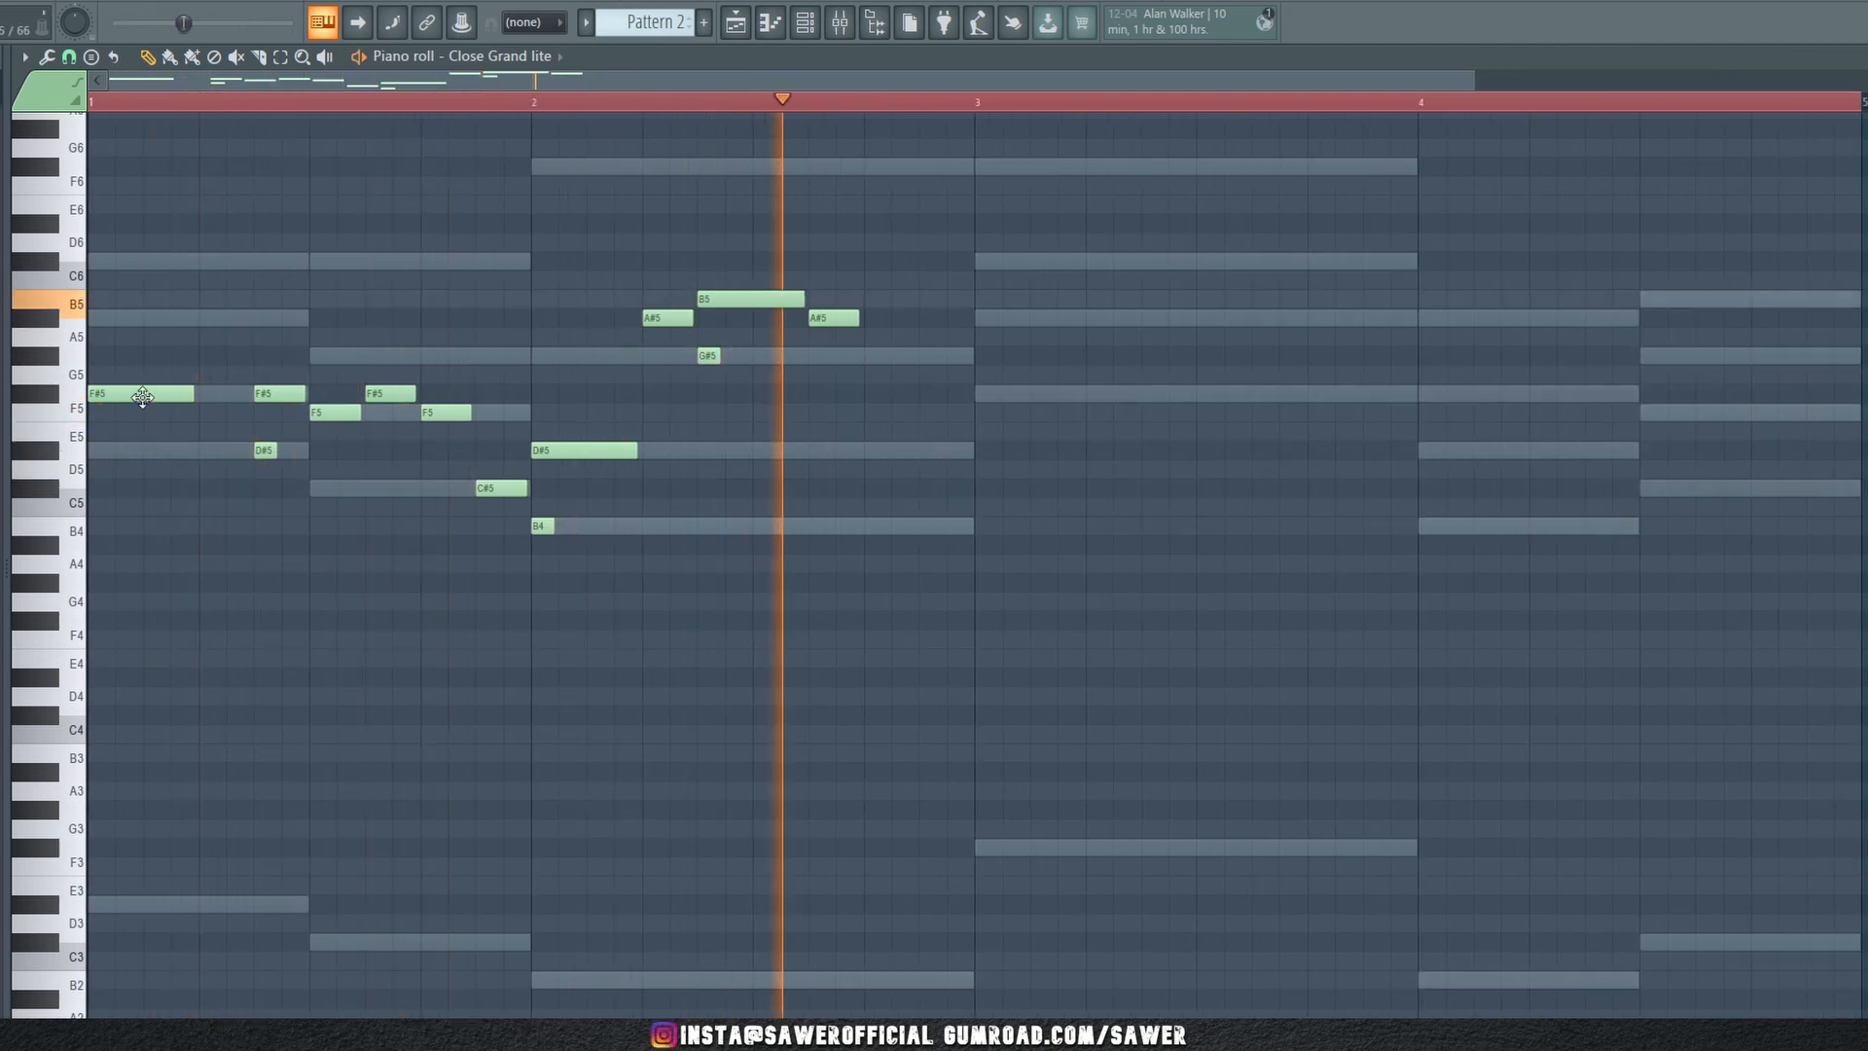
{"action": "key", "text": "space"}
{"action": "key", "text": "space"}
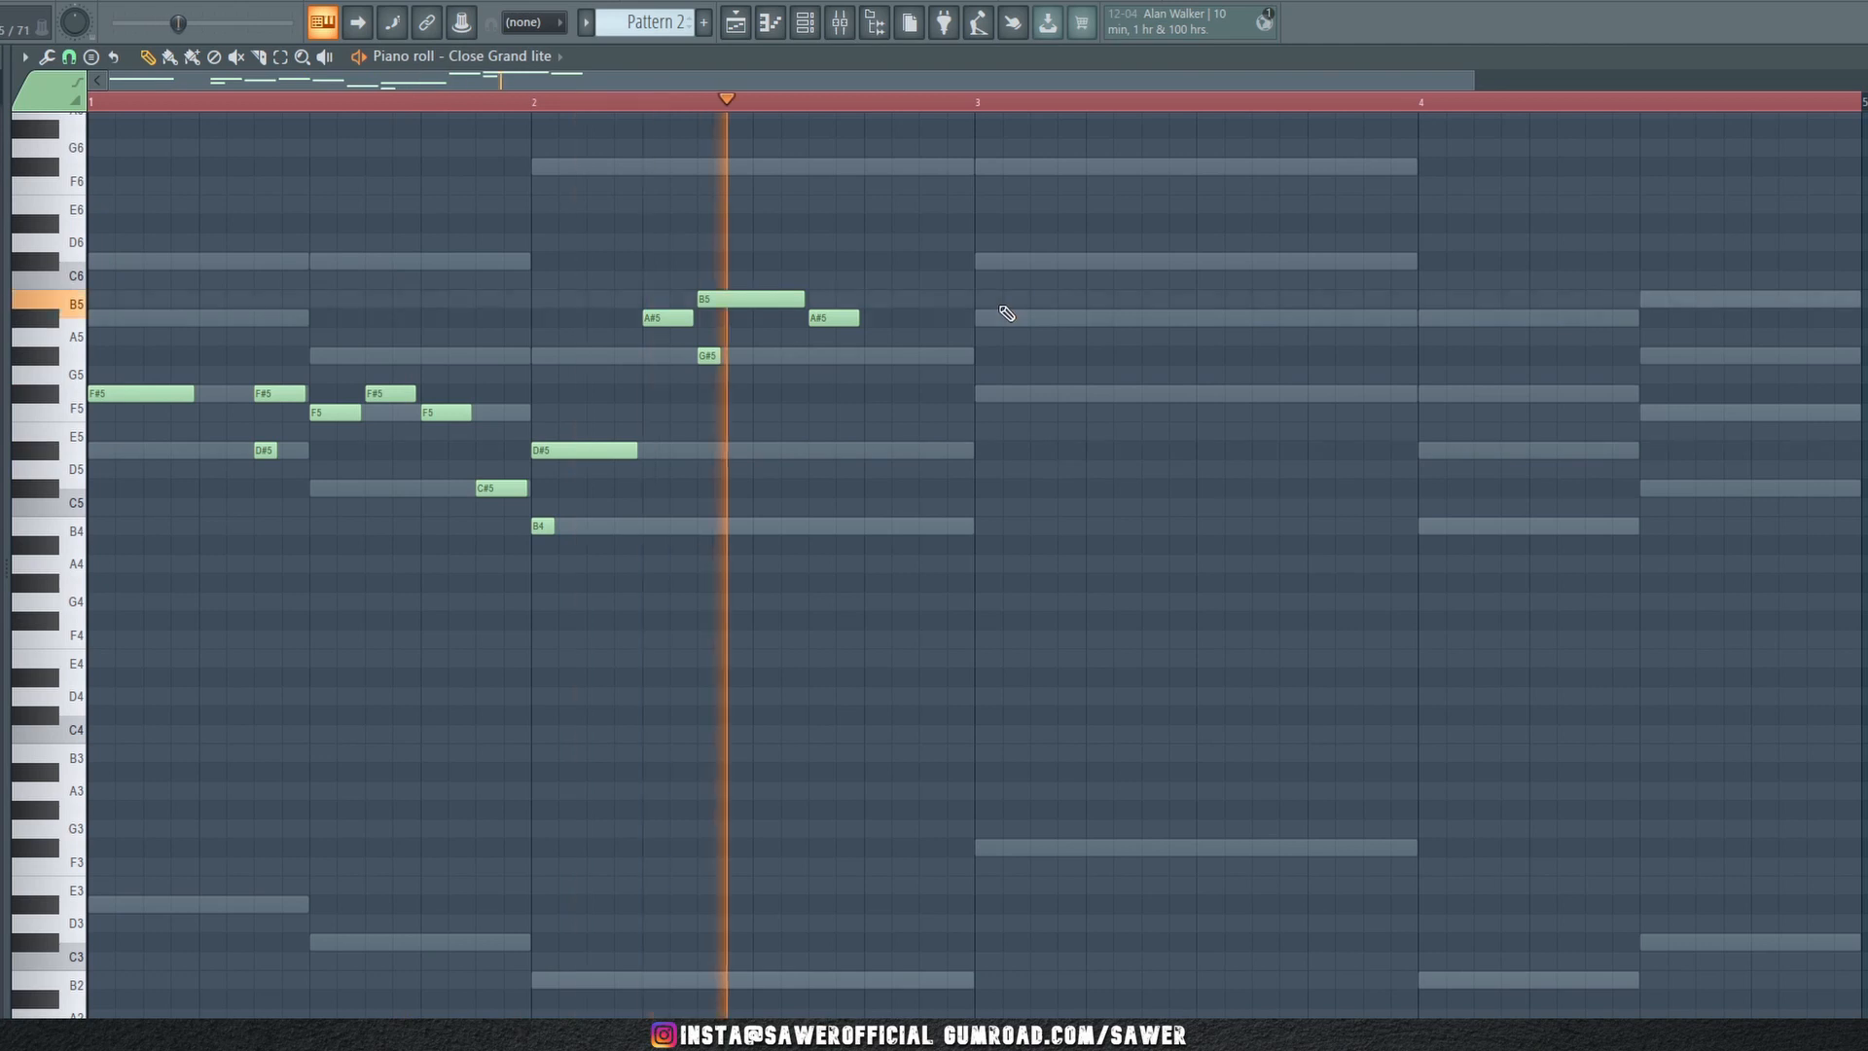
Add an A#5 note at the start of bar 3 and audition the melody
{"action": "left_click", "coordinate": [1005, 317]}
{"action": "key", "text": "space"}
{"action": "key", "text": "space"}
Copy the F#5 and D#5 pair from bar 1 into bar 3 as A#5 with a very short G#5 beneath it
{"action": "left_click_drag", "start_coordinate": [245, 346], "coordinate": [303, 465]}
{"action": "left_click_drag", "start_coordinate": [280, 401], "coordinate": [1171, 311]}
{"action": "key", "text": "space"}
{"action": "left_click", "coordinate": [1177, 343], "text": "ctrl"}
{"action": "key", "text": "space"}
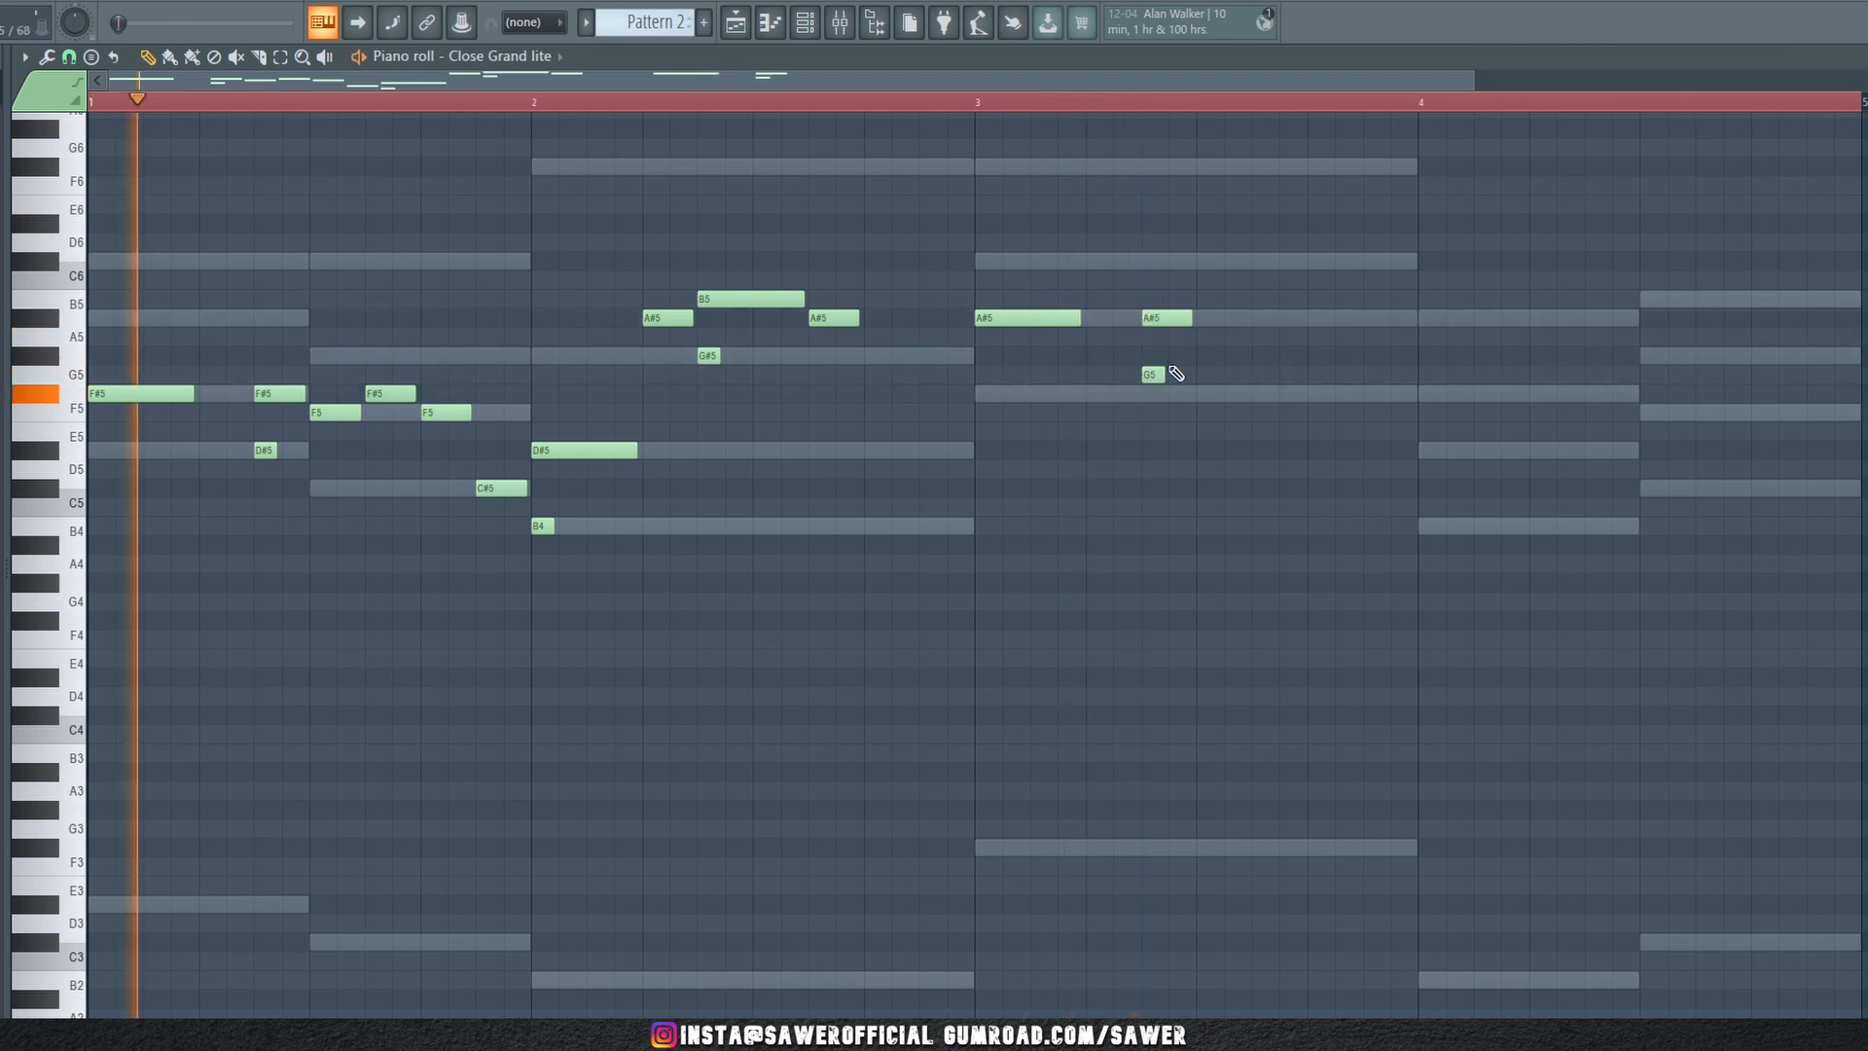
{"action": "left_click_drag", "start_coordinate": [1150, 374], "coordinate": [1147, 354]}
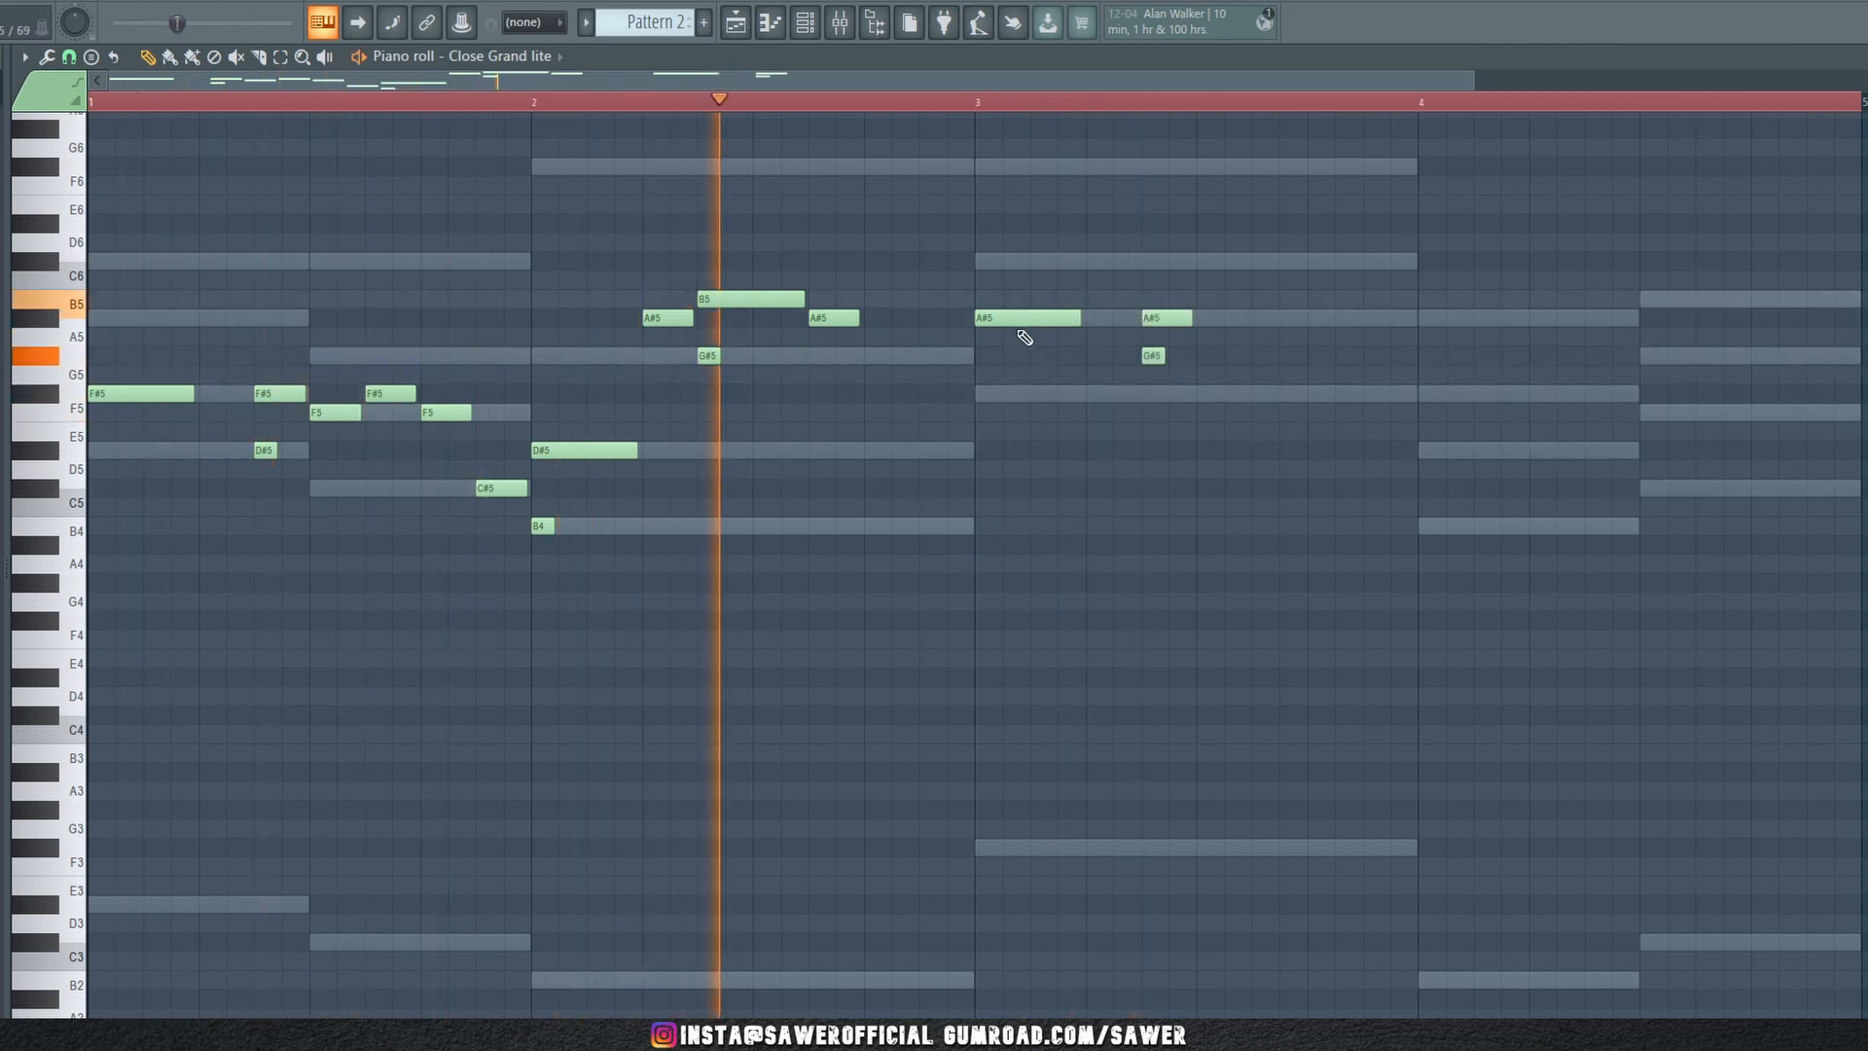
{"action": "key", "text": "space"}
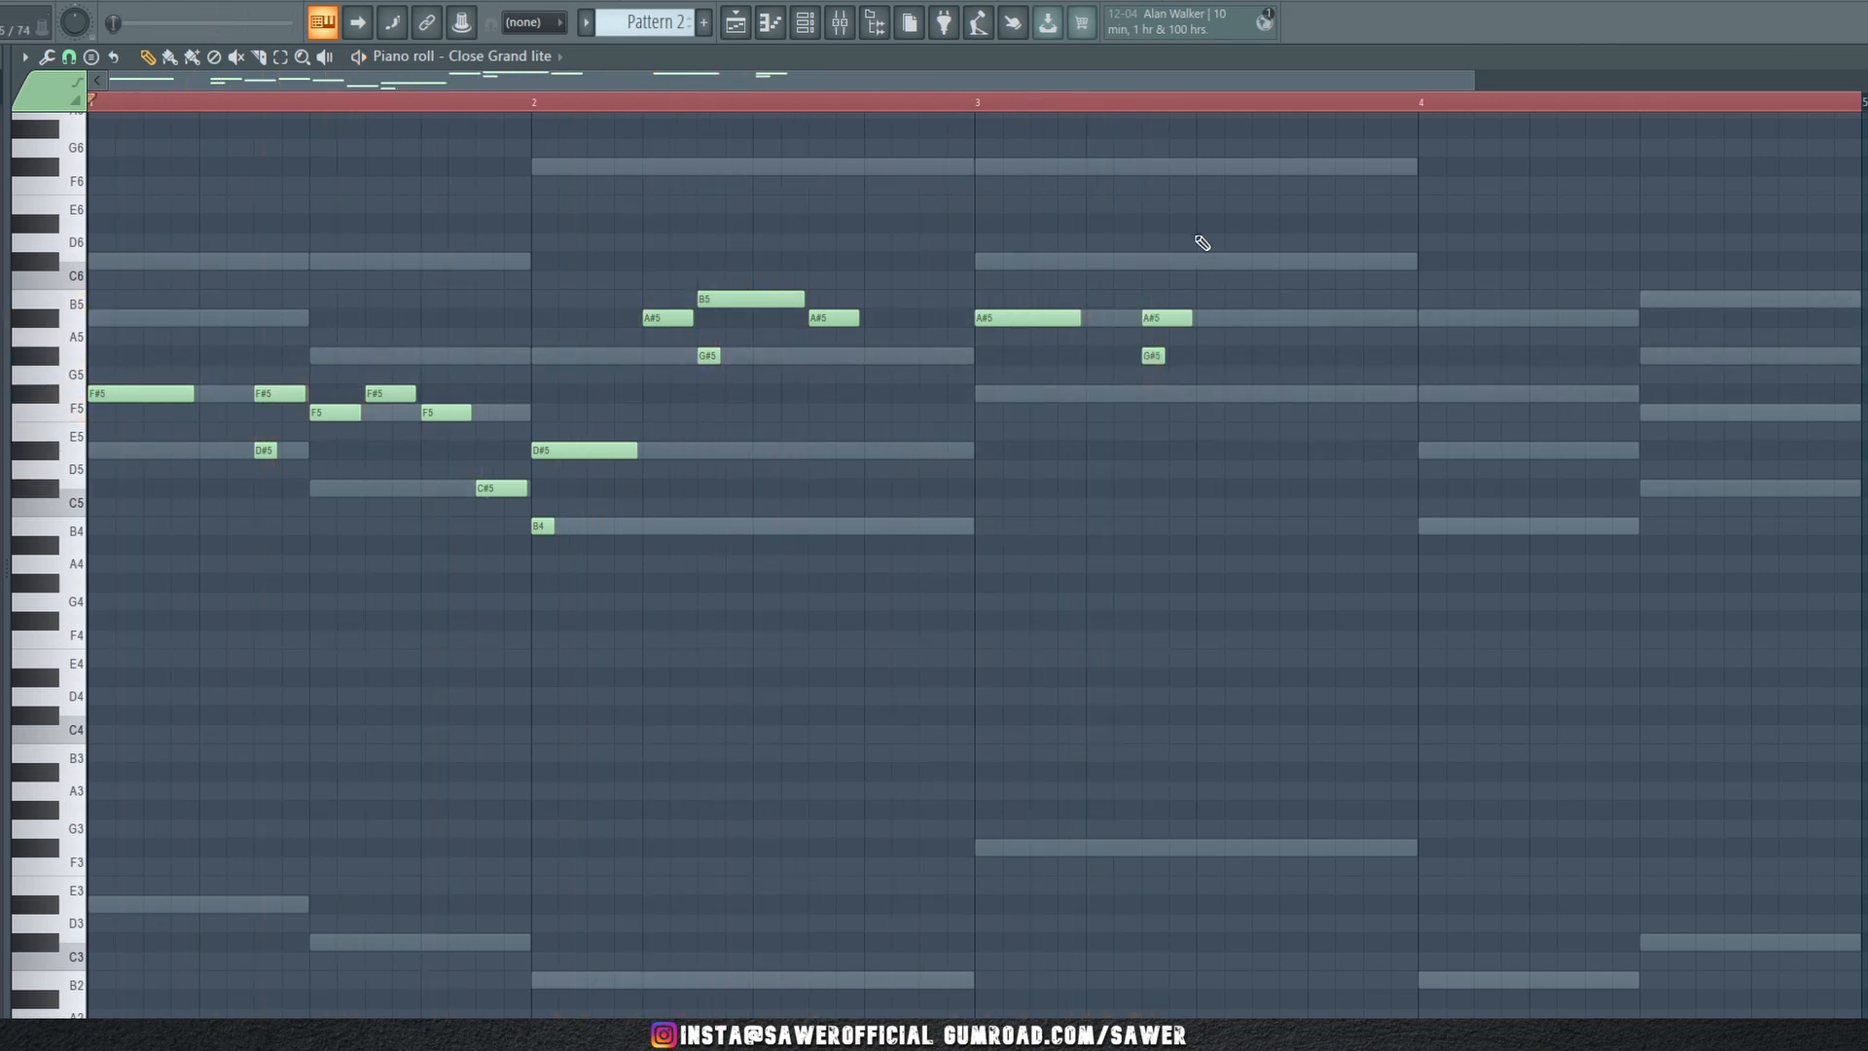
Add a short C#6 note right after the A#5 and G#5 pair in bar 3 and audition it
{"action": "left_click", "coordinate": [1203, 261]}
{"action": "key", "text": "space"}
{"action": "left_click_drag", "start_coordinate": [1294, 263], "coordinate": [1248, 265]}
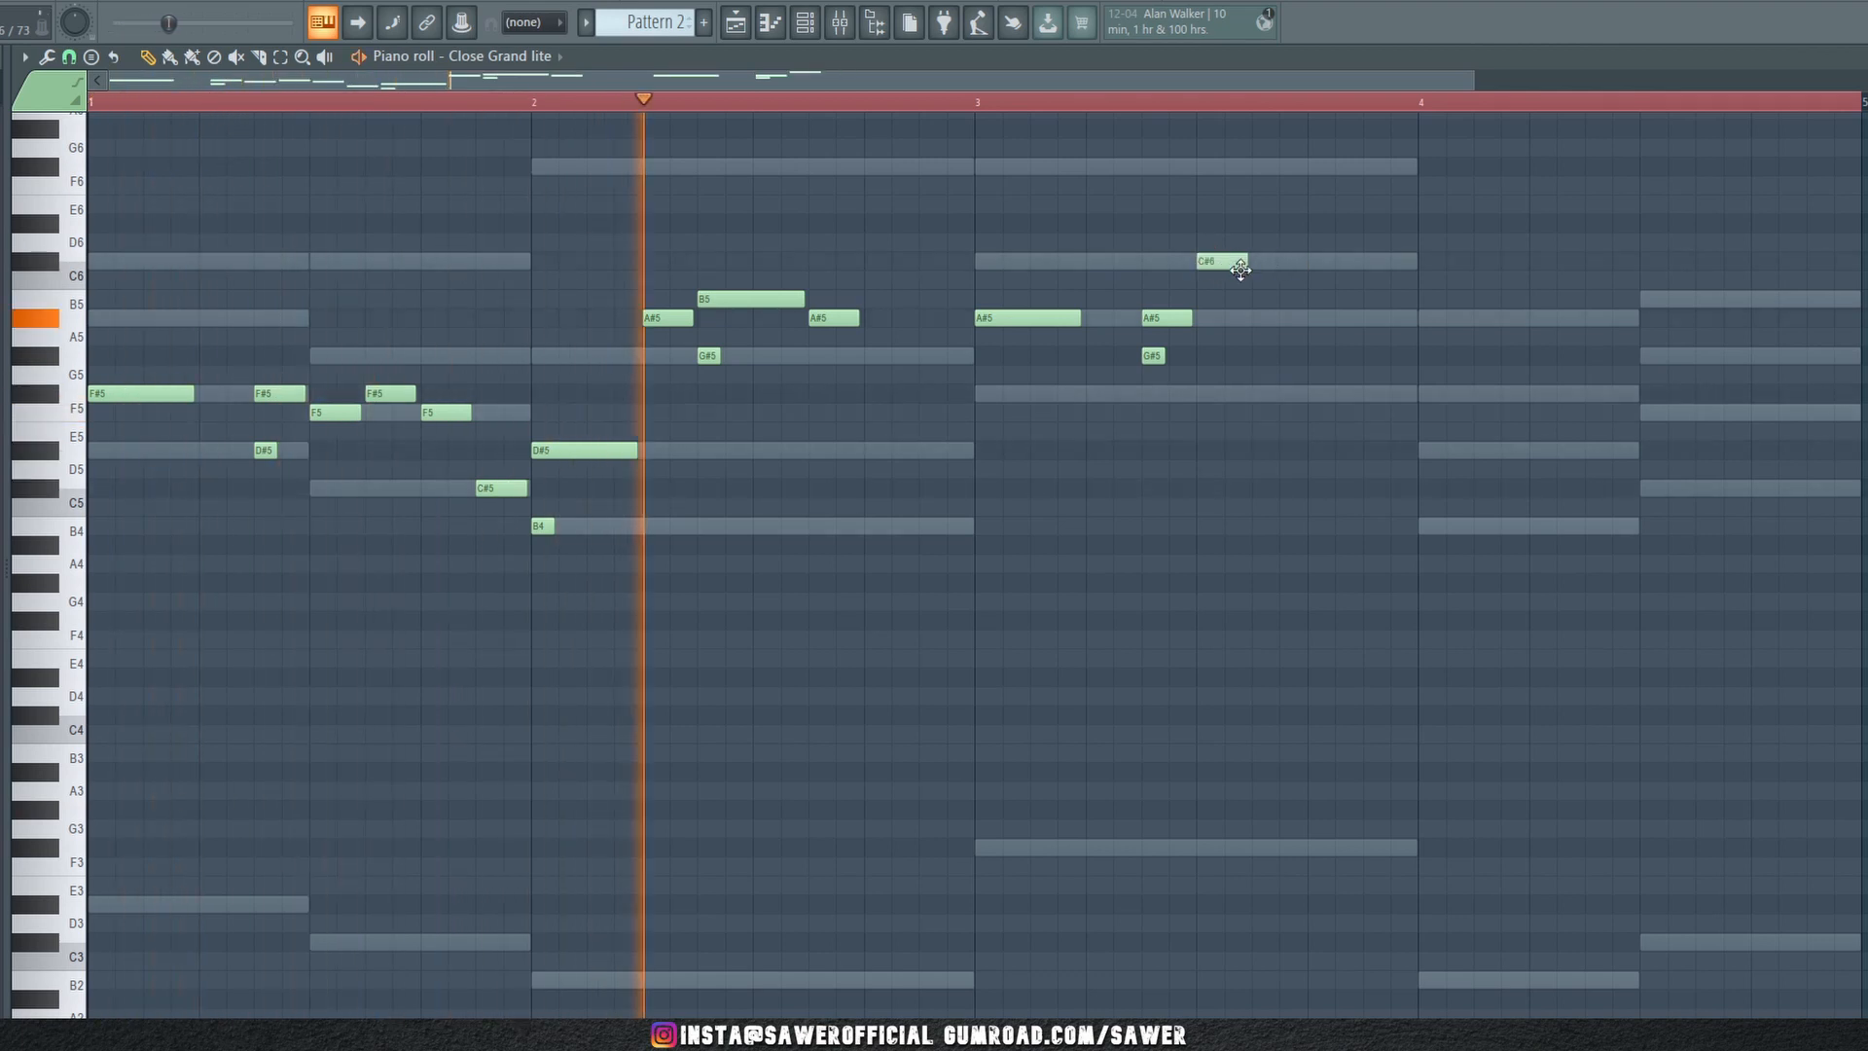
{"action": "double_click", "coordinate": [1312, 319]}
{"action": "key", "text": "space"}
{"action": "double_click", "coordinate": [1160, 355]}
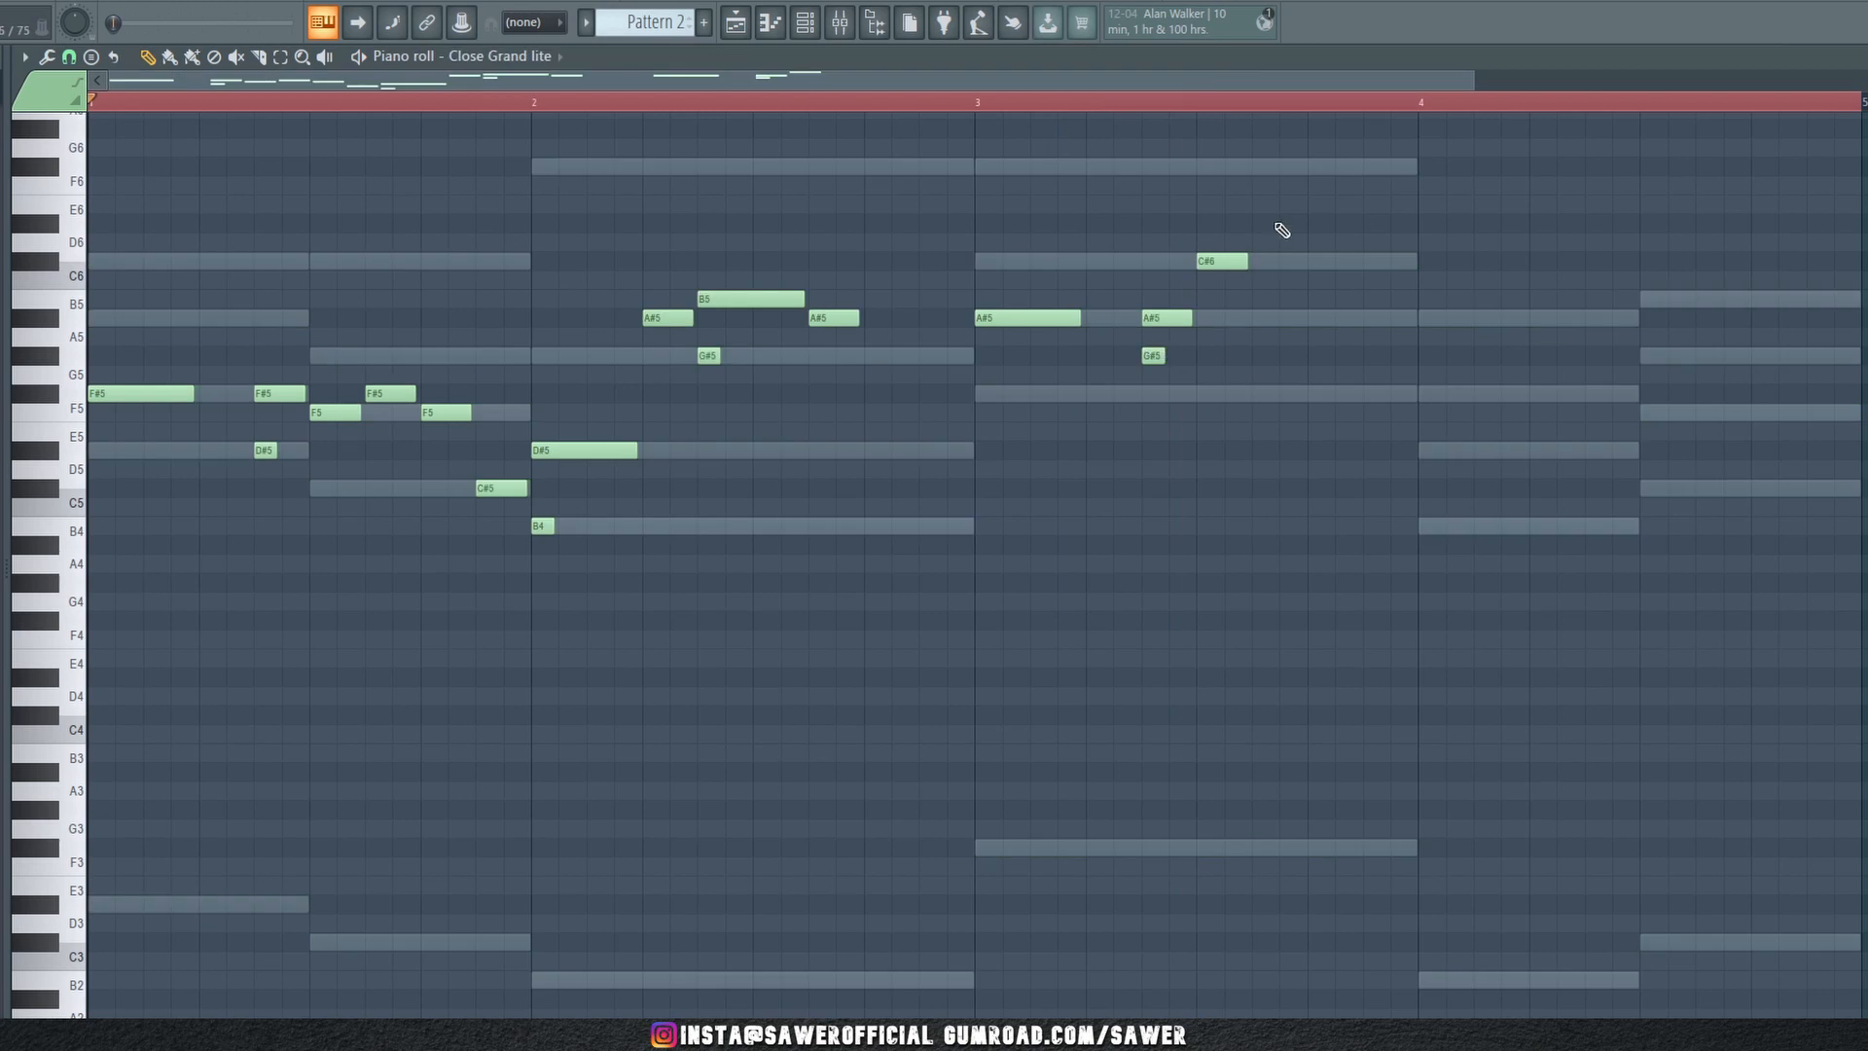
{"action": "key", "text": "space"}
{"action": "key", "text": "space"}
Raise the C#6 note to F#6, follow it with short descending F6, D#6 and C#6 notes, and audition bar 3
{"action": "left_click", "coordinate": [1207, 259]}
{"action": "left_click_drag", "start_coordinate": [1206, 258], "coordinate": [1250, 161]}
{"action": "key", "text": "space"}
{"action": "left_click", "coordinate": [990, 107]}
{"action": "key", "text": "space"}
{"action": "key", "text": "space"}
{"action": "left_click", "coordinate": [1316, 223]}
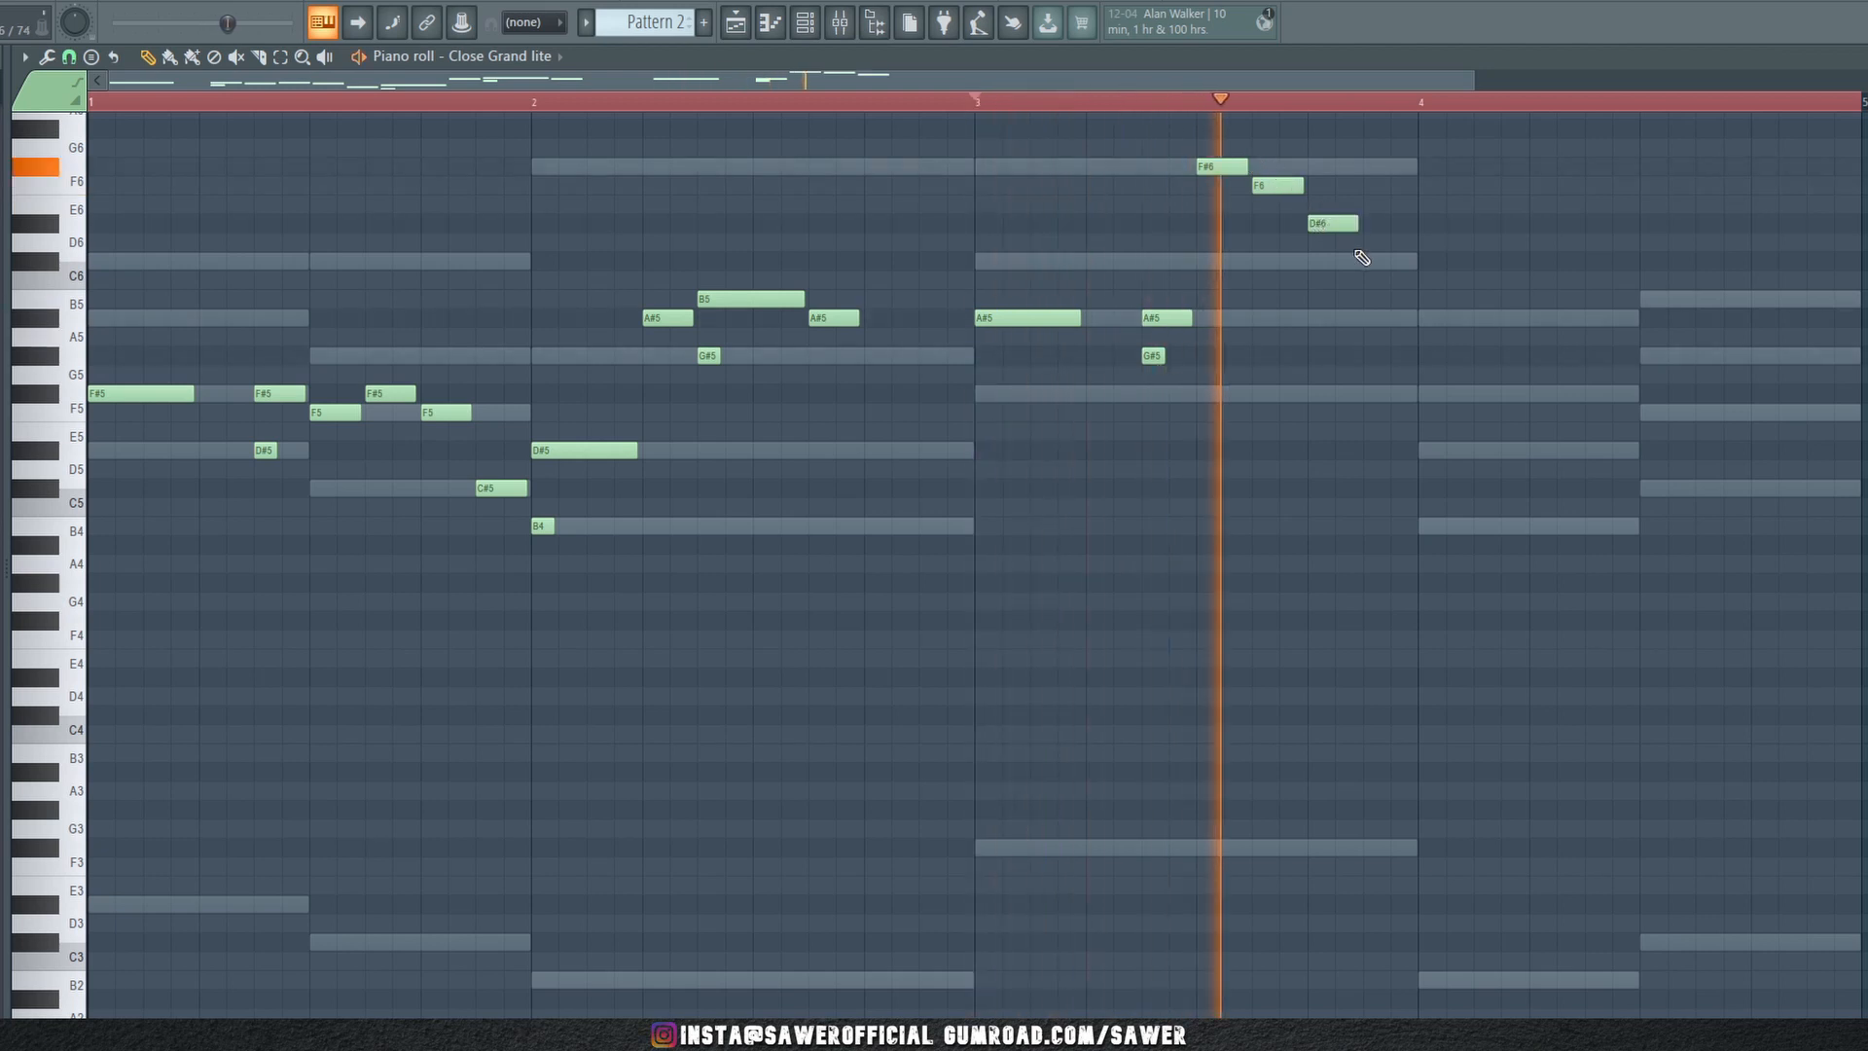
{"action": "left_click", "coordinate": [1366, 260]}
{"action": "key", "text": "space"}
{"action": "key", "text": "space"}
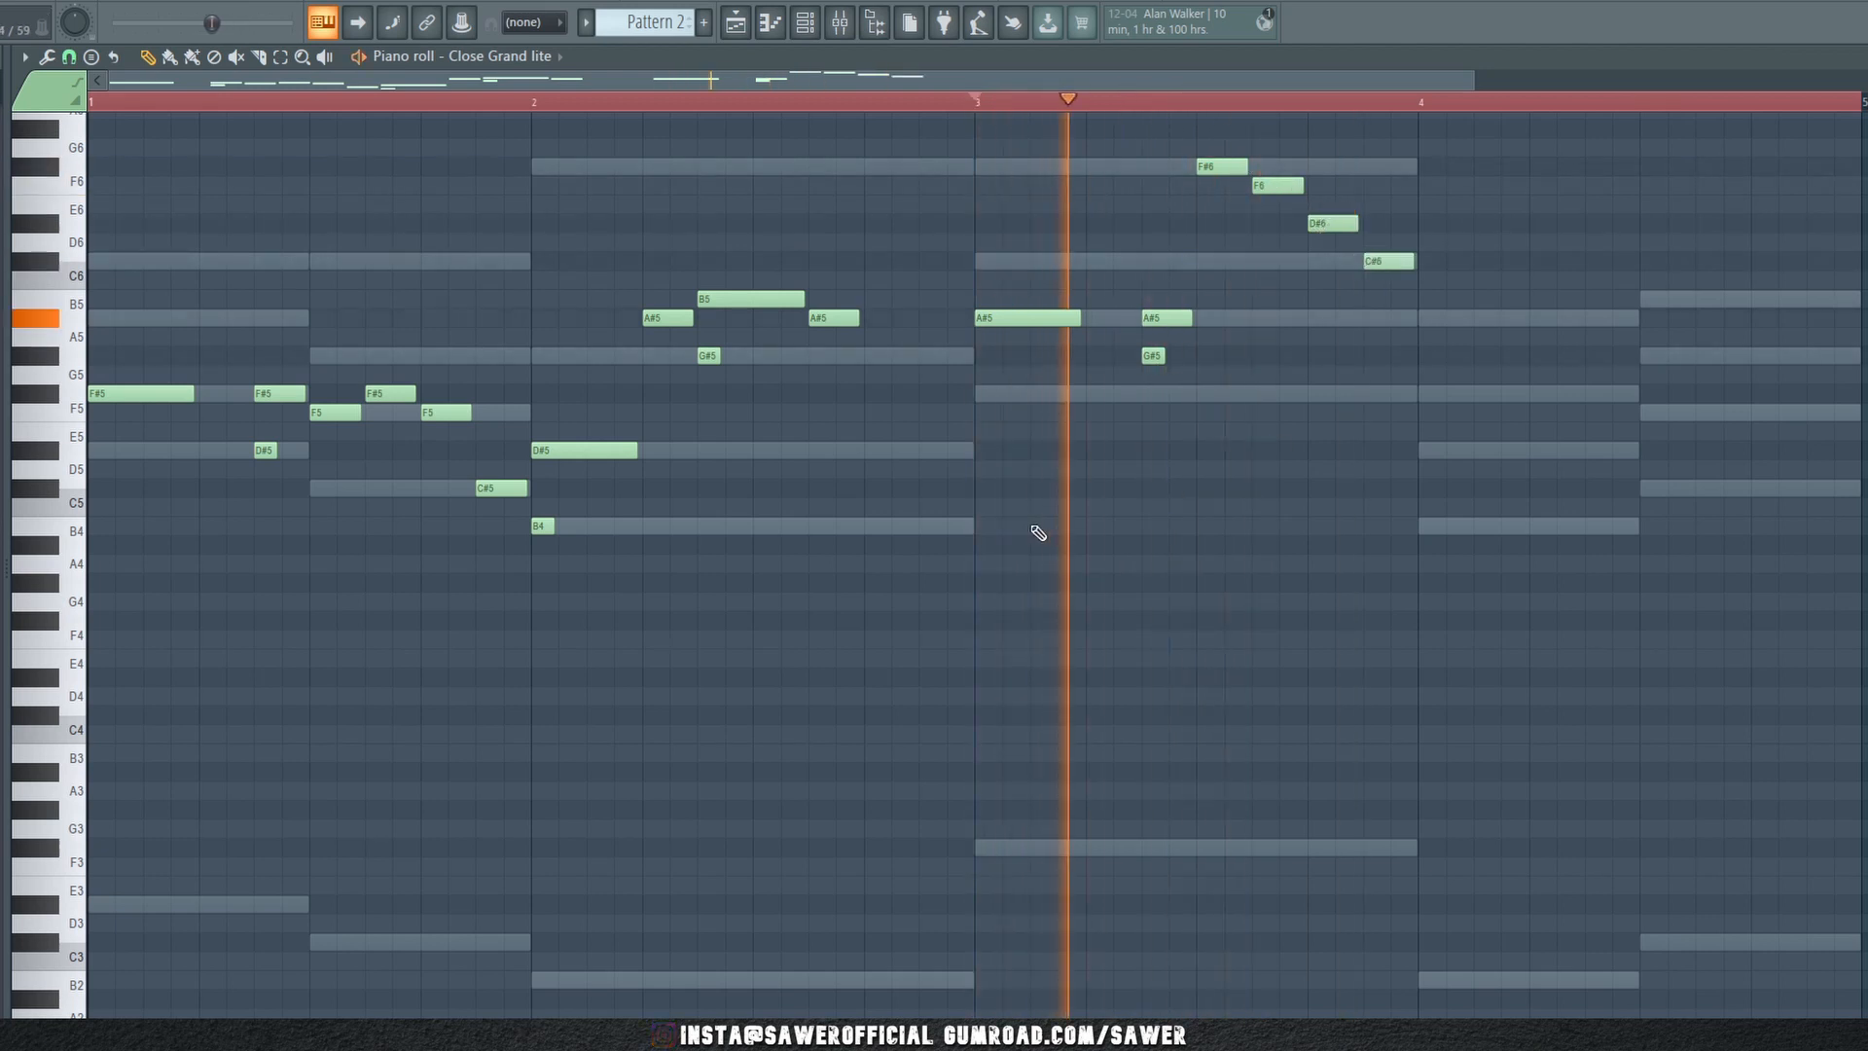
Copy the D#5 and B4 pair from bar 2 to the start of bar 4 as F#5 and a very short D#5, and audition it
{"action": "left_click_drag", "start_coordinate": [551, 444], "coordinate": [551, 588]}
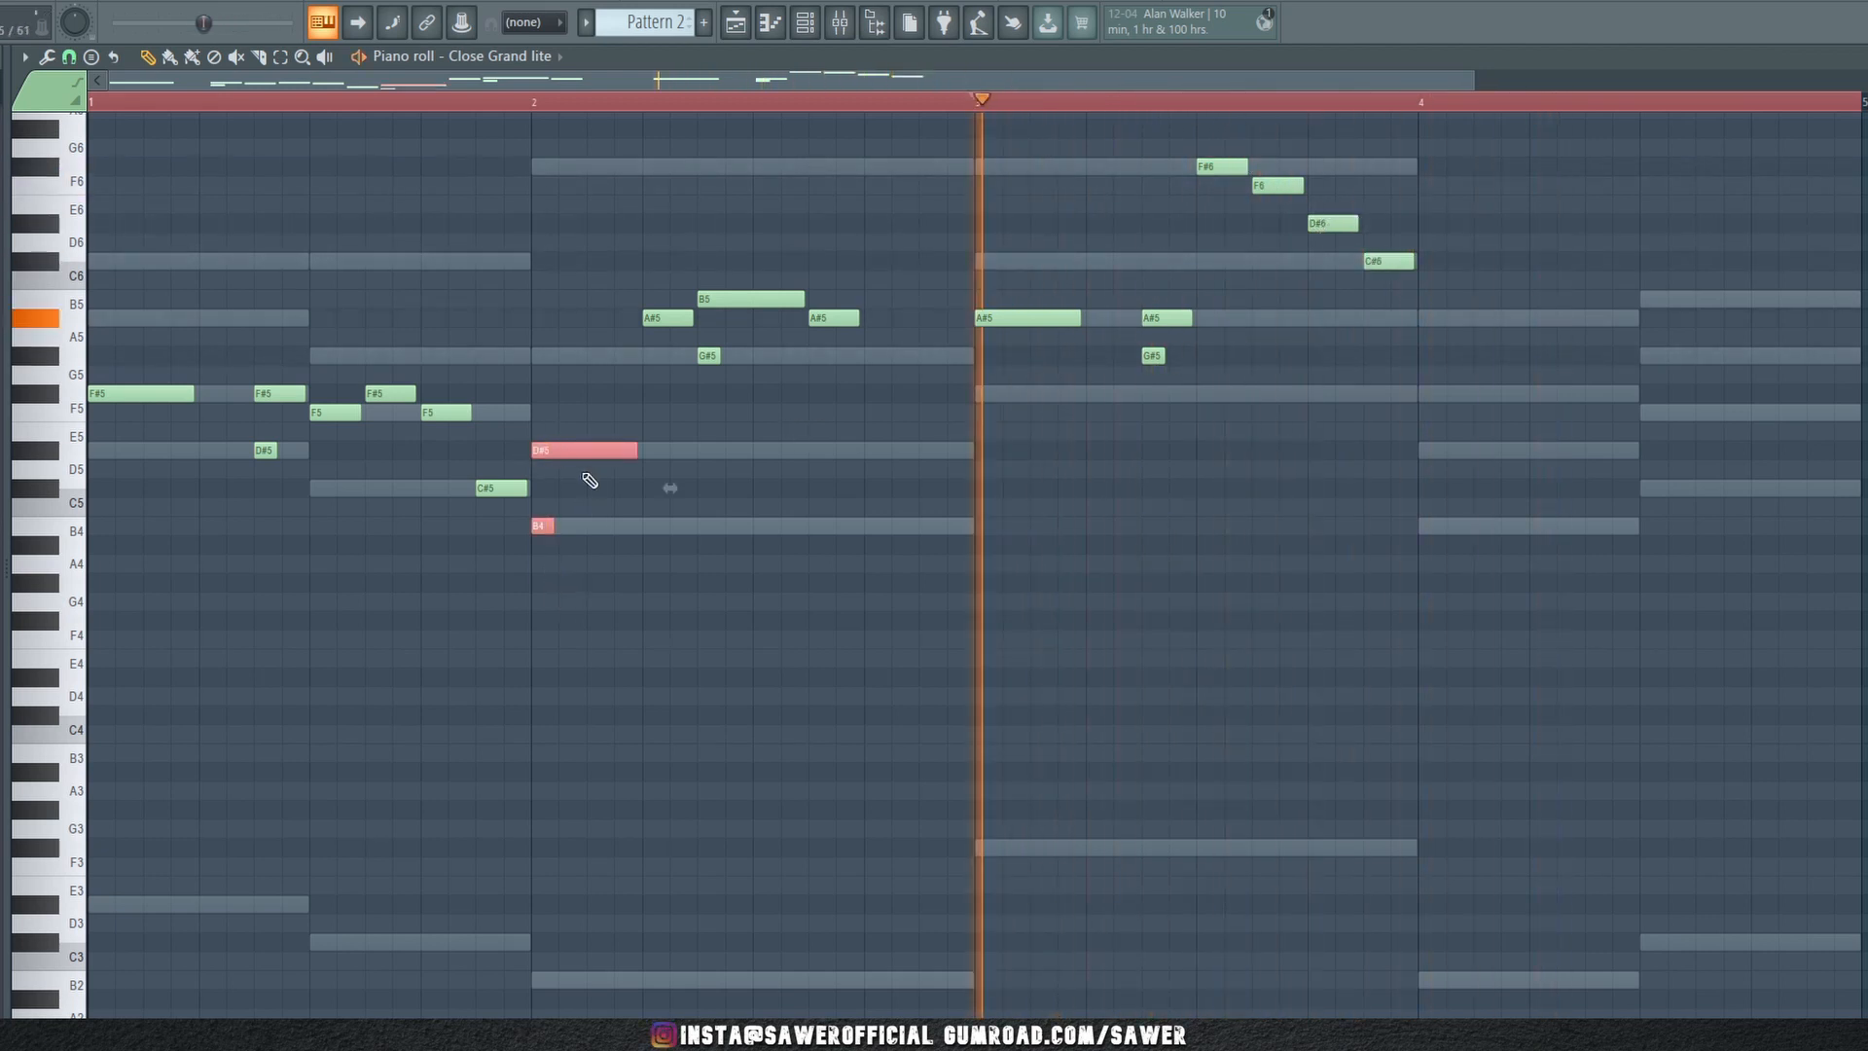
{"action": "left_click_drag", "start_coordinate": [569, 450], "coordinate": [1392, 481], "text": "shift"}
{"action": "key", "text": "space"}
{"action": "key", "text": "space"}
{"action": "key", "text": "shift+Up"}
{"action": "key", "text": "space"}
{"action": "key", "text": "space"}
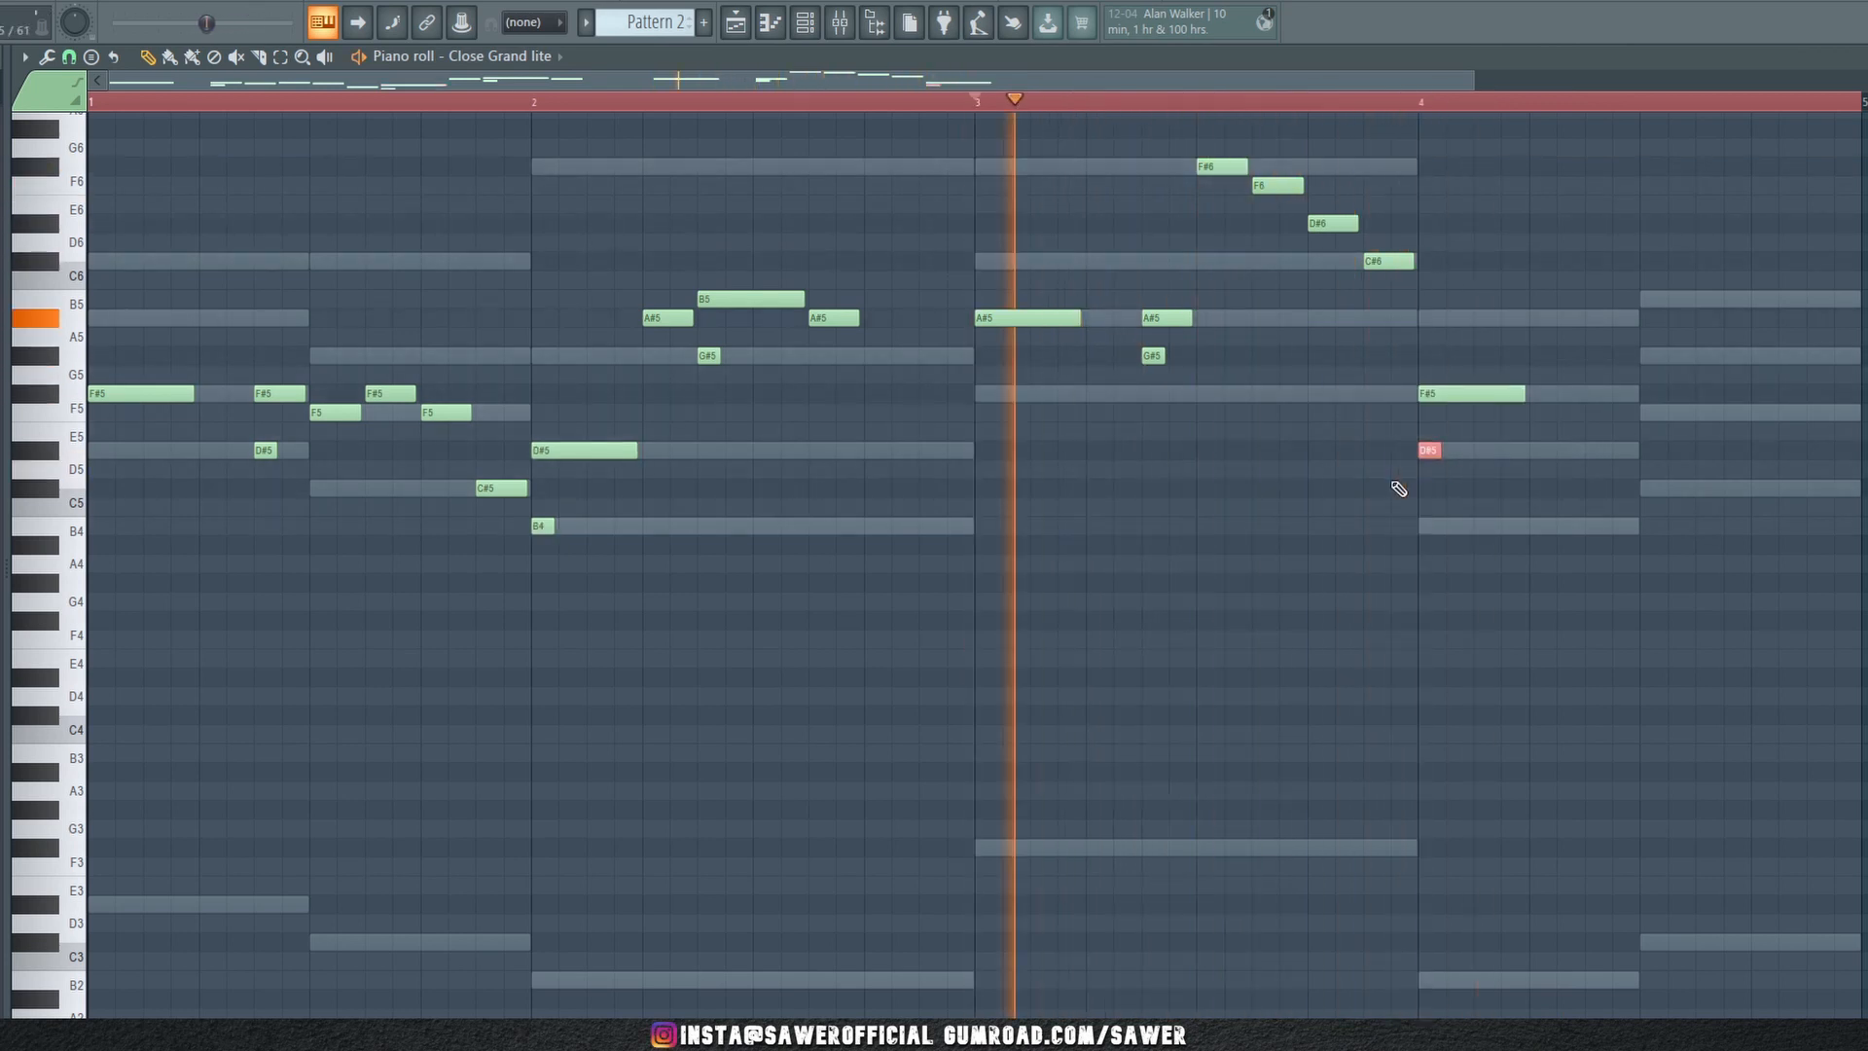
{"action": "left_click", "coordinate": [1441, 590], "text": "ctrl"}
{"action": "key", "text": "space"}
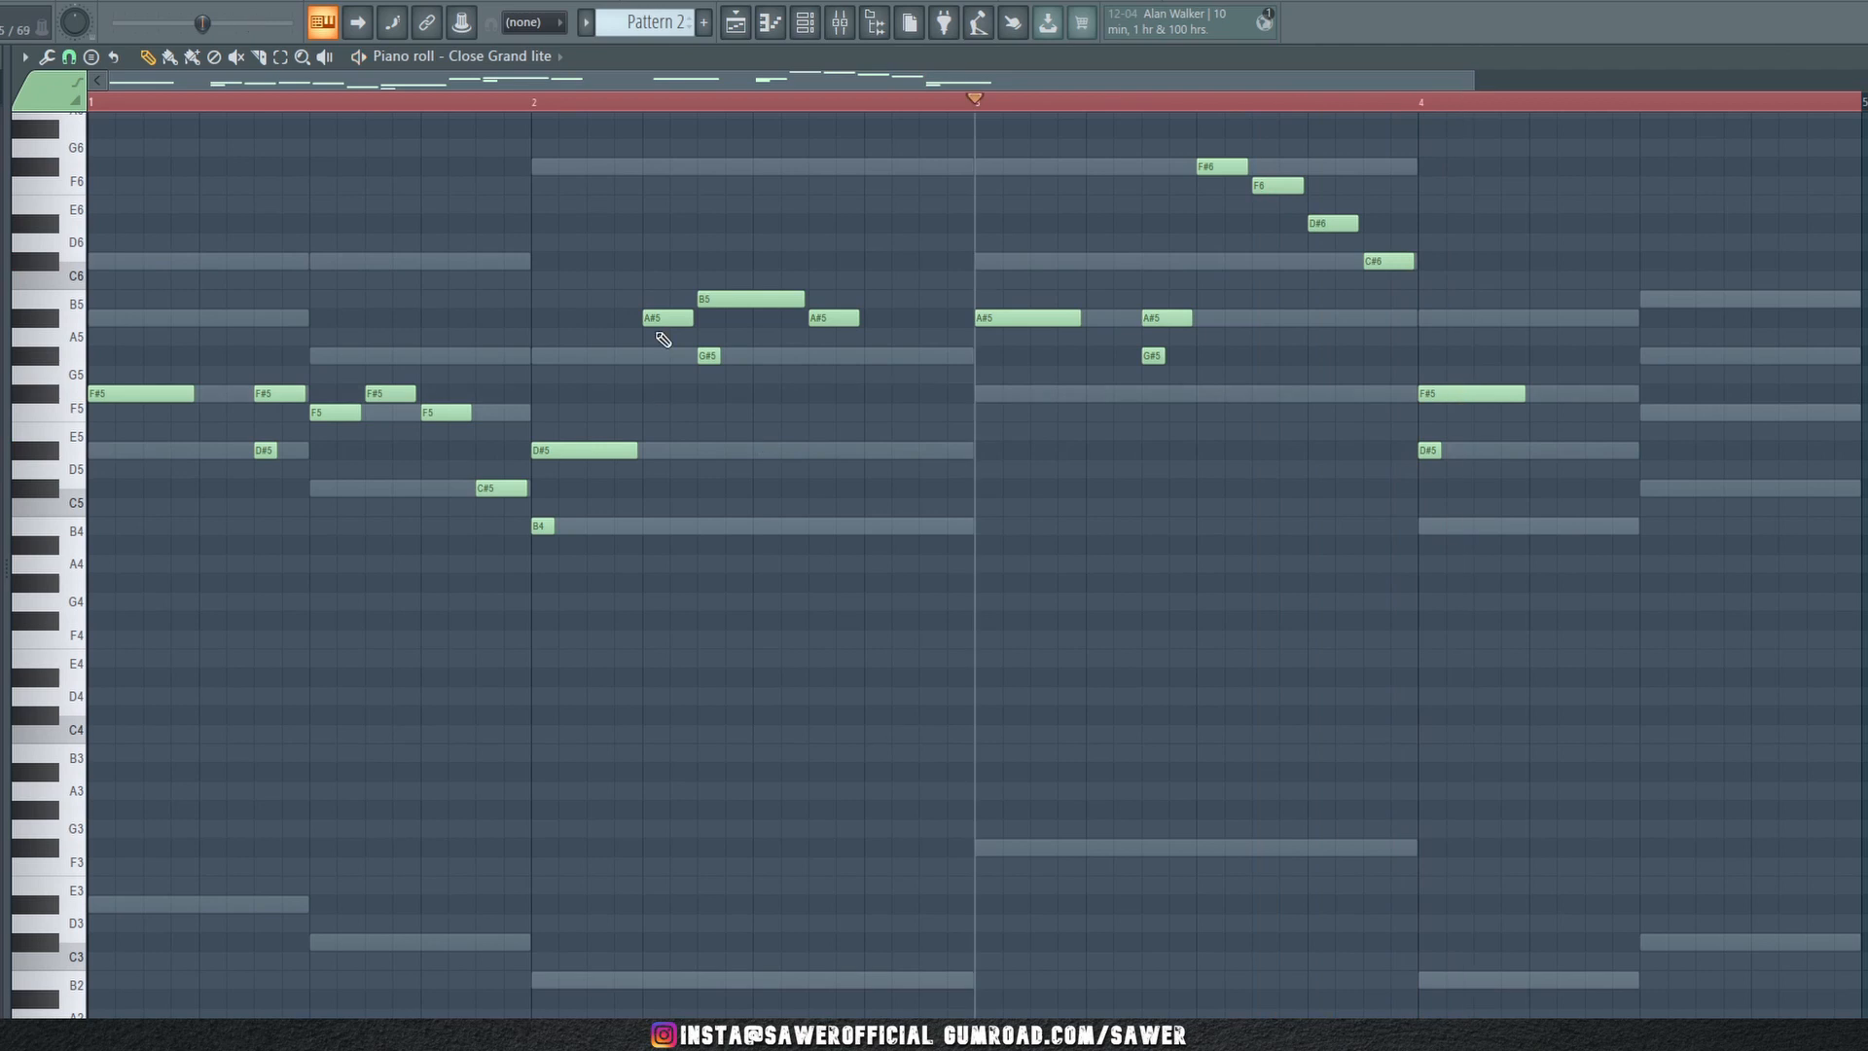
Add a short F#5 note right after the opening F#5 of bar 4 and audition it
{"action": "key", "text": "space"}
{"action": "key", "text": "space"}
{"action": "key", "text": "space"}
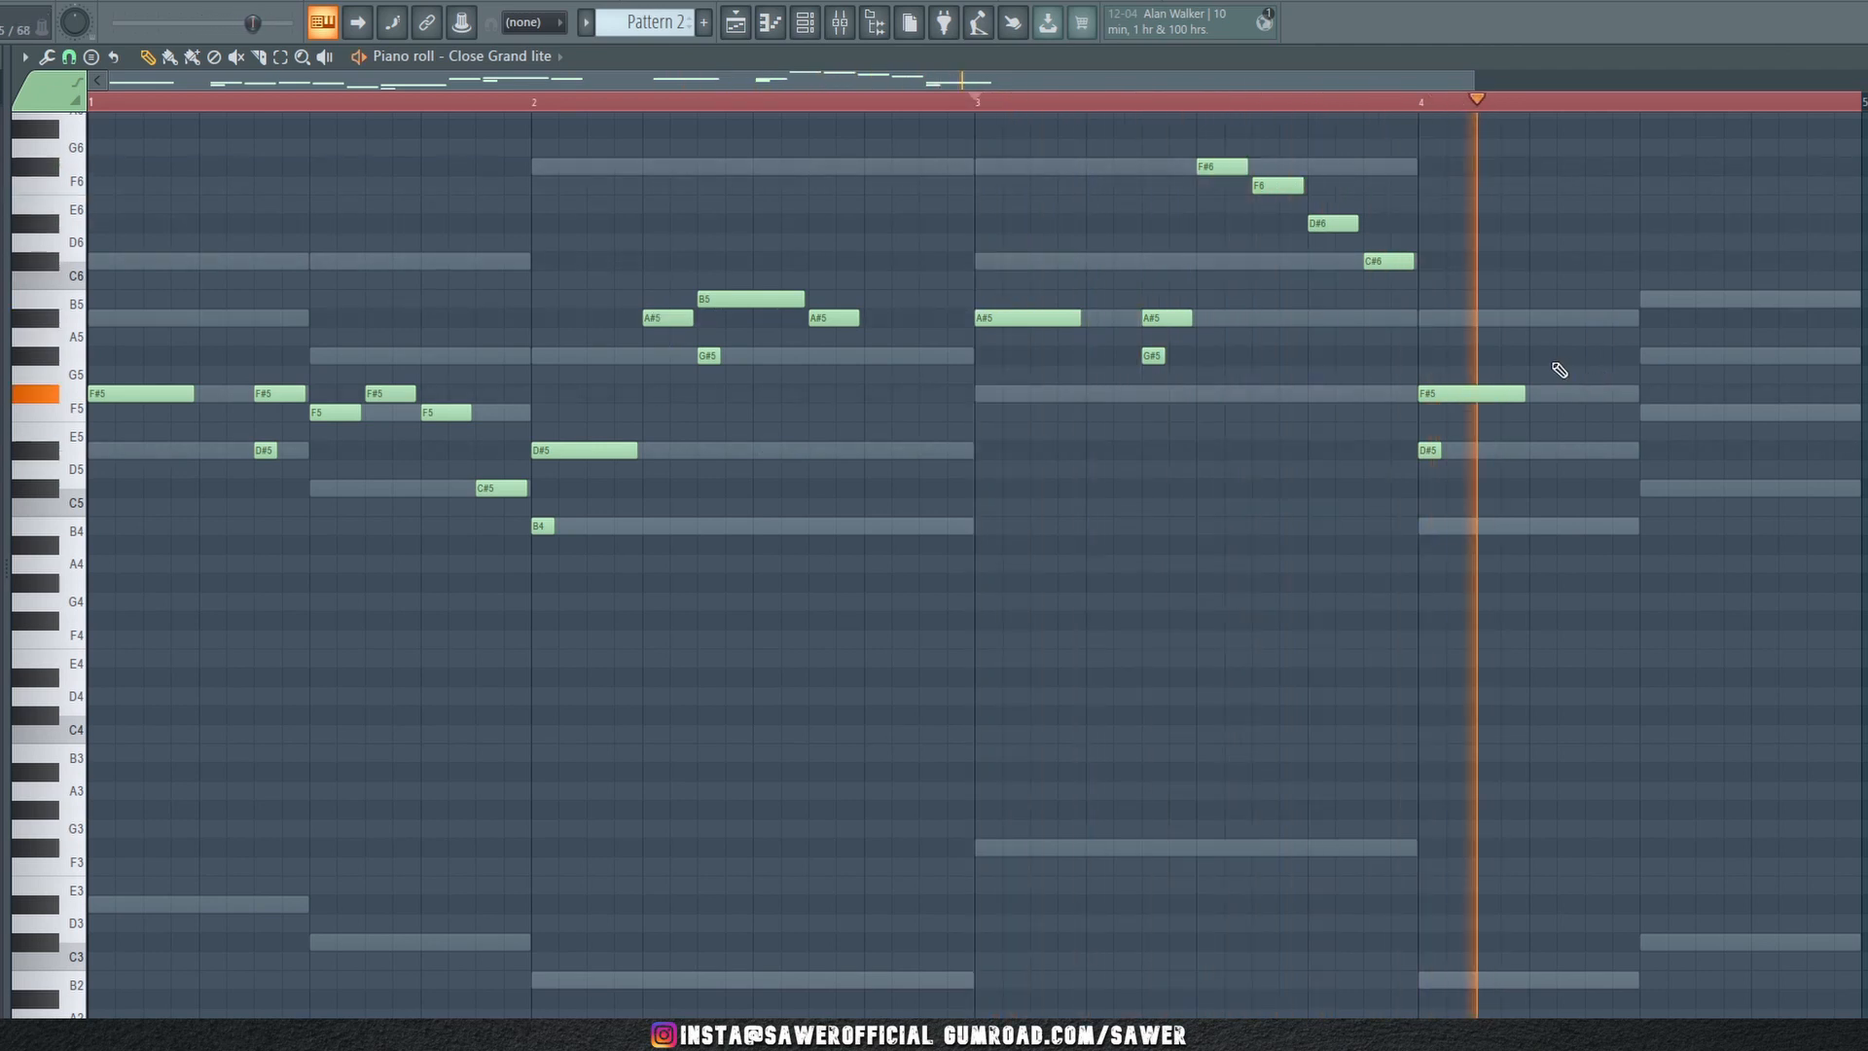
{"action": "key", "text": "space"}
{"action": "key", "text": "space"}
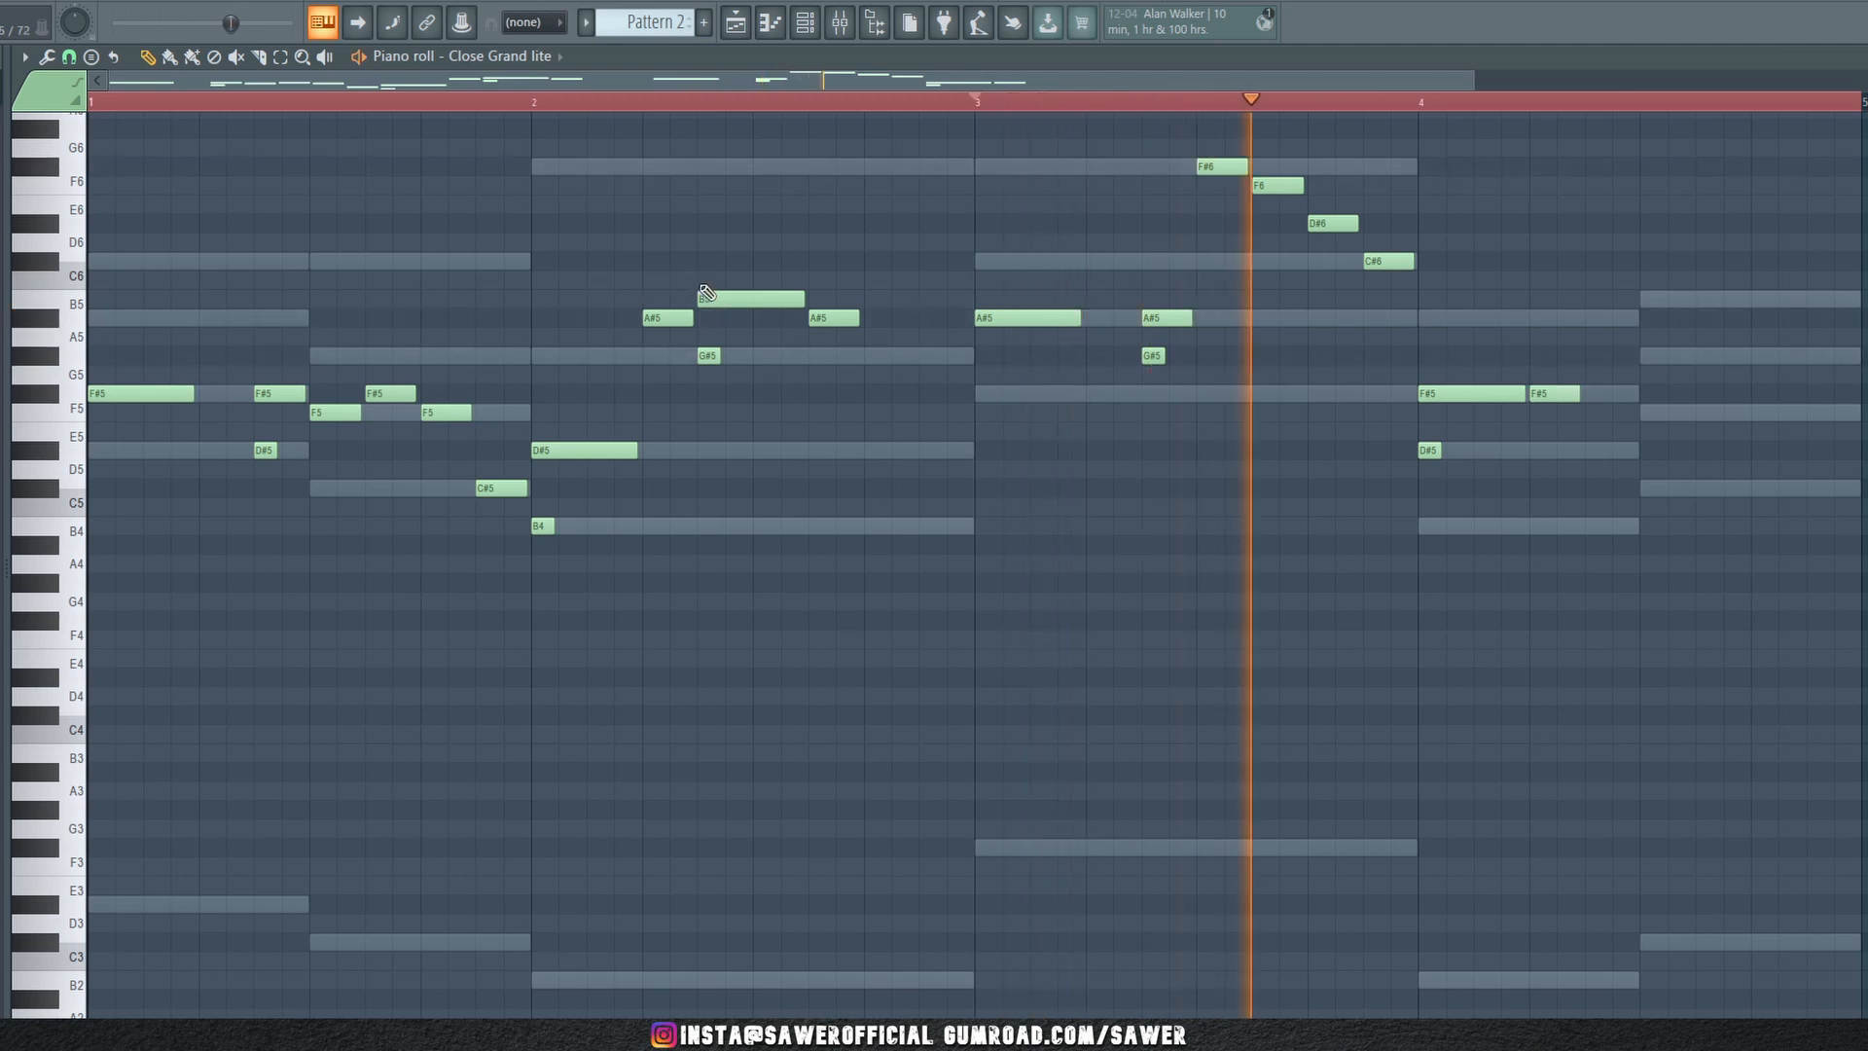
Copy the B5 and G#5 pair from bar 2 into bar 4 as G#5 with a very short F#5 beneath it, and audition
{"action": "left_click_drag", "start_coordinate": [703, 292], "coordinate": [723, 362]}
{"action": "key", "text": "space"}
{"action": "key", "text": "space"}
{"action": "mouse_move", "coordinate": [725, 296]}
{"action": "left_mouse_down"}
{"action": "mouse_move", "coordinate": [1666, 336]}
{"action": "mouse_move", "coordinate": [1614, 358]}
{"action": "mouse_move", "coordinate": [1604, 415]}
{"action": "left_mouse_up"}
{"action": "left_click", "coordinate": [1624, 415], "text": "ctrl"}
{"action": "key", "text": "shift+Up"}
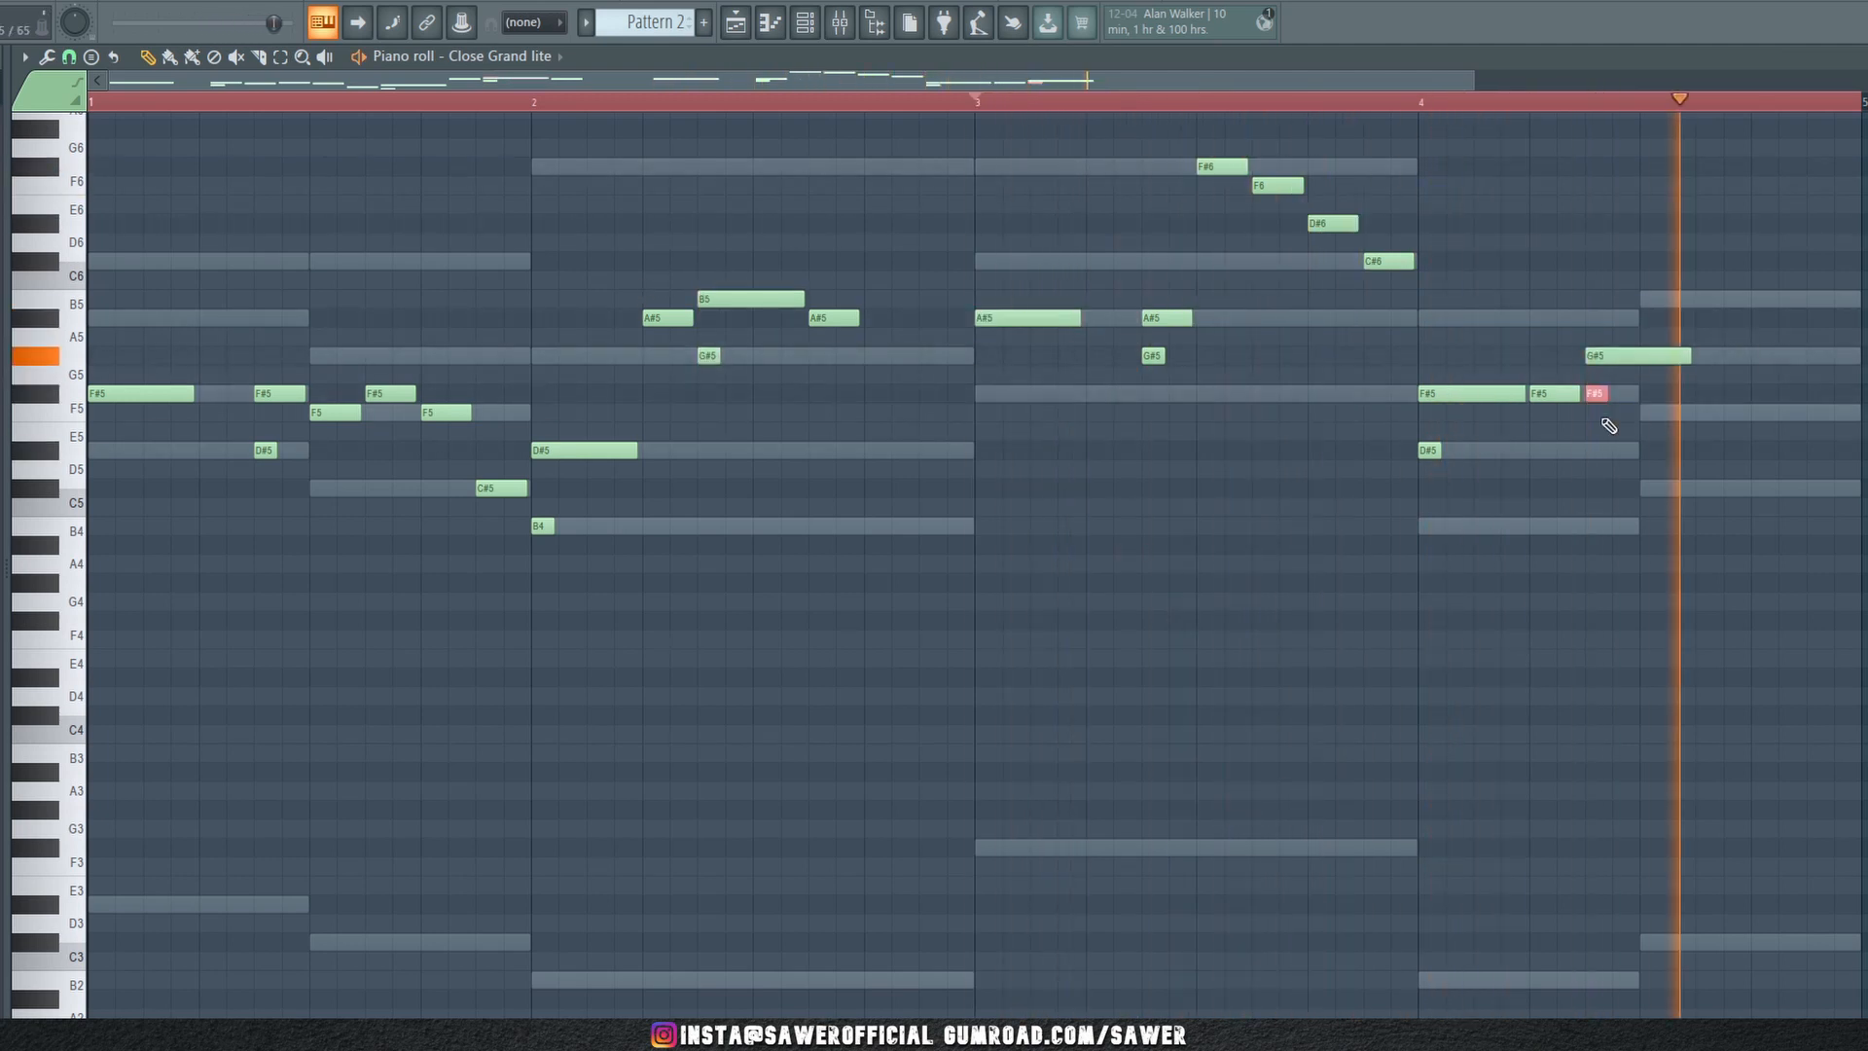
{"action": "left_click", "coordinate": [1604, 416], "text": "ctrl"}
{"action": "key", "text": "space"}
{"action": "key", "text": "space"}
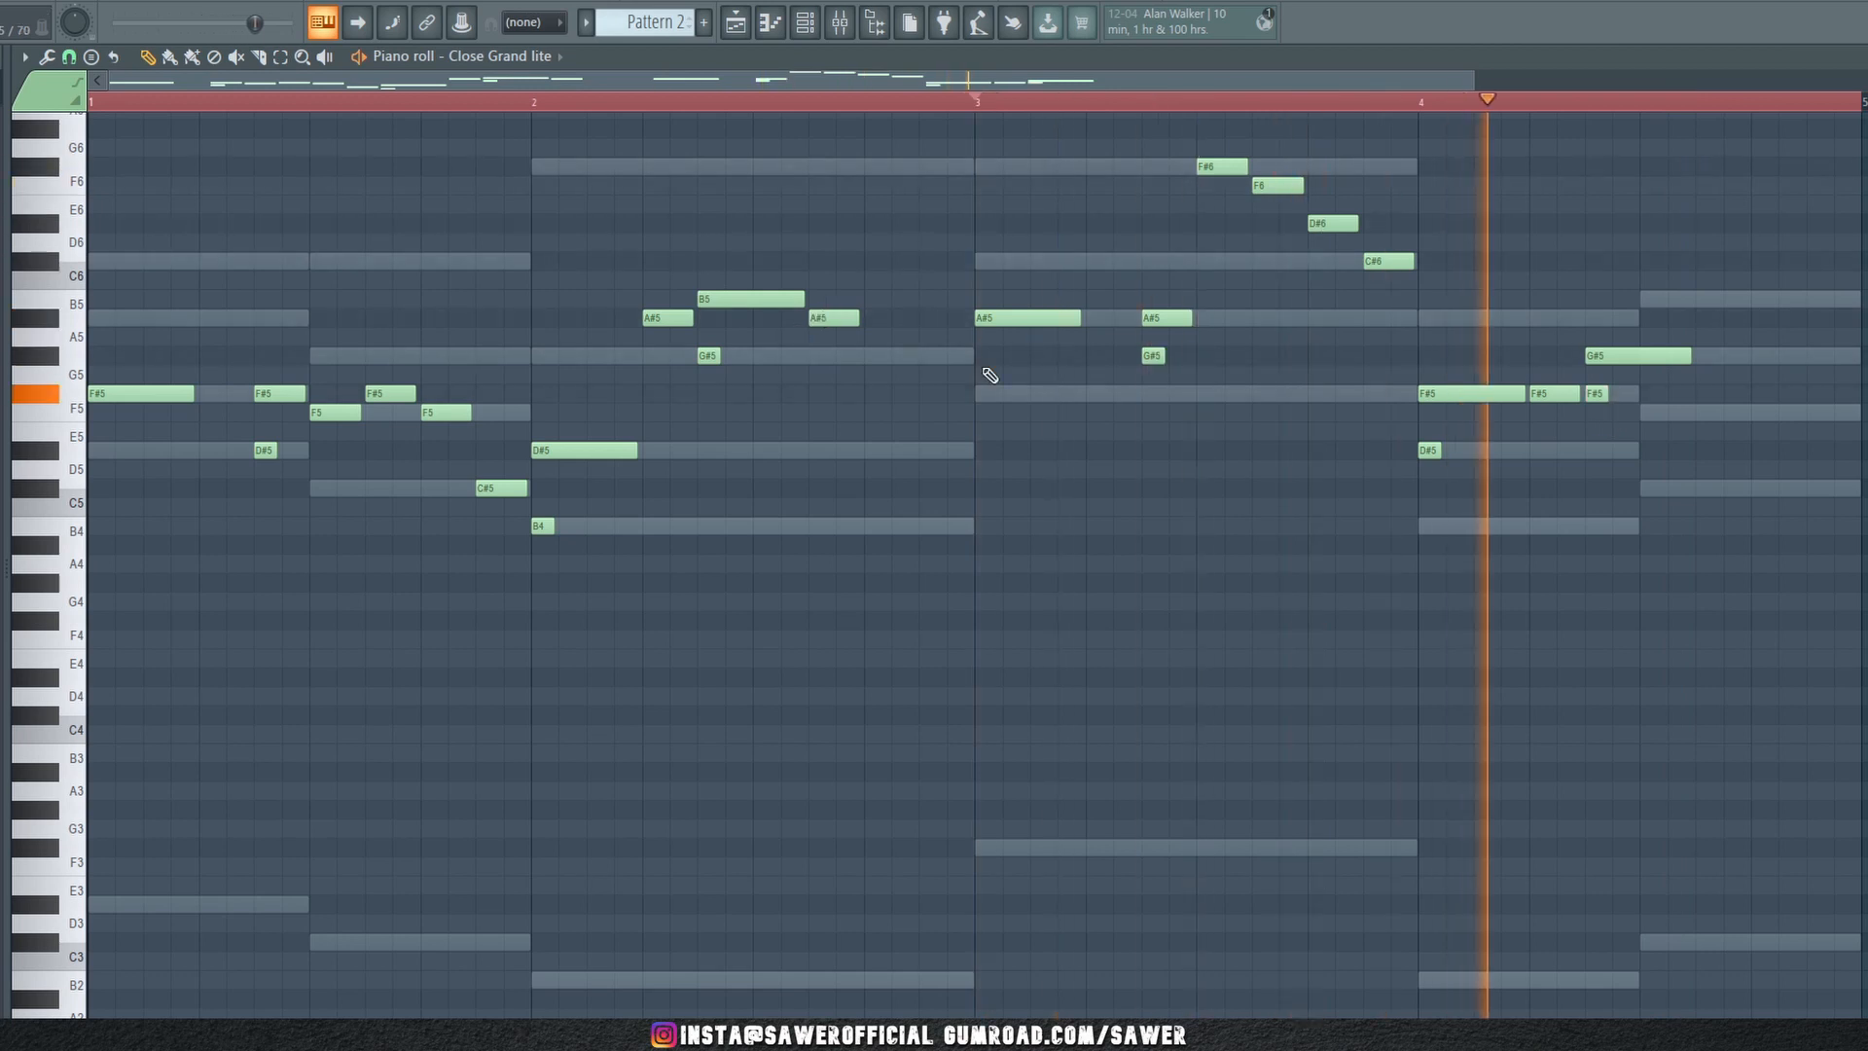
Add a short F5 note after the G#5 in bar 4 and remove the trial F#5 at the bar's end
{"action": "key", "text": "space"}
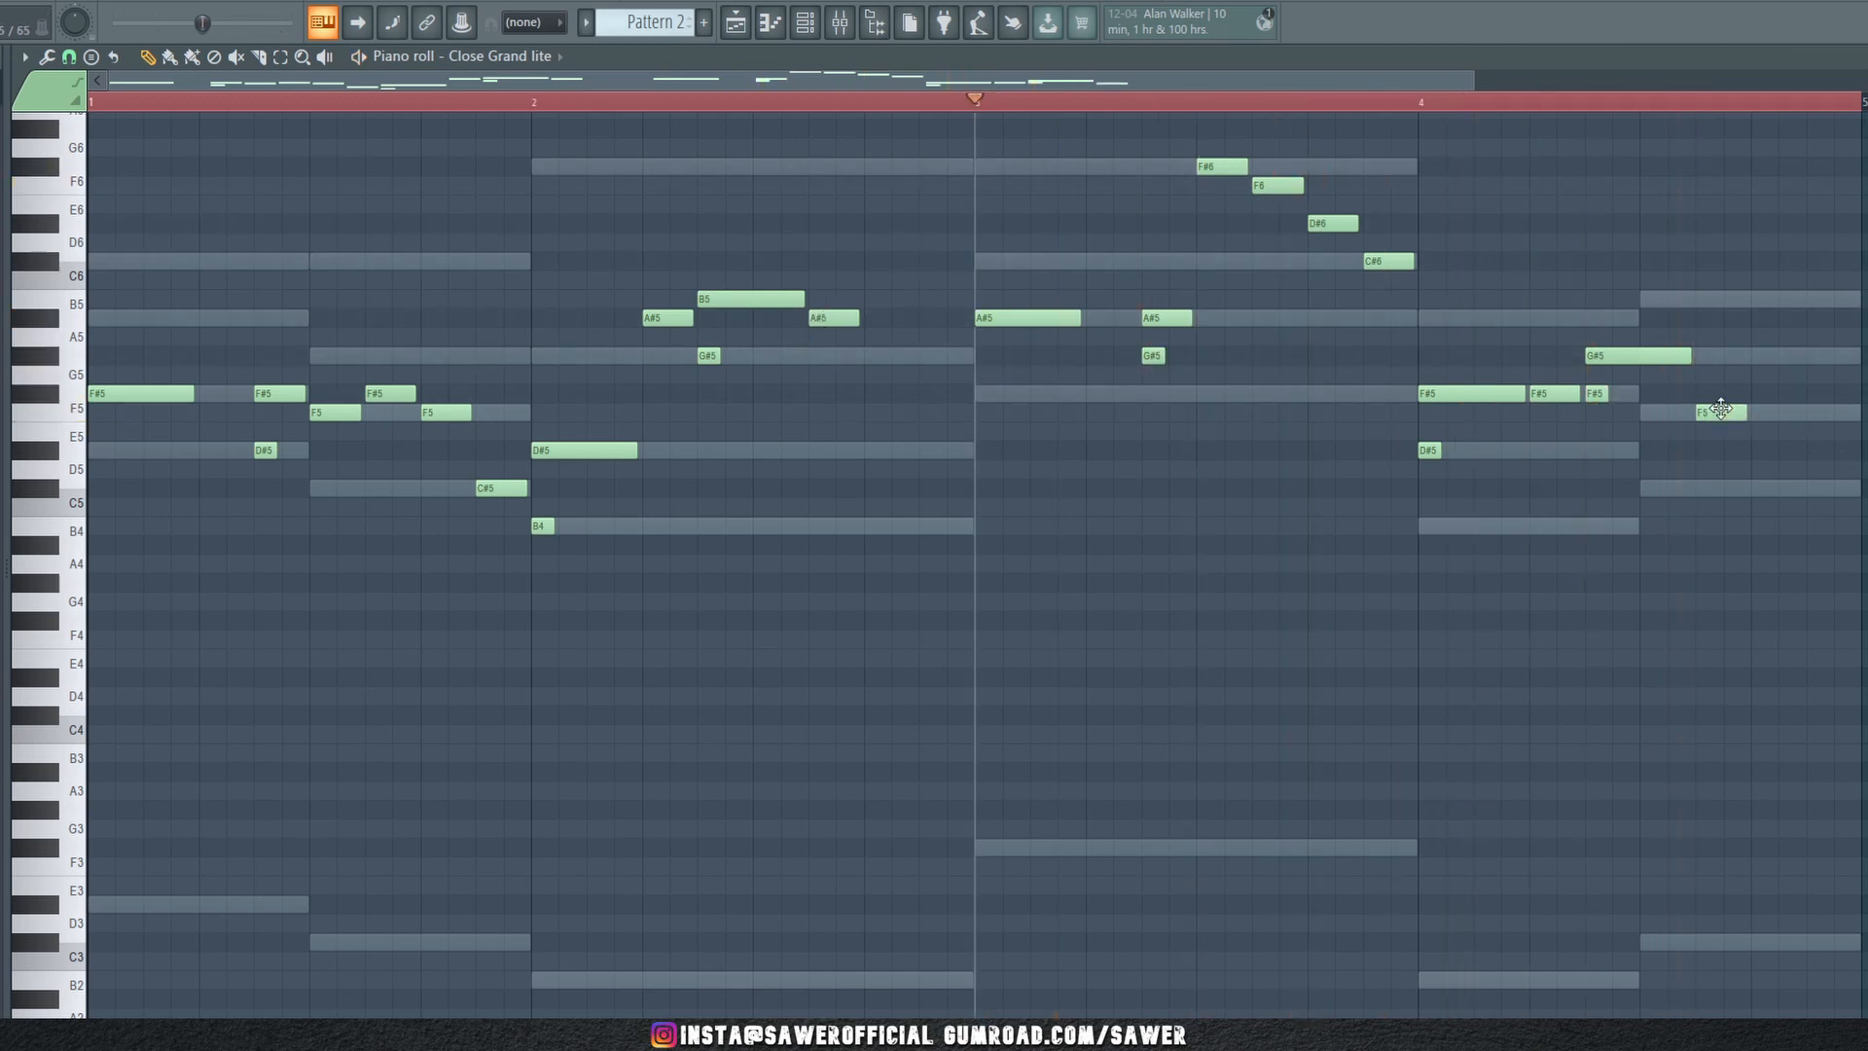
{"action": "key", "text": "space"}
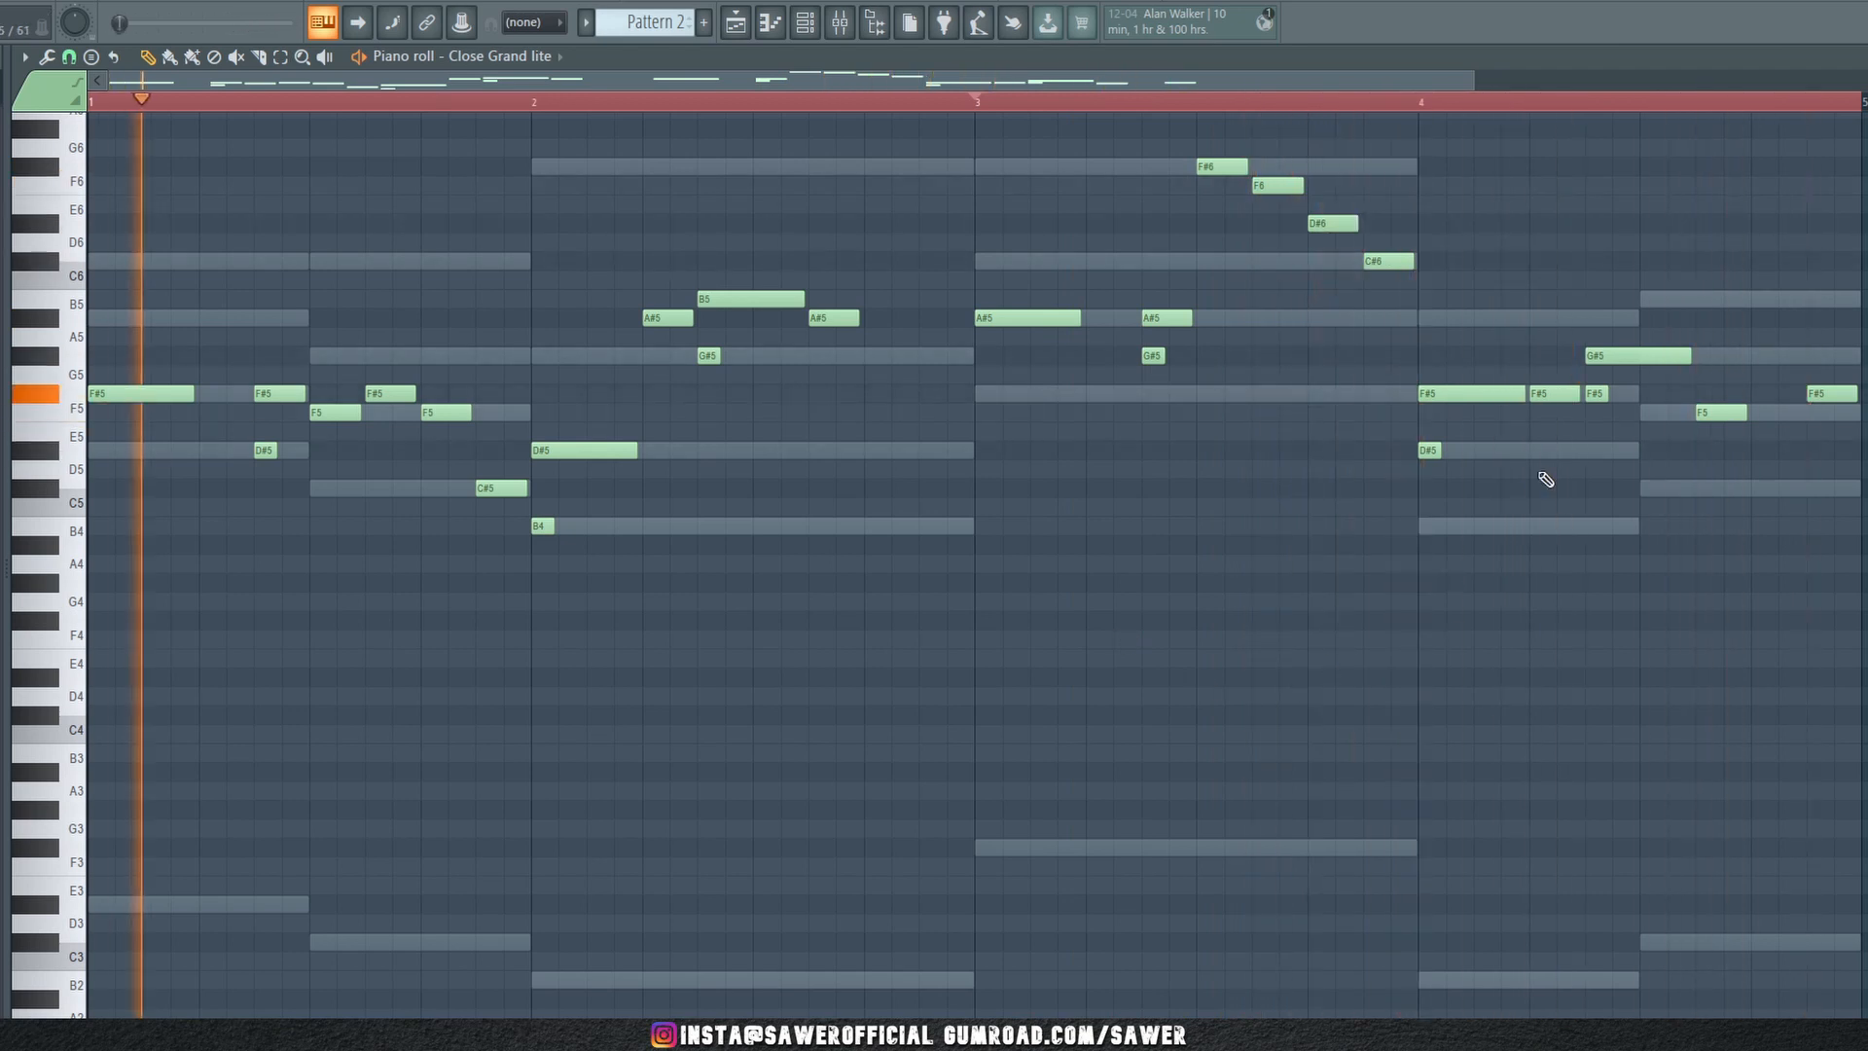
{"action": "right_click", "coordinate": [1820, 394]}
{"action": "key", "text": "space"}
{"action": "key", "text": "space"}
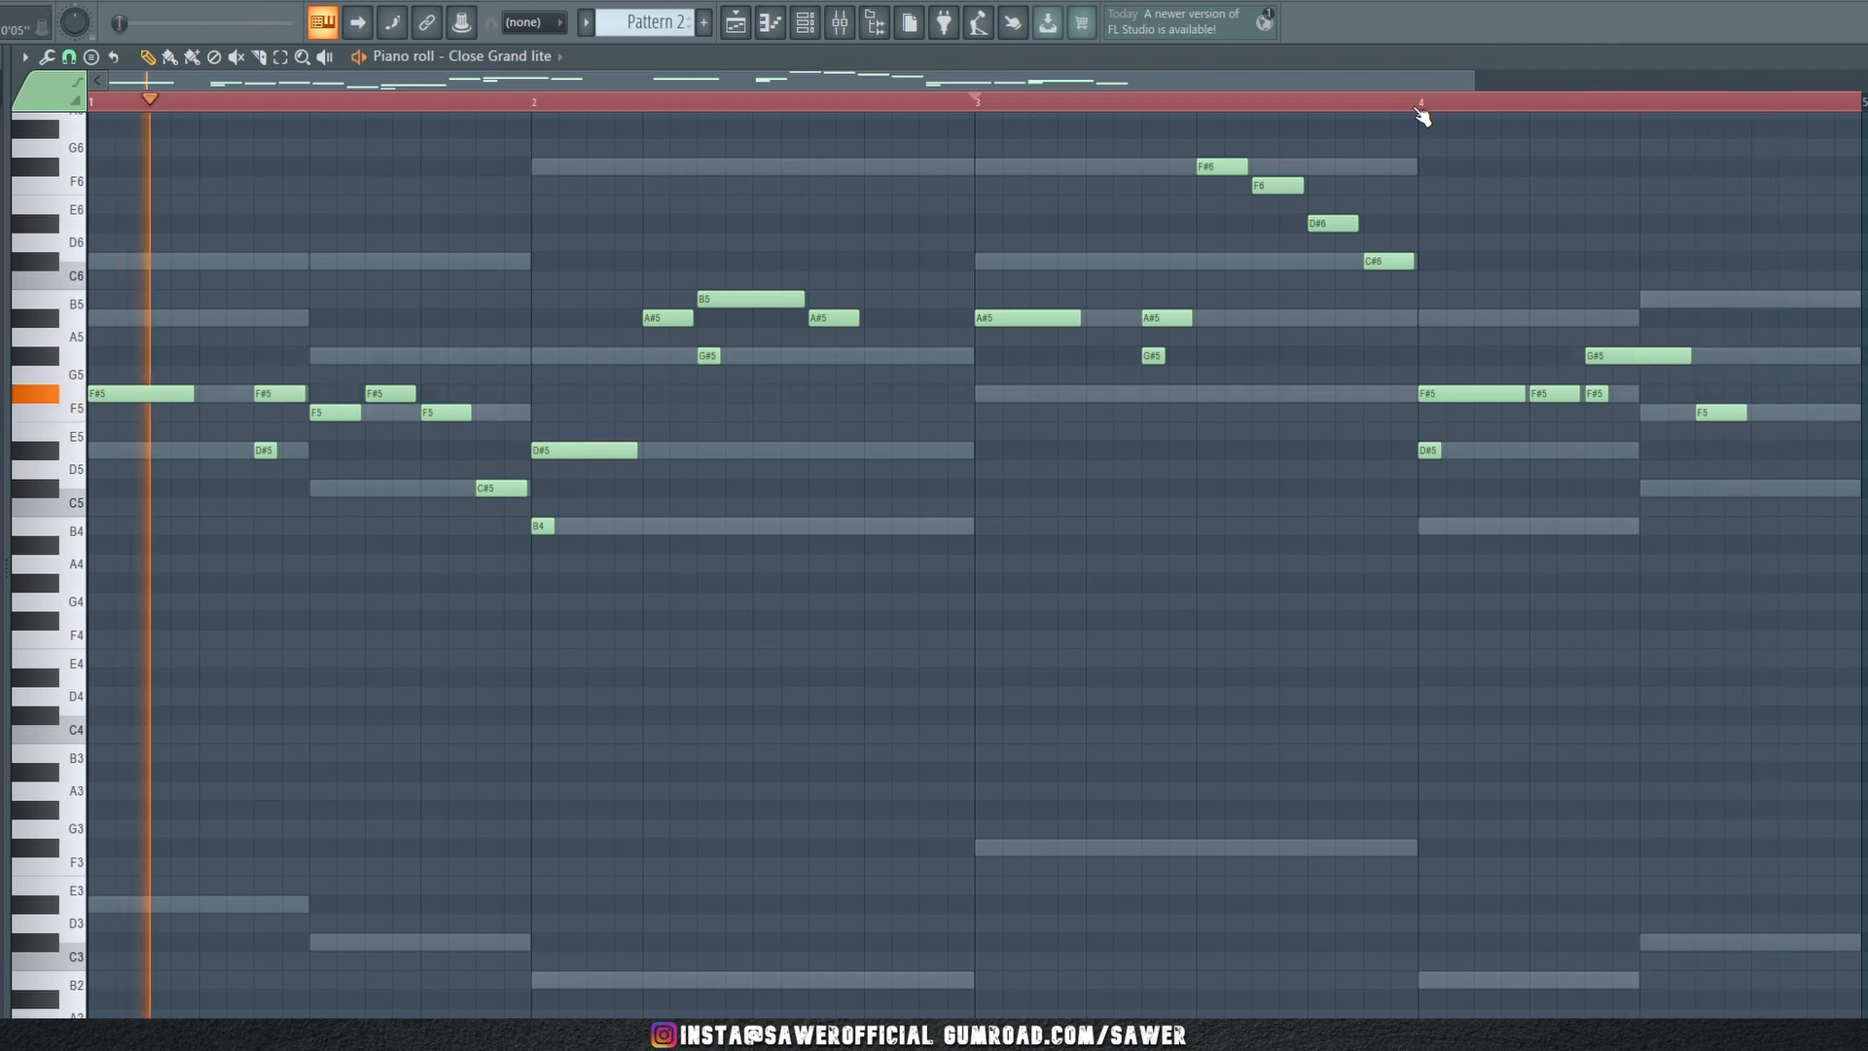
Audition the complete four-bar melody together with the chords
{"action": "scroll", "coordinate": [1420, 113], "scroll_direction": "down", "scroll_amount": 2}
{"action": "key", "text": "space"}
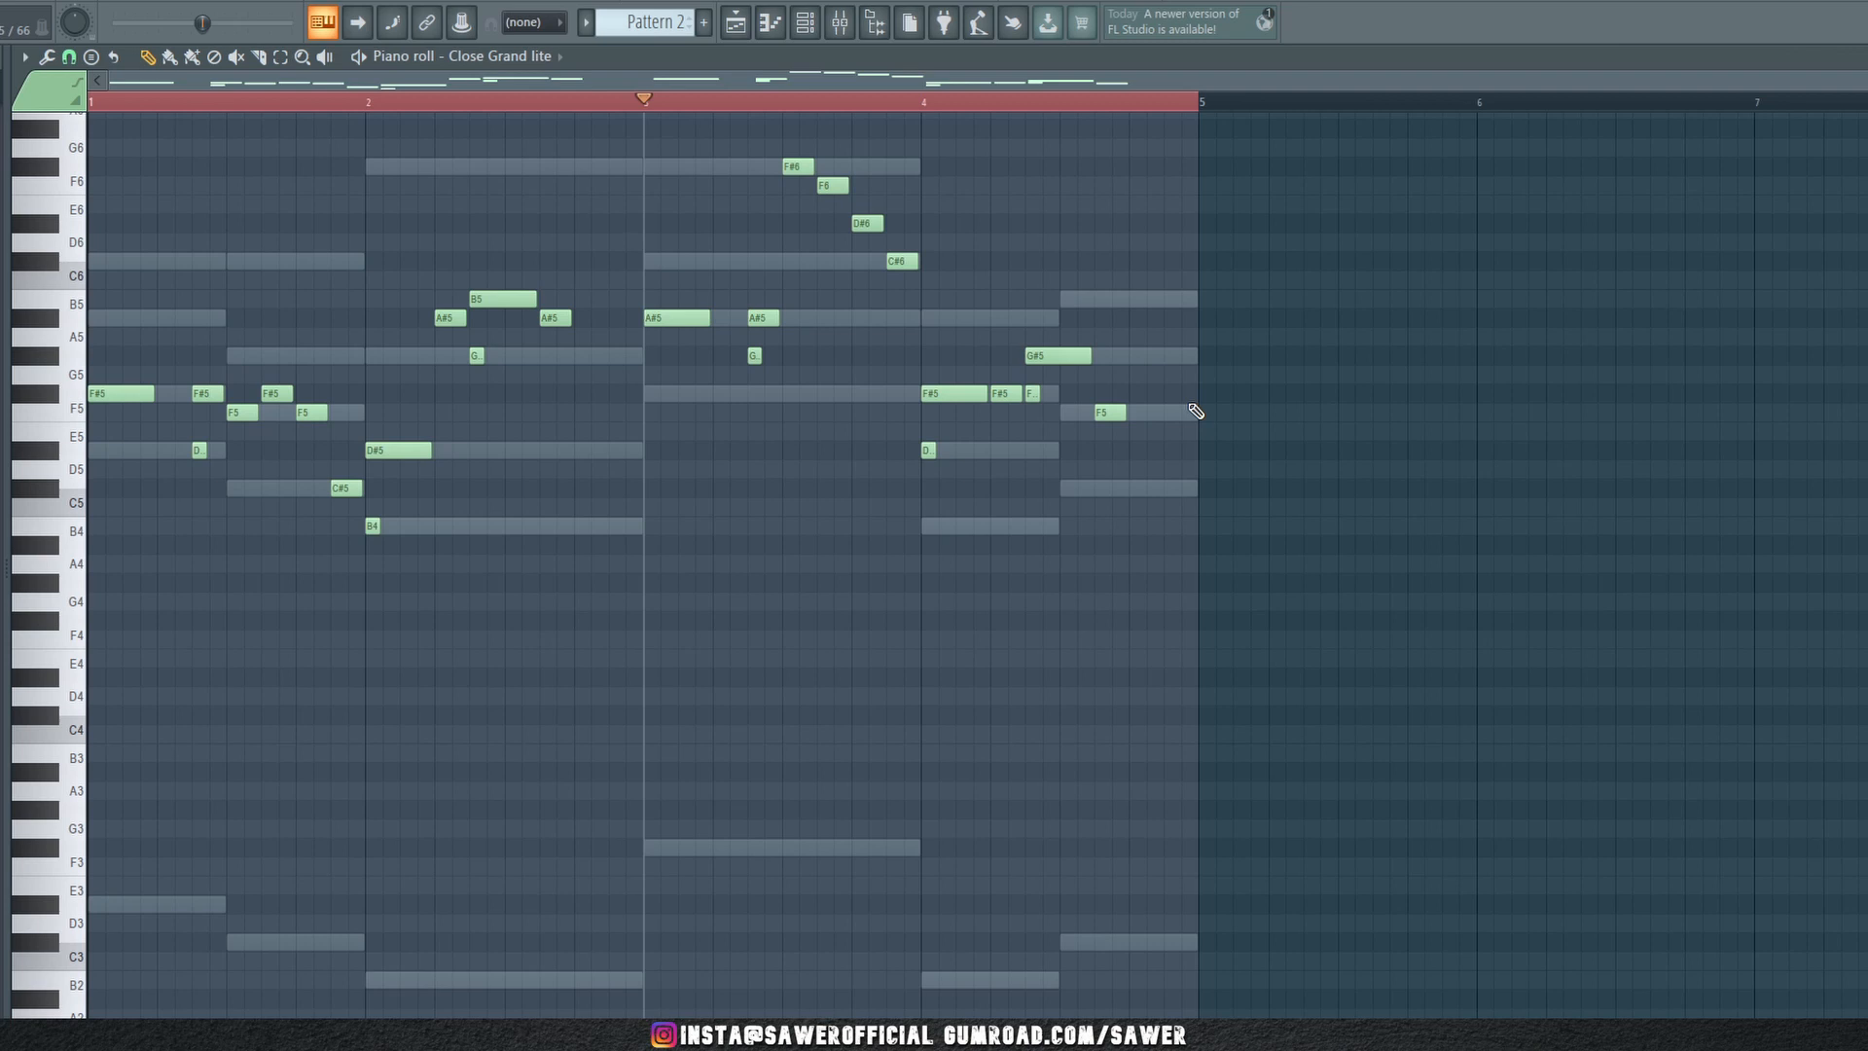
{"action": "left_click_drag", "start_coordinate": [1130, 103], "coordinate": [1197, 103]}
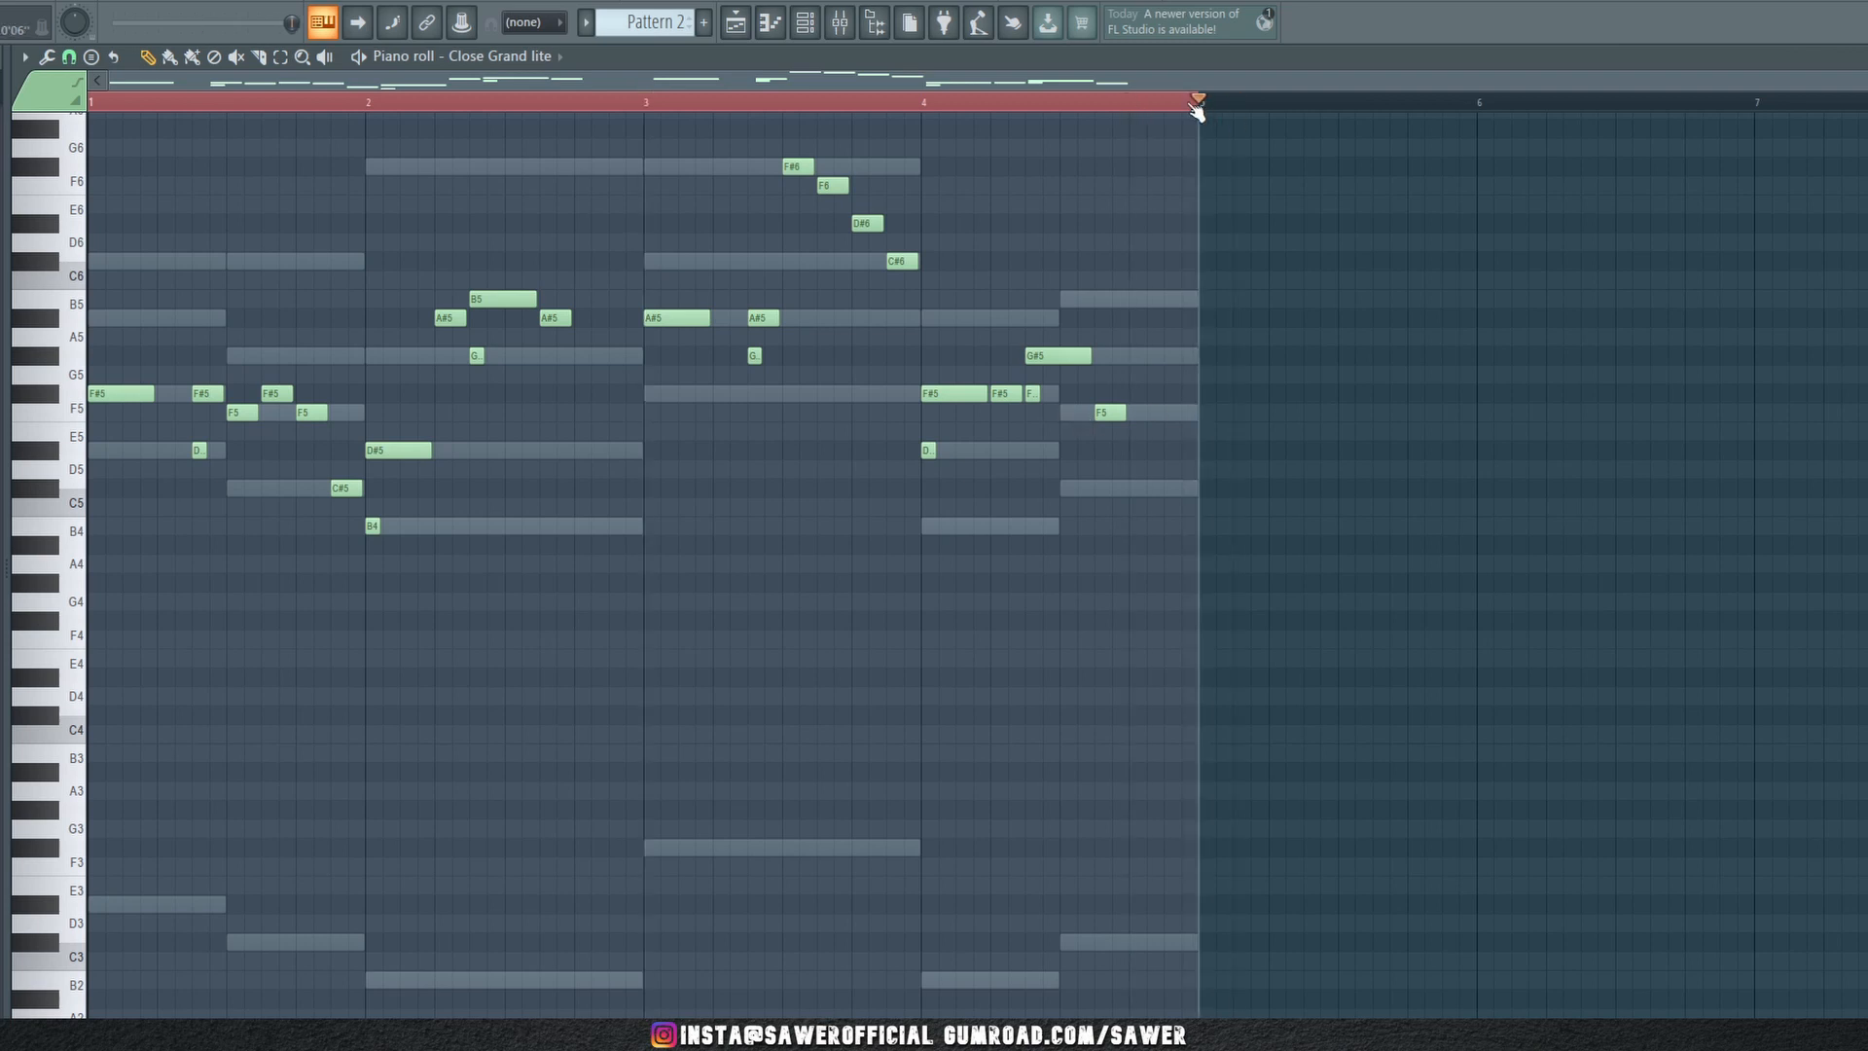
{"action": "left_click", "coordinate": [419, 101]}
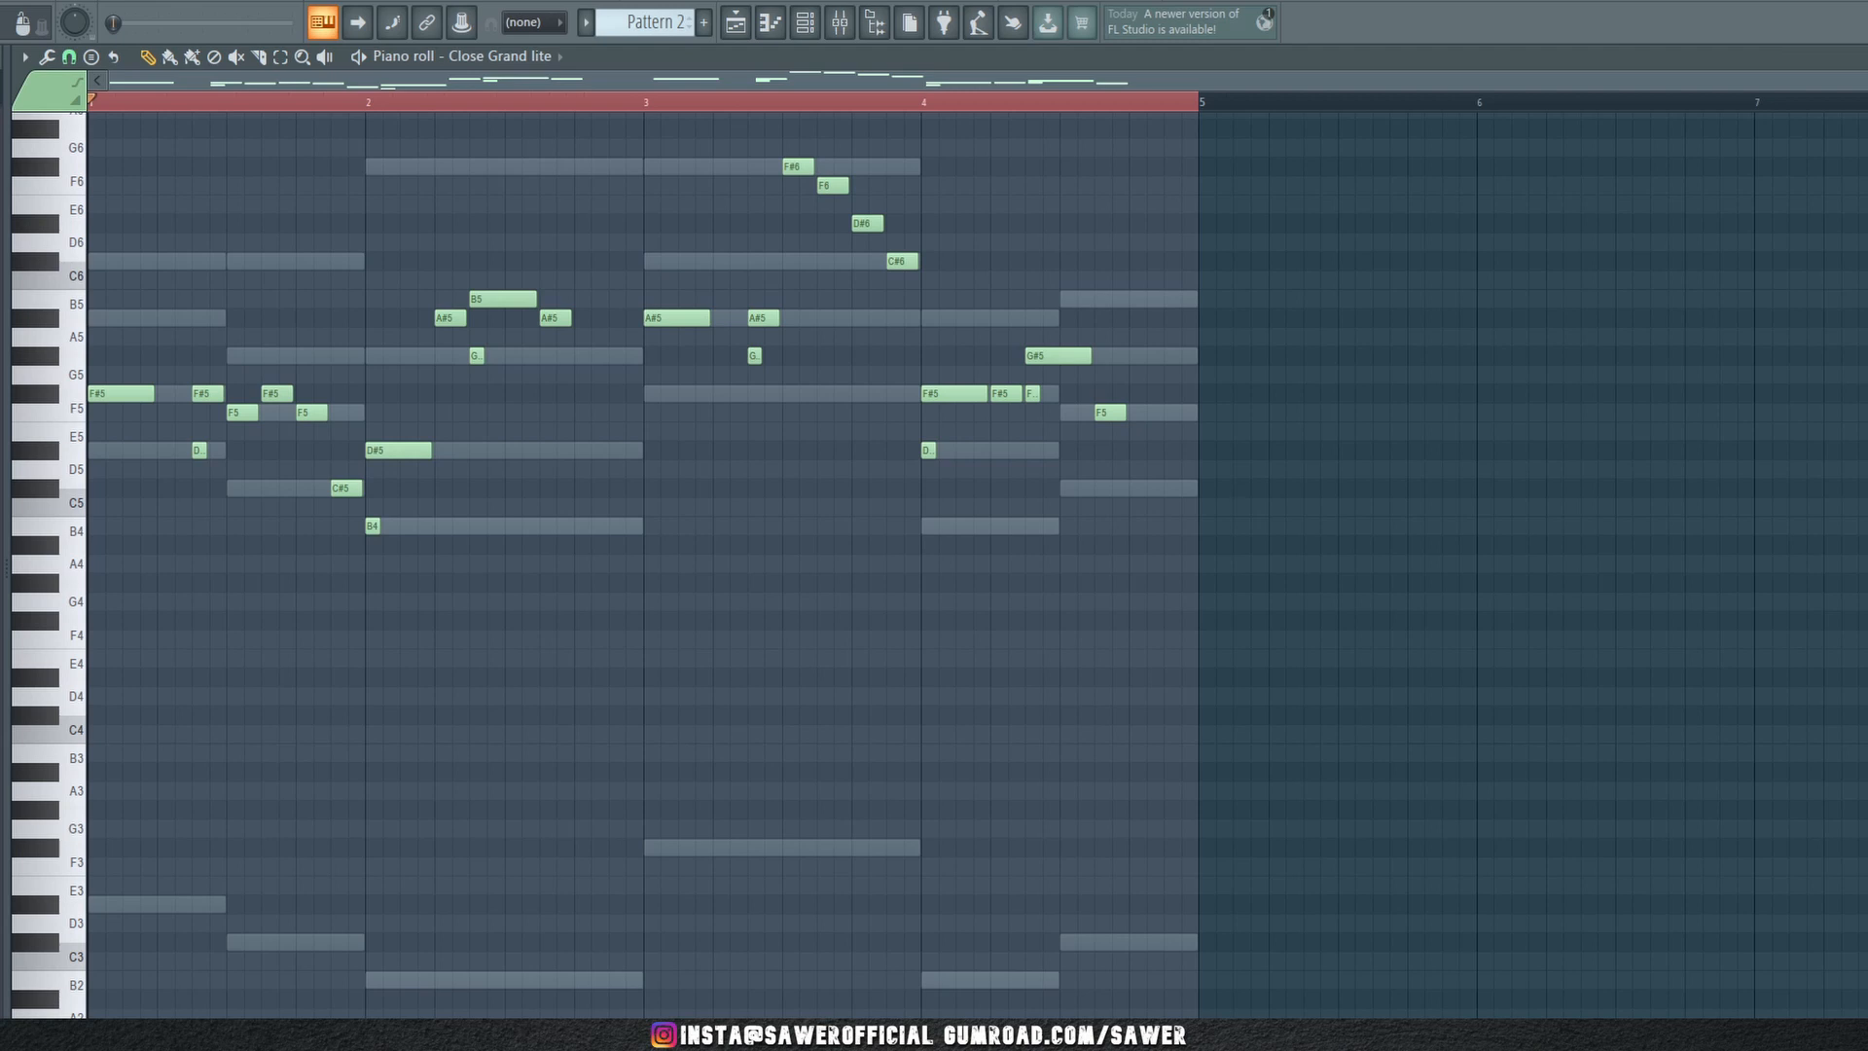
{"action": "key", "text": "space"}
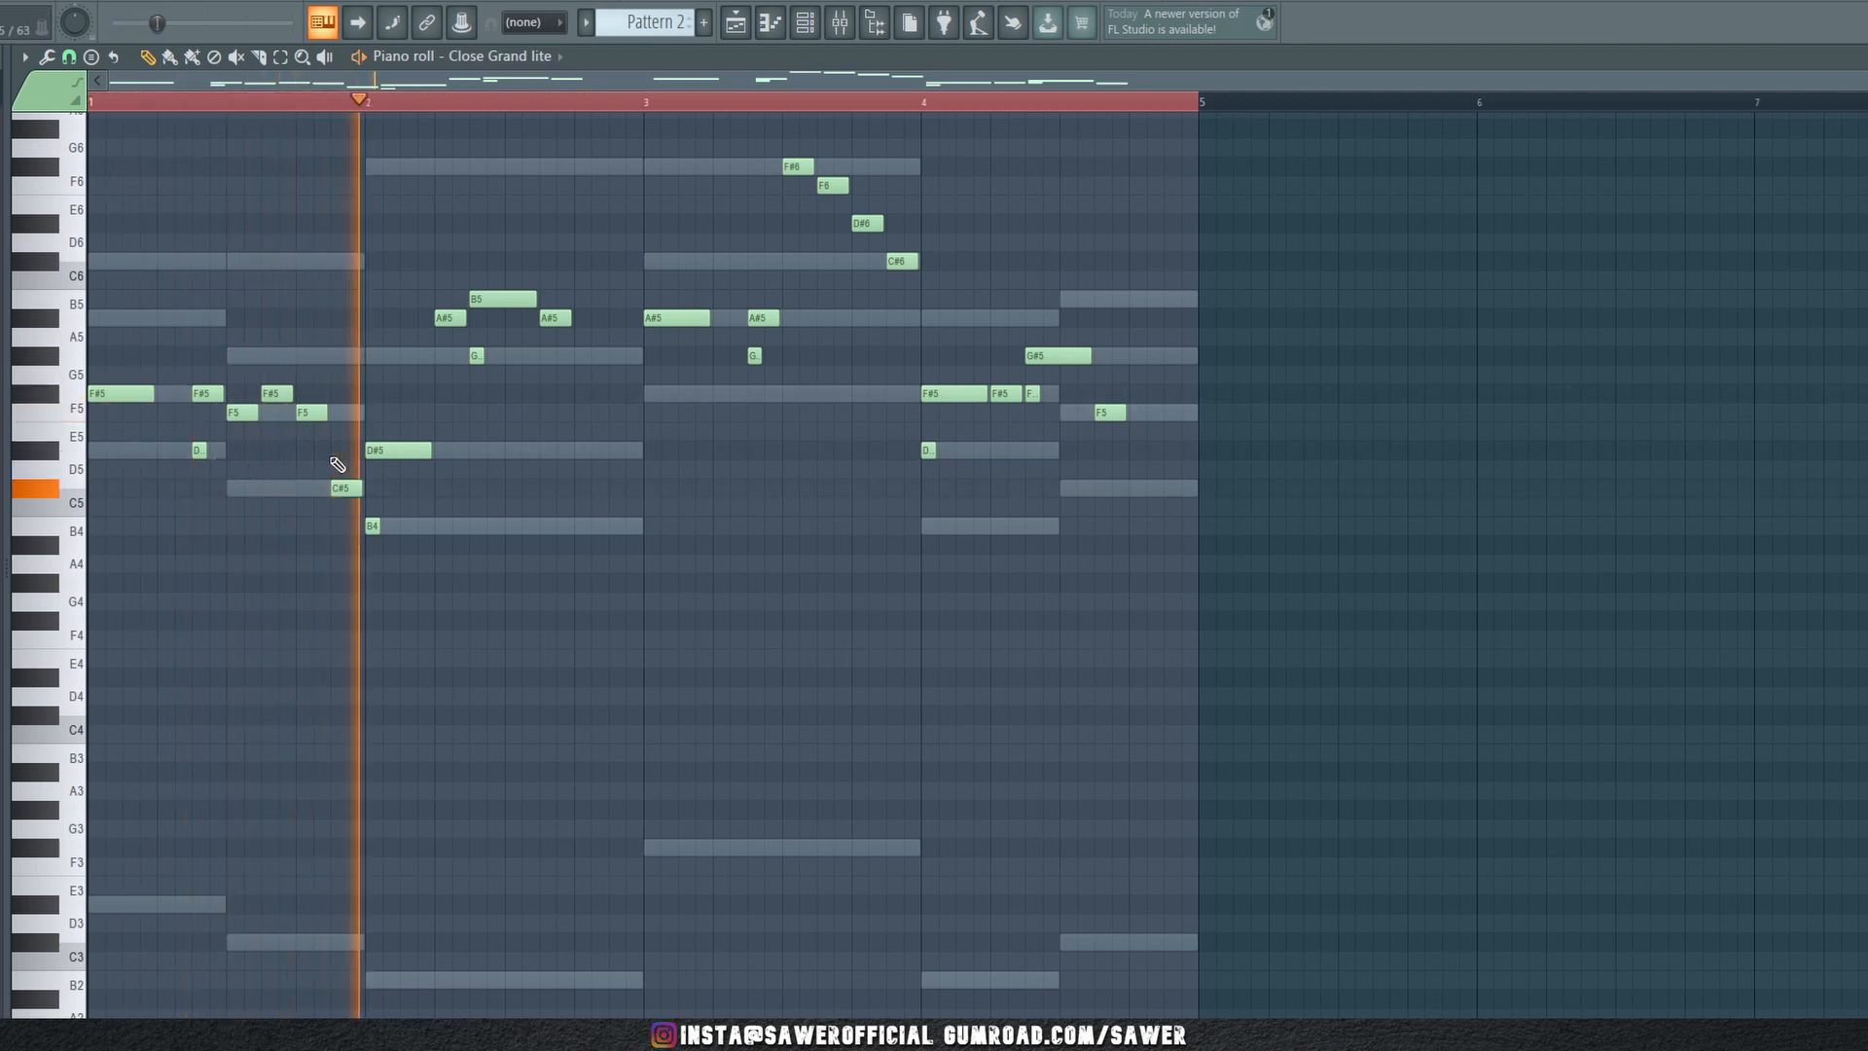
Switch to the Sylenth1 notes and duplicate the whole four-bar chord progression into bars 5 to 8
{"action": "right_click", "coordinate": [568, 169]}
{"action": "right_click", "coordinate": [567, 168]}
{"action": "key", "text": "ctrl+a"}
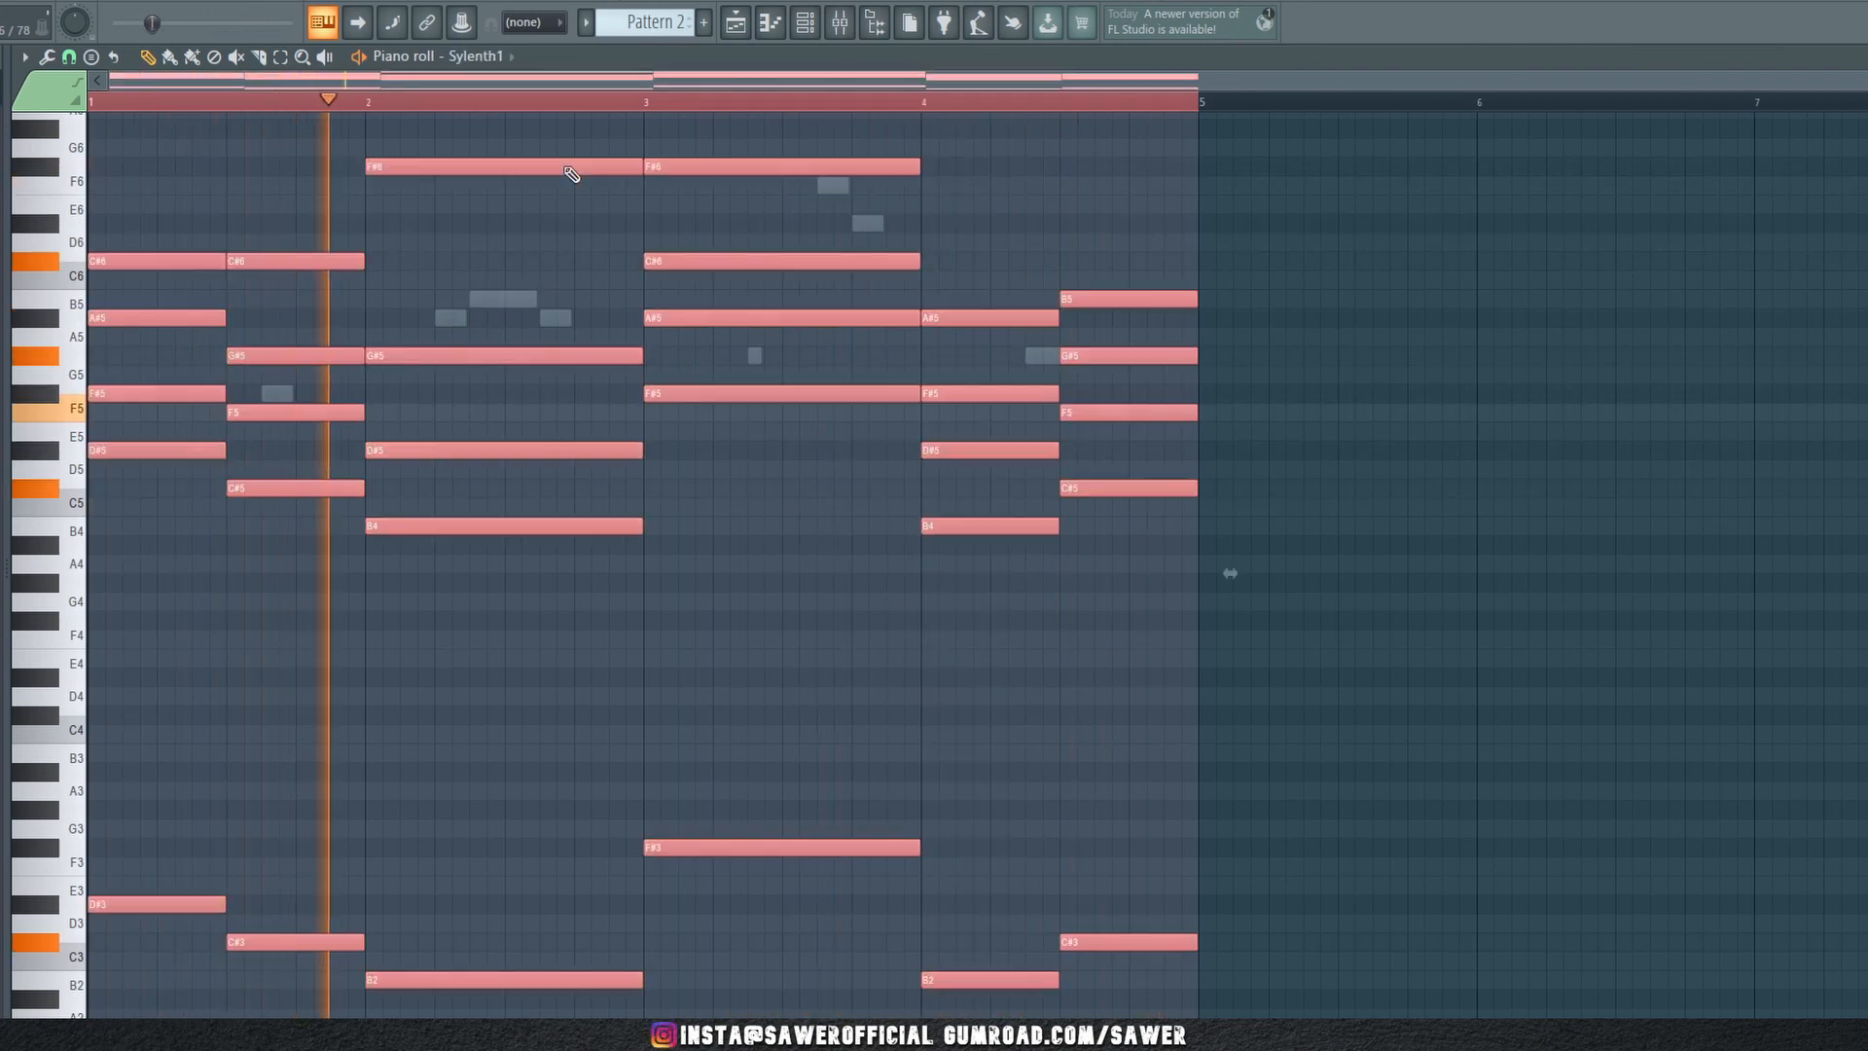
{"action": "scroll", "coordinate": [1451, 104], "scroll_direction": "up", "scroll_amount": 5}
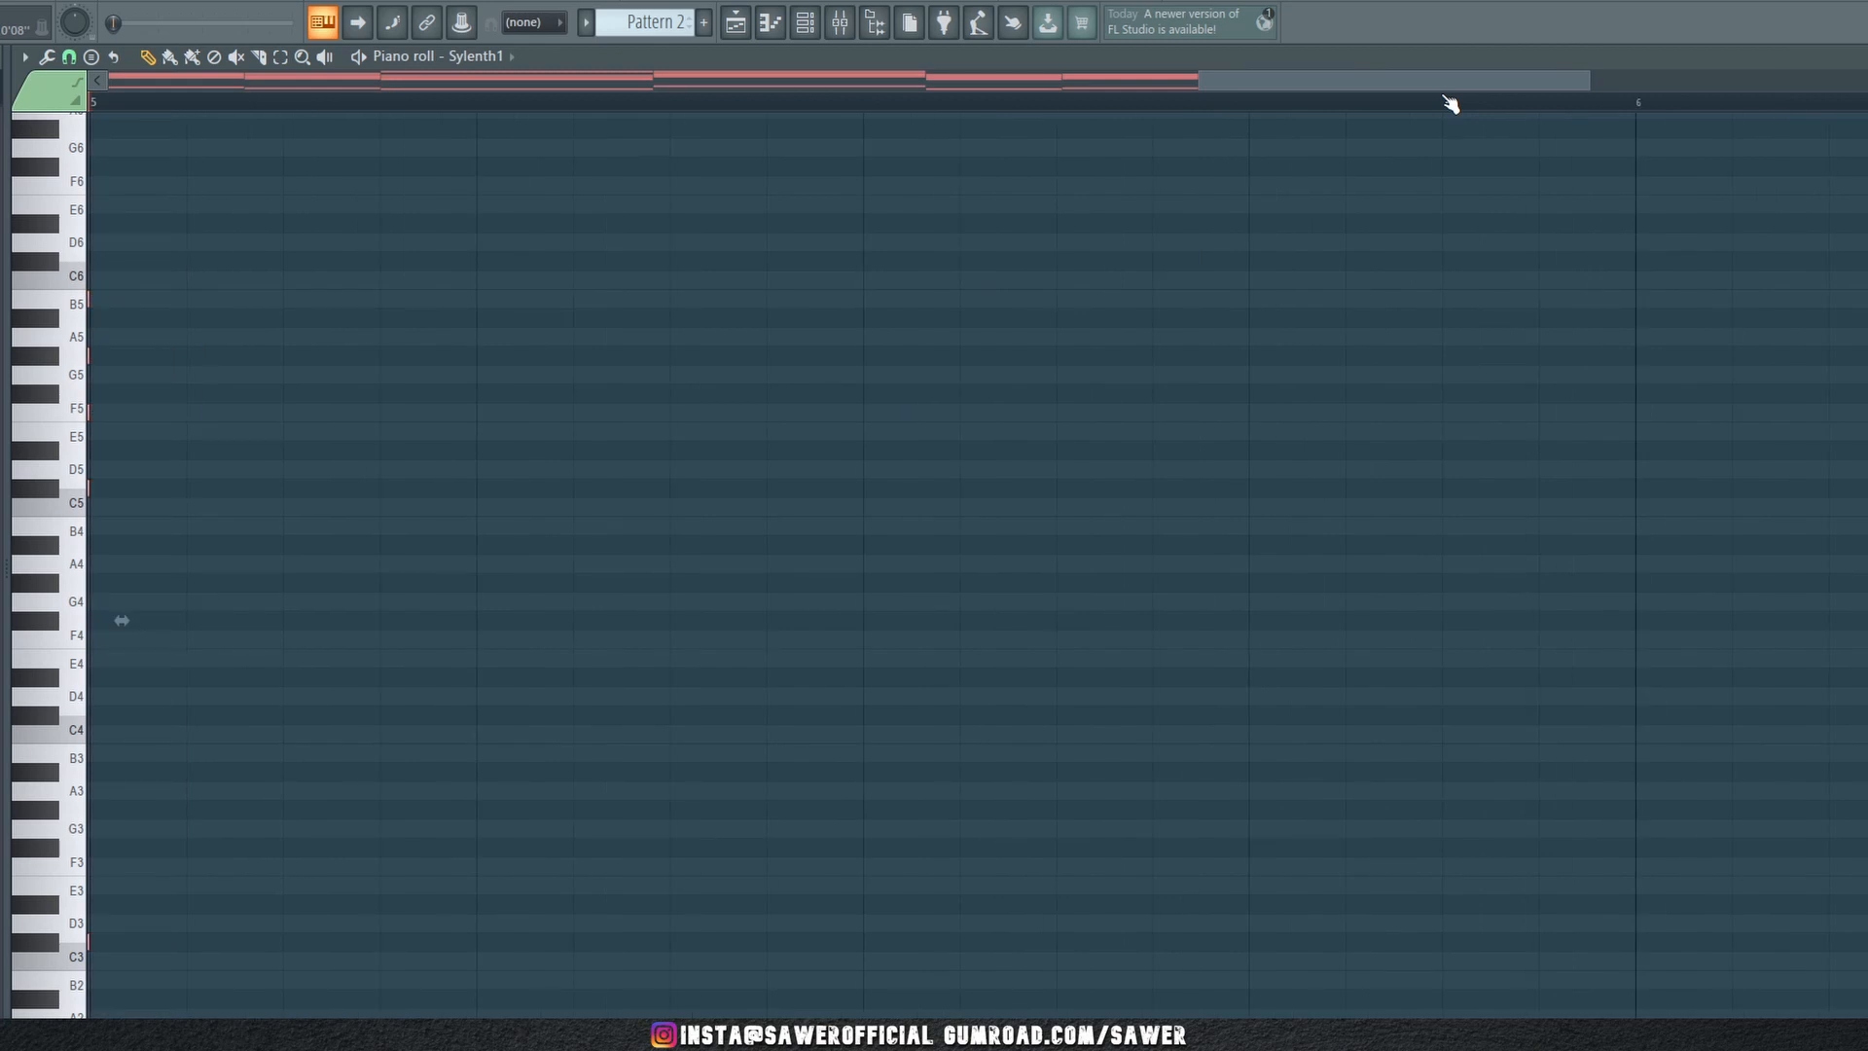
{"action": "key", "text": "ctrl+b"}
{"action": "scroll", "coordinate": [1451, 104], "scroll_direction": "down", "scroll_amount": 5}
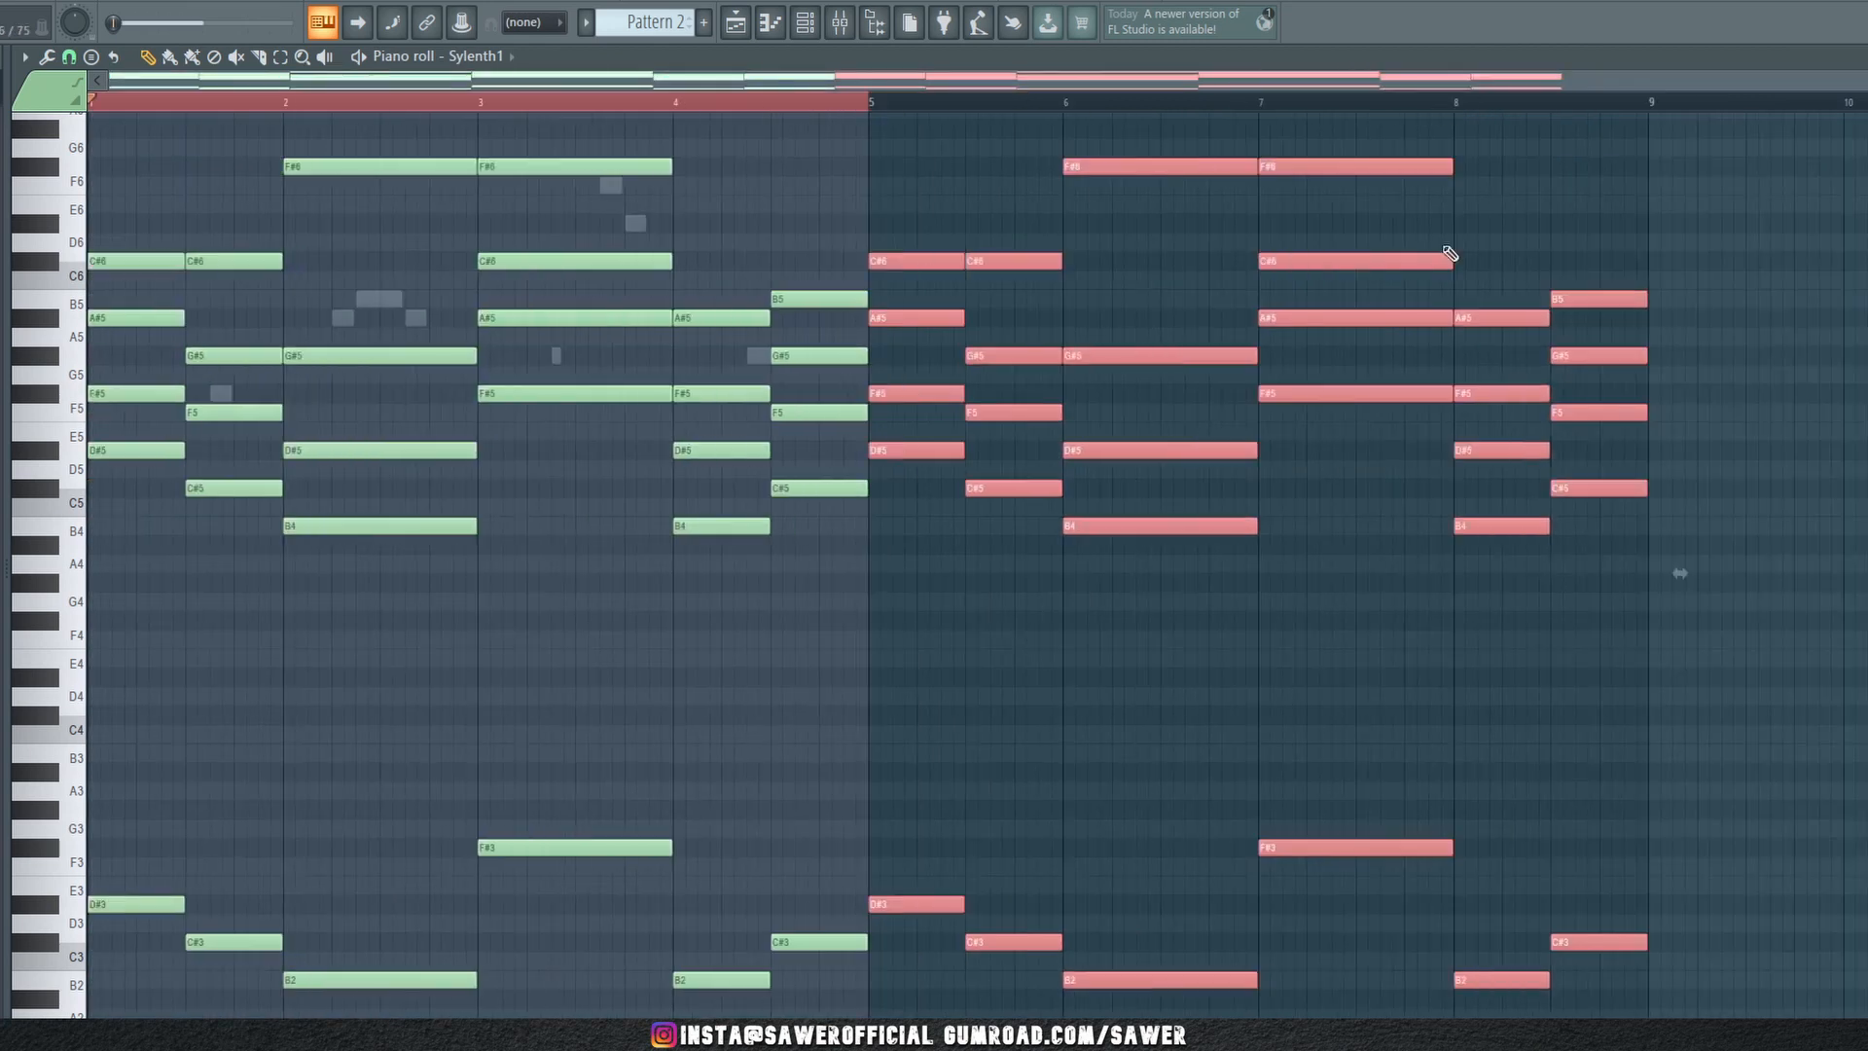
{"action": "key", "text": "ctrl+a"}
{"action": "left_click", "coordinate": [1341, 508], "text": "ctrl"}
Return to the Close Grand lite notes and duplicate the four-bar melody into bars 5 to 8
{"action": "left_click", "coordinate": [805, 22]}
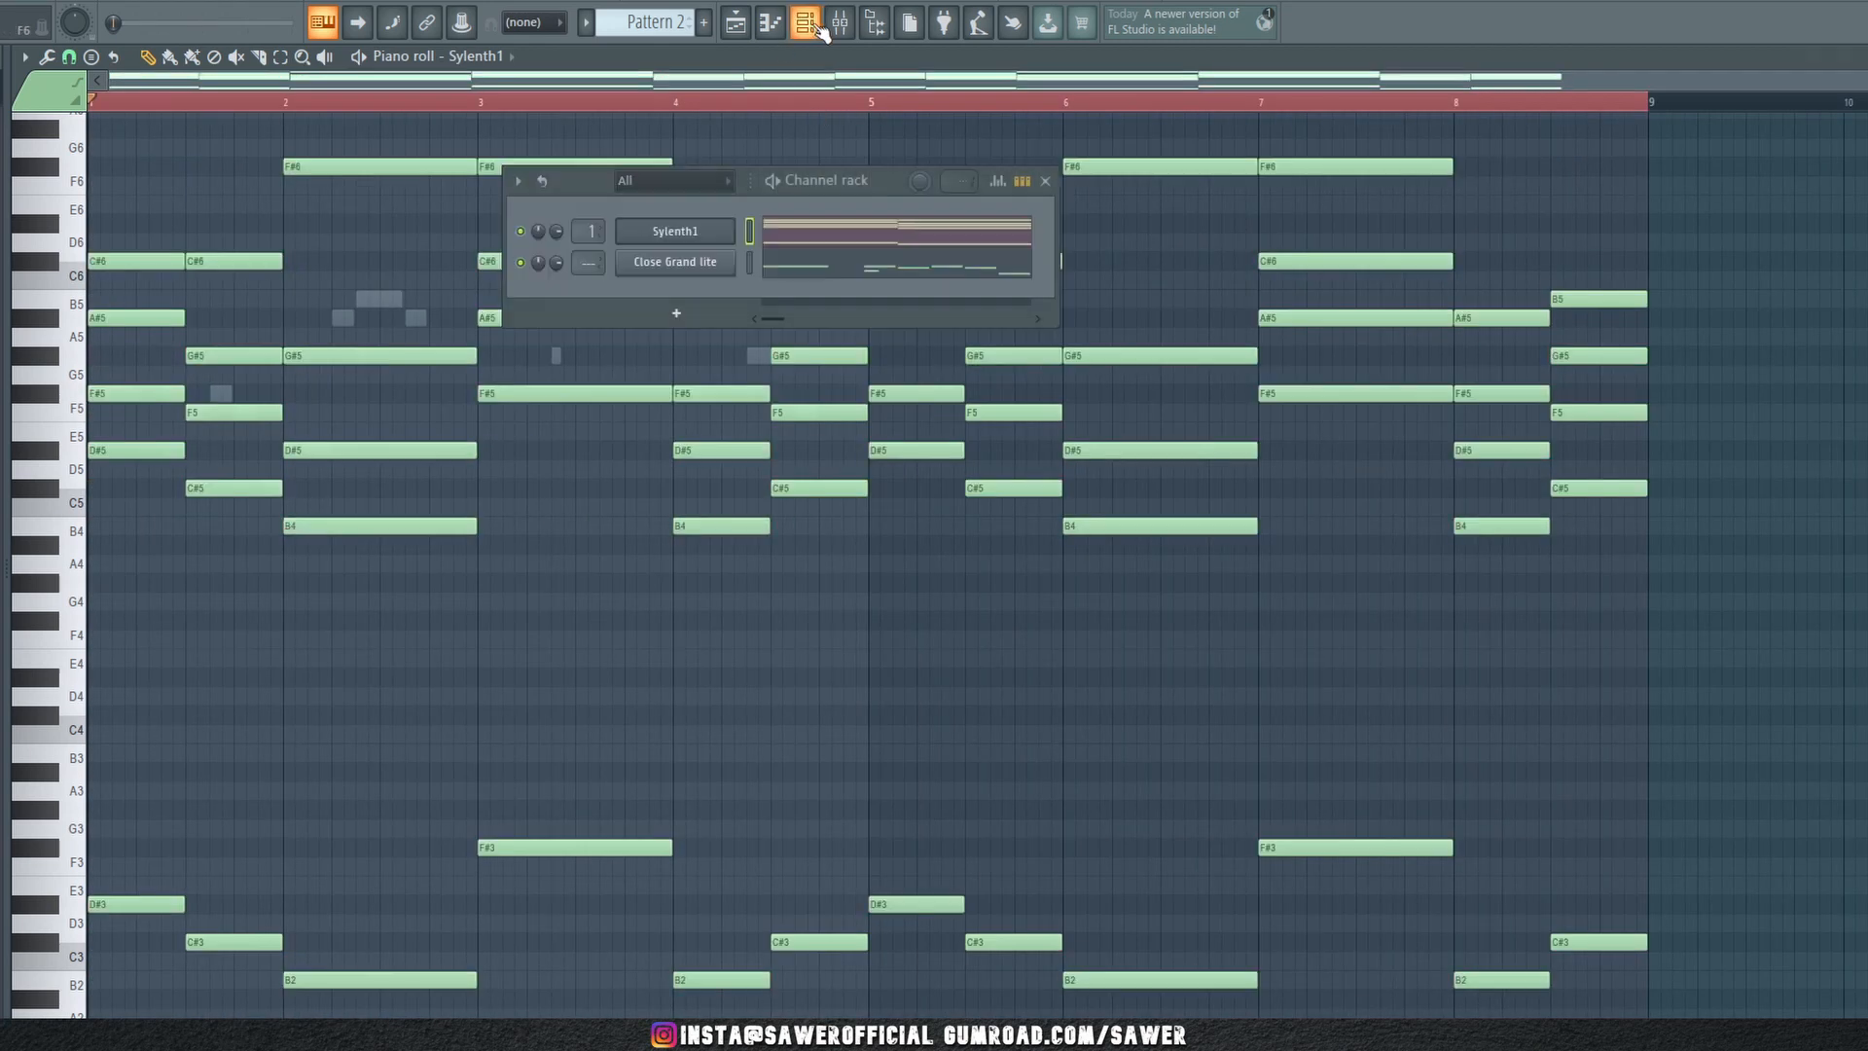
{"action": "left_click", "coordinate": [822, 269]}
{"action": "scroll", "coordinate": [799, 301], "scroll_direction": "up", "scroll_amount": 1}
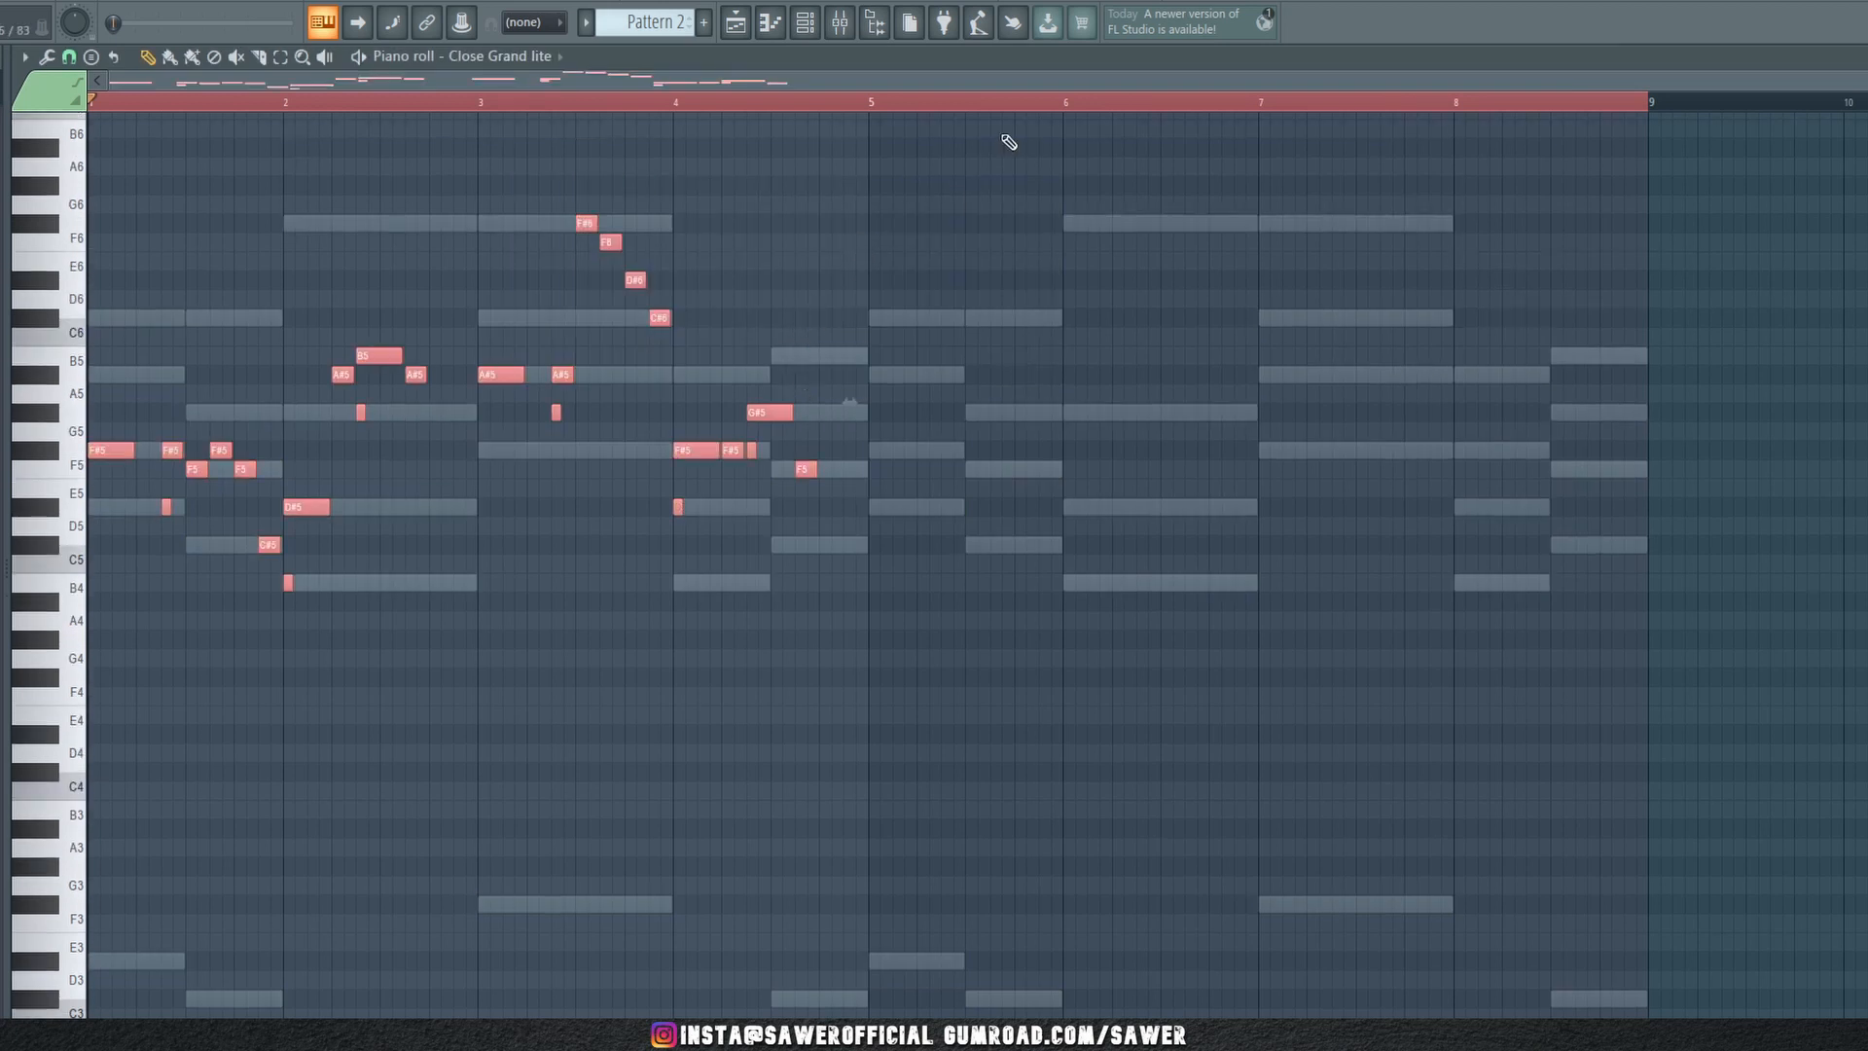
{"action": "scroll", "coordinate": [1079, 109], "scroll_direction": "up", "scroll_amount": 2}
{"action": "key", "text": "space"}
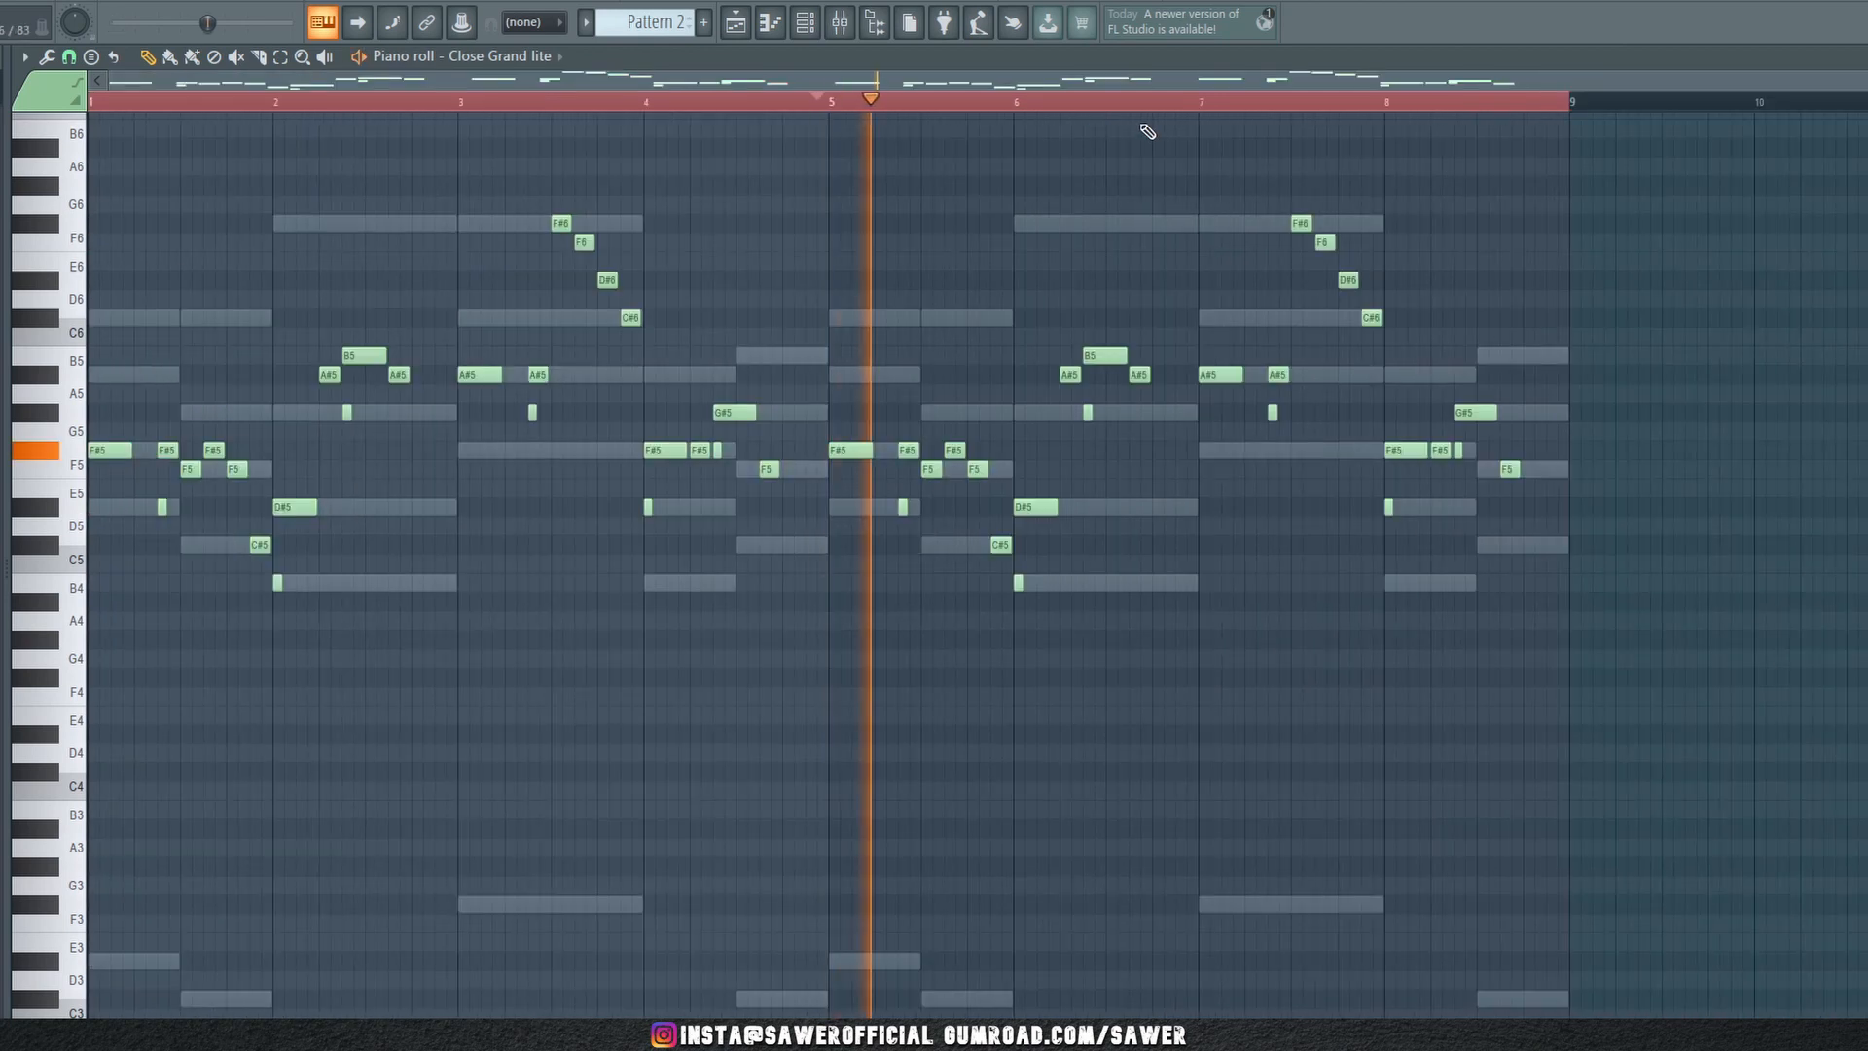
Set the playback position to the start of bar 5 and audition the duplicated melody from there
{"action": "scroll", "coordinate": [1125, 104], "scroll_direction": "up", "scroll_amount": 1}
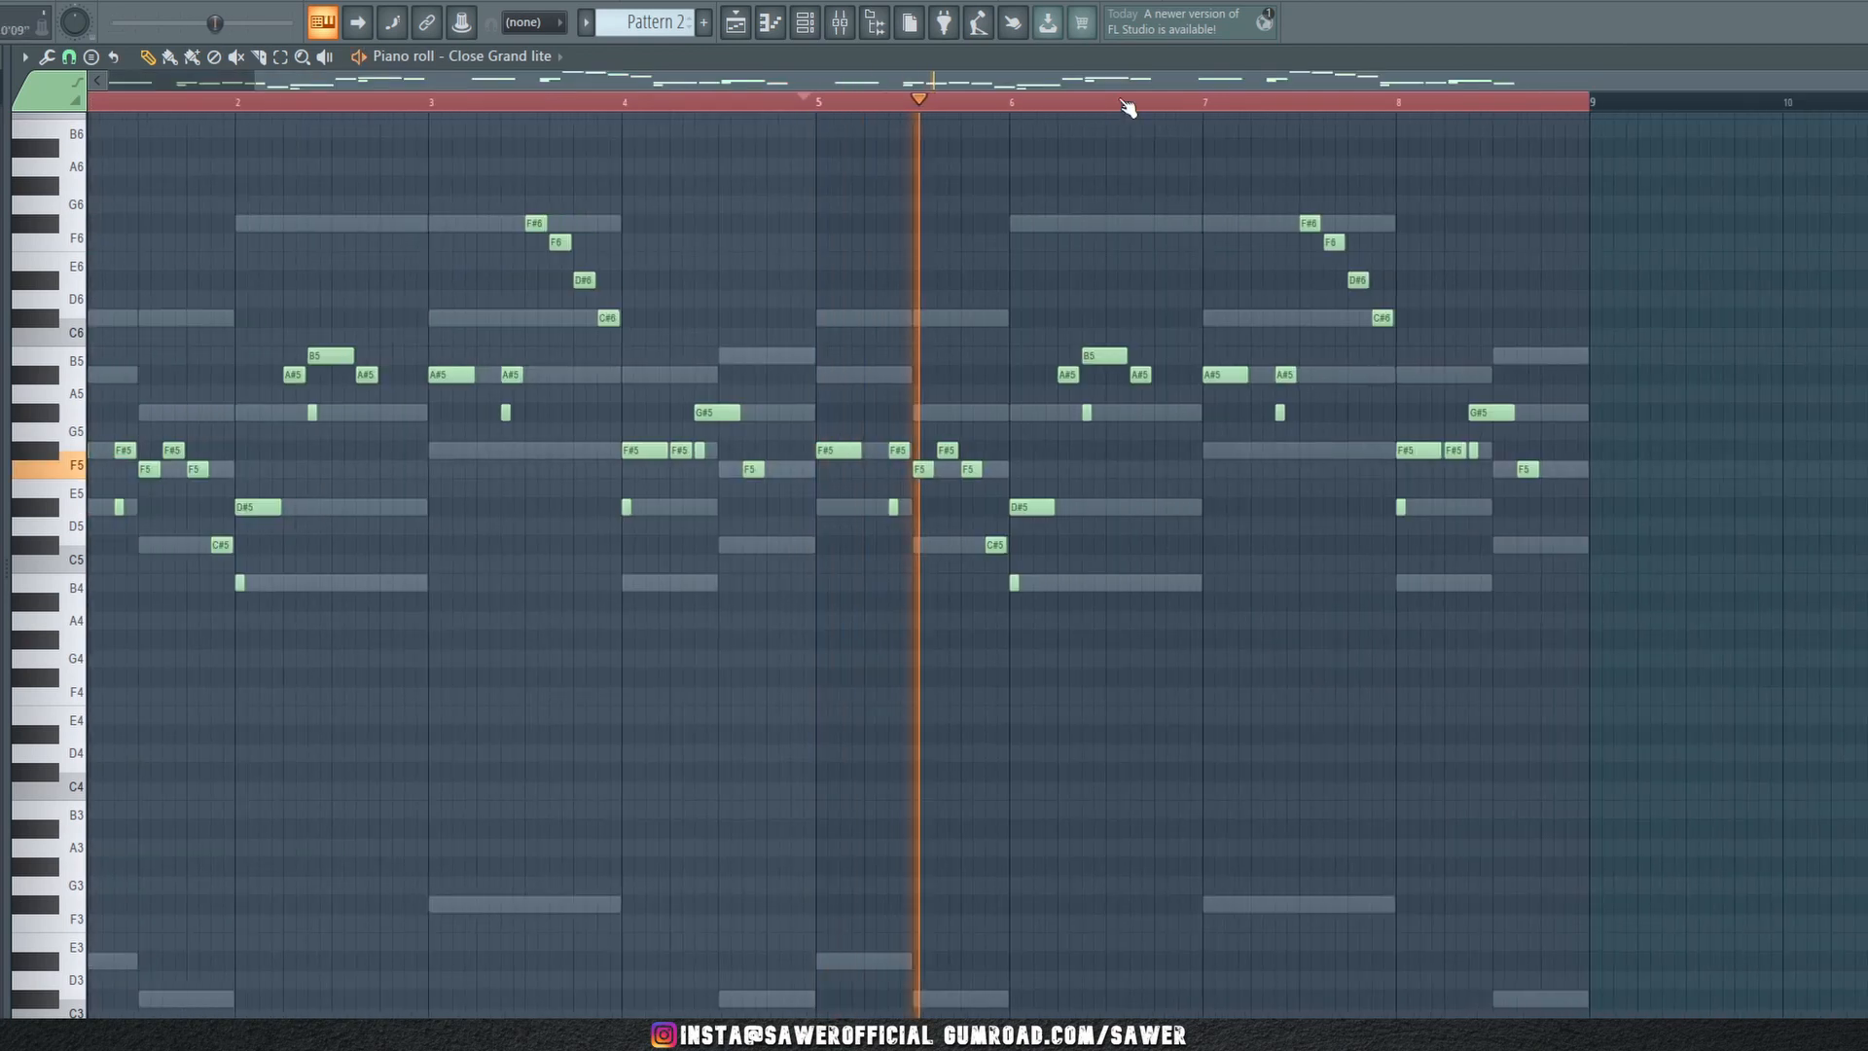
{"action": "scroll", "coordinate": [1129, 107], "scroll_direction": "up", "scroll_amount": 2}
{"action": "key", "text": "space"}
{"action": "left_click", "coordinate": [489, 103]}
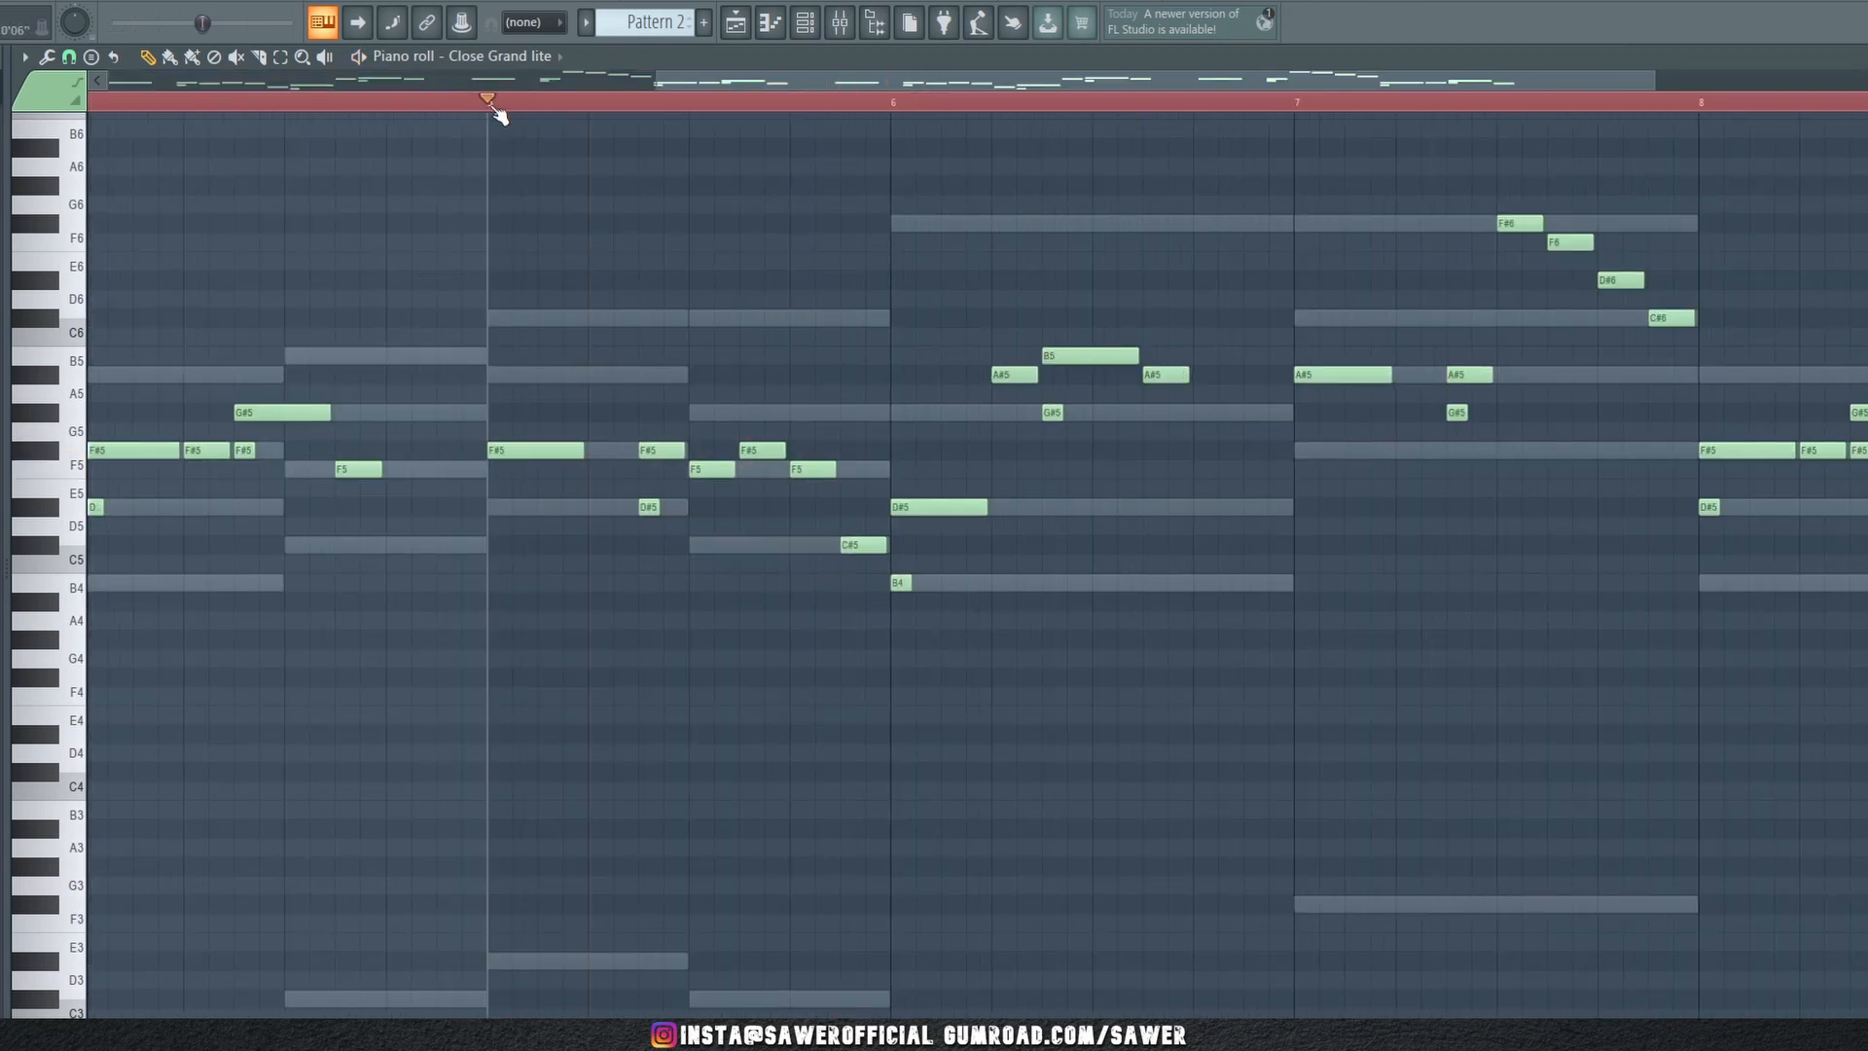
{"action": "key", "text": "space"}
{"action": "key", "text": "space"}
{"action": "key", "text": "space"}
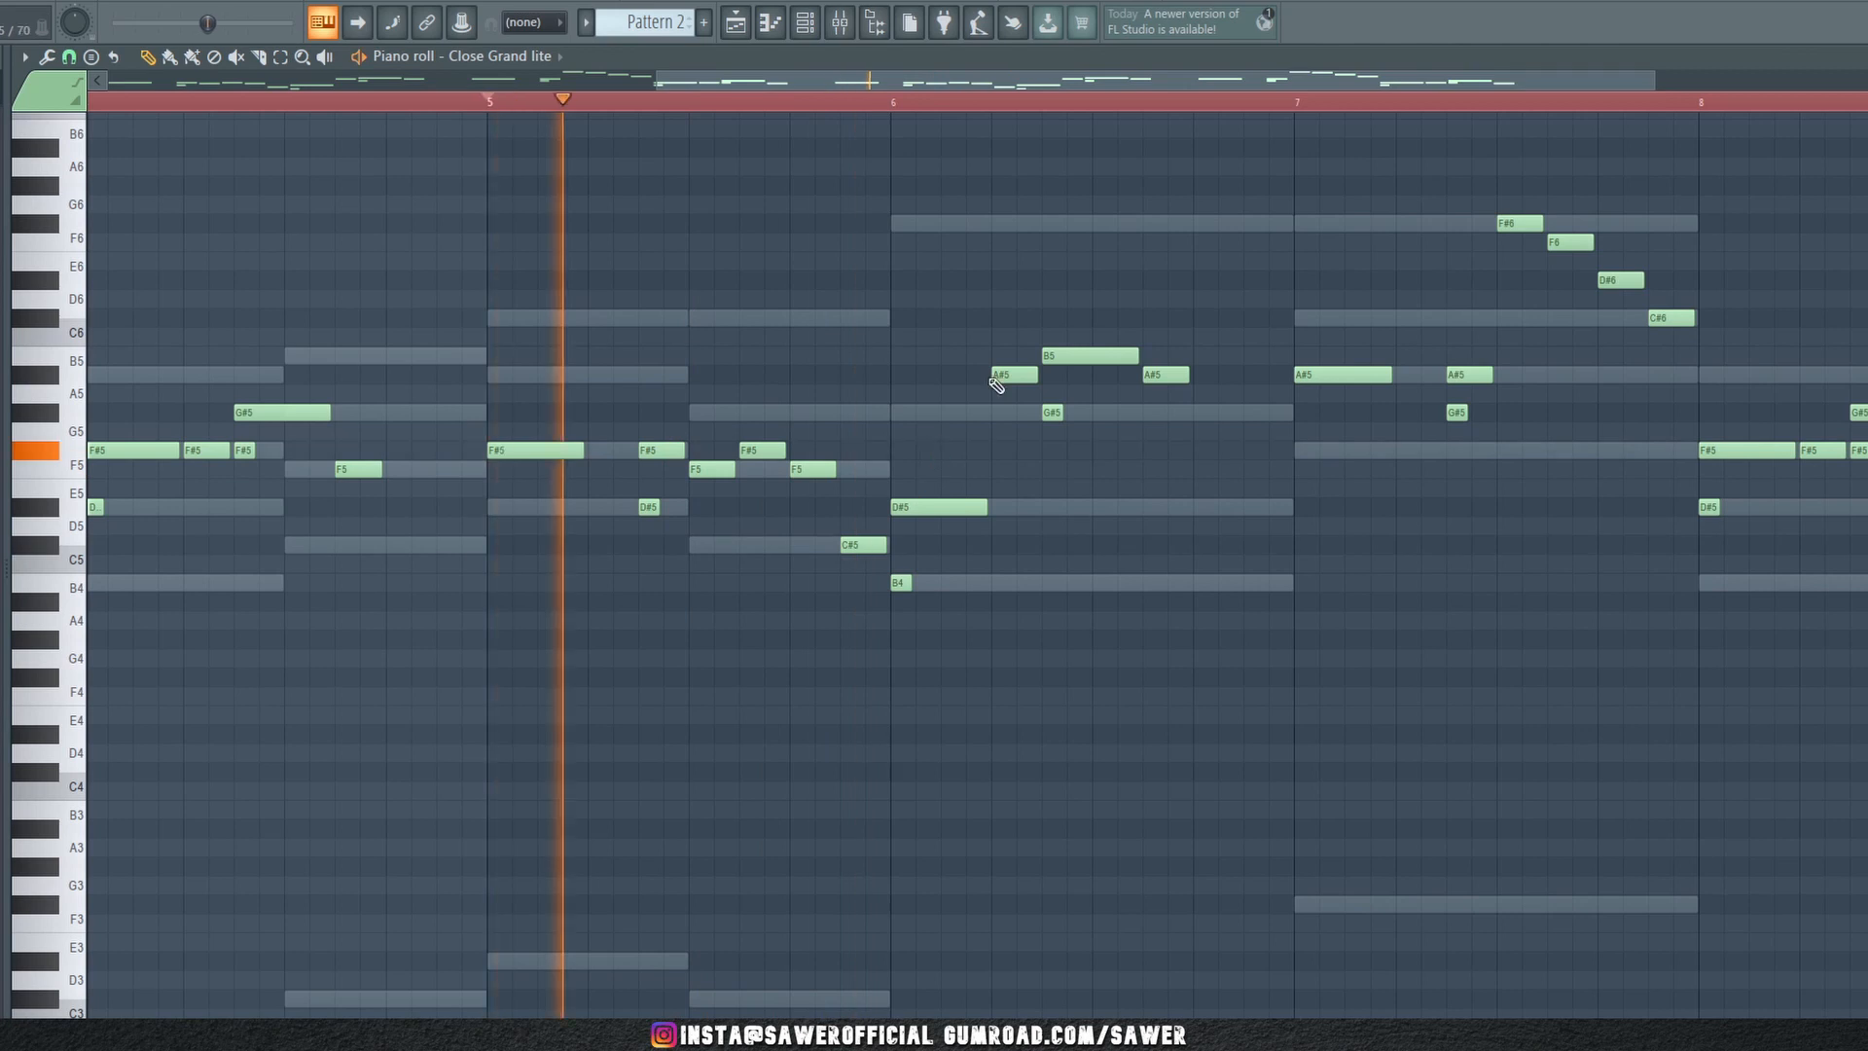
Raise the first A#5 note in bar 6 to D#6 and audition the change
{"action": "left_click_drag", "start_coordinate": [1002, 341], "coordinate": [1210, 492]}
{"action": "key", "text": "space"}
{"action": "key", "text": "space"}
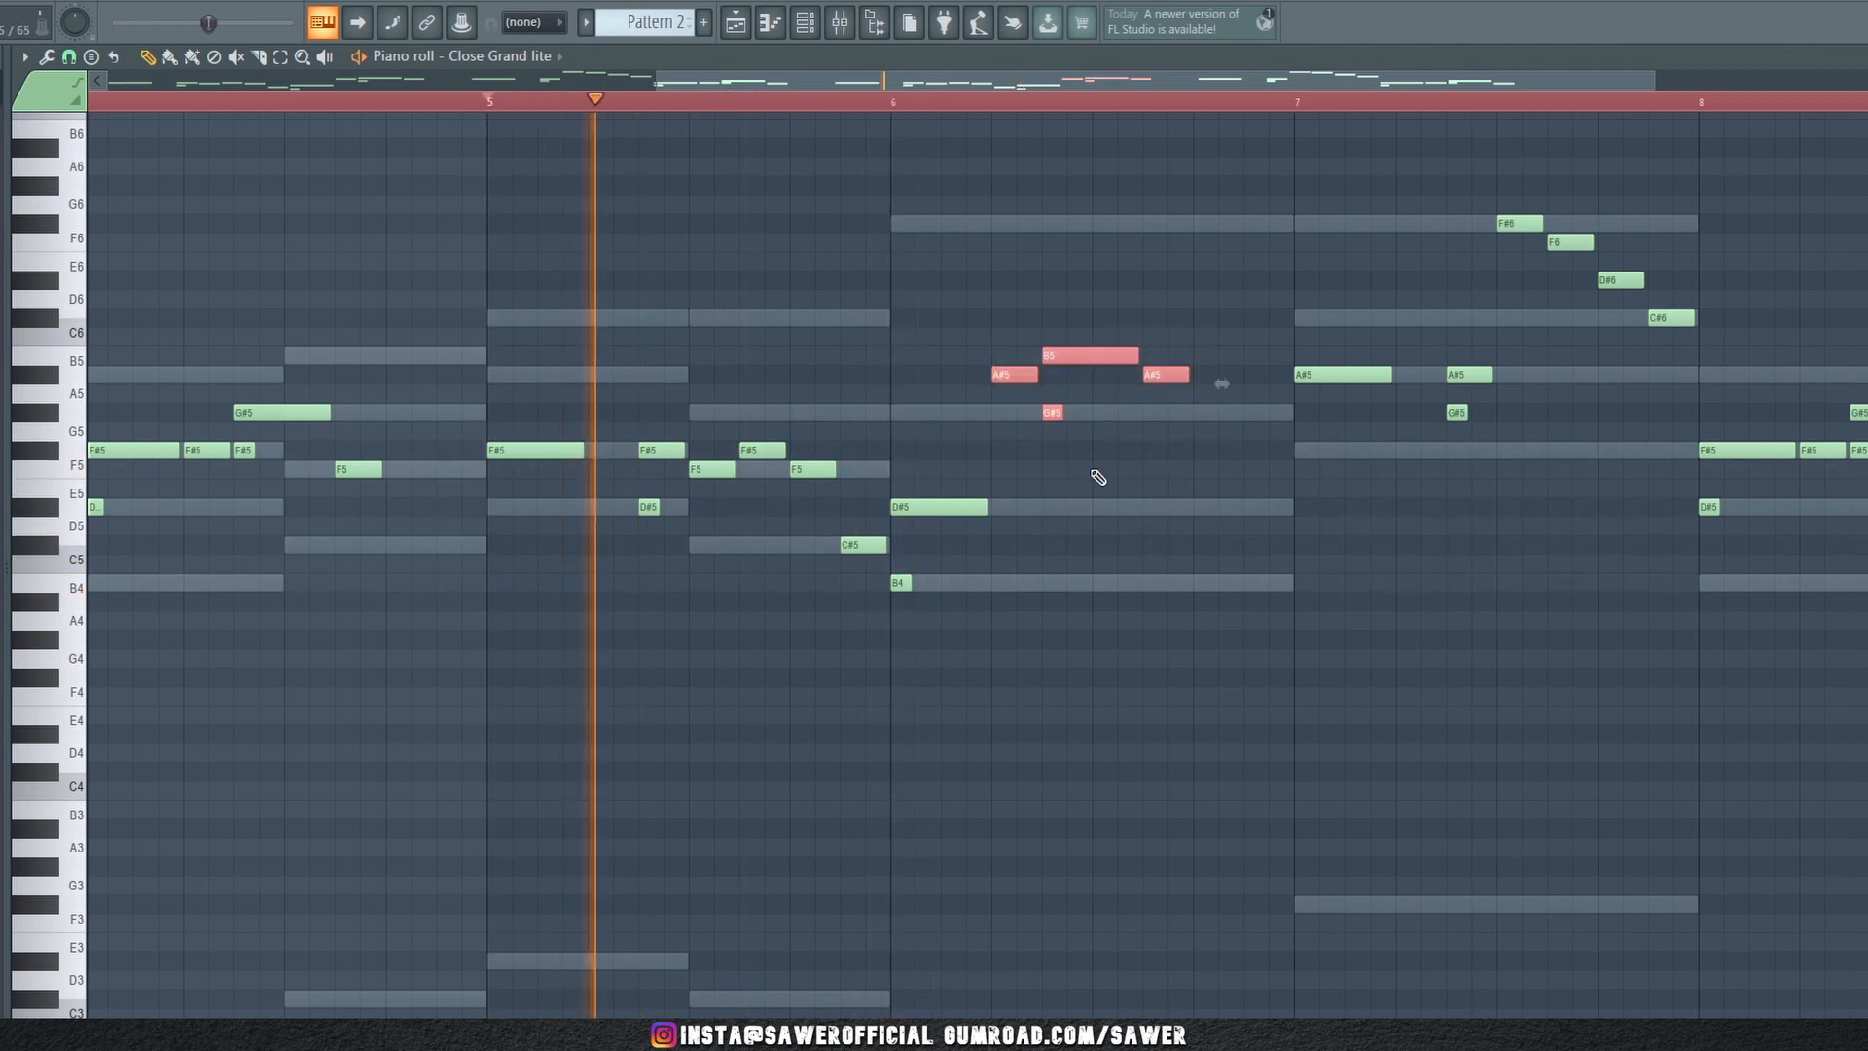
{"action": "left_click", "coordinate": [1097, 475], "text": "ctrl"}
{"action": "key", "text": "space"}
{"action": "left_click_drag", "start_coordinate": [1000, 378], "coordinate": [1000, 279]}
{"action": "key", "text": "space"}
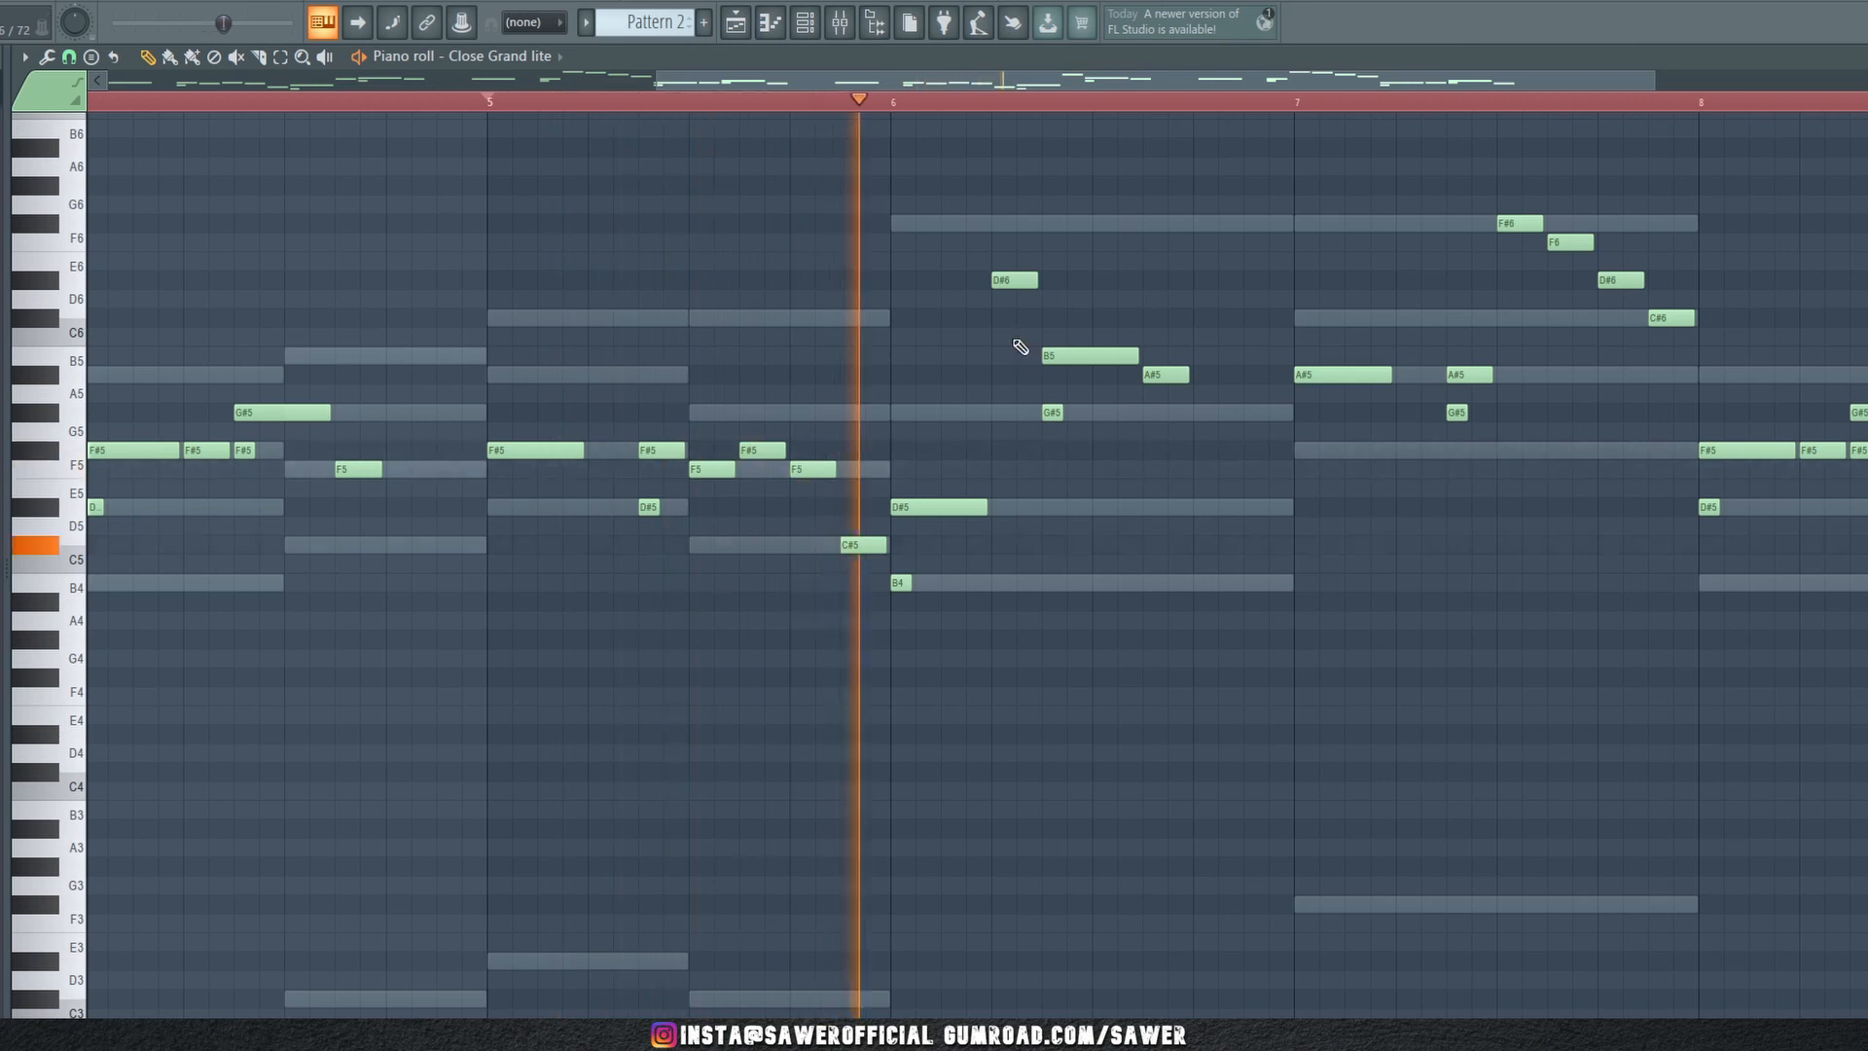
Raise the B5 and G#5 pair in bar 6 to C#6 and A#5, followed by short B5 and A#5 notes
{"action": "key", "text": "space"}
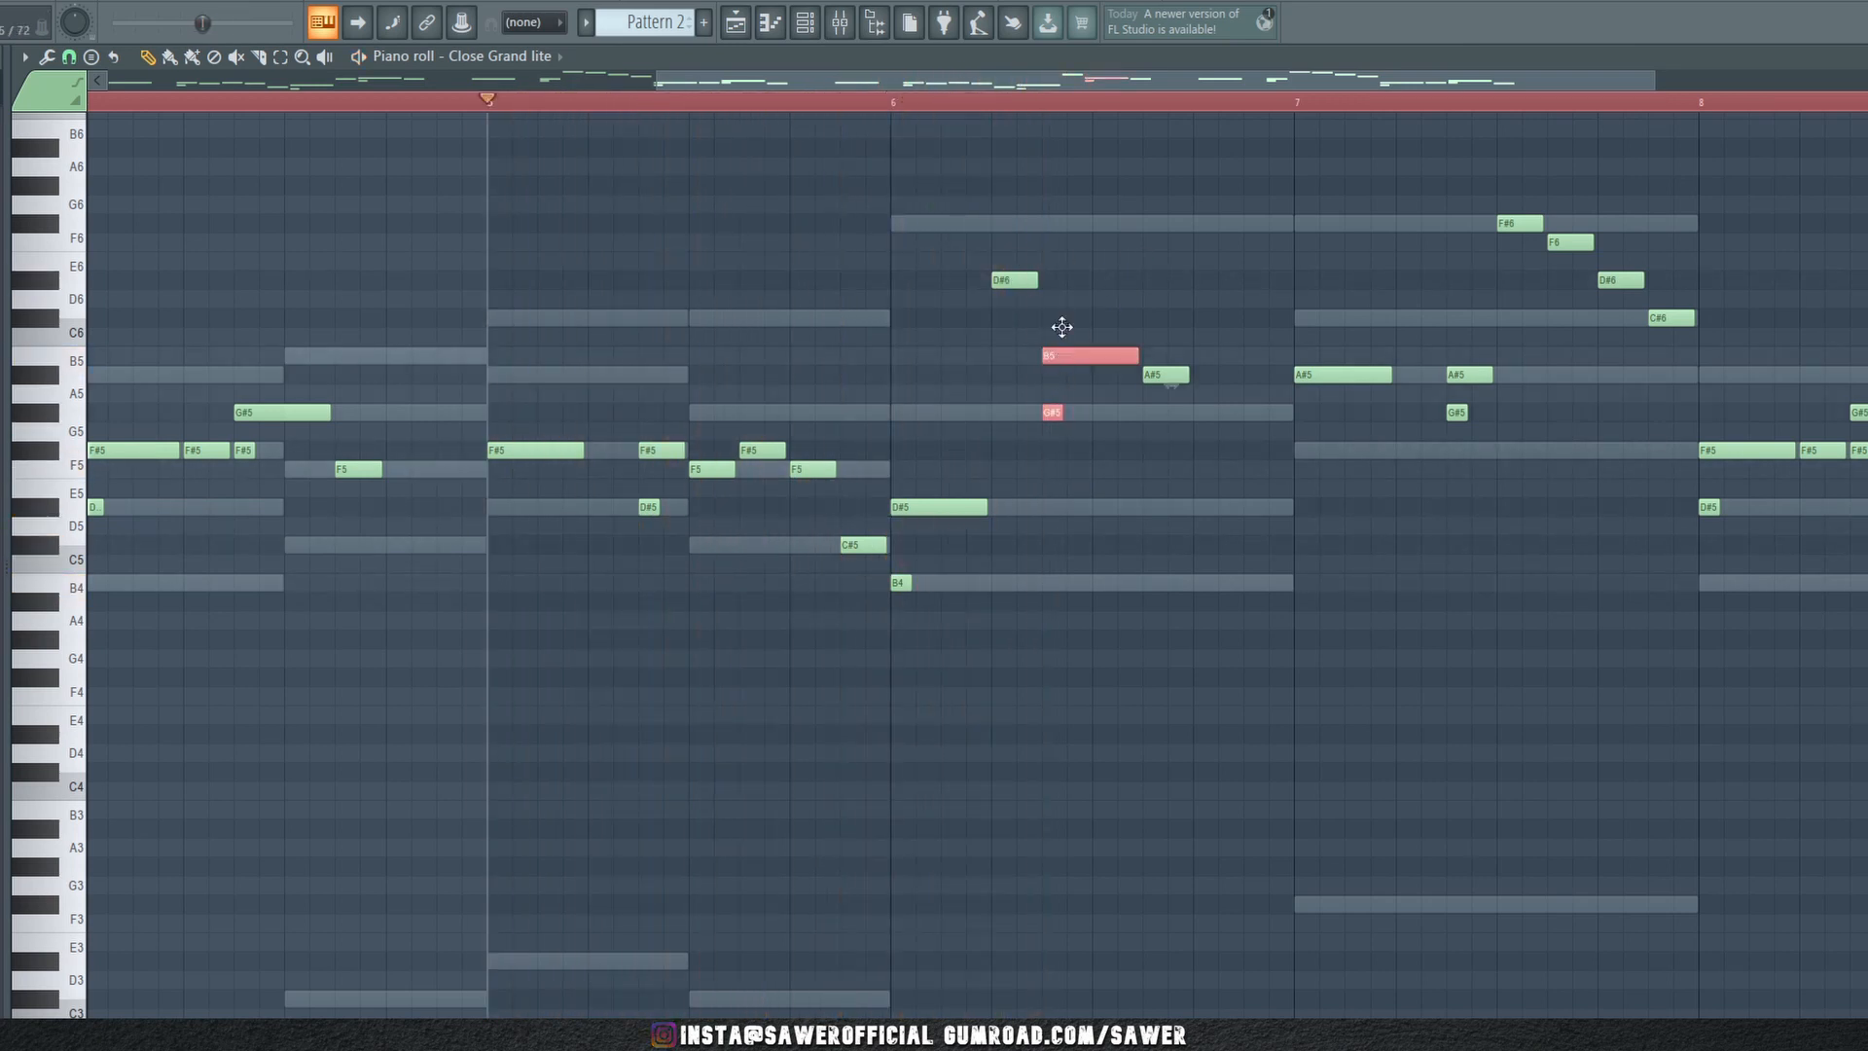
{"action": "left_click_drag", "start_coordinate": [1062, 292], "coordinate": [1064, 311]}
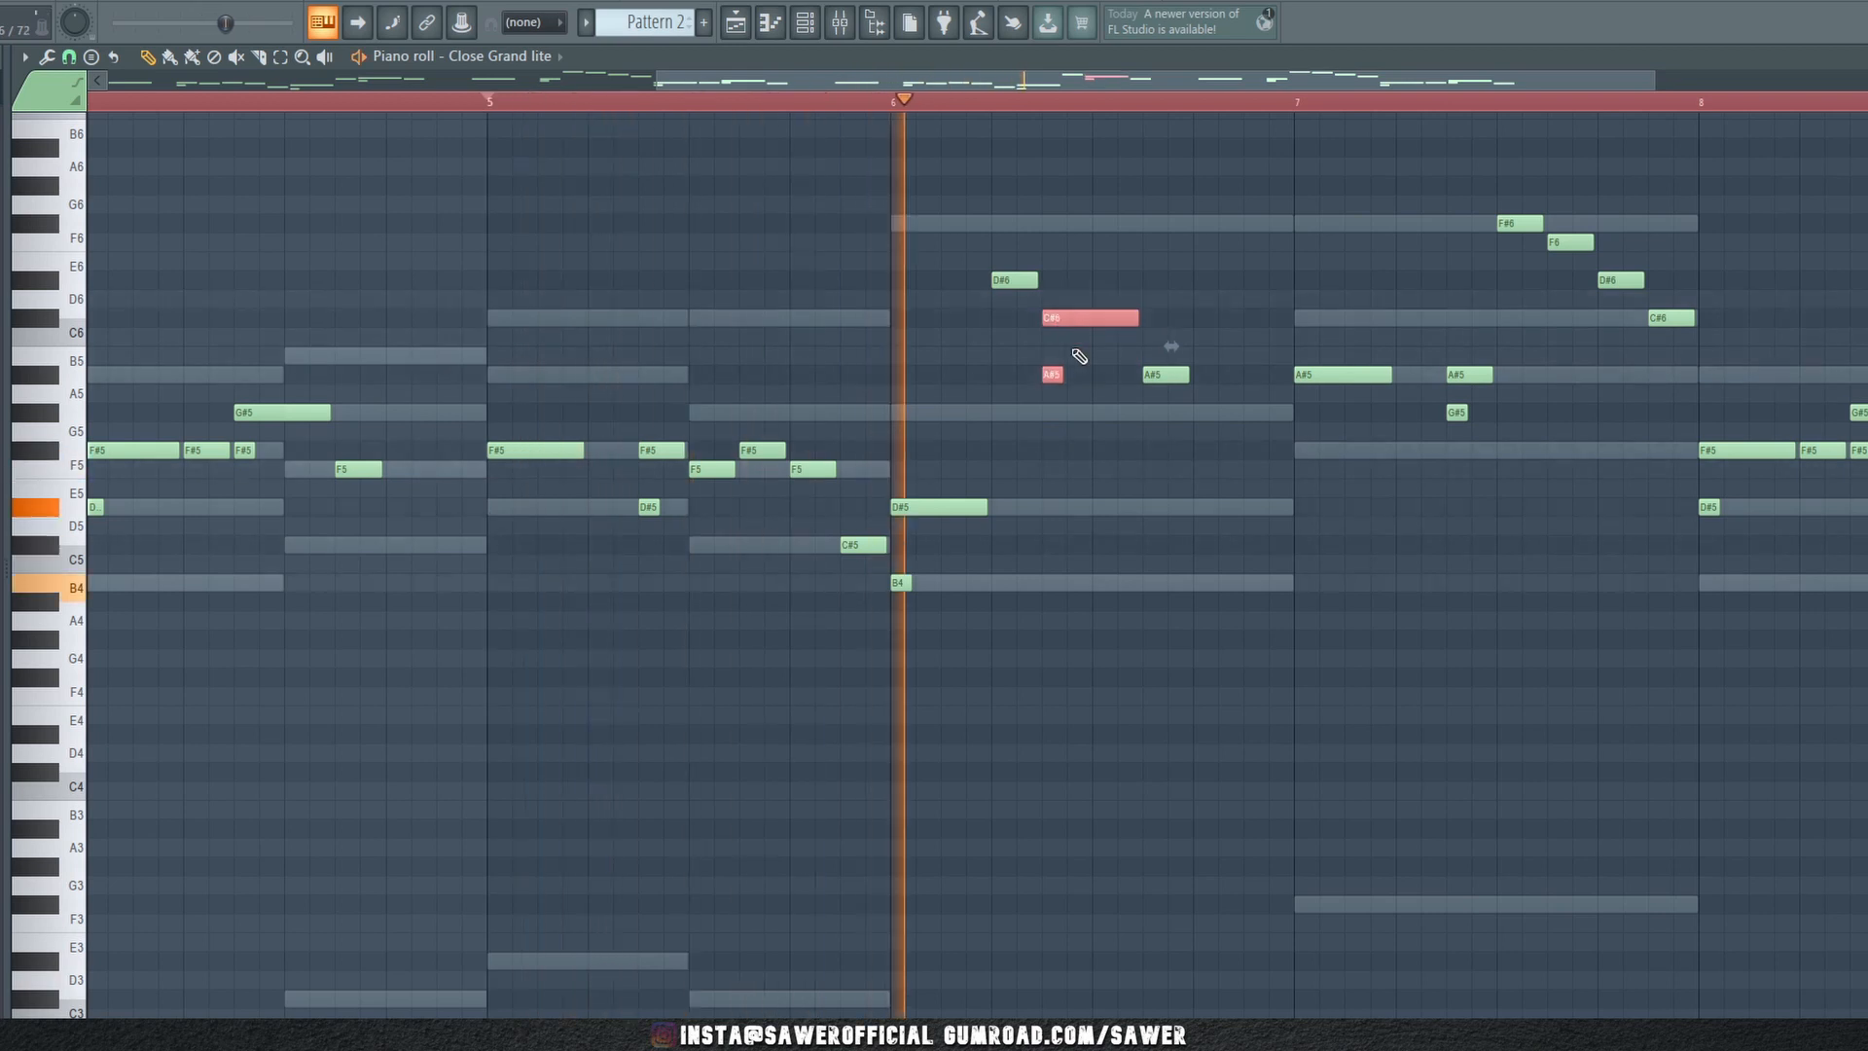
{"action": "left_click", "coordinate": [1099, 369]}
{"action": "key", "text": "space"}
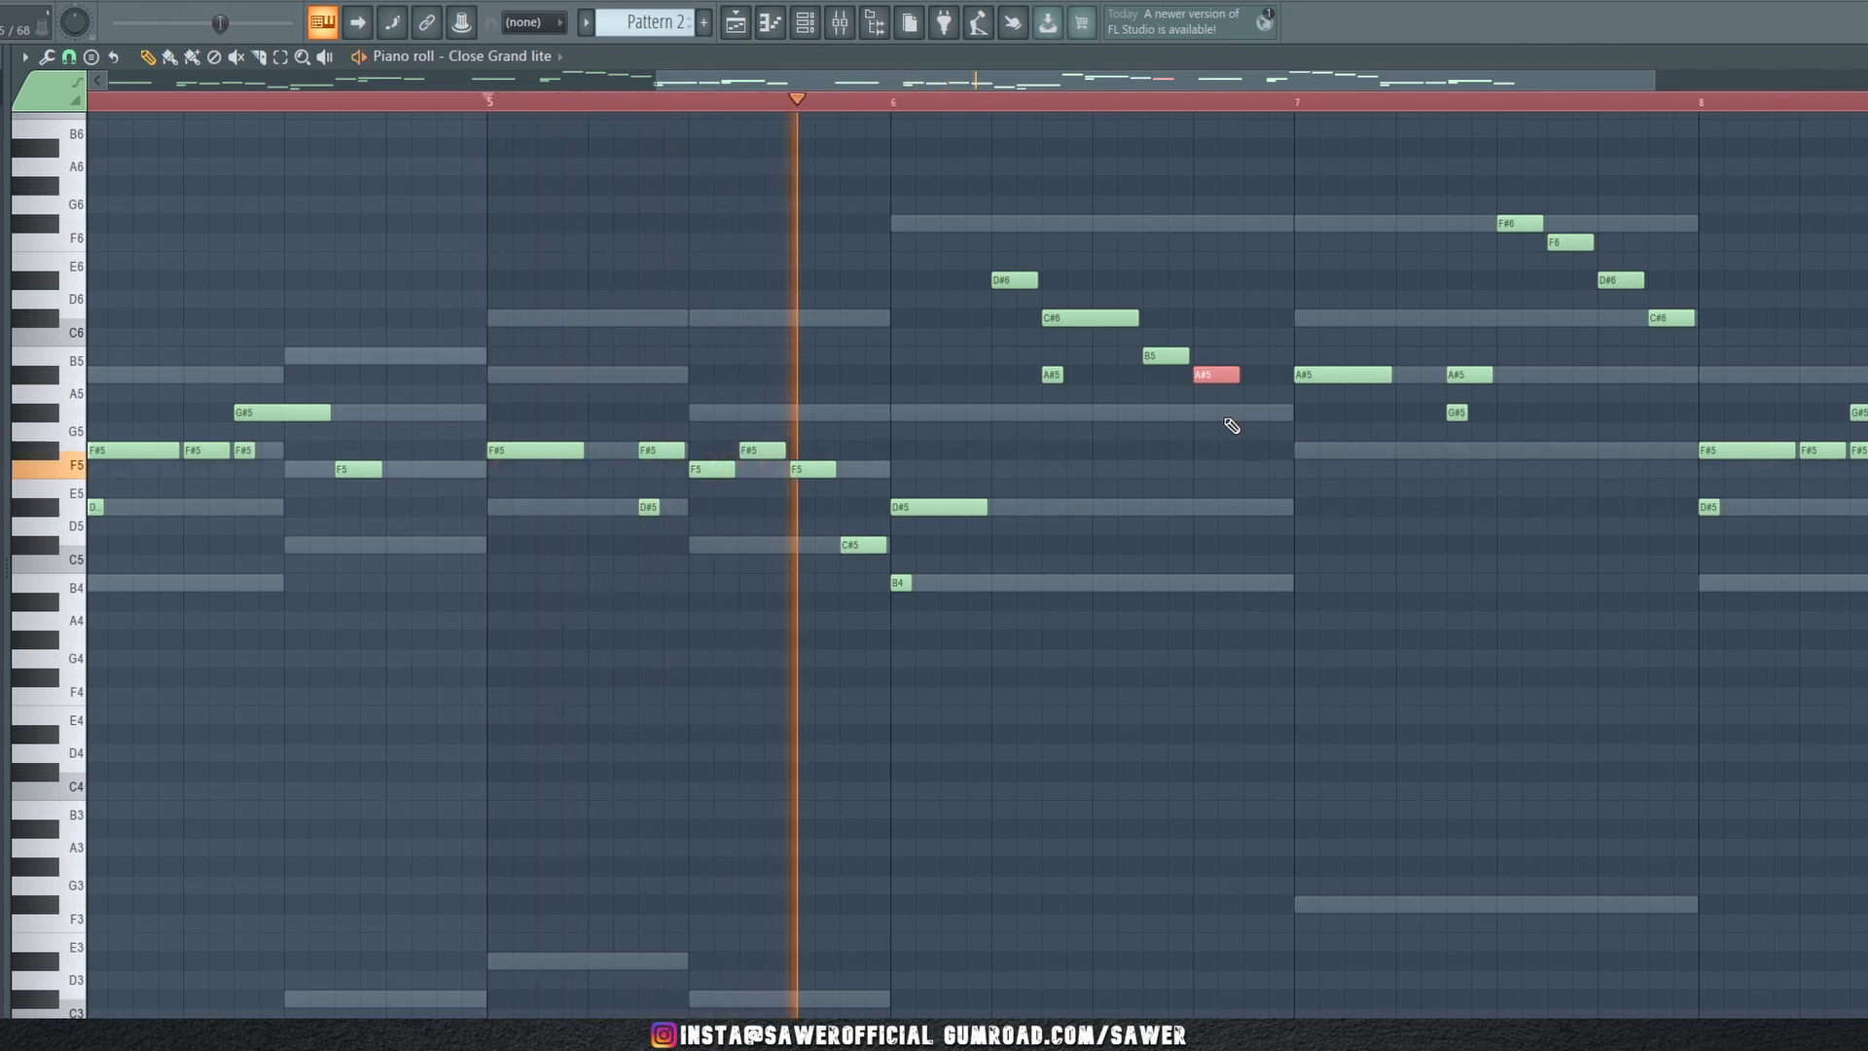
{"action": "key", "text": "space"}
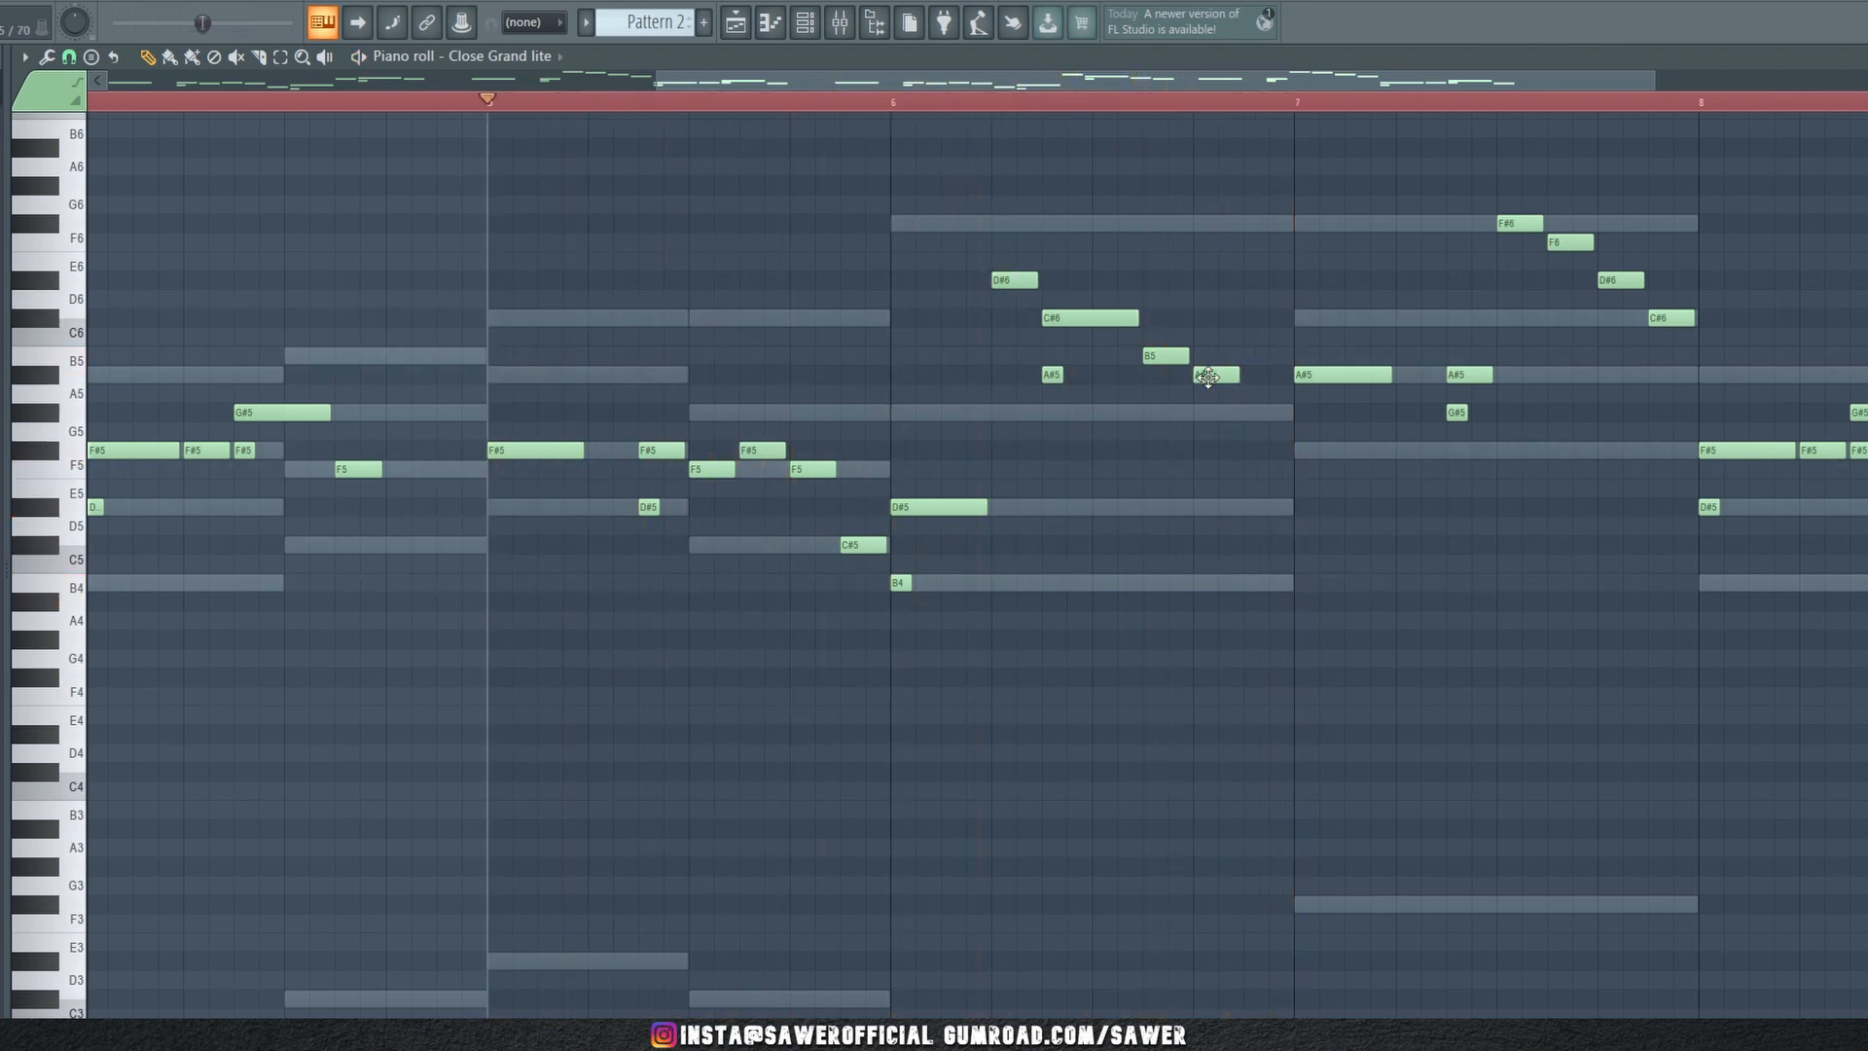
Lengthen the B5 note in bar 6 and place the short A#5 at the end of the bar
{"action": "key", "text": "space"}
{"action": "left_click_drag", "start_coordinate": [1207, 380], "coordinate": [1257, 422]}
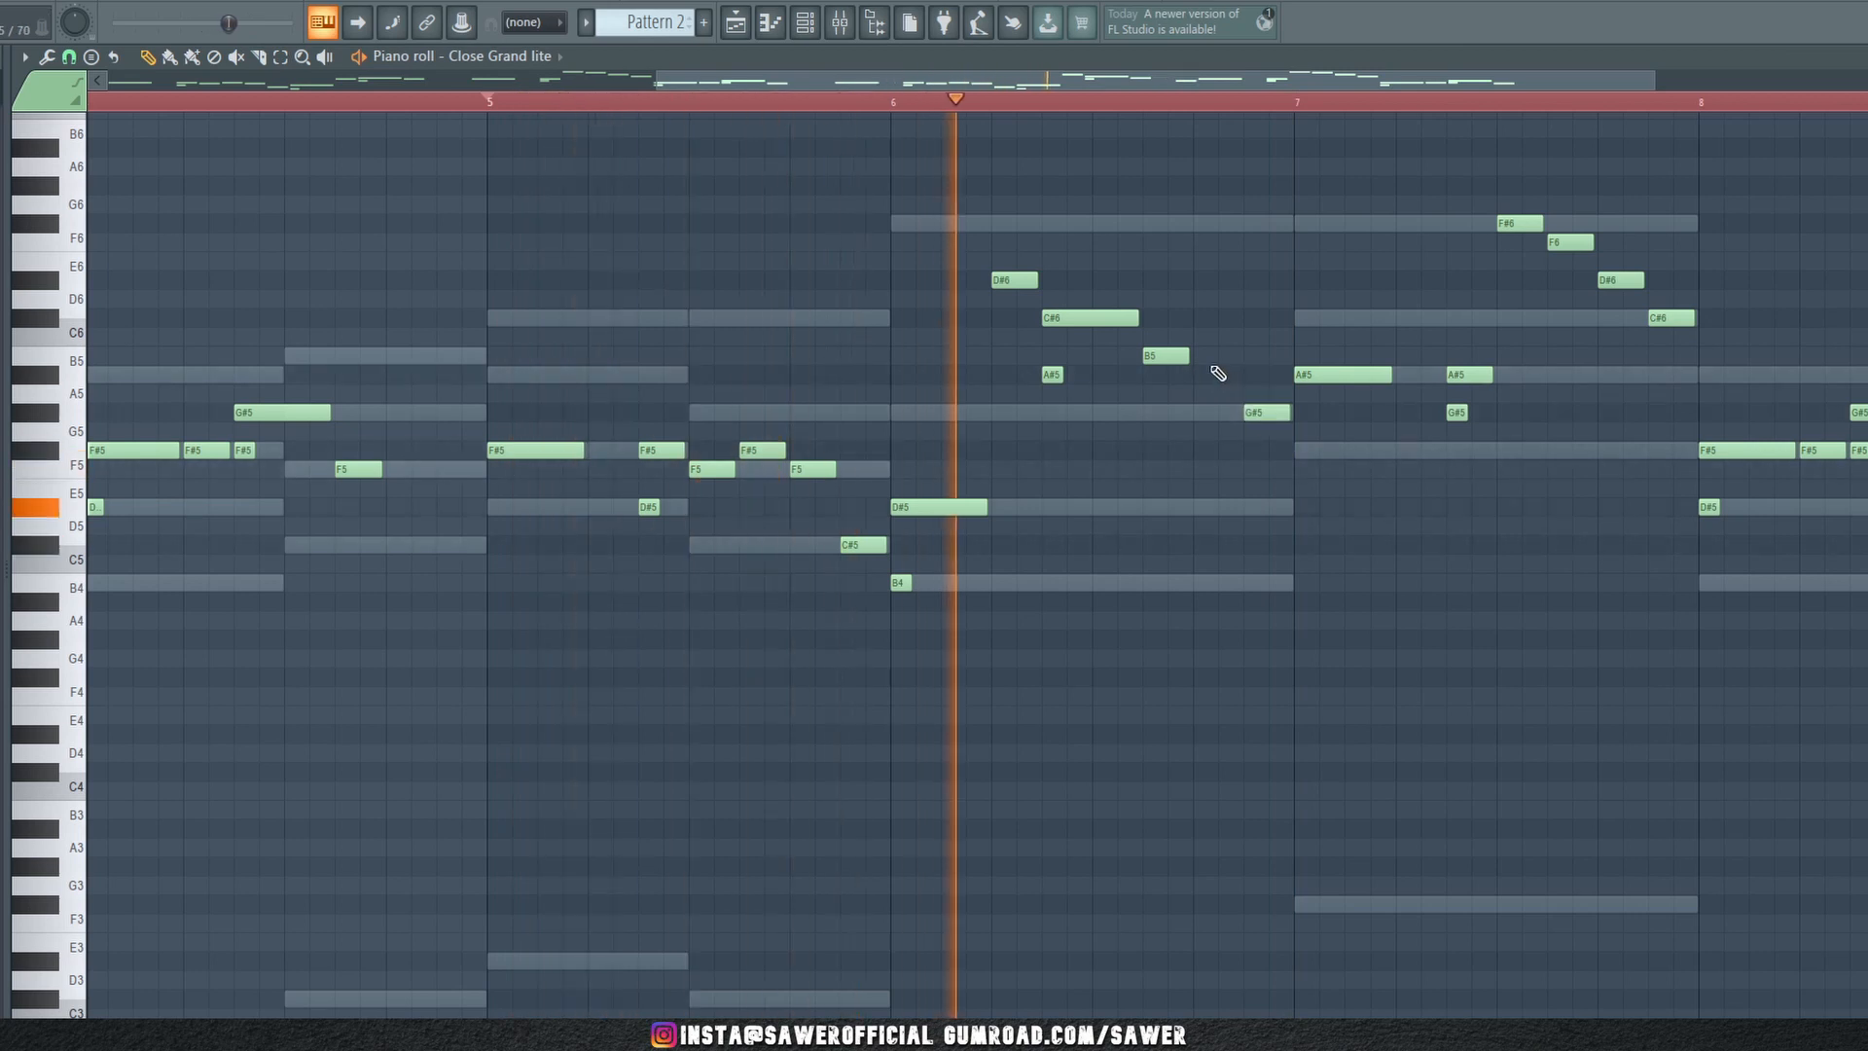
{"action": "left_click_drag", "start_coordinate": [1189, 357], "coordinate": [1318, 450]}
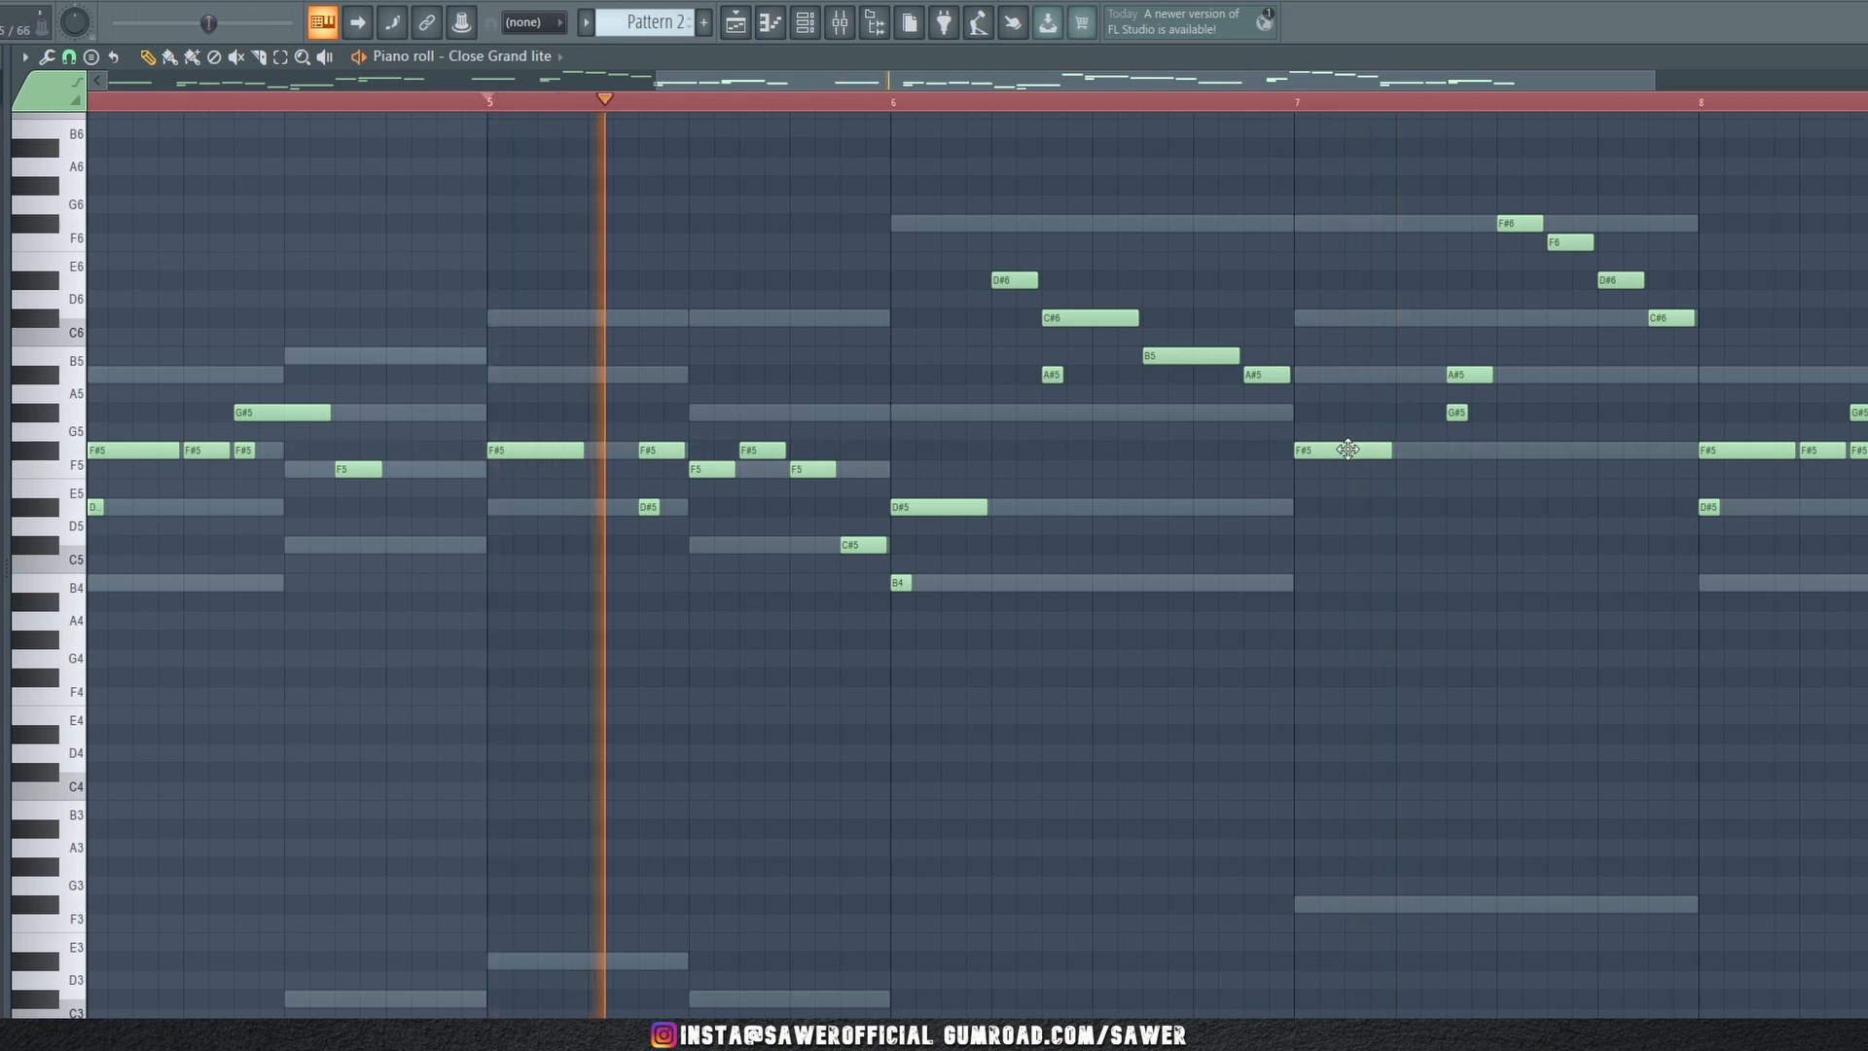
Lower the long note at the start of bar 7 to C#5
{"action": "left_click_drag", "start_coordinate": [1343, 450], "coordinate": [1343, 460]}
{"action": "key", "text": "shift+Down"}
{"action": "key", "text": "shift+Down"}
{"action": "key", "text": "shift+Down"}
{"action": "key", "text": "shift+Down"}
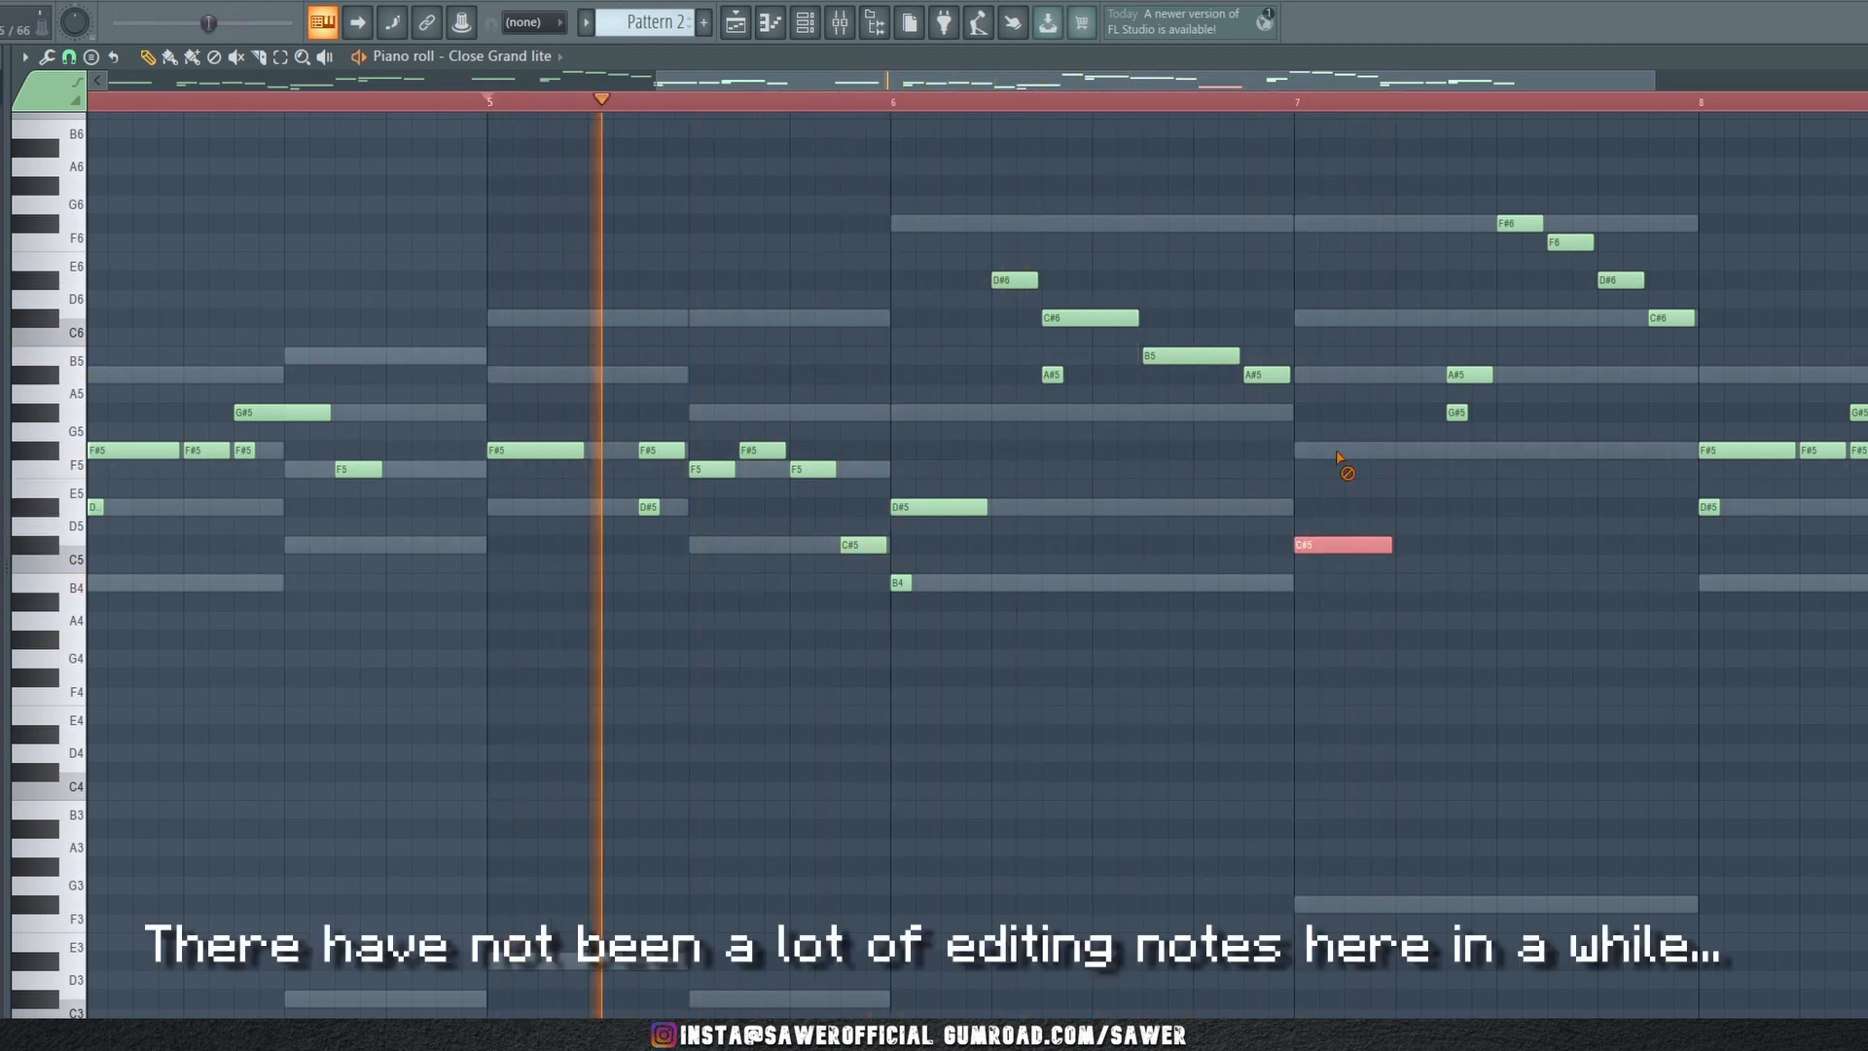
Lower the A#5 and G#5 pair in bar 7 to C#5 and B4, deselect the notes and audition the result
{"action": "left_click_drag", "start_coordinate": [1431, 368], "coordinate": [1530, 434]}
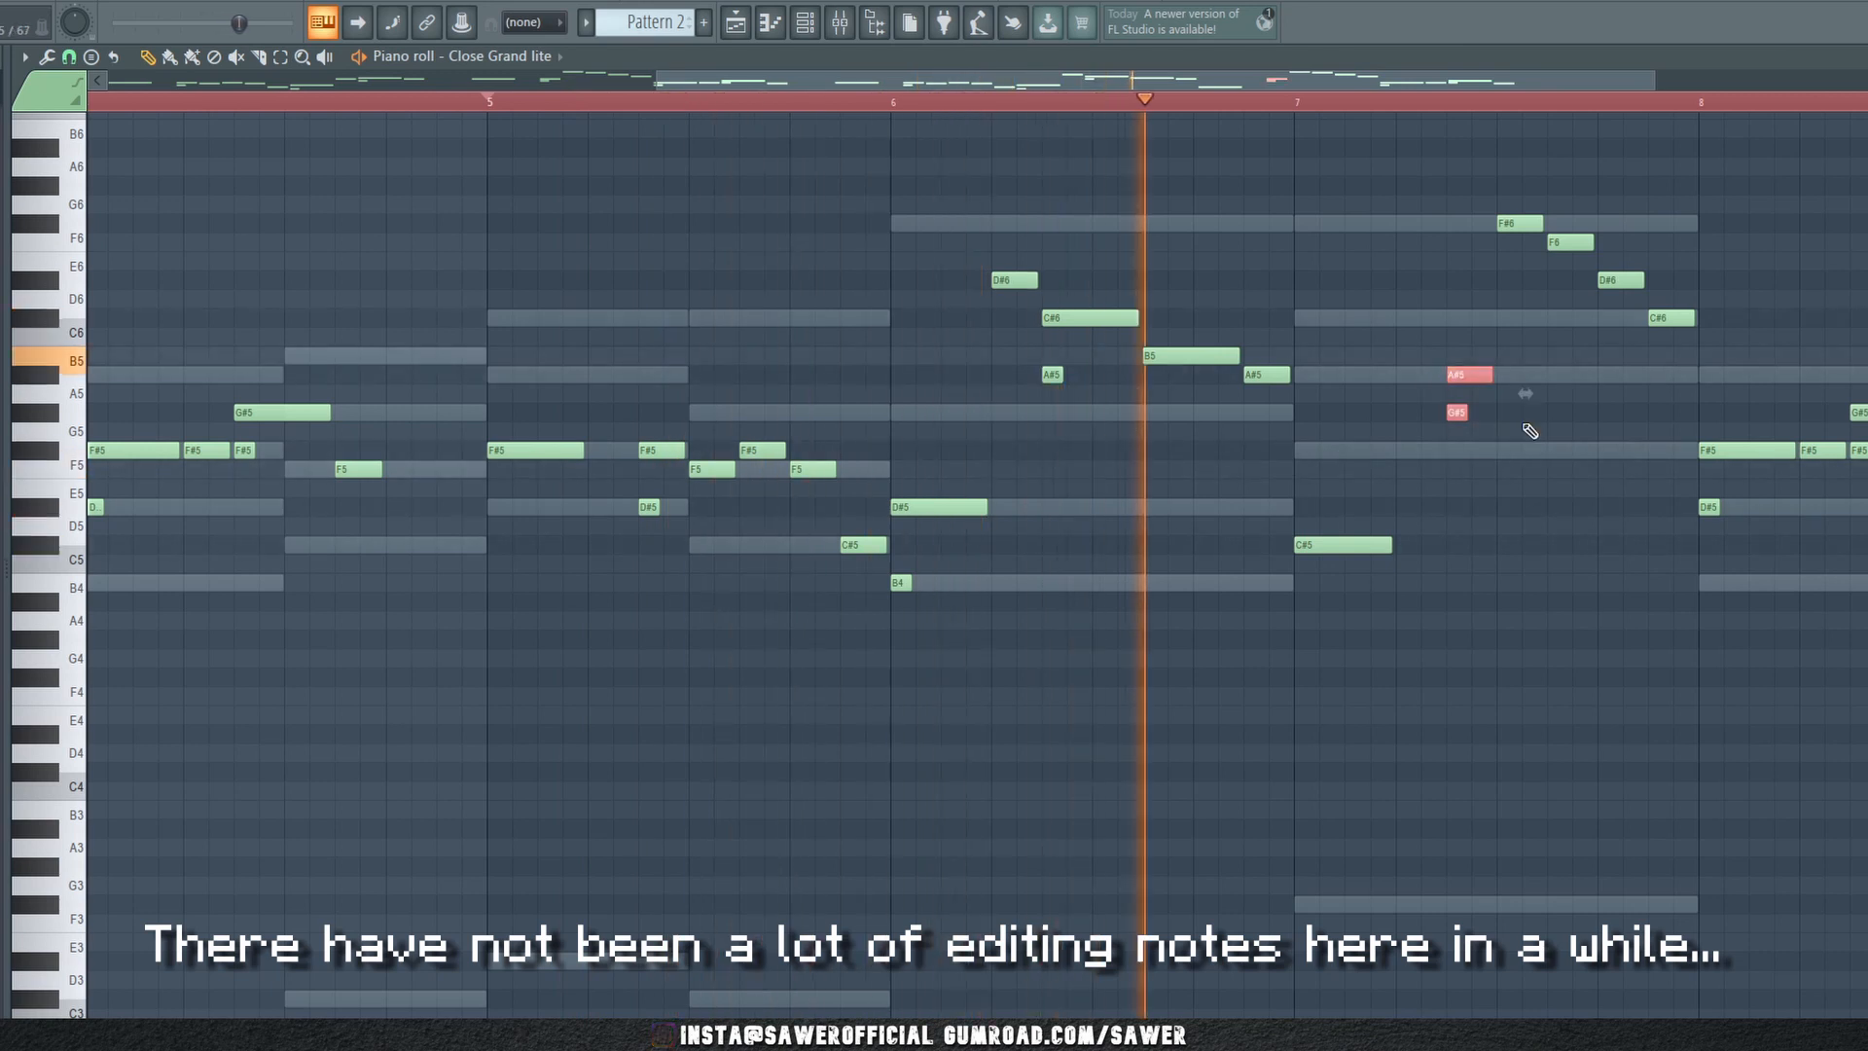
{"action": "key", "text": "shift+Down"}
{"action": "key", "text": "shift+Down"}
{"action": "key", "text": "shift+Down"}
{"action": "key", "text": "shift+Down"}
{"action": "key", "text": "shift+Down"}
{"action": "key", "text": "shift+Down"}
{"action": "key", "text": "shift+Down"}
{"action": "key", "text": "shift+Down"}
{"action": "key", "text": "shift+Down"}
{"action": "key", "text": "space"}
{"action": "key", "text": "space"}
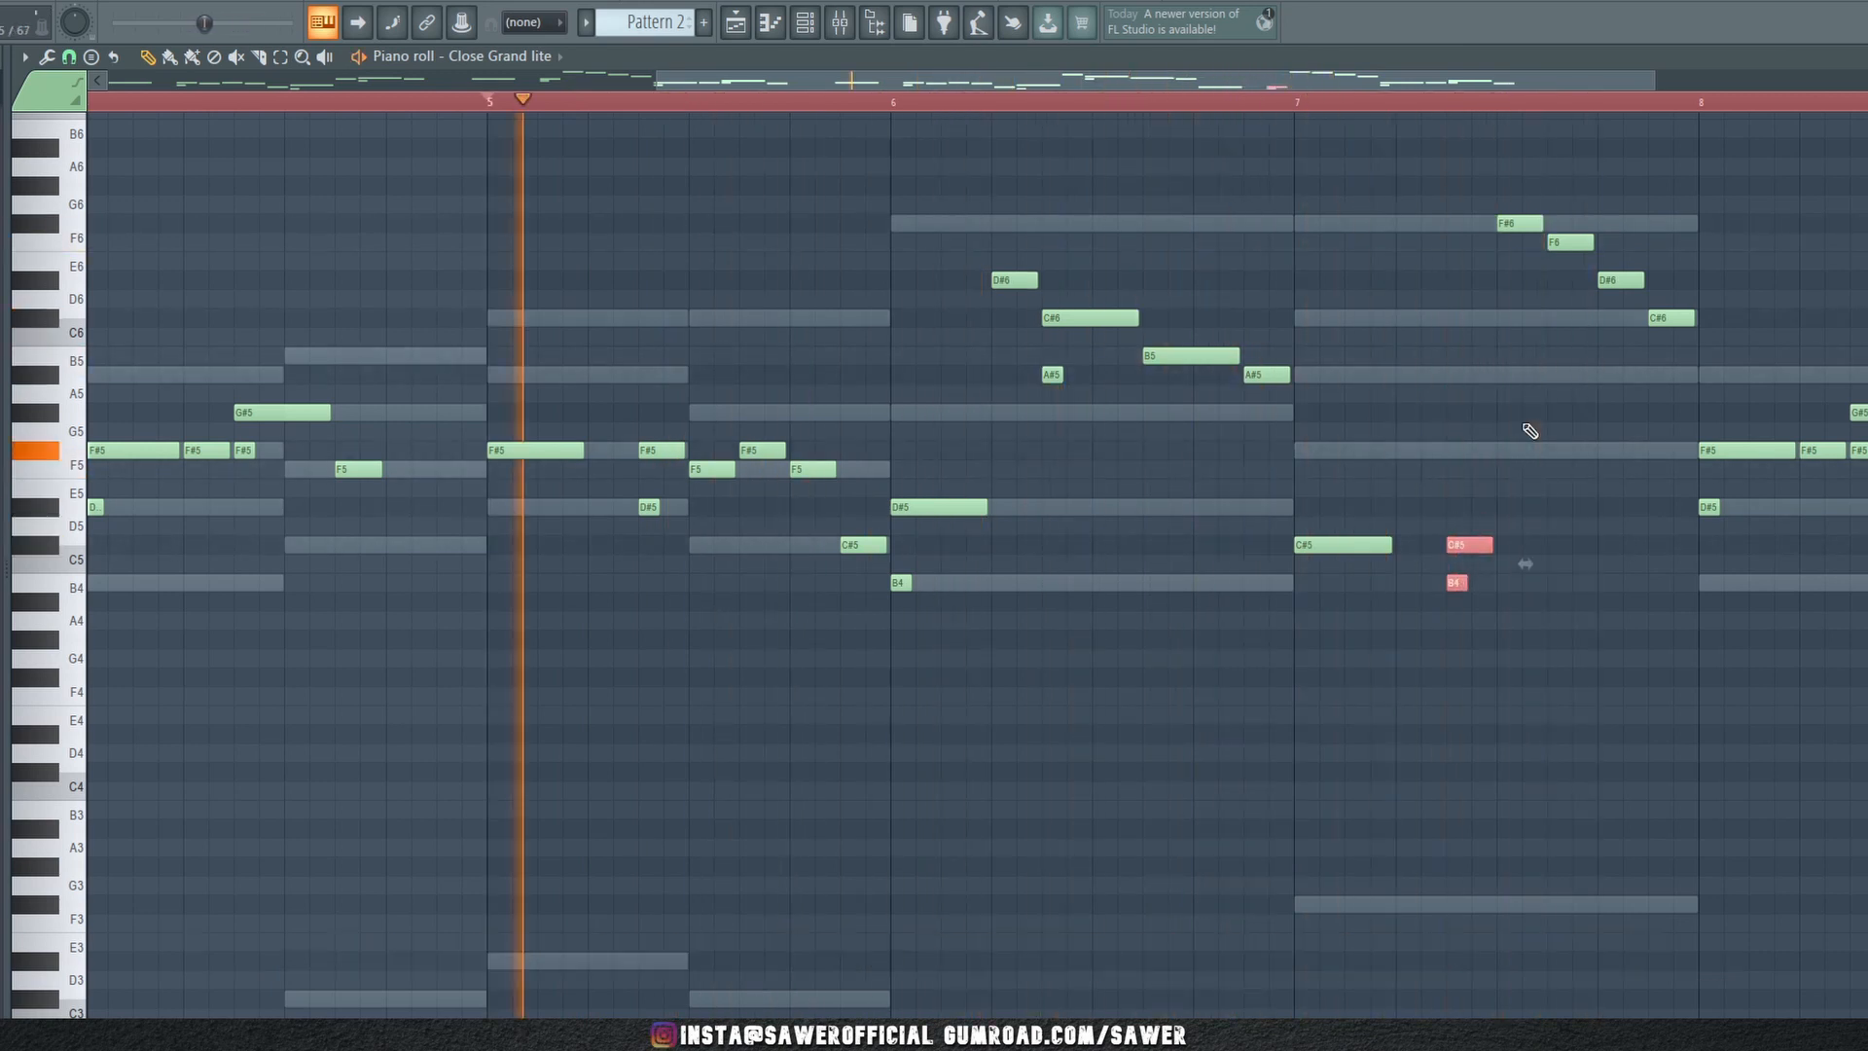
{"action": "key", "text": "ctrl+d"}
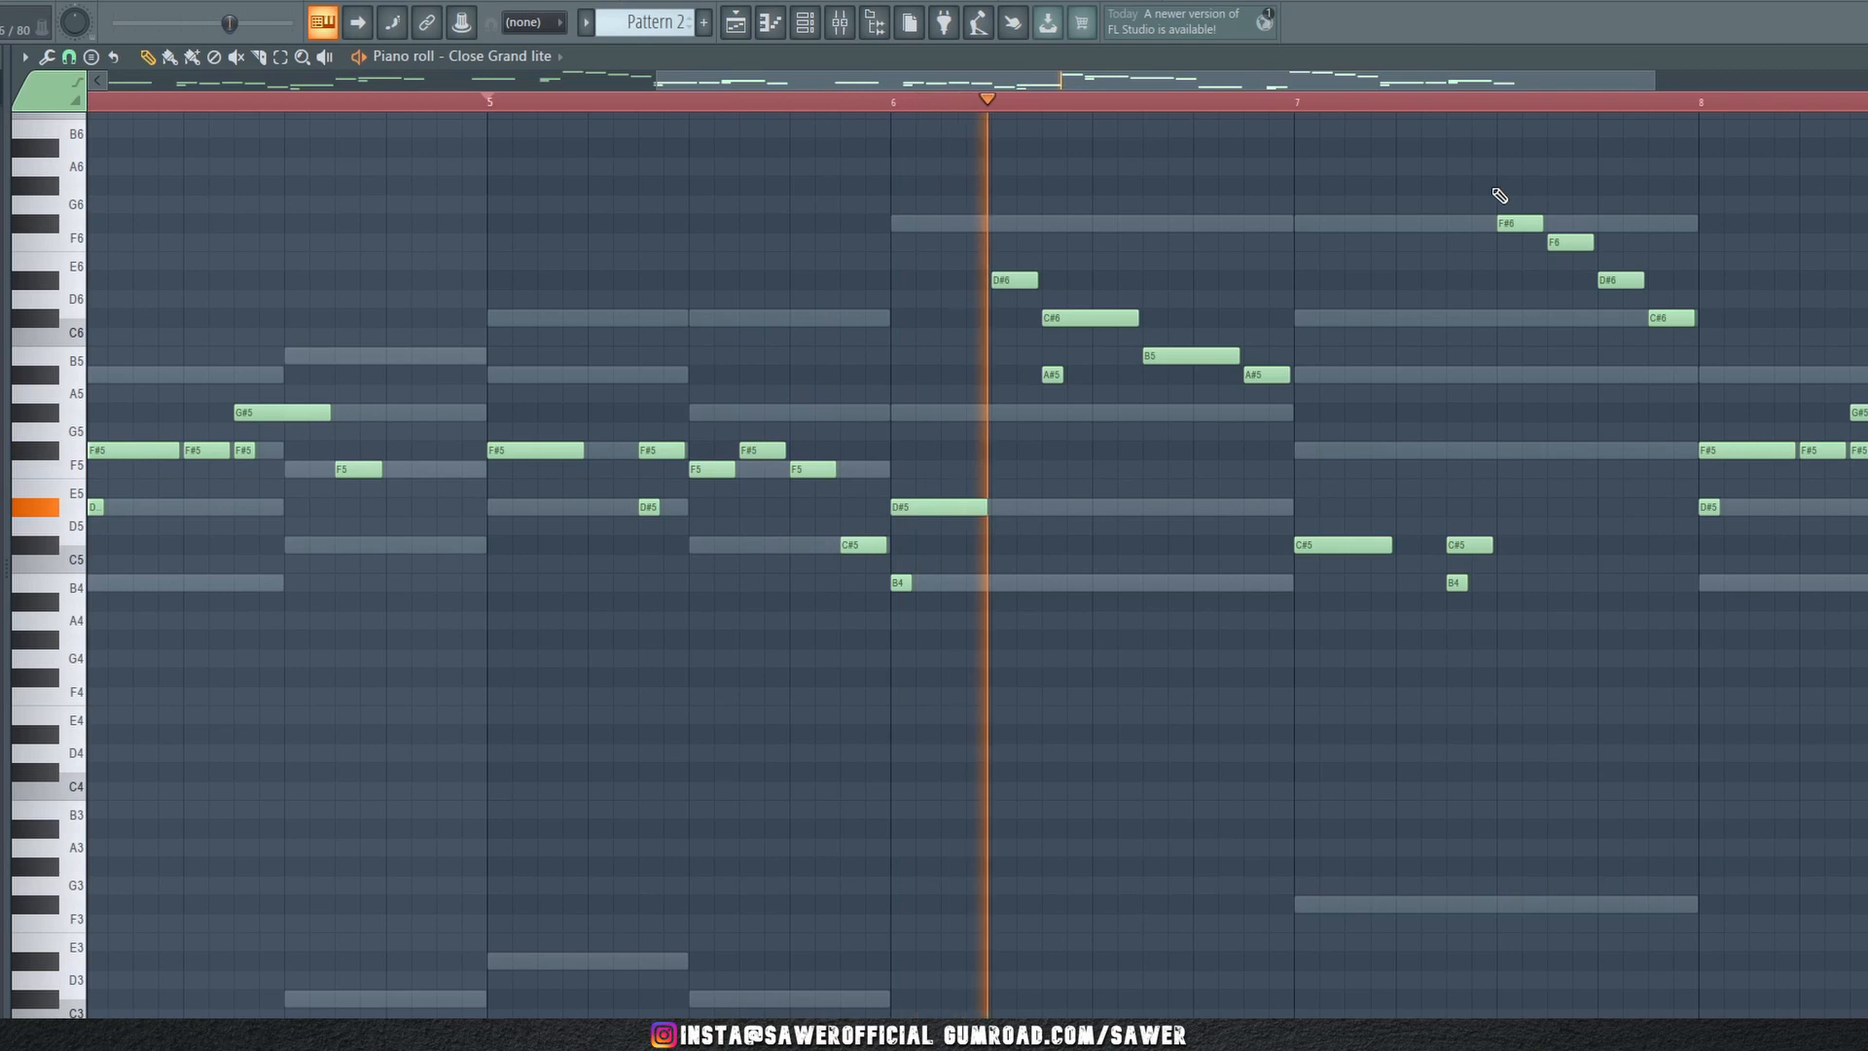
Replace the high descending run at the end of bar 7 with a lower run of A#5, G#5, F#5 and F5
{"action": "left_click_drag", "start_coordinate": [1497, 191], "coordinate": [1739, 334]}
{"action": "key", "text": "Delete"}
{"action": "left_click", "coordinate": [1508, 374]}
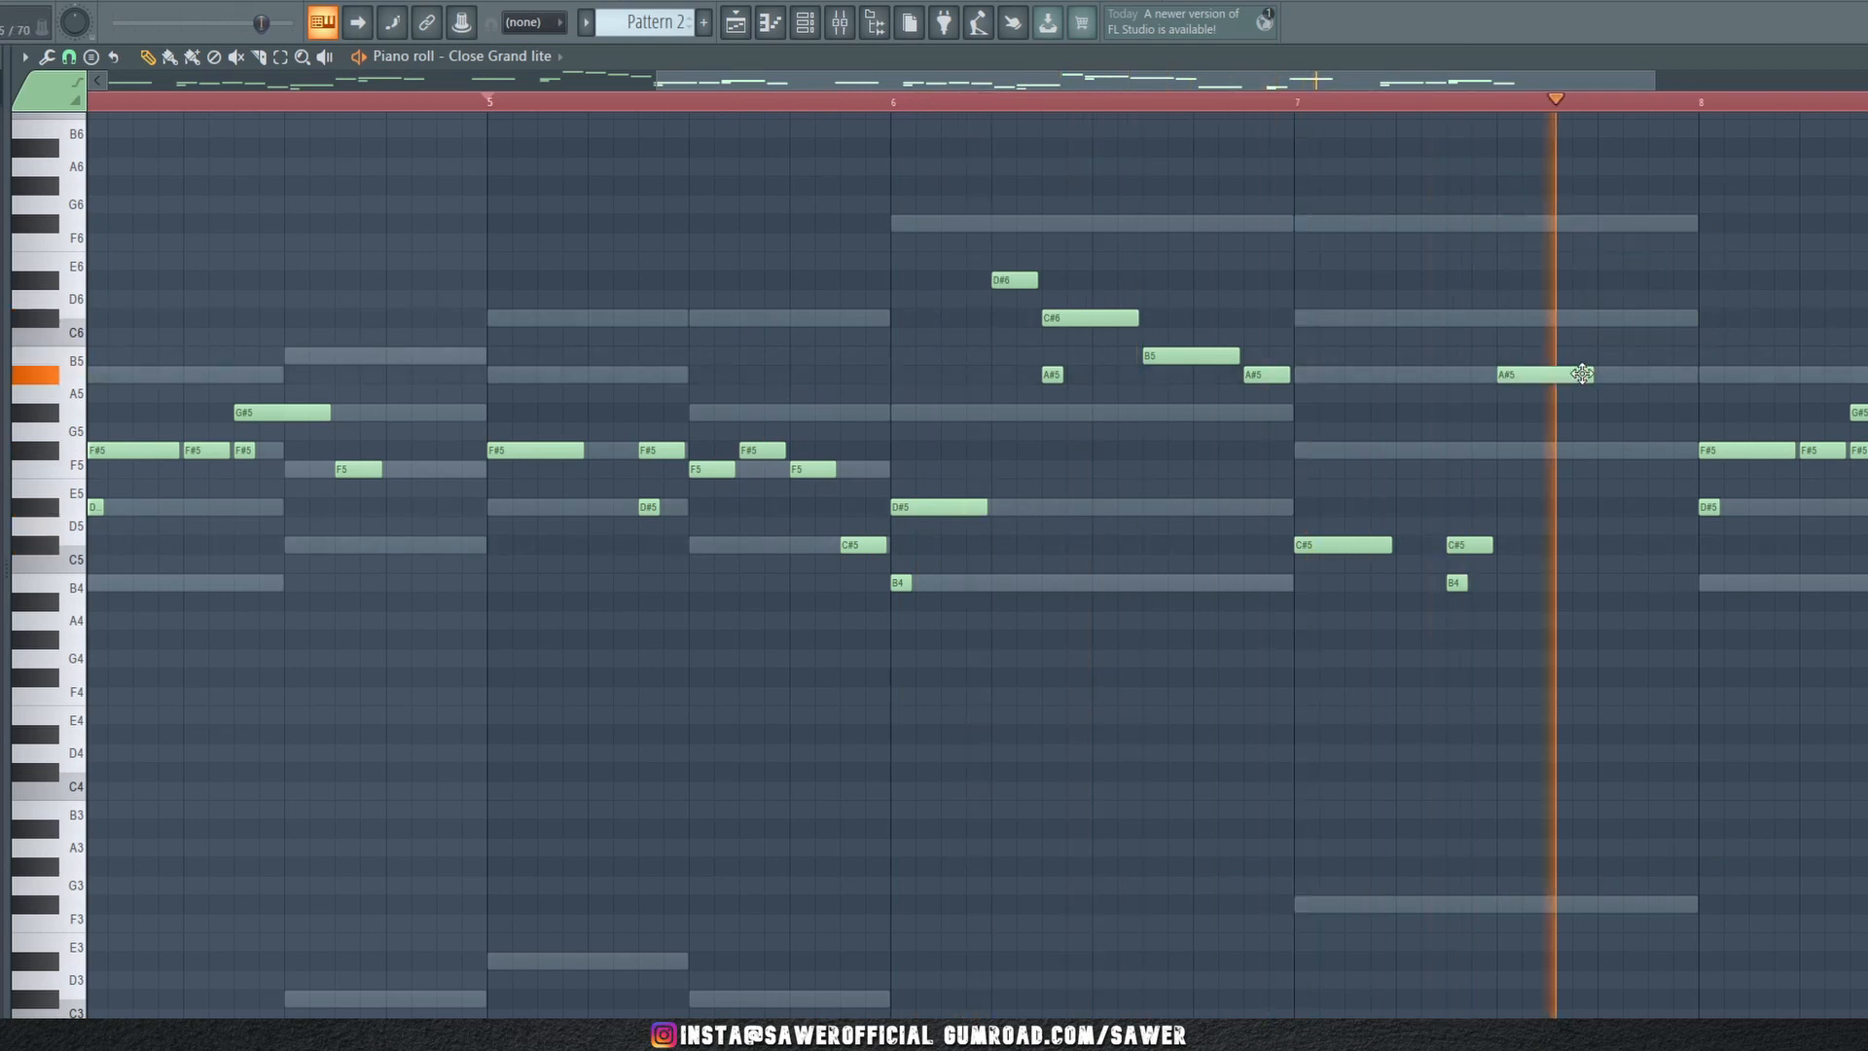
{"action": "left_click_drag", "start_coordinate": [1592, 375], "coordinate": [1583, 412]}
{"action": "left_click", "coordinate": [1555, 410]}
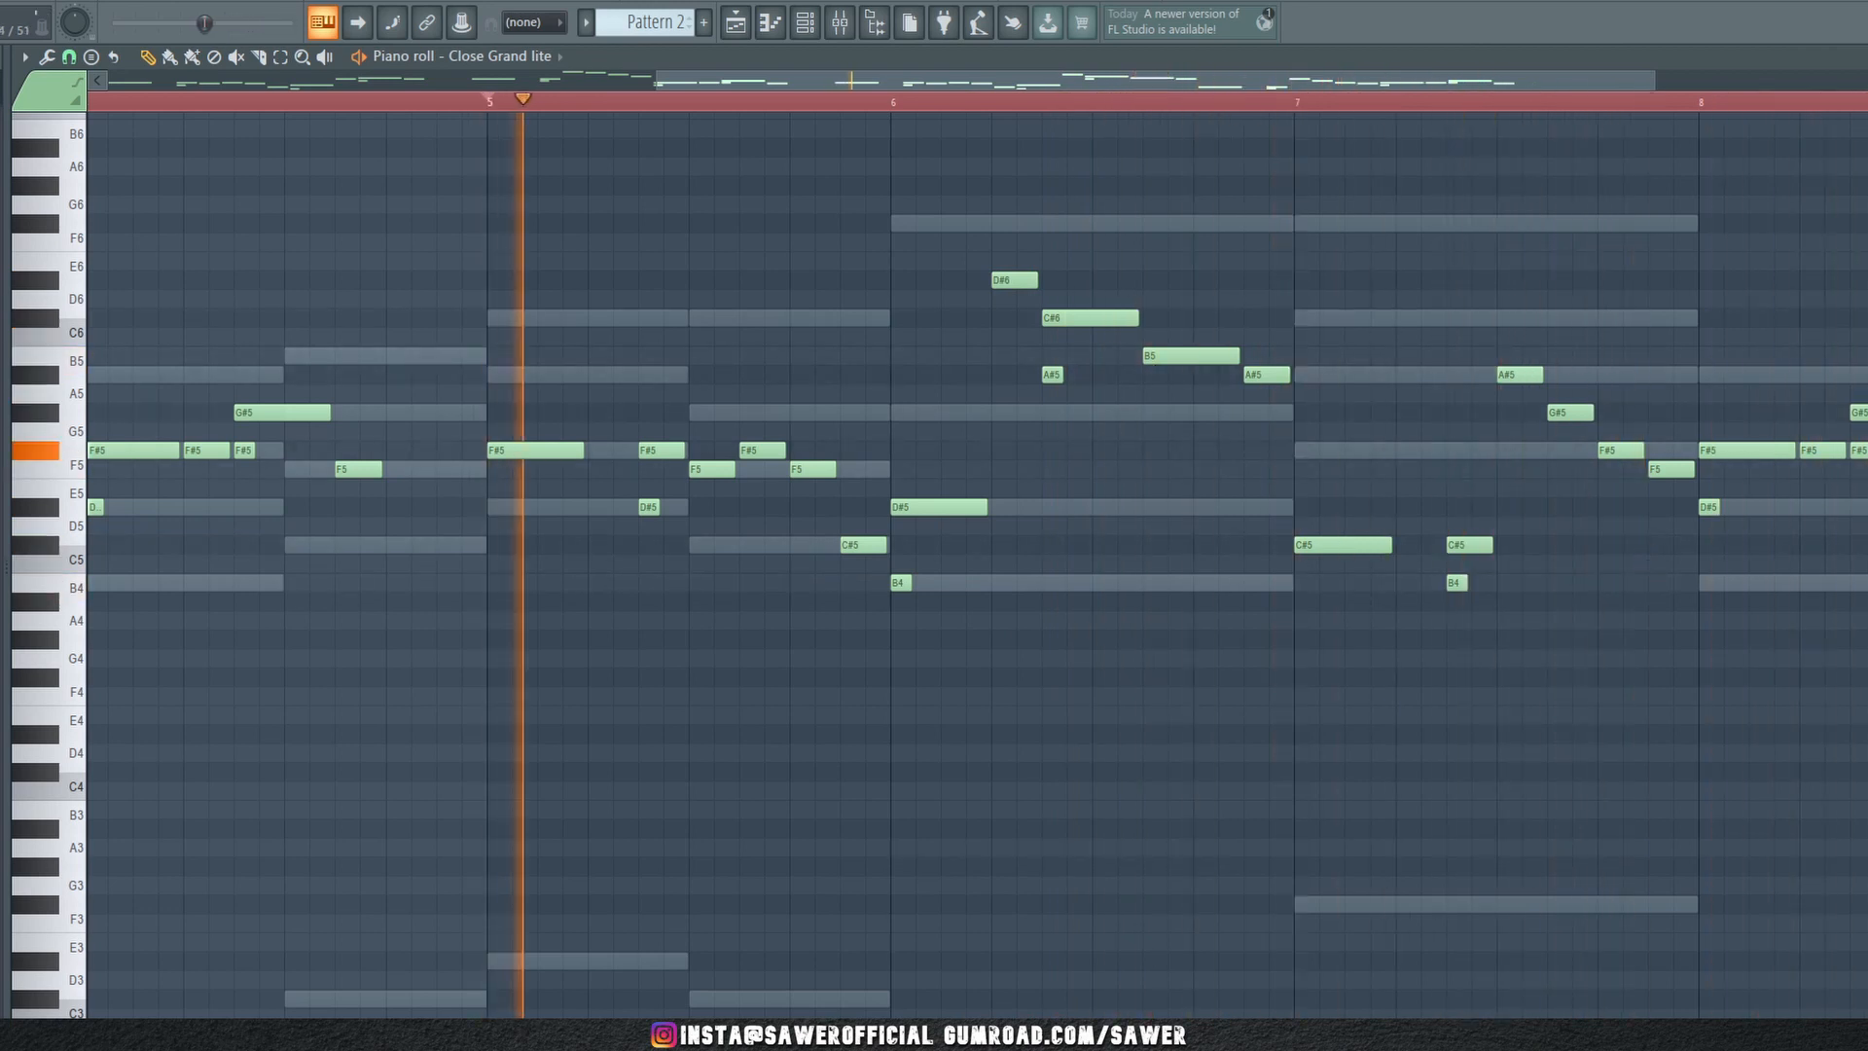
Lower the G#5 and F#5 pair in bar 8 by three semitones to F5 and D#5
{"action": "left_click_drag", "start_coordinate": [1867, 389], "coordinate": [1864, 467]}
{"action": "key", "text": "shift+Down"}
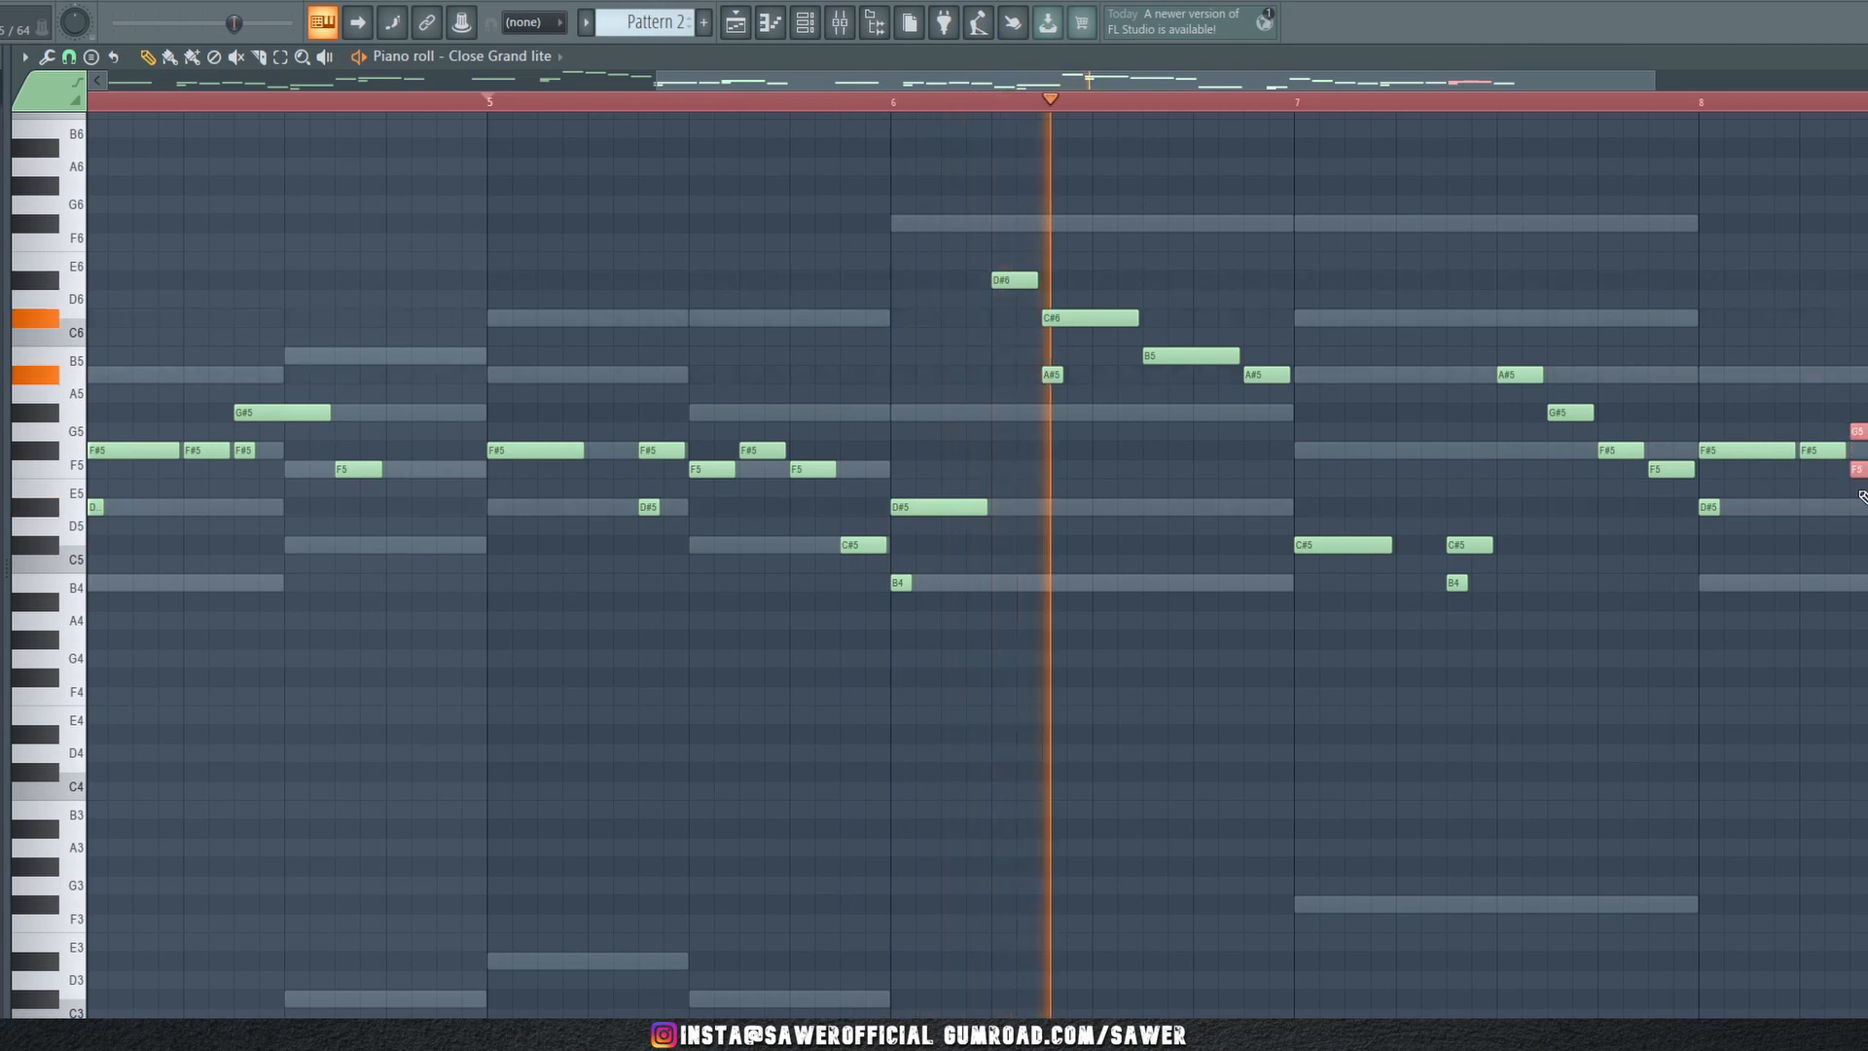
{"action": "key", "text": "shift+Down"}
{"action": "key", "text": "shift+Down"}
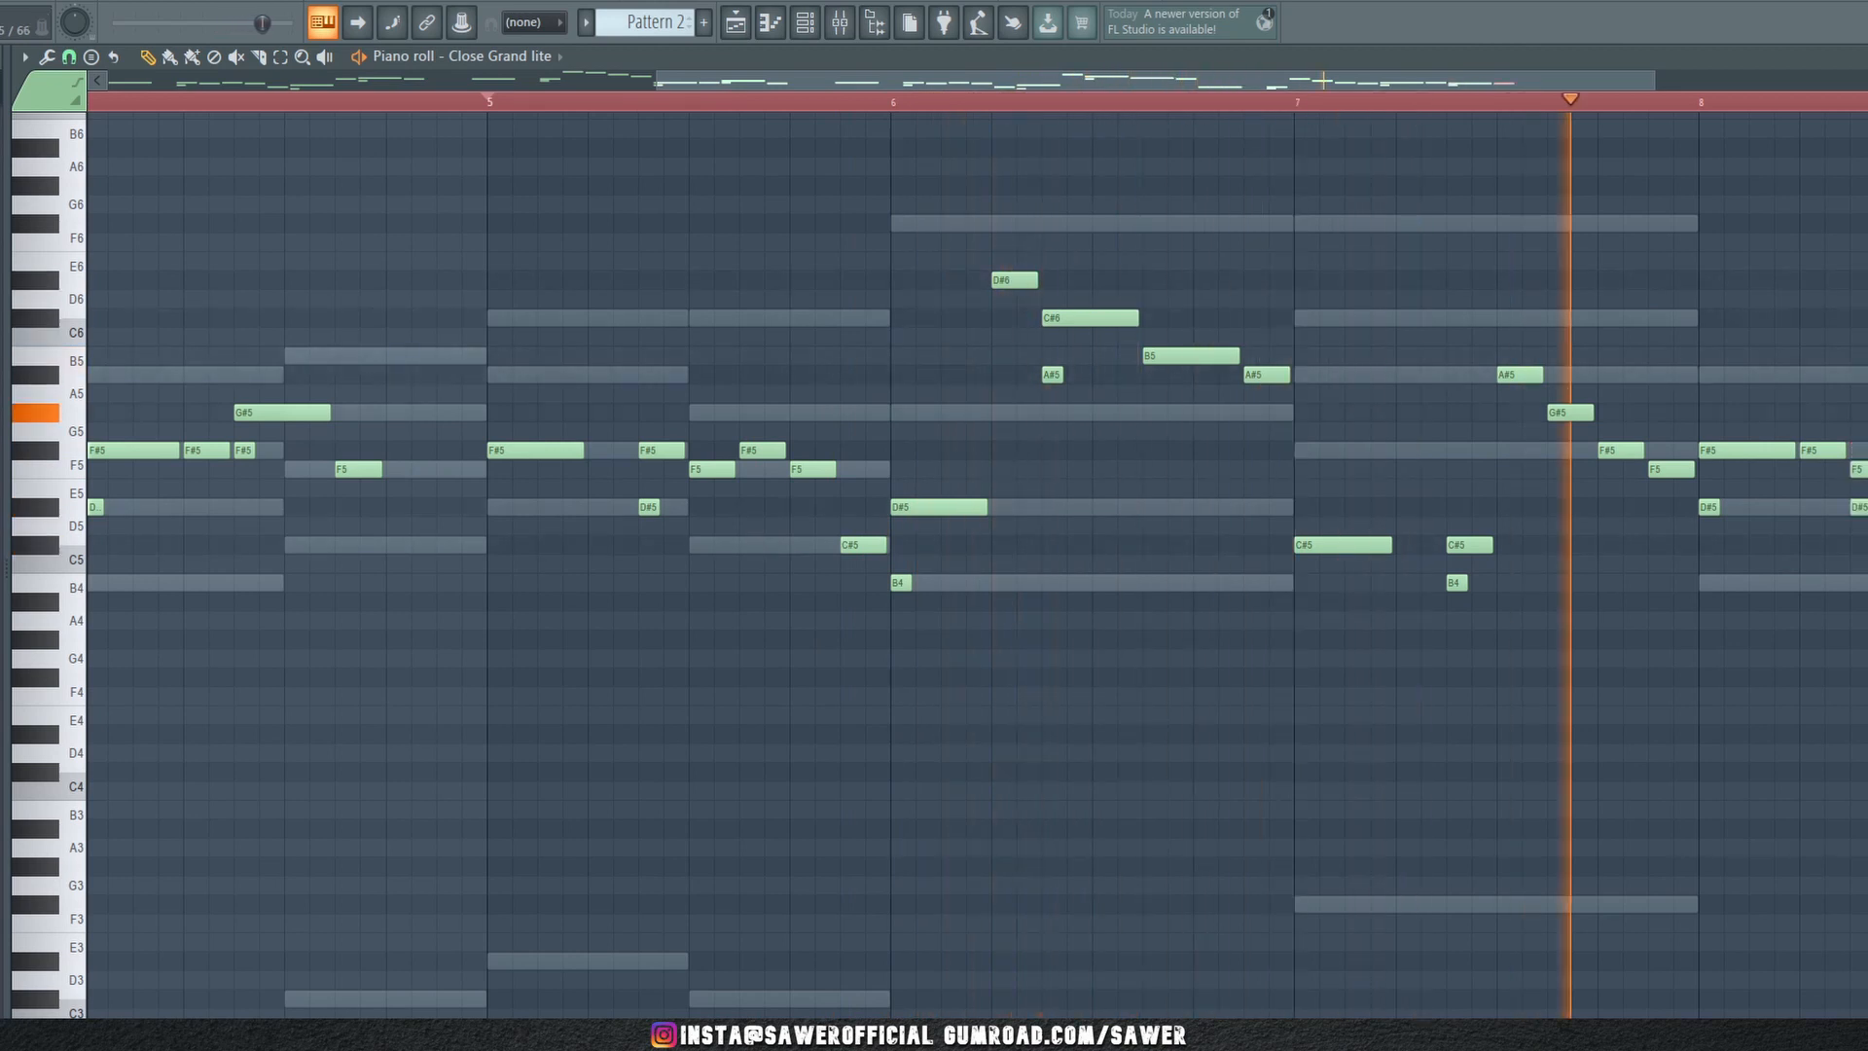
Play back the full eight-bar melody from the start to review how bars 5 to 8 vary from the first four
{"action": "scroll", "coordinate": [1715, 126], "scroll_direction": "up", "scroll_amount": 1}
{"action": "left_click", "coordinate": [1708, 105]}
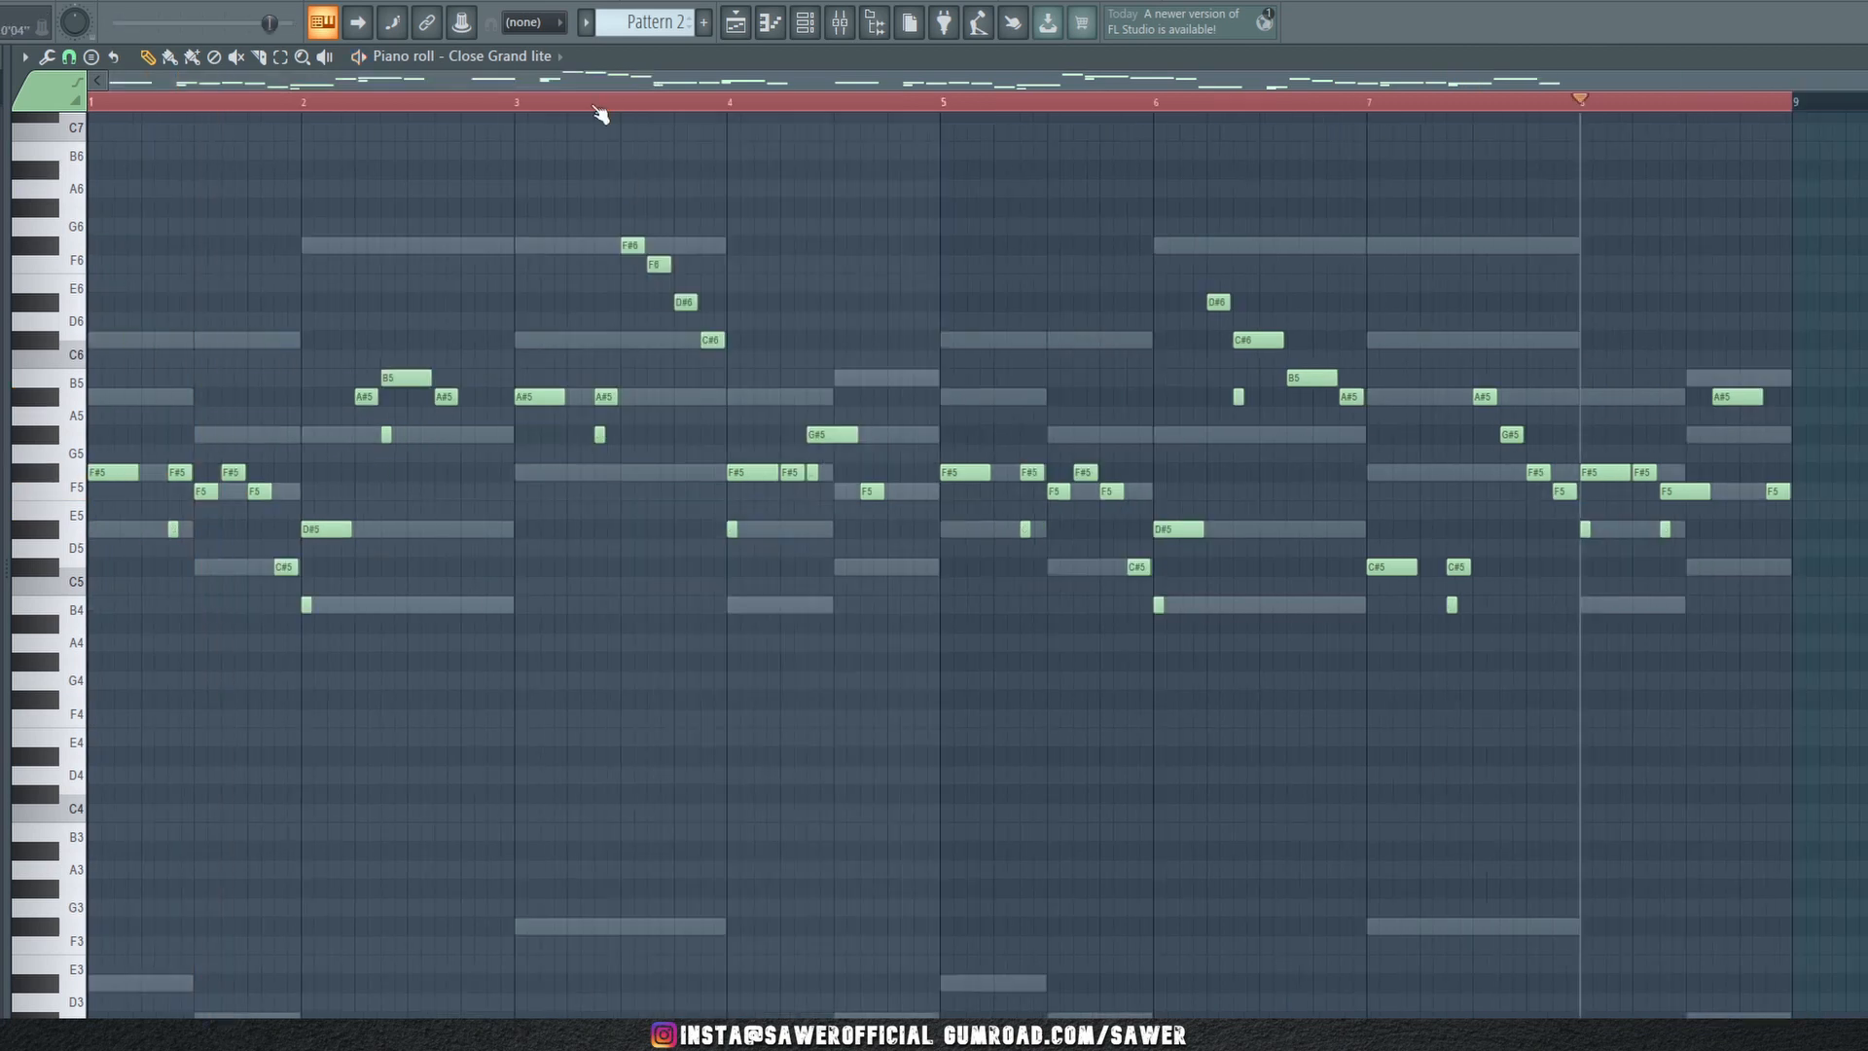
{"action": "key", "text": "space"}
{"action": "scroll", "coordinate": [310, 409], "scroll_direction": "down", "scroll_amount": 3}
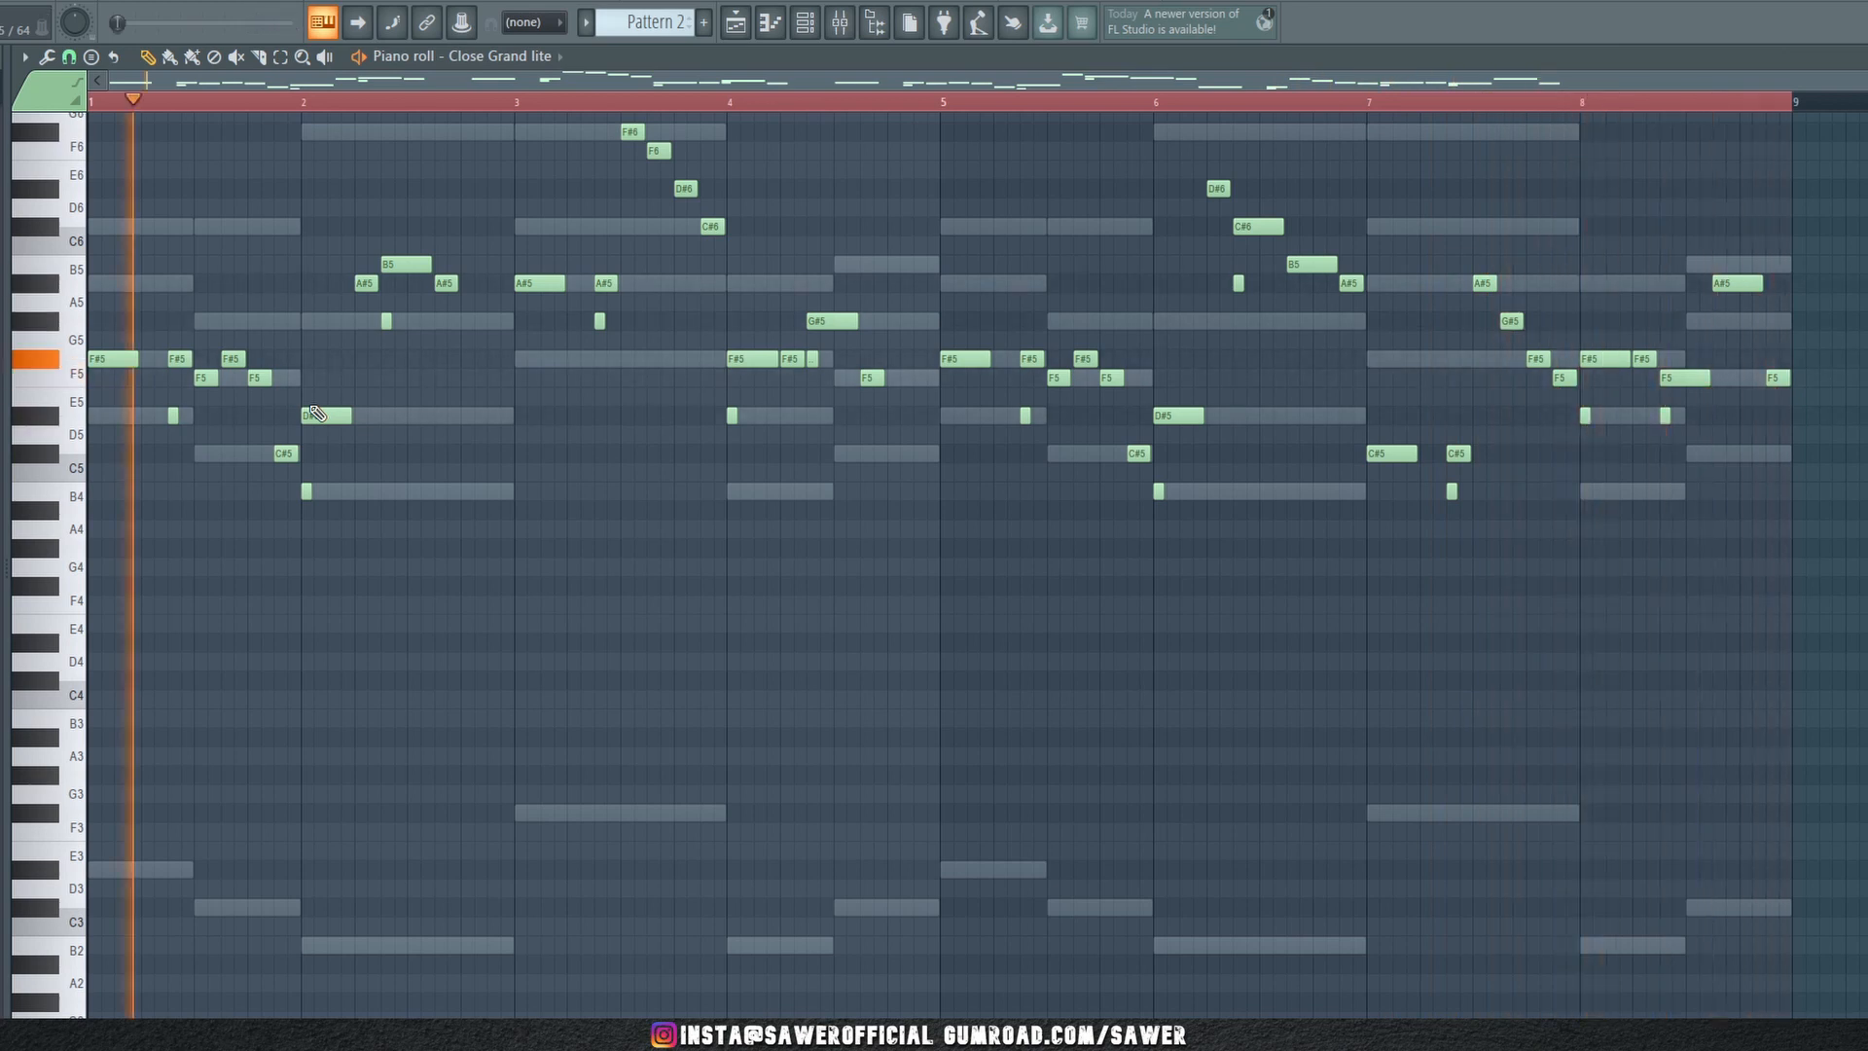
{"action": "scroll", "coordinate": [845, 623], "scroll_direction": "up", "scroll_amount": 2}
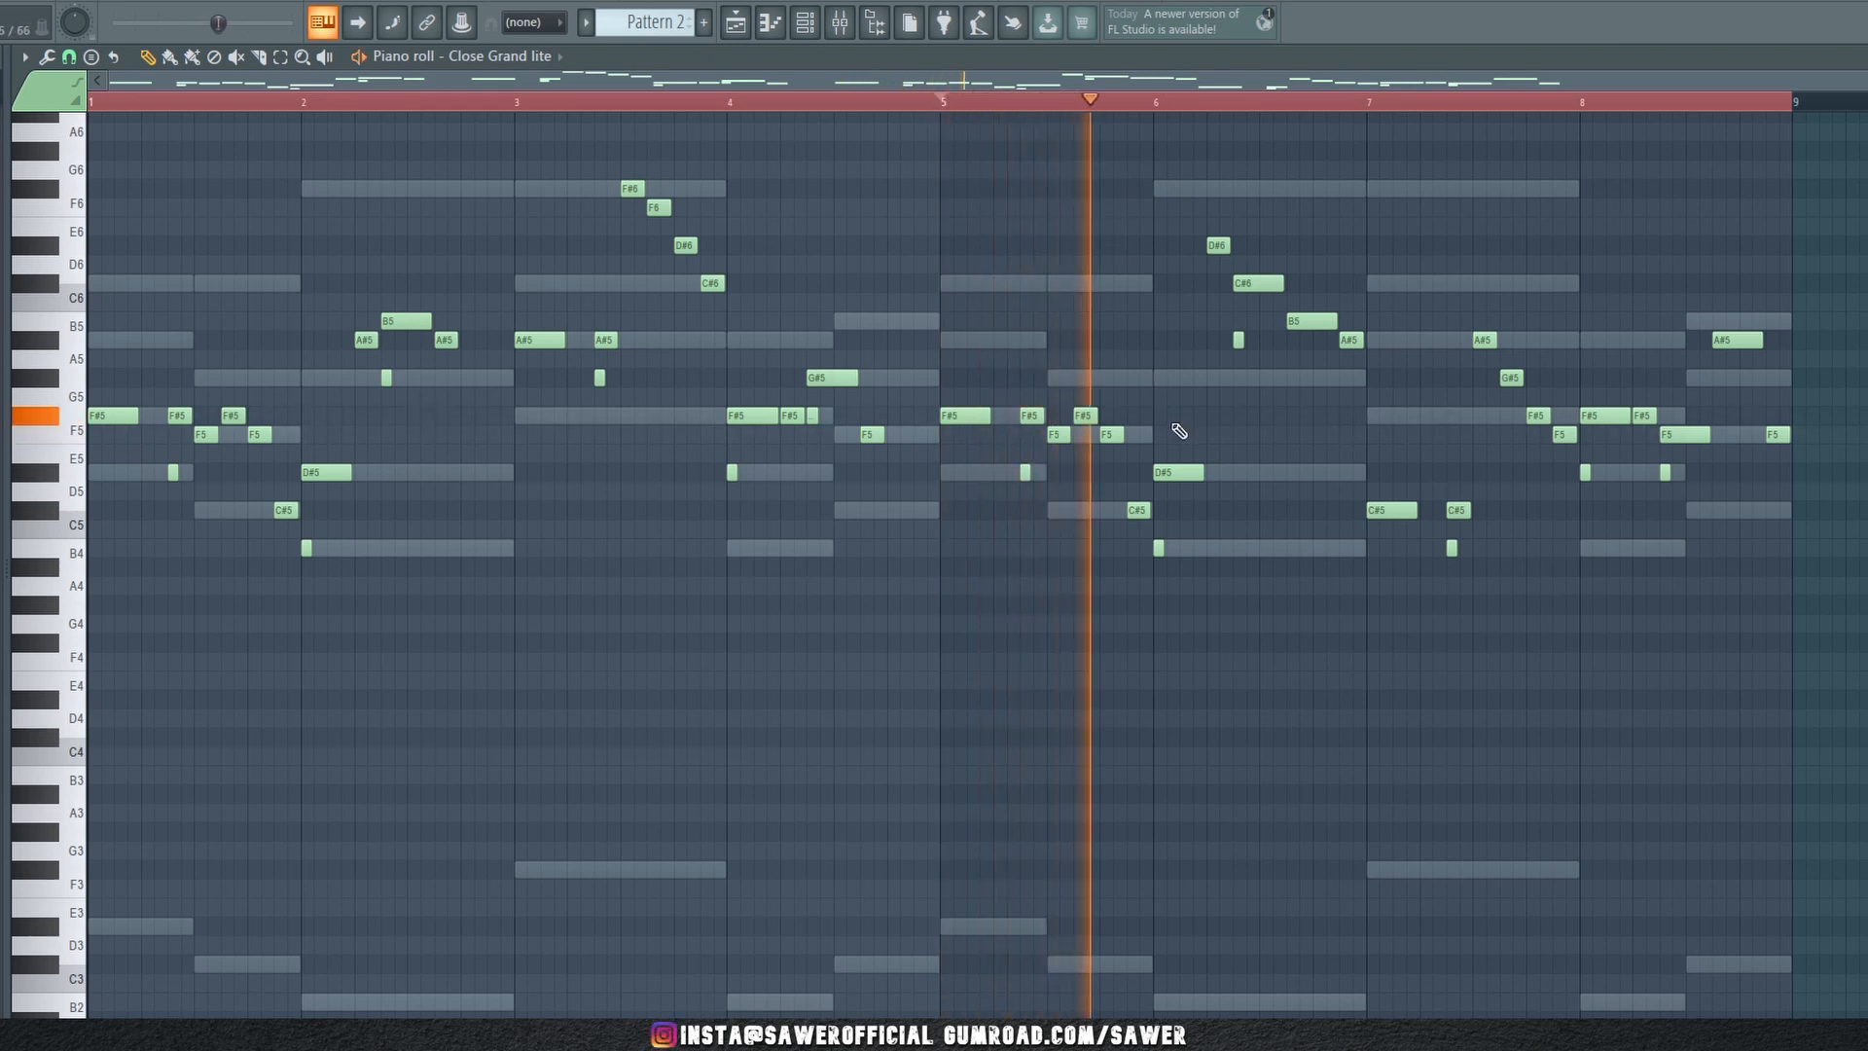
{"action": "left_click_drag", "start_coordinate": [958, 370], "coordinate": [1141, 574]}
{"action": "key", "text": "ctrl+d"}
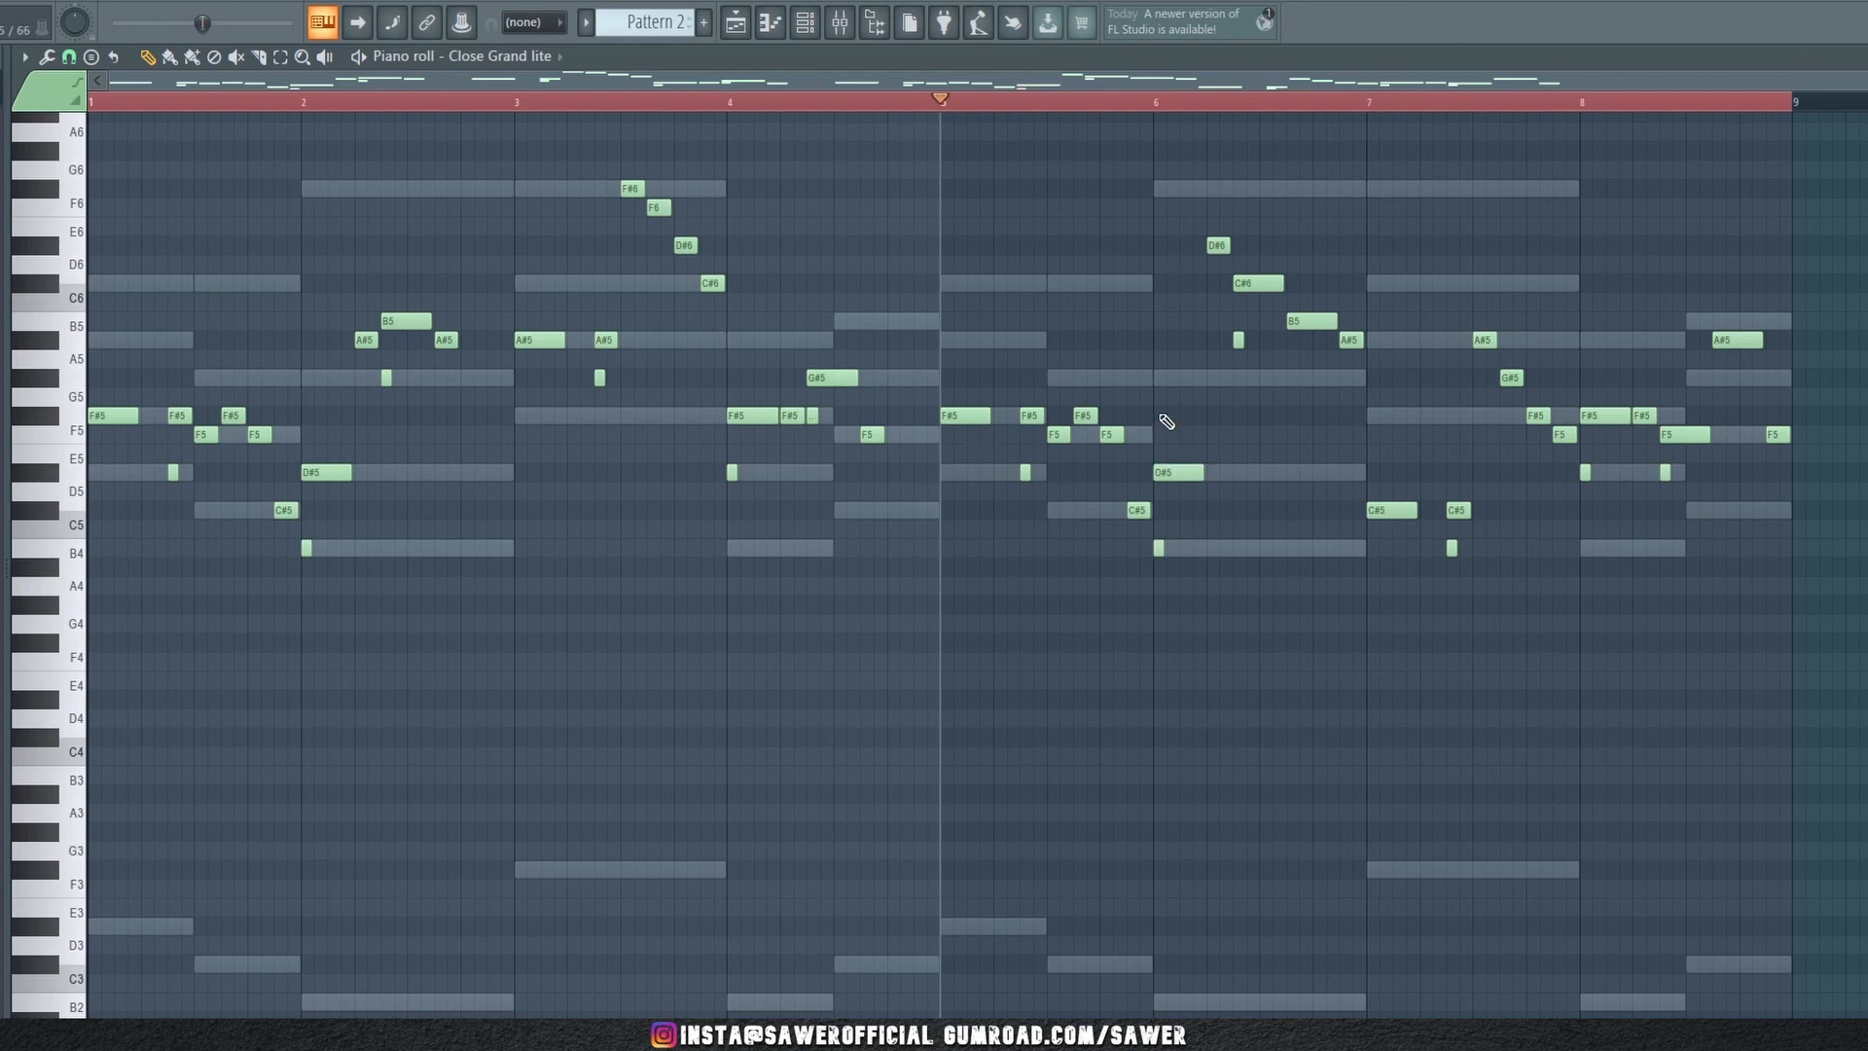
{"action": "left_click_drag", "start_coordinate": [942, 348], "coordinate": [1156, 566]}
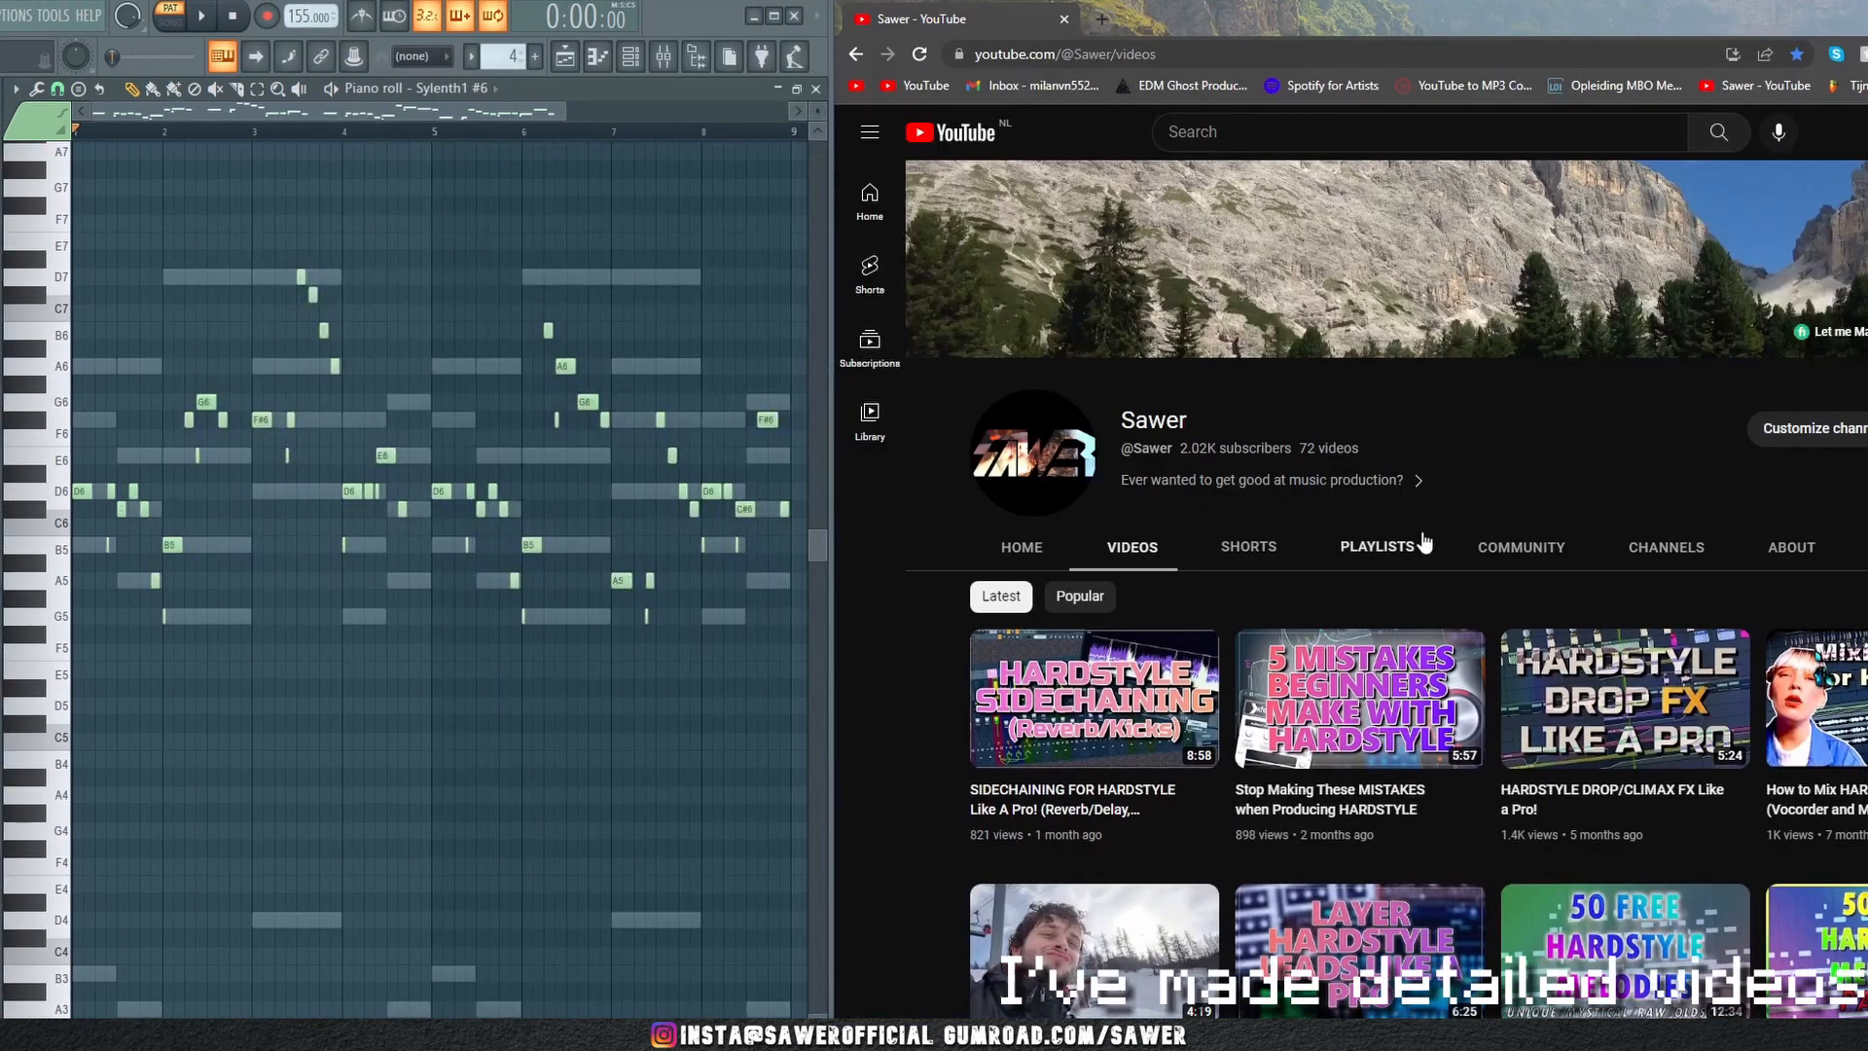
Browse the Sawer YouTube channel's videos for the hardstyle lead and sidechaining tutorials, moving the Channel rack slightly
{"action": "scroll", "coordinate": [1414, 584], "scroll_direction": "down", "scroll_amount": 2}
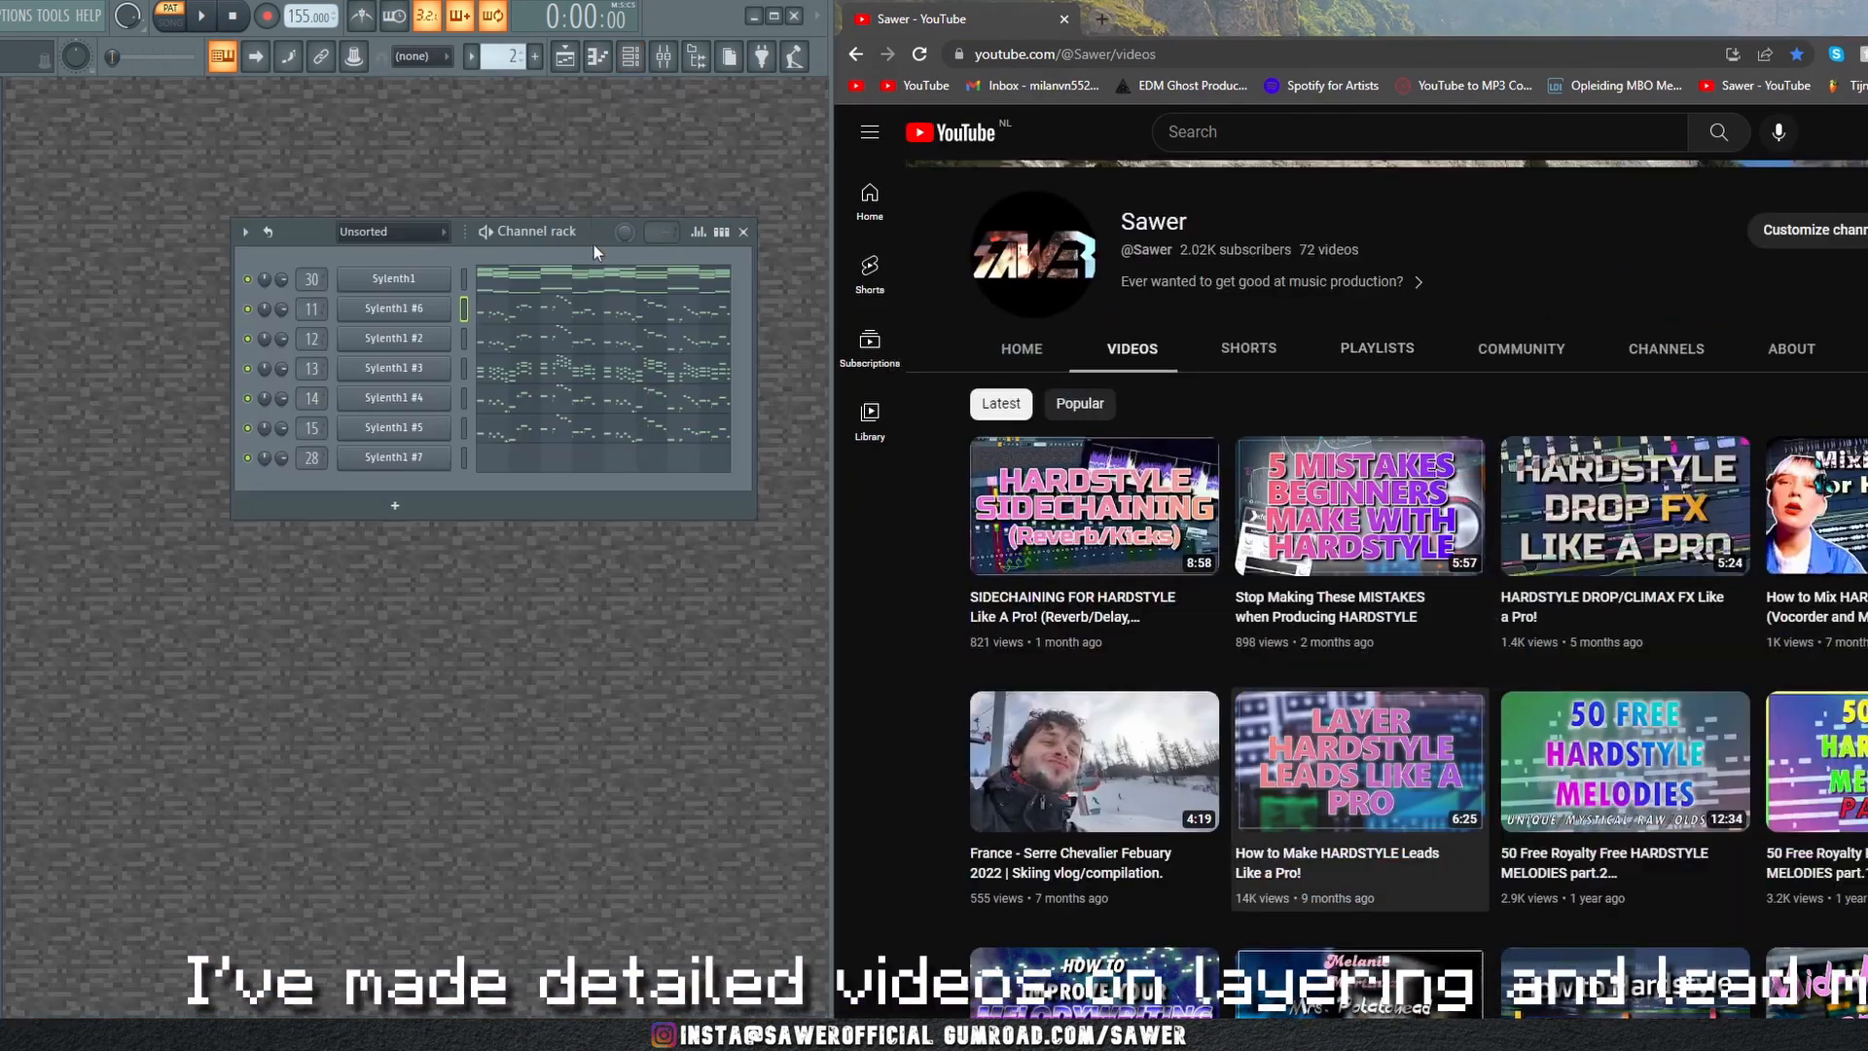
{"action": "left_click_drag", "start_coordinate": [592, 239], "coordinate": [577, 220]}
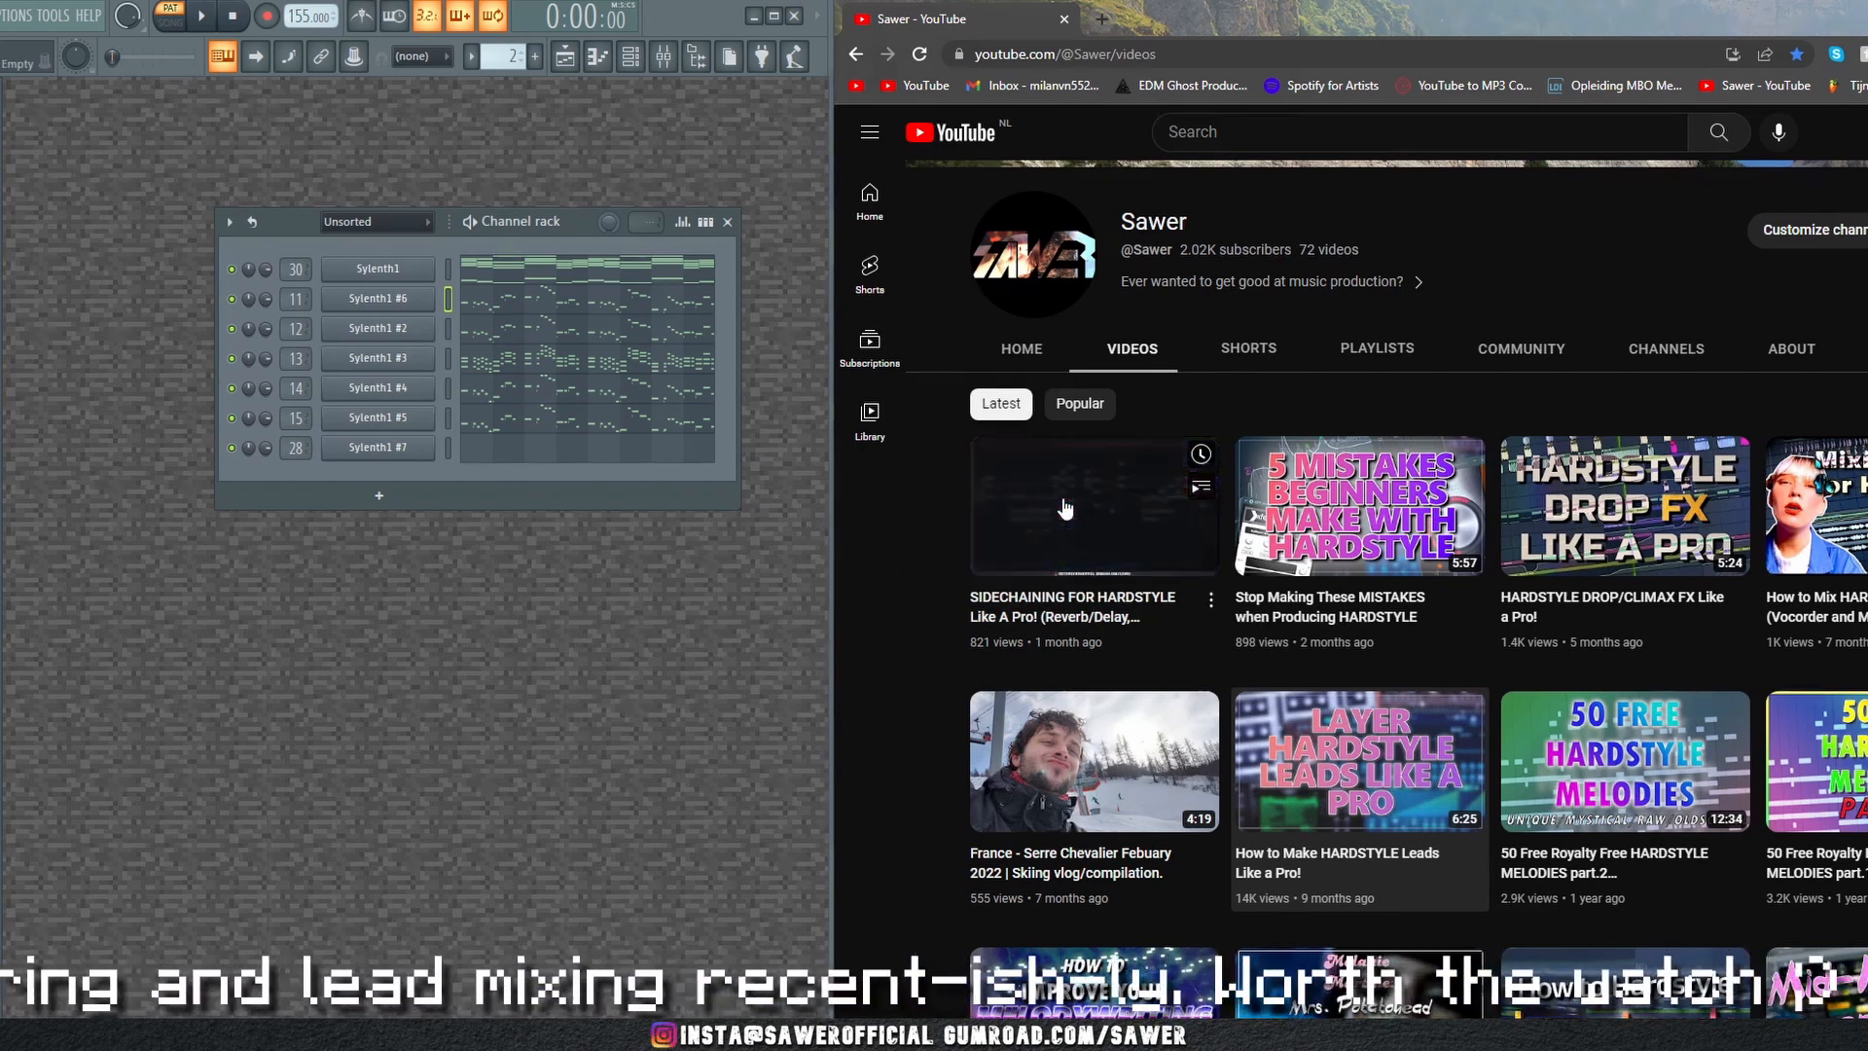
{"action": "mouse_move", "coordinate": [1147, 527]}
{"action": "left_click_drag", "start_coordinate": [1147, 528], "coordinate": [830, 262]}
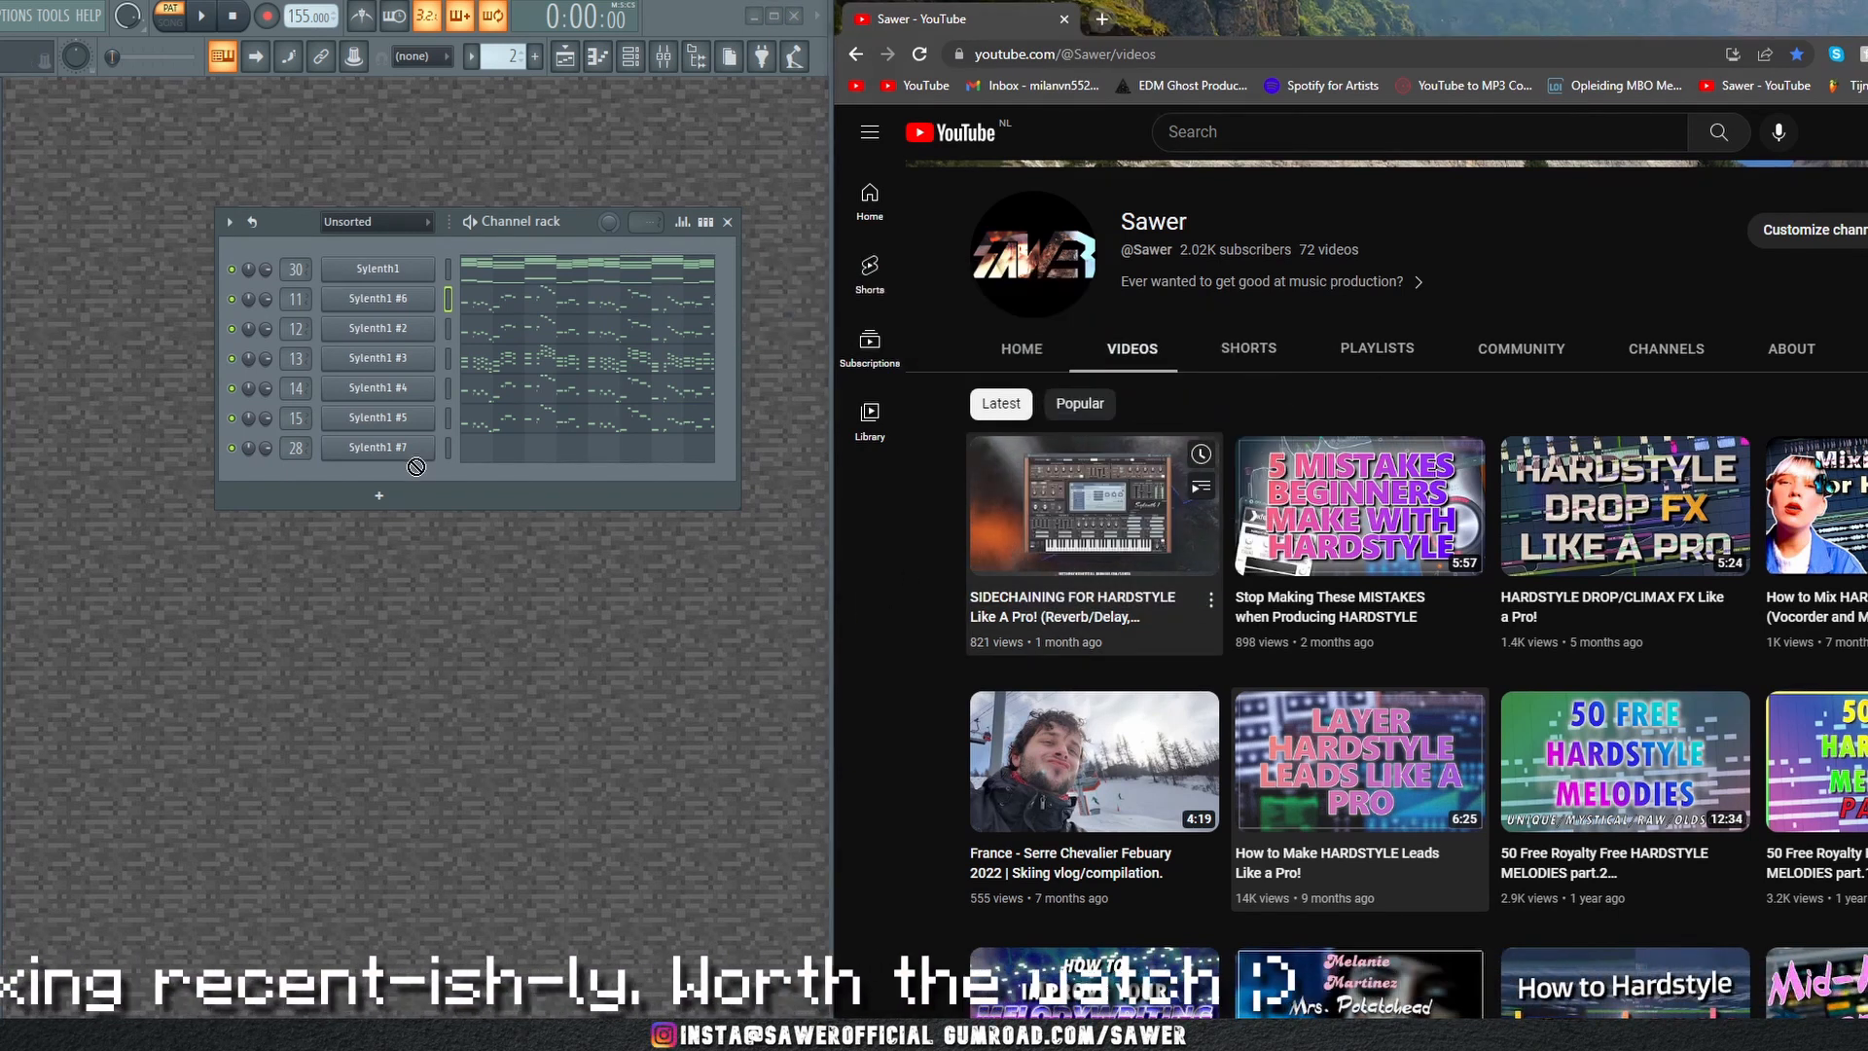